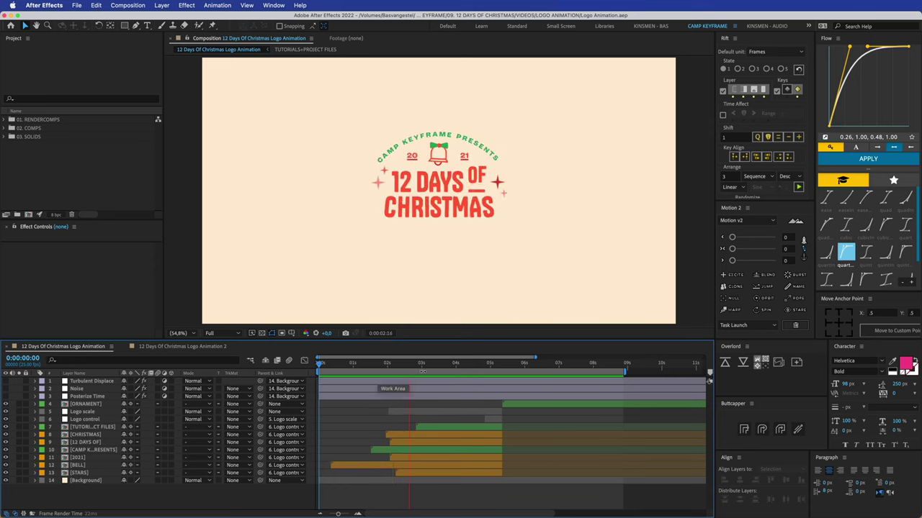
Preview the finished logo animation and examine the layer stack of the 12 Days Of Christmas Logo Animation 2 composition
{"action": "left_click_drag", "start_coordinate": [461, 369], "coordinate": [479, 373]}
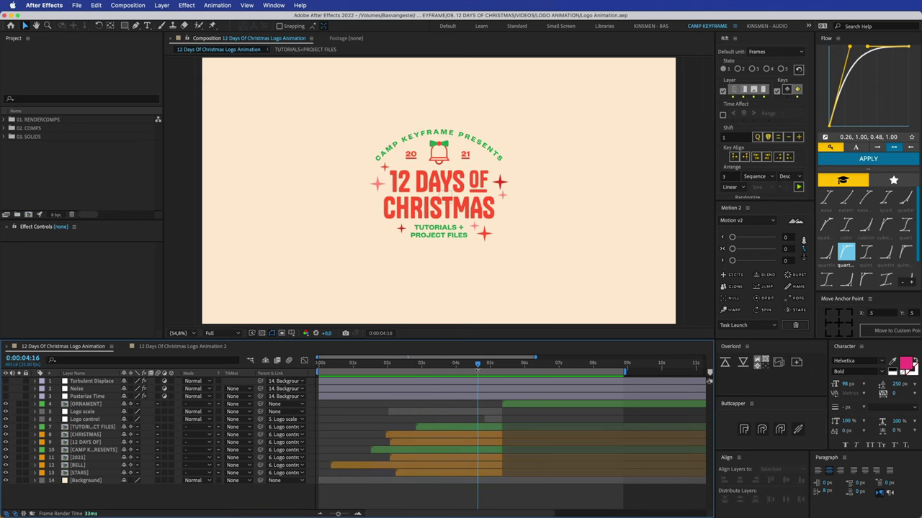
{"action": "left_click_drag", "start_coordinate": [478, 366], "coordinate": [377, 371]}
{"action": "left_click", "coordinate": [182, 346]}
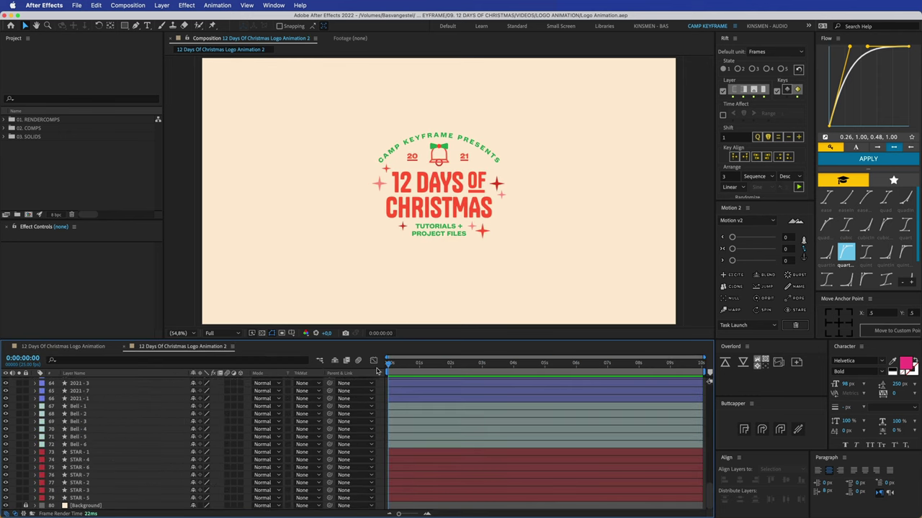
{"action": "key", "text": "grave"}
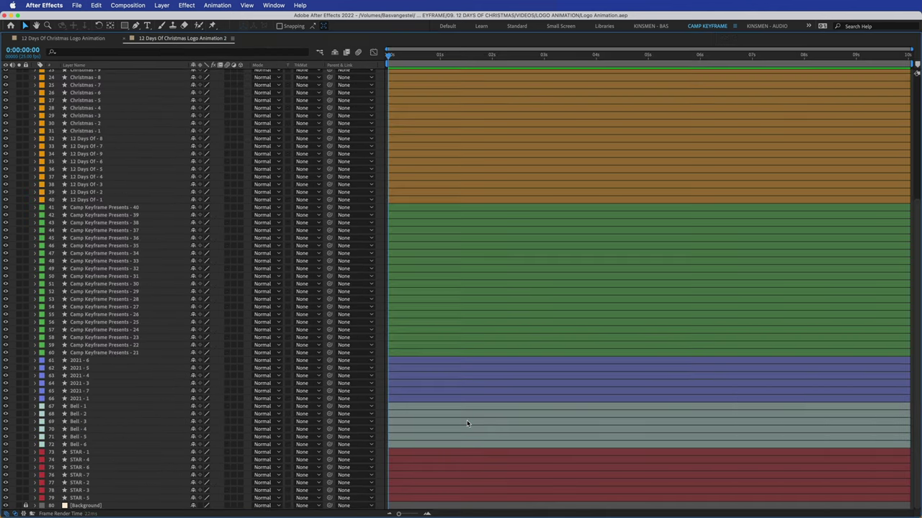
{"action": "scroll", "coordinate": [473, 413], "scroll_direction": "up", "scroll_amount": 8}
{"action": "scroll", "coordinate": [473, 412], "scroll_direction": "down", "scroll_amount": 8}
{"action": "scroll", "coordinate": [473, 412], "scroll_direction": "up", "scroll_amount": 5}
{"action": "scroll", "coordinate": [473, 412], "scroll_direction": "down", "scroll_amount": 5}
{"action": "key", "text": "grave"}
{"action": "left_click_drag", "start_coordinate": [400, 364], "coordinate": [340, 368]}
{"action": "left_click", "coordinate": [343, 155]}
{"action": "scroll", "coordinate": [437, 414], "scroll_direction": "down", "scroll_amount": 10}
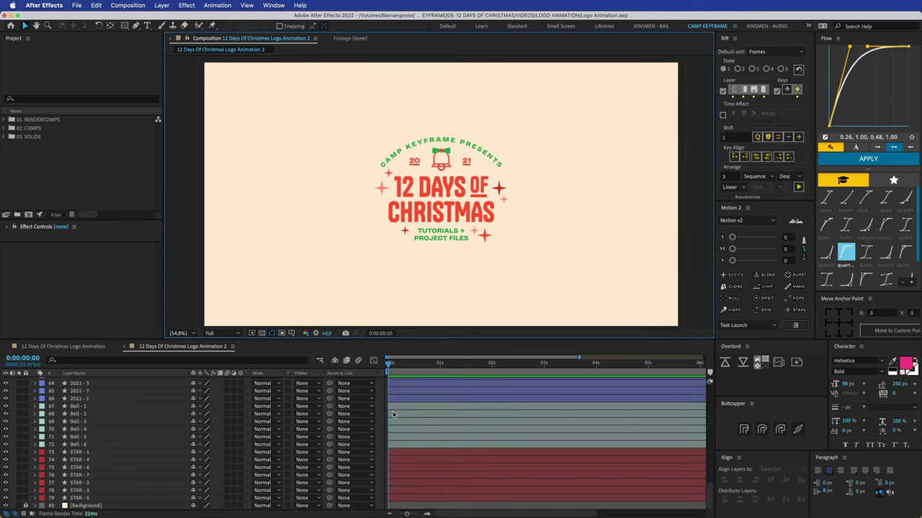
Unlock the Background layer, select it and lock it again
{"action": "left_click", "coordinate": [27, 506]}
{"action": "left_click", "coordinate": [90, 507]}
{"action": "left_click", "coordinate": [26, 506]}
{"action": "left_click", "coordinate": [291, 252]}
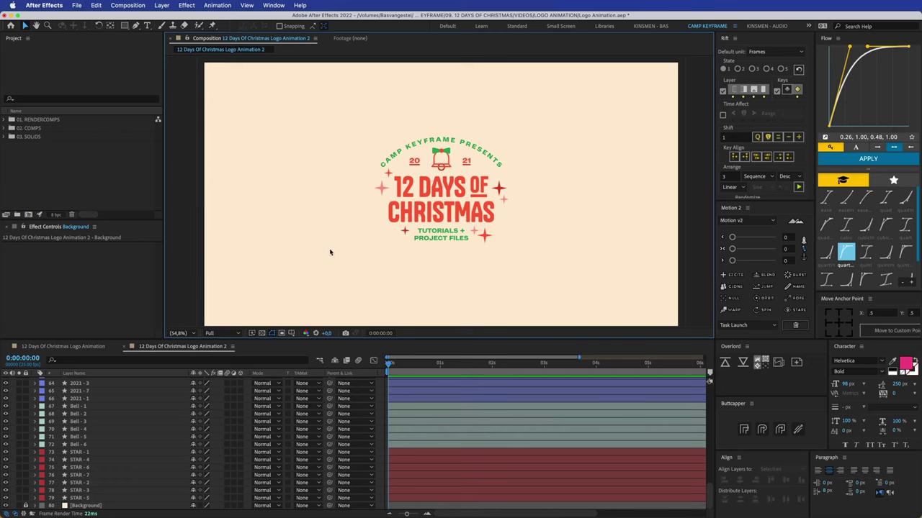
{"action": "left_click_drag", "start_coordinate": [336, 231], "coordinate": [335, 240]}
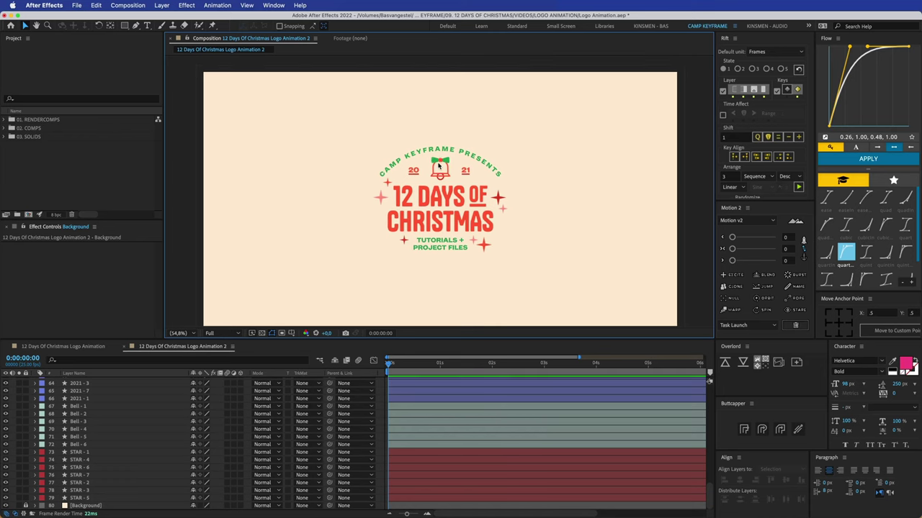
{"action": "left_click_drag", "start_coordinate": [359, 125], "coordinate": [533, 280]}
{"action": "left_click", "coordinate": [532, 280]}
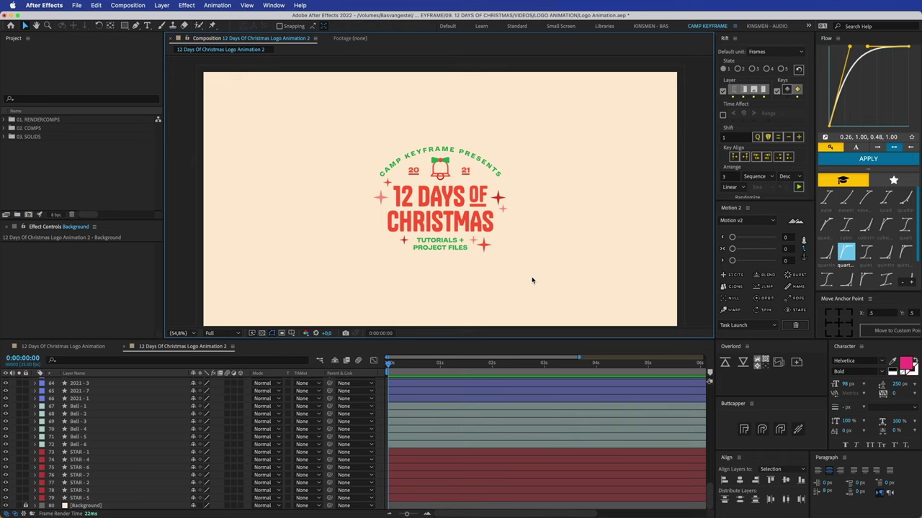
Solo the Bell - 1 to Bell - 6 layers and the Background, and place the Bell layers directly above the Background
{"action": "left_click", "coordinate": [442, 163]}
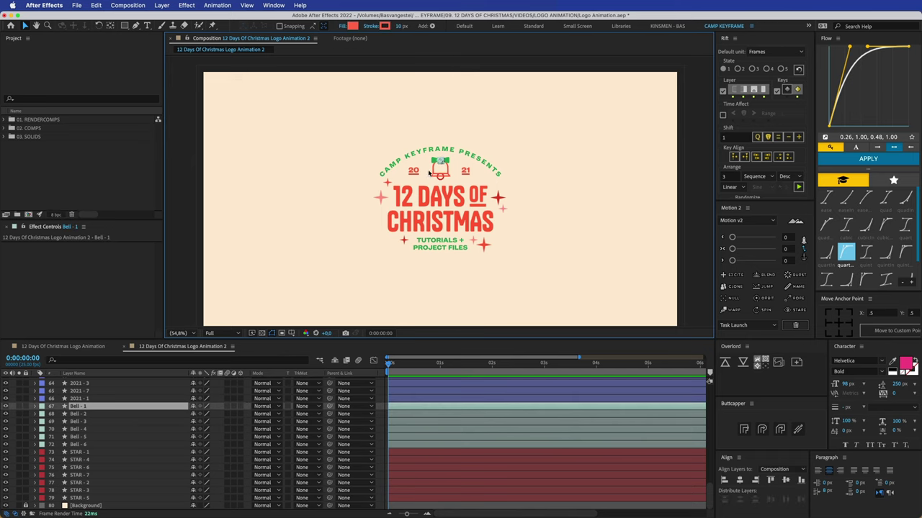
{"action": "left_click", "coordinate": [89, 445], "text": "shift"}
{"action": "left_click", "coordinate": [20, 408]}
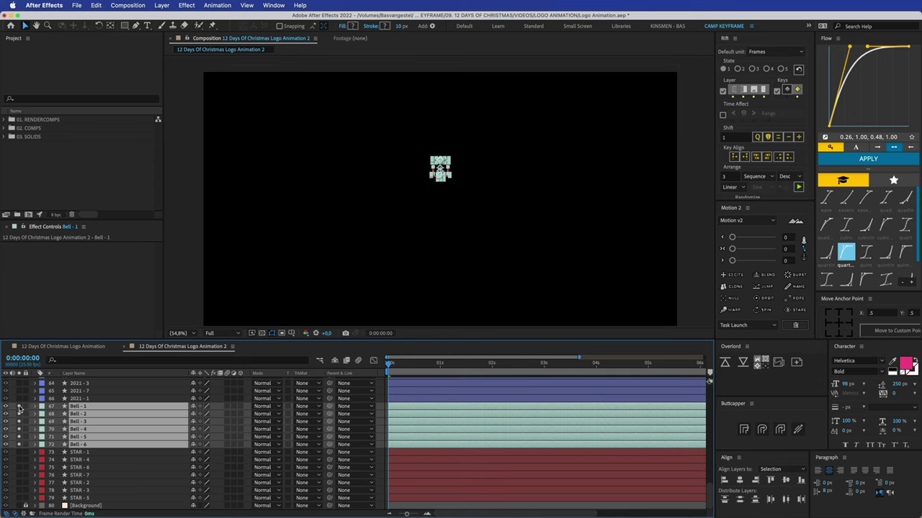
{"action": "left_click", "coordinate": [19, 506]}
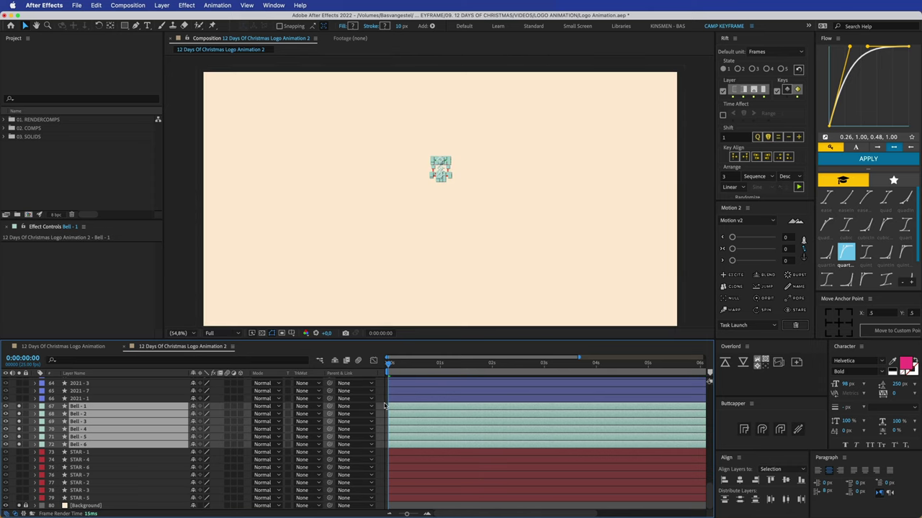
{"action": "left_click_drag", "start_coordinate": [77, 446], "coordinate": [72, 502]}
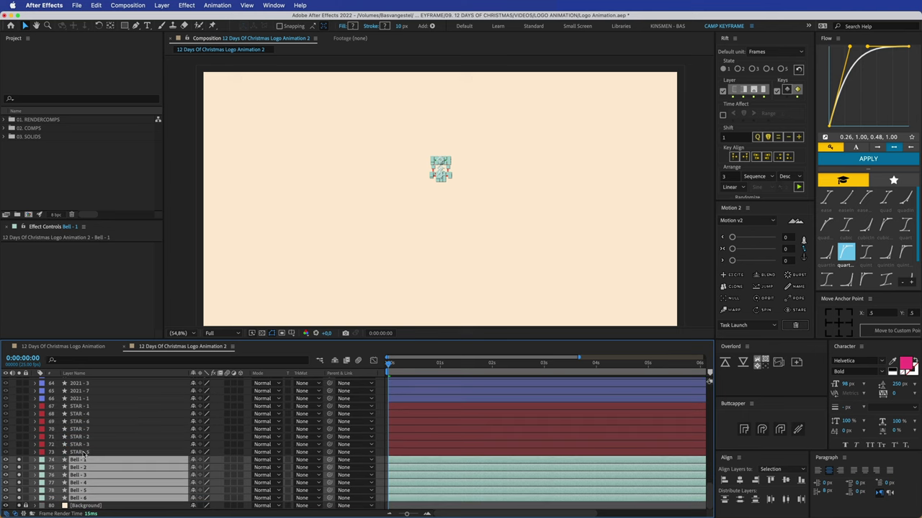
Lock all layers from Tutorials + Project Files - 22 down to STAR - 5, leaving the Bell layers editable
{"action": "left_click", "coordinate": [82, 453]}
{"action": "scroll", "coordinate": [83, 454], "scroll_direction": "up", "scroll_amount": 20}
{"action": "left_click", "coordinate": [74, 382], "text": "shift"}
{"action": "left_click", "coordinate": [26, 383]}
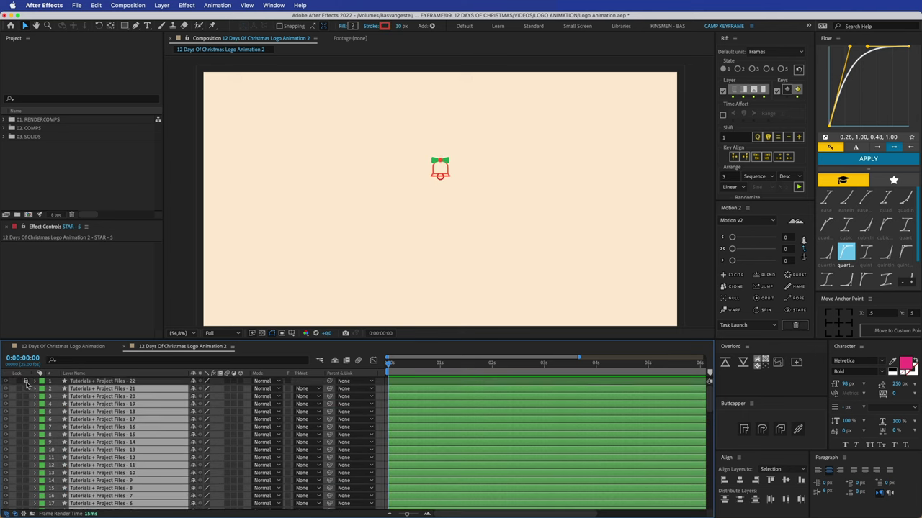
{"action": "left_click", "coordinate": [26, 387]}
{"action": "scroll", "coordinate": [392, 448], "scroll_direction": "down", "scroll_amount": 20}
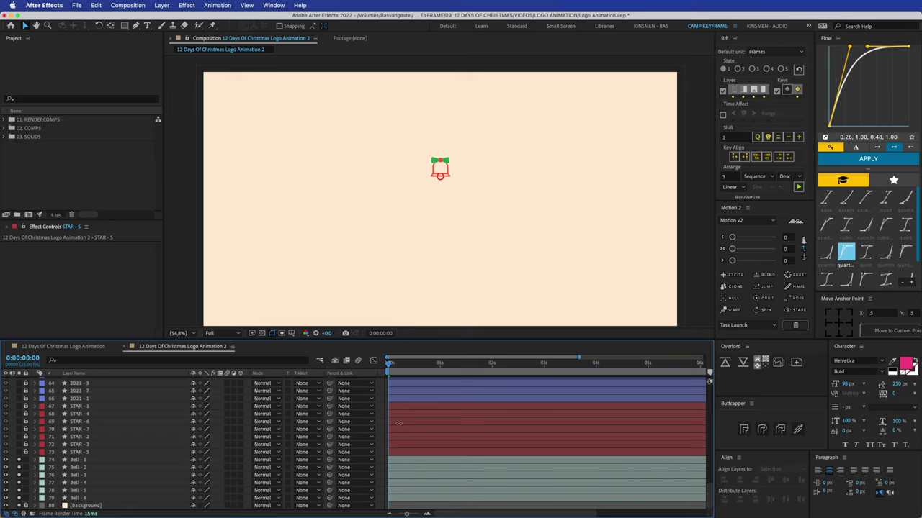
Examine the bell's swinging motion in the finished 12 Days Of Christmas Logo Animation composition
{"action": "key", "text": "slash"}
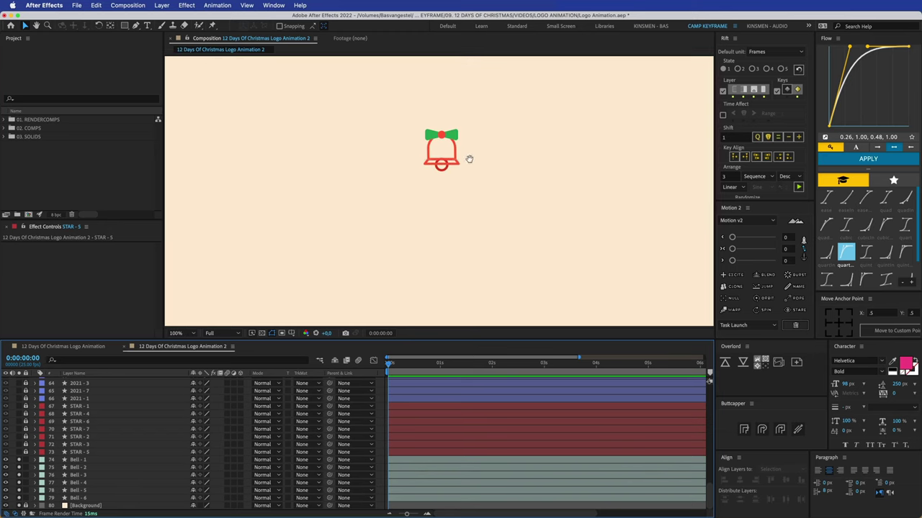
{"action": "left_click_drag", "start_coordinate": [468, 159], "coordinate": [465, 195]}
{"action": "key", "text": "comma"}
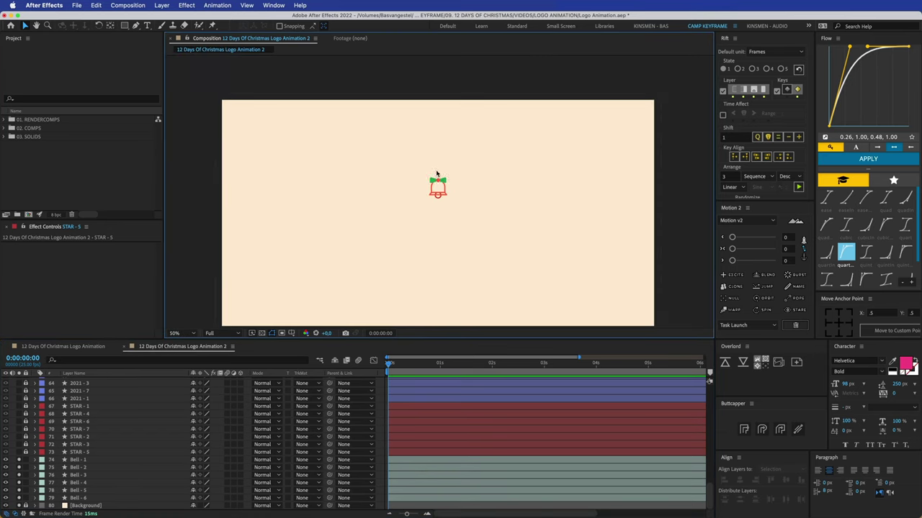
{"action": "left_click", "coordinate": [105, 349]}
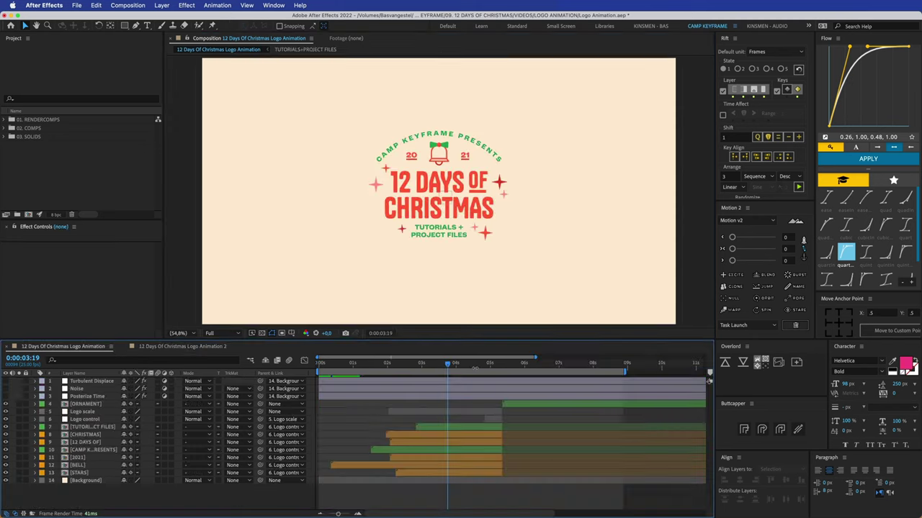
{"action": "left_click", "coordinate": [403, 365]}
{"action": "mouse_move", "coordinate": [403, 367]}
{"action": "left_mouse_down"}
{"action": "mouse_move", "coordinate": [335, 365]}
{"action": "mouse_move", "coordinate": [460, 366]}
{"action": "mouse_move", "coordinate": [378, 366]}
{"action": "left_mouse_up"}
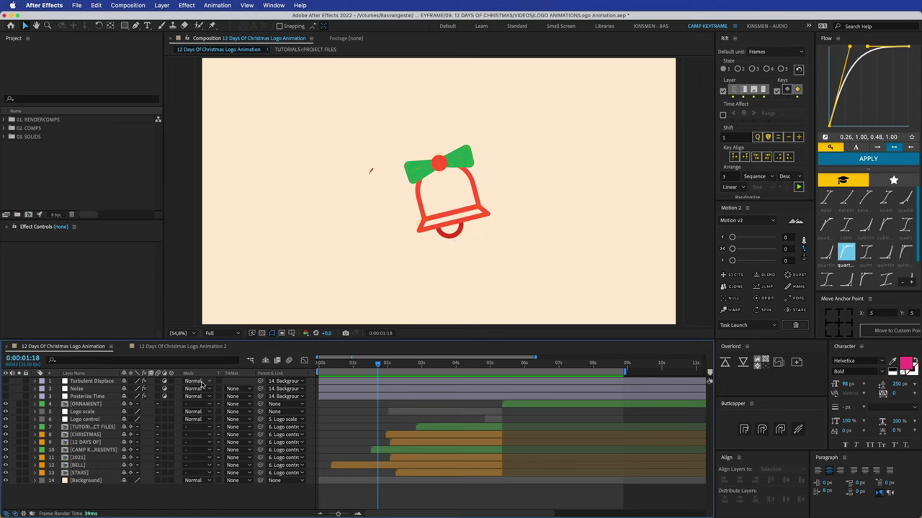
{"action": "left_click_drag", "start_coordinate": [373, 366], "coordinate": [353, 371]}
Inspect the bell's clapper circle (Bell - 6) in the 12 Days Of Christmas Logo Animation 2 composition
{"action": "left_click", "coordinate": [207, 348]}
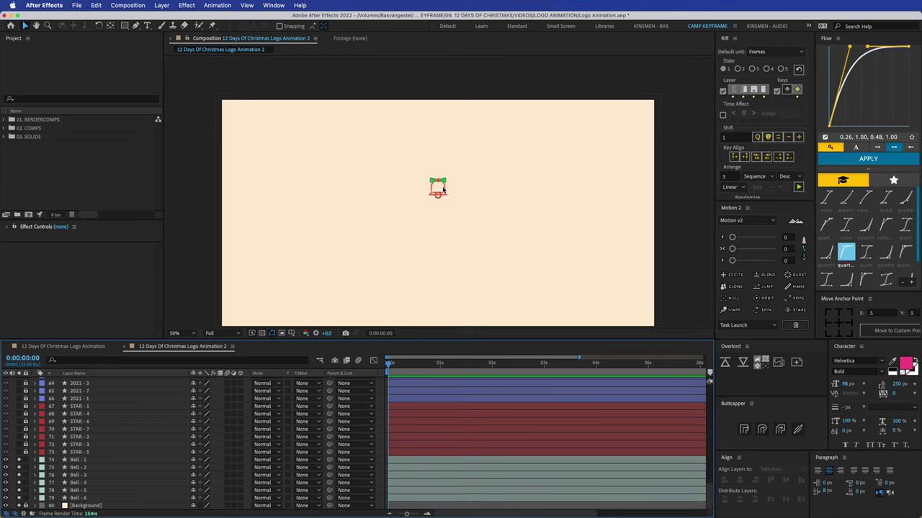
{"action": "scroll", "coordinate": [488, 174], "scroll_direction": "up", "scroll_amount": 2}
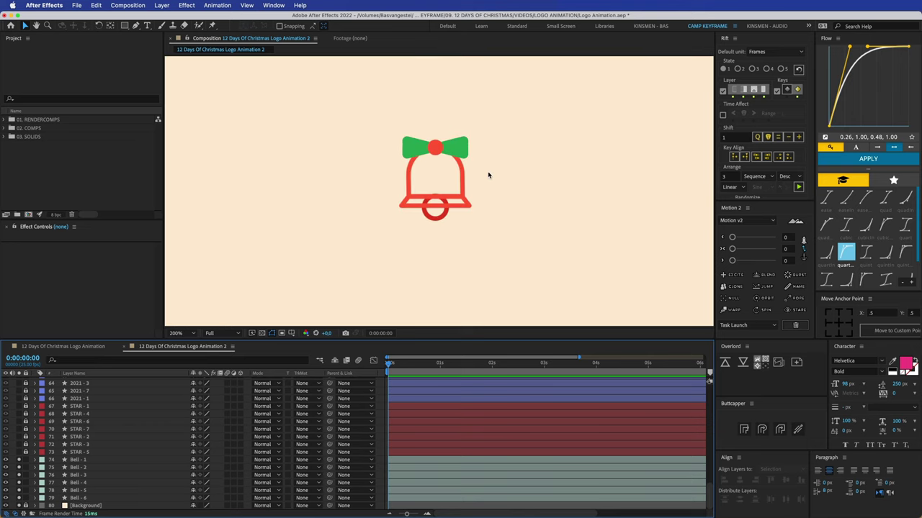
{"action": "left_click", "coordinate": [434, 216]}
{"action": "left_click_drag", "start_coordinate": [437, 212], "coordinate": [430, 214]}
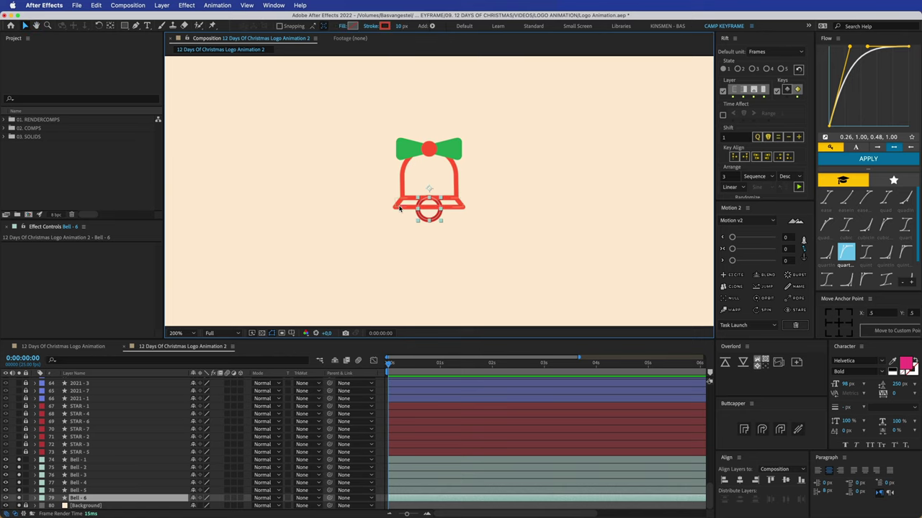
{"action": "left_click", "coordinate": [503, 212]}
{"action": "left_click", "coordinate": [420, 214]}
{"action": "left_click", "coordinate": [372, 229]}
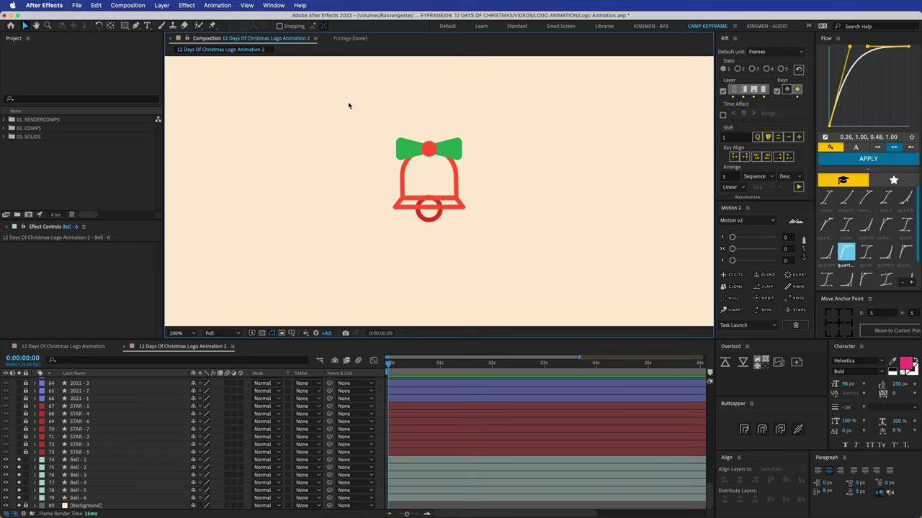
Draw a closed four-sided shape with the Pen tool, its upper edge along the bell's bottom rim, covering the clapper's lower part
{"action": "key", "text": "period"}
{"action": "left_click", "coordinate": [124, 26]}
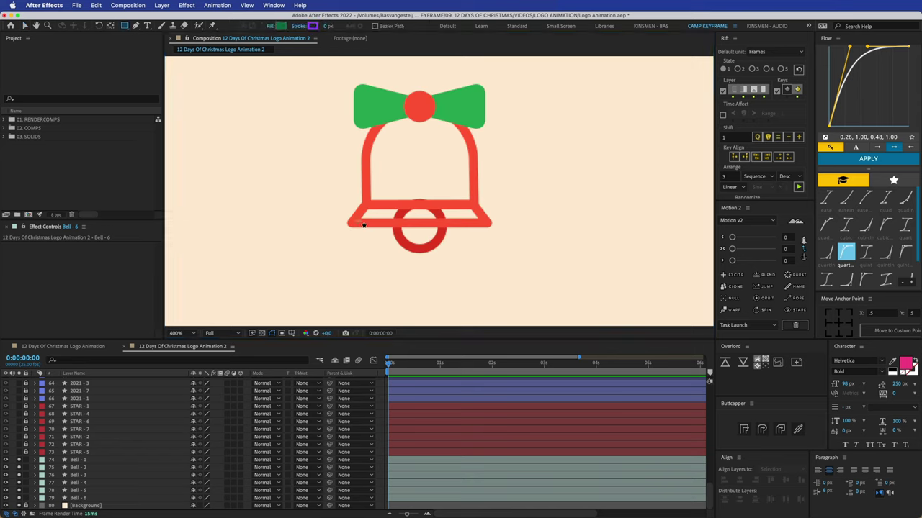
{"action": "key", "text": "g"}
{"action": "left_click", "coordinate": [352, 224]}
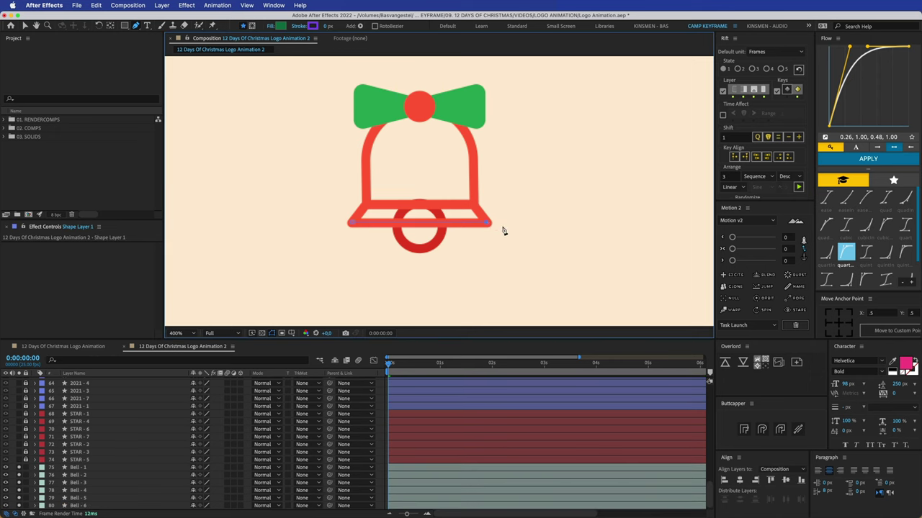
{"action": "left_click", "coordinate": [542, 223]}
{"action": "left_click", "coordinate": [550, 283]}
{"action": "left_click", "coordinate": [285, 286]}
{"action": "left_click", "coordinate": [282, 224]}
{"action": "left_click", "coordinate": [352, 224]}
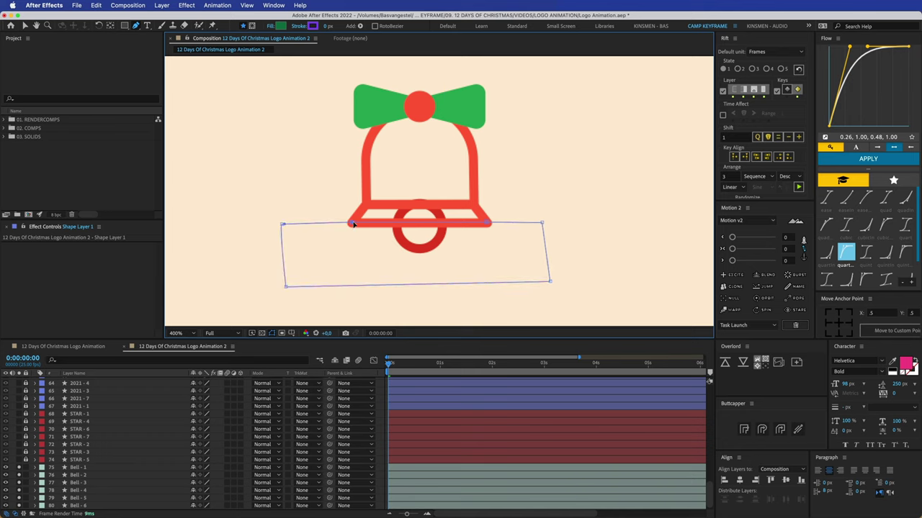
{"action": "key", "text": "v"}
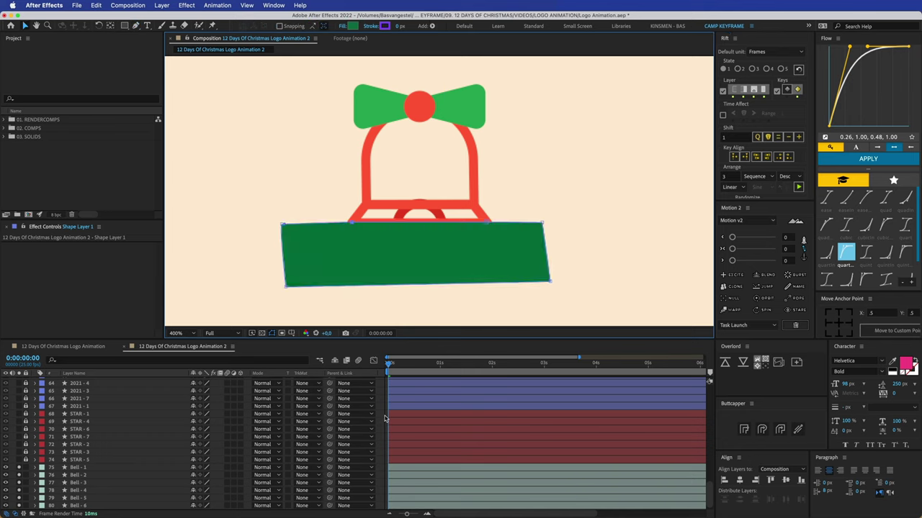
Place Shape Layer 1 directly above Bell - 6 and set it as the Alpha Matte for Bell - 6
{"action": "key", "text": "super+shift+bracketleft"}
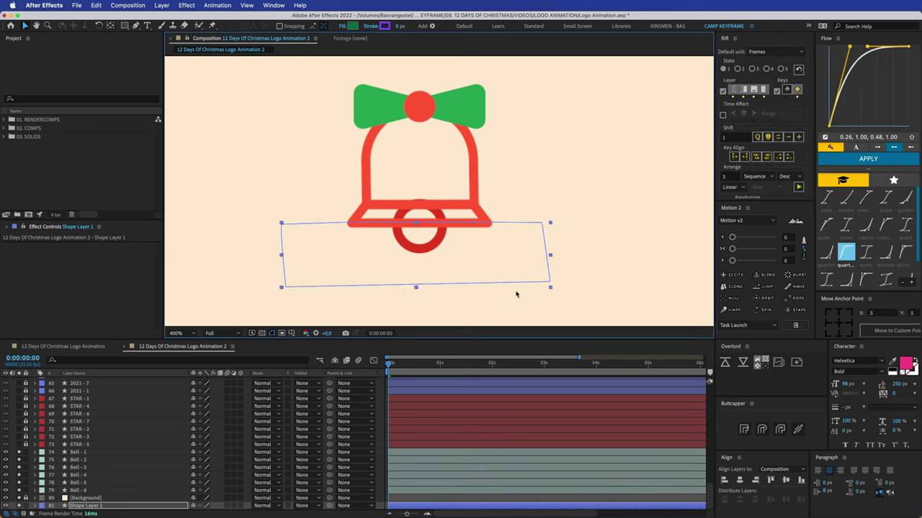
{"action": "left_click", "coordinate": [74, 490]}
{"action": "left_click_drag", "start_coordinate": [85, 505], "coordinate": [80, 499]}
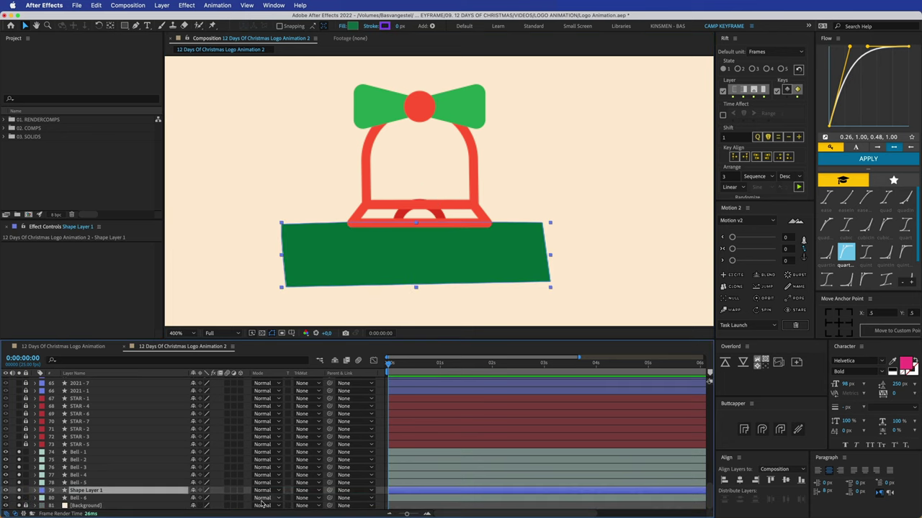
{"action": "left_click", "coordinate": [301, 498]}
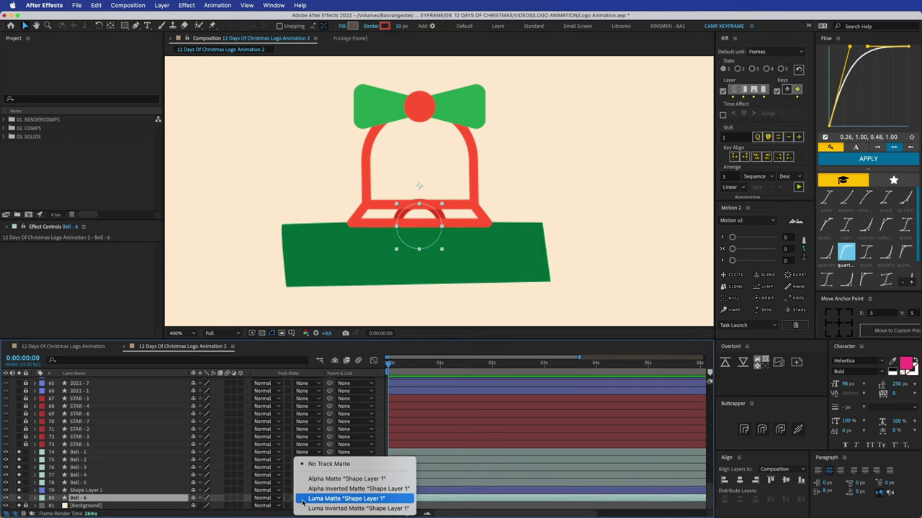
{"action": "left_click", "coordinate": [339, 479]}
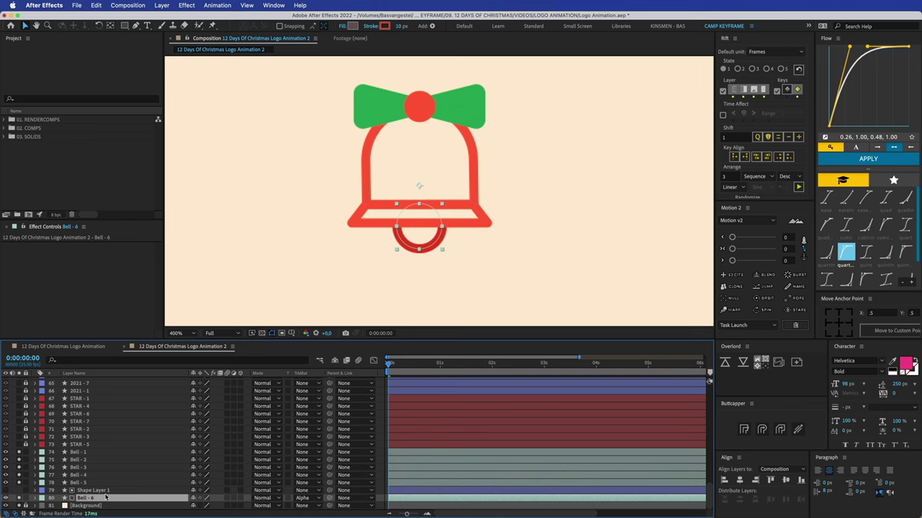
Rename Shape Layer 1 as "matte"
{"action": "left_click", "coordinate": [92, 491]}
{"action": "key", "text": "Return"}
{"action": "type", "text": "matte"}
{"action": "key", "text": "Return"}
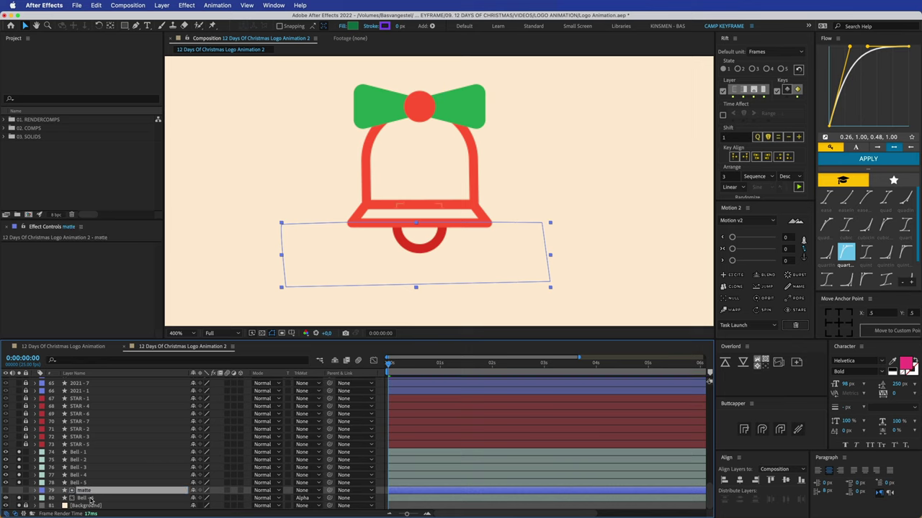
Parent the Bell - 2 to Bell - 6 layers and the matte layer to Bell - 1
{"action": "left_click", "coordinate": [419, 106]}
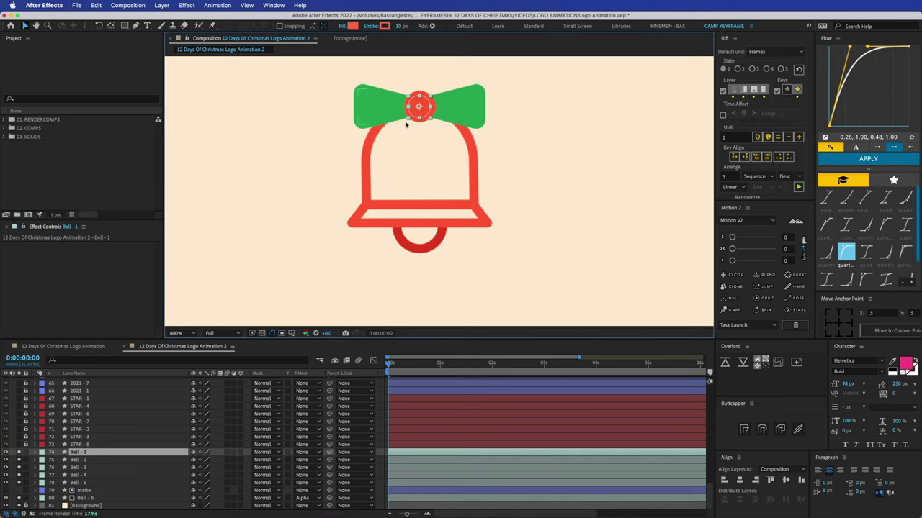
{"action": "left_click", "coordinate": [93, 498]}
{"action": "left_click", "coordinate": [86, 461], "text": "shift"}
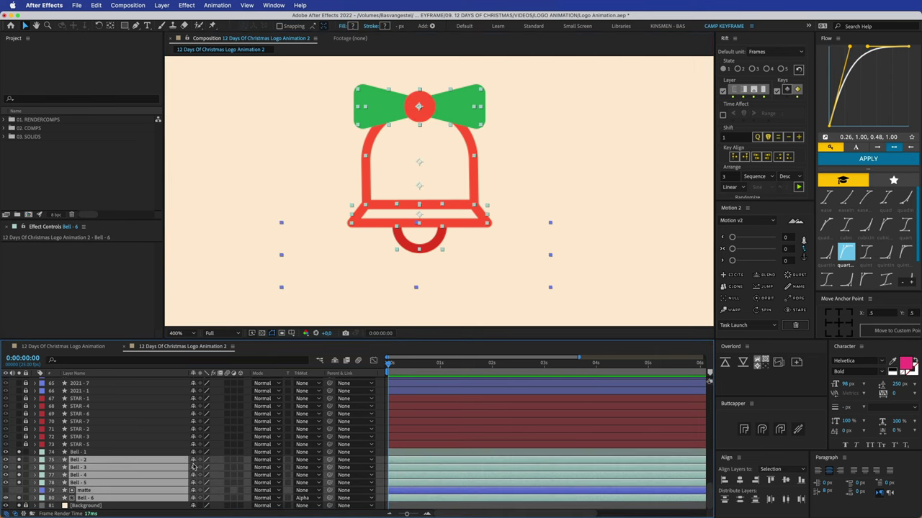
{"action": "left_click_drag", "start_coordinate": [330, 461], "coordinate": [313, 453]}
Try moving Bell - 1 to test the parenting, and undo the move
{"action": "left_click", "coordinate": [171, 453]}
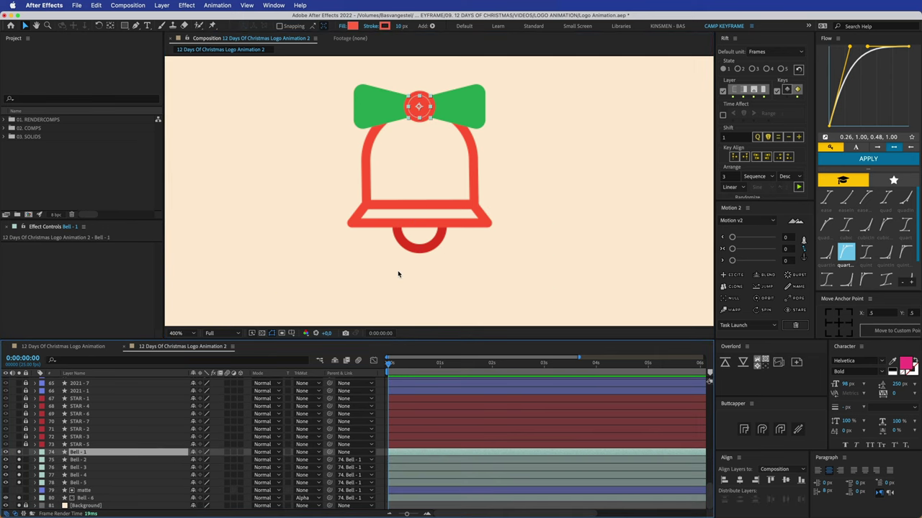
{"action": "scroll", "coordinate": [399, 274], "scroll_direction": "down", "scroll_amount": 1}
{"action": "left_click_drag", "start_coordinate": [431, 149], "coordinate": [396, 206]}
{"action": "key", "text": "super+z"}
Set the current time to 0:00:02:07 and reveal the Position, Scale and Rotation properties of Bell - 1
{"action": "key", "text": "comma"}
{"action": "key", "text": "comma"}
{"action": "left_click", "coordinate": [435, 143]}
{"action": "left_click", "coordinate": [435, 167]}
{"action": "left_click_drag", "start_coordinate": [417, 368], "coordinate": [511, 366]}
{"action": "key", "text": "p"}
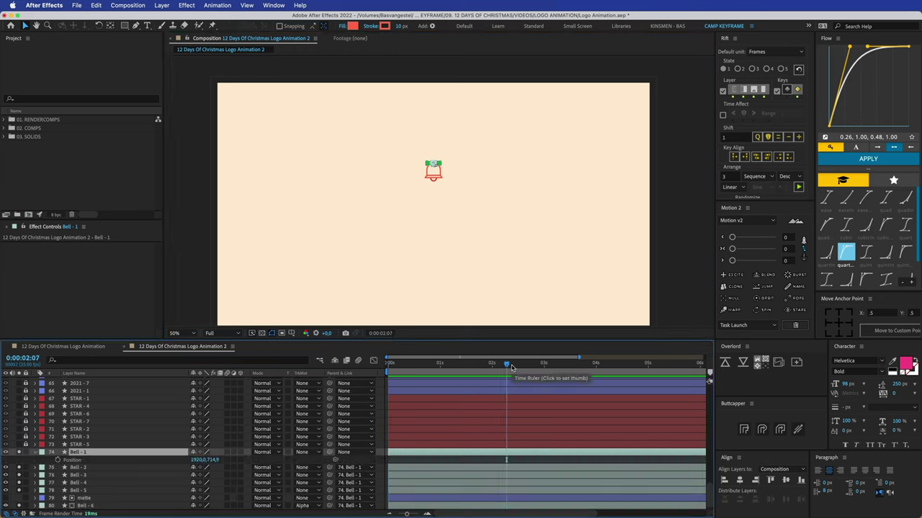
{"action": "key", "text": "shift+s"}
{"action": "key", "text": "alt+shift+r"}
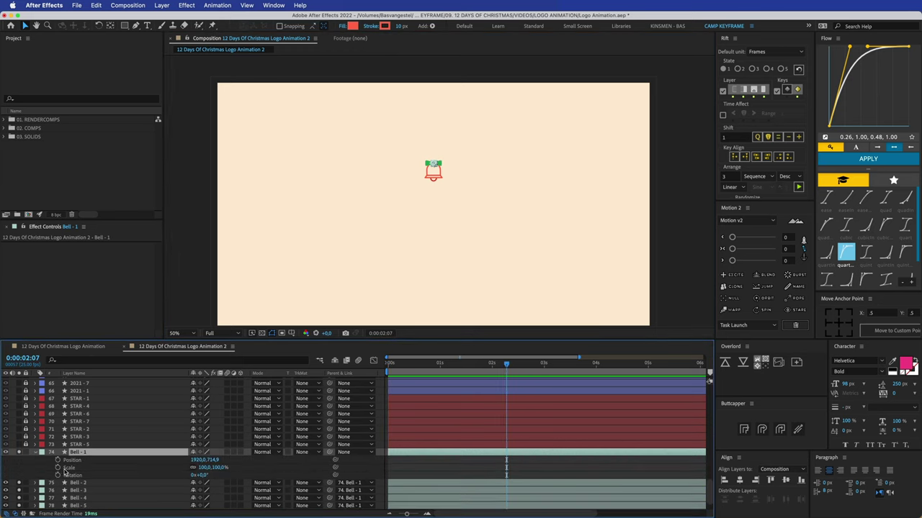
Add Position, Scale and Rotation keyframes to Bell - 1 and move all three to 0:00:02:16
{"action": "left_click_drag", "start_coordinate": [58, 461], "coordinate": [59, 476]}
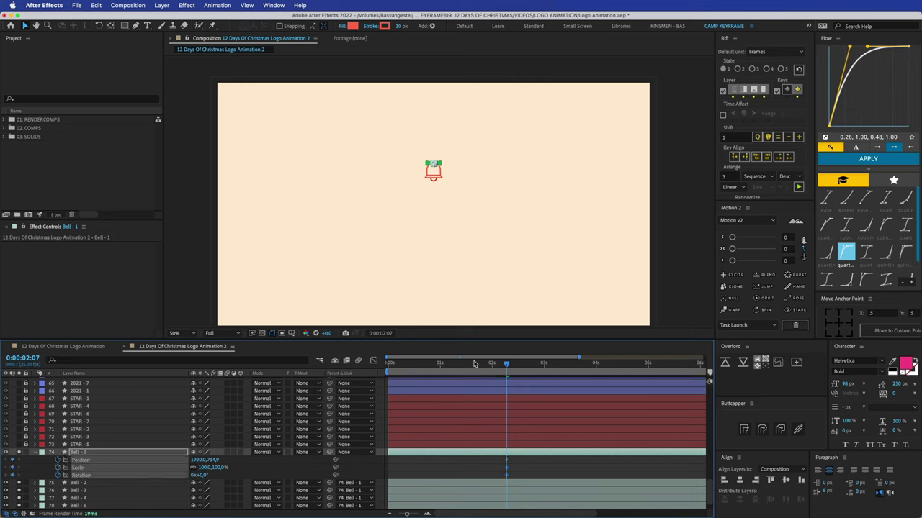
{"action": "left_click", "coordinate": [553, 464]}
{"action": "left_click_drag", "start_coordinate": [535, 459], "coordinate": [515, 482]}
{"action": "left_click", "coordinate": [519, 462]}
{"action": "left_click_drag", "start_coordinate": [514, 366], "coordinate": [526, 370]}
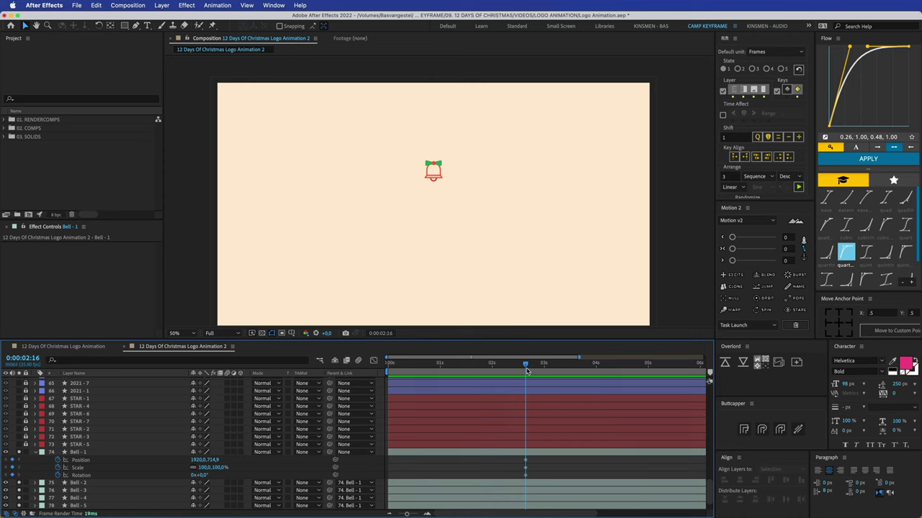
{"action": "left_click", "coordinate": [473, 365]}
{"action": "left_click_drag", "start_coordinate": [402, 140], "coordinate": [461, 193]}
{"action": "left_click", "coordinate": [476, 217]}
{"action": "left_click_drag", "start_coordinate": [516, 367], "coordinate": [527, 370]}
{"action": "left_click", "coordinate": [541, 453]}
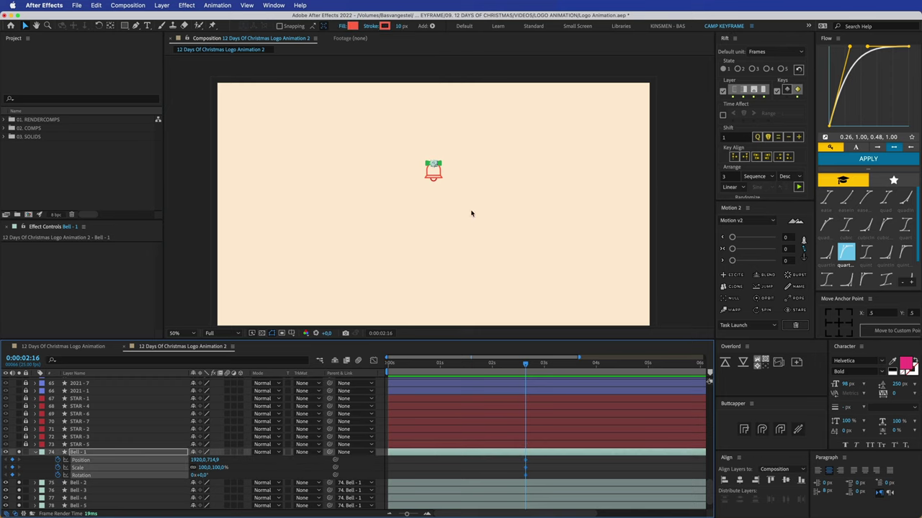
{"action": "left_click", "coordinate": [476, 203]}
Set Bell - 1's Scale to 0% at 0:00:00:17
{"action": "left_click_drag", "start_coordinate": [502, 365], "coordinate": [423, 365]}
{"action": "left_click", "coordinate": [434, 164]}
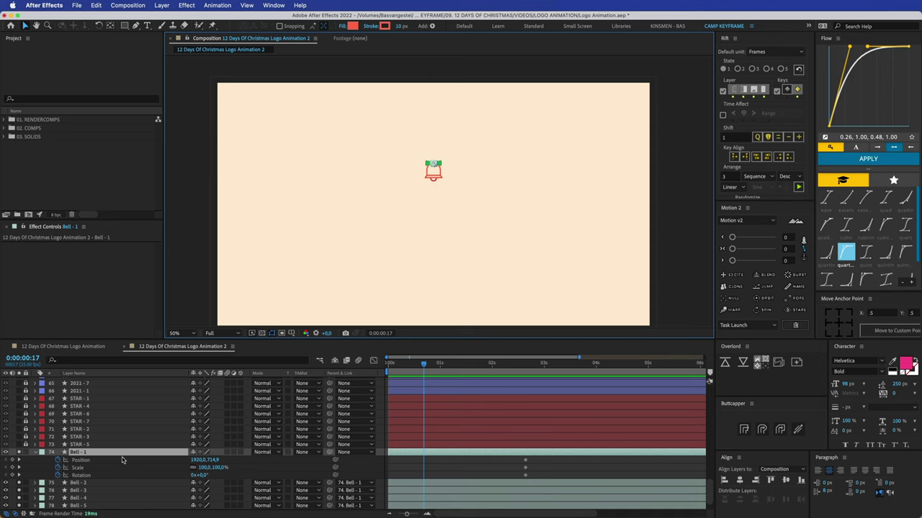
{"action": "key", "text": "s"}
{"action": "left_click", "coordinate": [222, 460]}
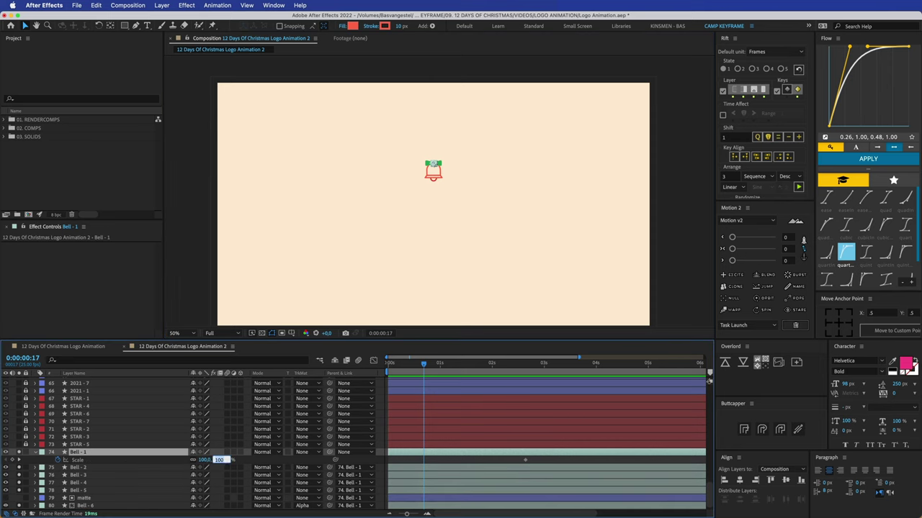
{"action": "type", "text": "0"}
{"action": "key", "text": "Return"}
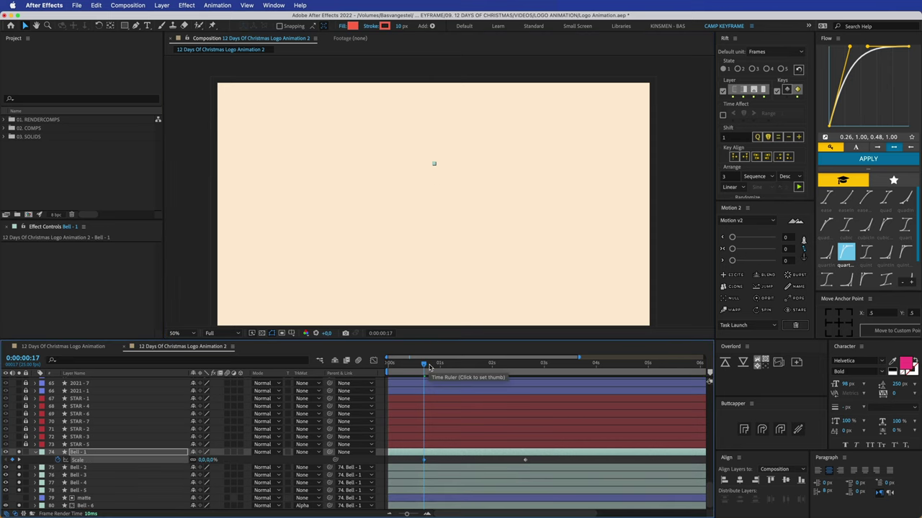
Enlarge Bell - 1 with a Scale keyframe of 260% at 0:00:01:15
{"action": "left_click_drag", "start_coordinate": [427, 368], "coordinate": [472, 367]}
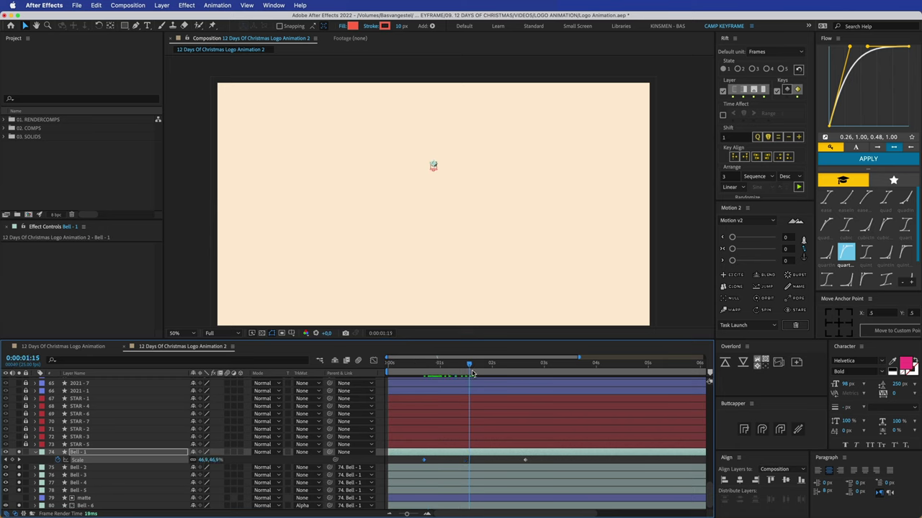
{"action": "left_click", "coordinate": [212, 461]}
{"action": "type", "text": "150"}
{"action": "key", "text": "Return"}
{"action": "left_click_drag", "start_coordinate": [220, 461], "coordinate": [455, 470]}
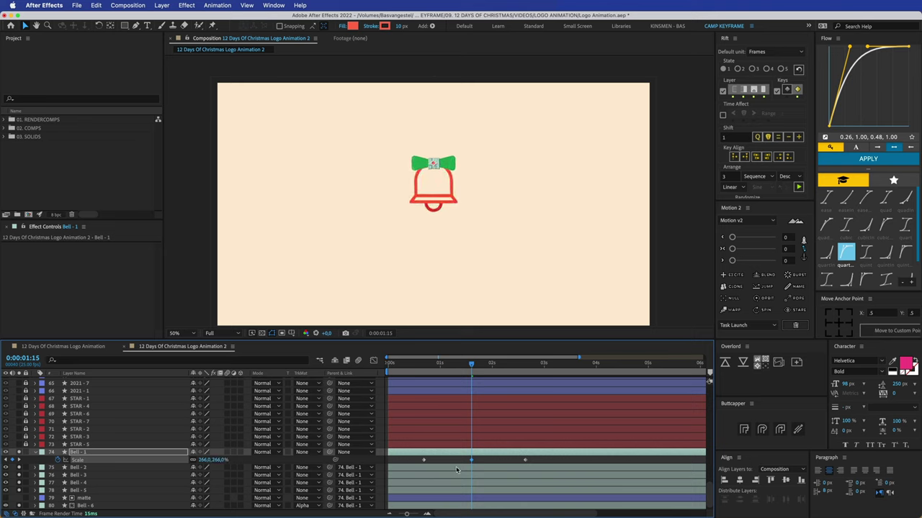
{"action": "left_click", "coordinate": [218, 460]}
{"action": "type", "text": "2"}
{"action": "key", "text": "Return"}
{"action": "left_click", "coordinate": [493, 463]}
{"action": "mouse_move", "coordinate": [471, 364]}
{"action": "left_mouse_down"}
{"action": "mouse_move", "coordinate": [426, 367]}
{"action": "mouse_move", "coordinate": [468, 375]}
{"action": "left_mouse_up"}
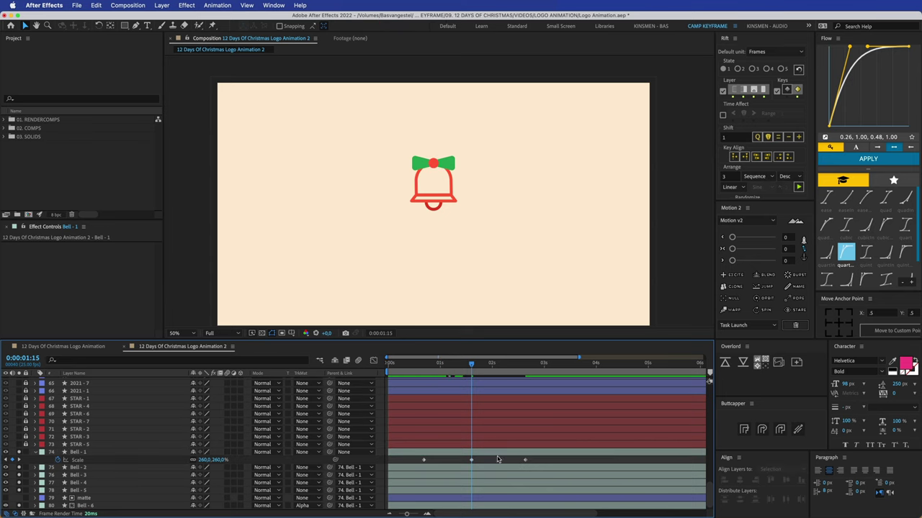
Move Bell - 1's last Scale keyframe to 0:00:03:01 and paste a copy of the 260% keyframe at 0:00:02:07
{"action": "left_click_drag", "start_coordinate": [527, 461], "coordinate": [546, 462]}
{"action": "left_click_drag", "start_coordinate": [480, 457], "coordinate": [464, 466]}
{"action": "left_click_drag", "start_coordinate": [497, 365], "coordinate": [507, 367]}
{"action": "left_click_drag", "start_coordinate": [479, 460], "coordinate": [455, 465]}
{"action": "key", "text": "super+c"}
{"action": "key", "text": "super+v"}
{"action": "left_click_drag", "start_coordinate": [508, 367], "coordinate": [494, 378]}
{"action": "left_click_drag", "start_coordinate": [505, 378], "coordinate": [545, 381]}
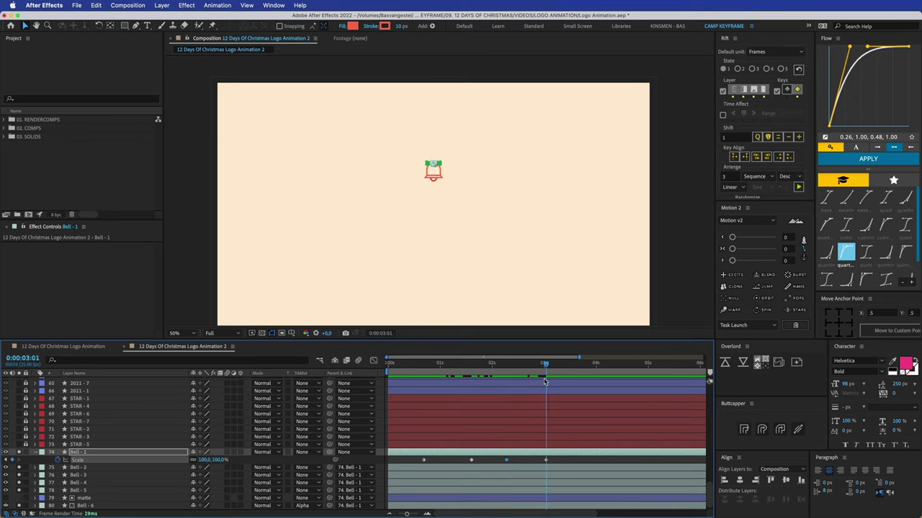
Apply the 0.26, 1.00, 0.48, 1.00 easing curve to Bell - 1's first two Scale keyframes and preview the growth
{"action": "left_click", "coordinate": [555, 463]}
{"action": "left_click", "coordinate": [426, 369]}
{"action": "mouse_move", "coordinate": [425, 368]}
{"action": "left_mouse_down"}
{"action": "mouse_move", "coordinate": [478, 369]}
{"action": "mouse_move", "coordinate": [424, 370]}
{"action": "left_mouse_up"}
{"action": "left_click_drag", "start_coordinate": [413, 461], "coordinate": [480, 468]}
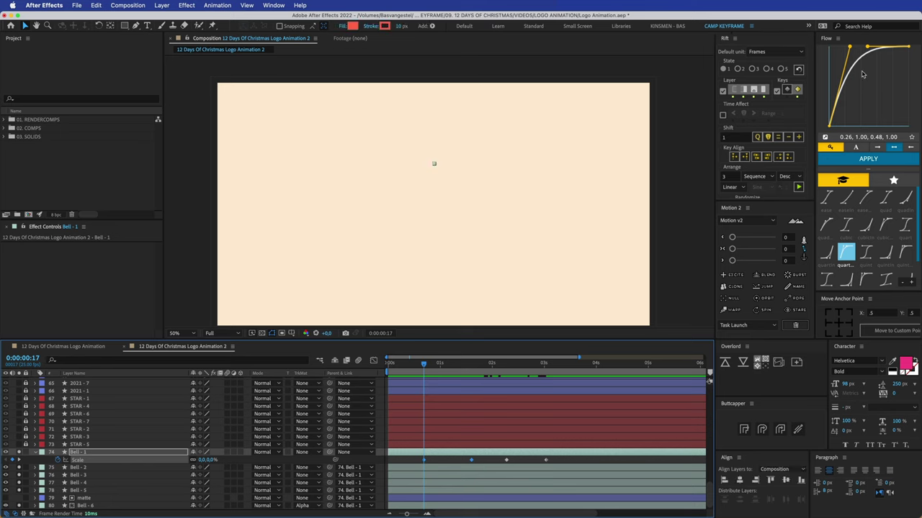
{"action": "left_click", "coordinate": [851, 160]}
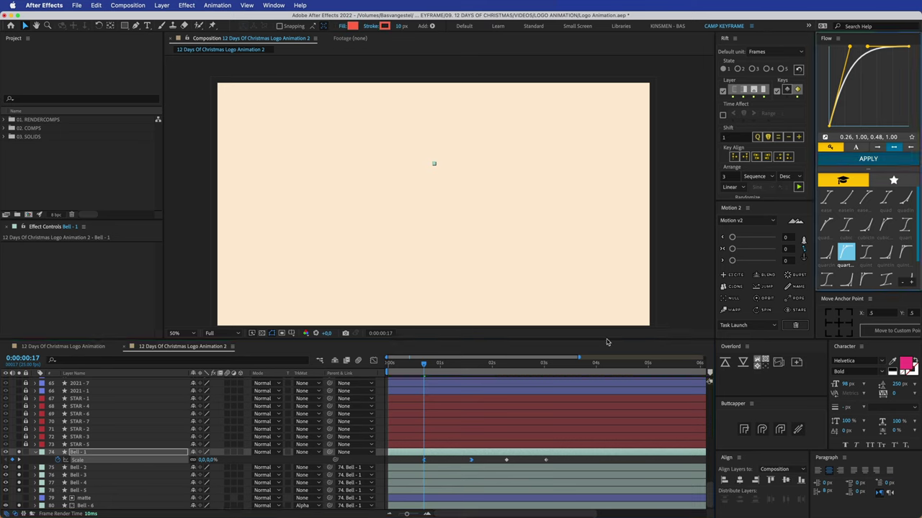
{"action": "left_click", "coordinate": [599, 165]}
{"action": "key", "text": "space"}
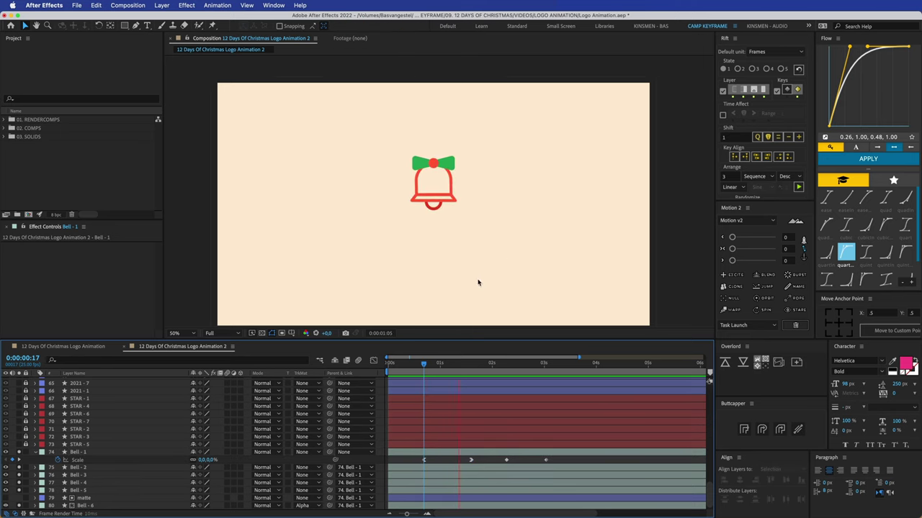
{"action": "key", "text": "space"}
Move Bell - 1's second Scale keyframe slightly earlier, to about 0:00:01:12, and preview the faster growth
{"action": "left_click_drag", "start_coordinate": [471, 461], "coordinate": [417, 458]}
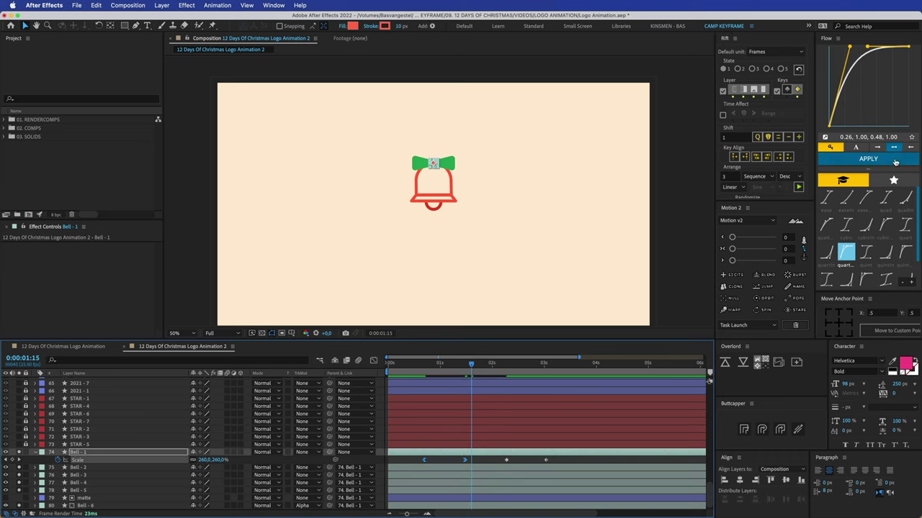
{"action": "left_click_drag", "start_coordinate": [432, 371], "coordinate": [419, 371]}
{"action": "key", "text": "space"}
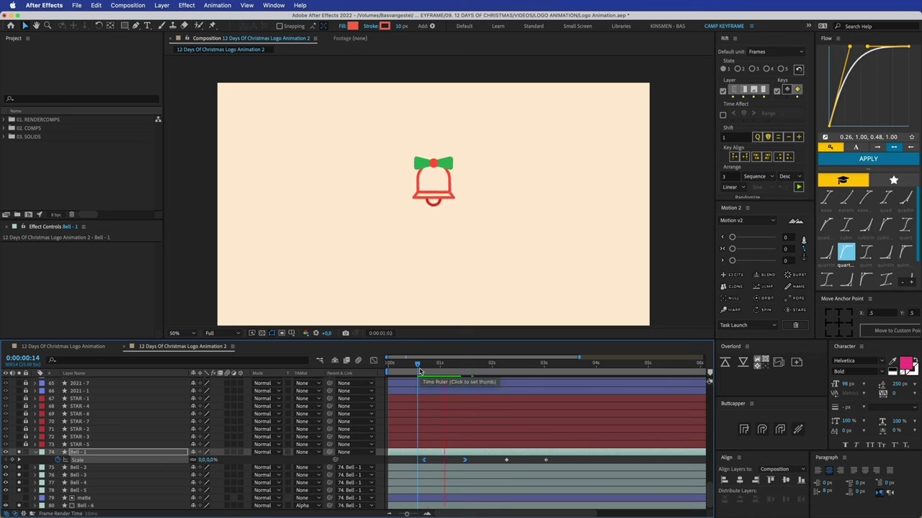
{"action": "key", "text": "space"}
Apply the quint easing curve 0.84, 0.00, 0.16, 1.00 to Bell - 1's last two Scale keyframes and preview the shrink
{"action": "left_click_drag", "start_coordinate": [497, 463], "coordinate": [564, 461]}
{"action": "left_click", "coordinate": [866, 254]}
{"action": "left_click", "coordinate": [868, 159]}
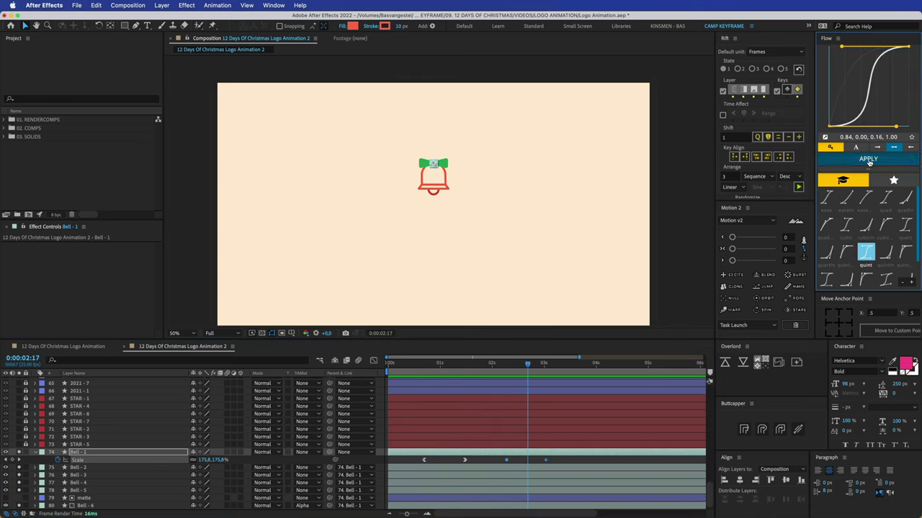
{"action": "left_click", "coordinate": [506, 365]}
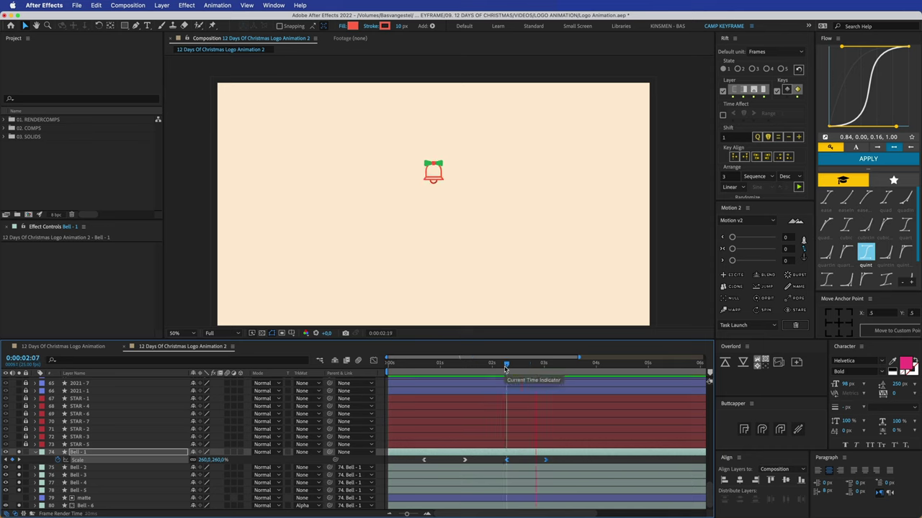
{"action": "key", "text": "space"}
{"action": "left_click", "coordinate": [505, 370]}
Reveal Bell - 1's Rotation and set a -65° keyframe at 0:00:00:23, followed by a 0° keyframe at about 0:00:01:05
{"action": "left_click_drag", "start_coordinate": [506, 370], "coordinate": [461, 374]}
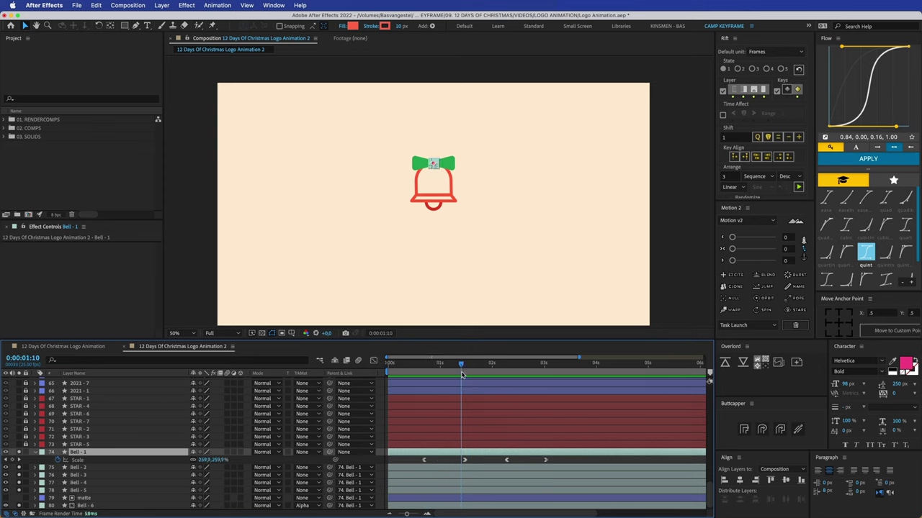
{"action": "key", "text": "shift+r"}
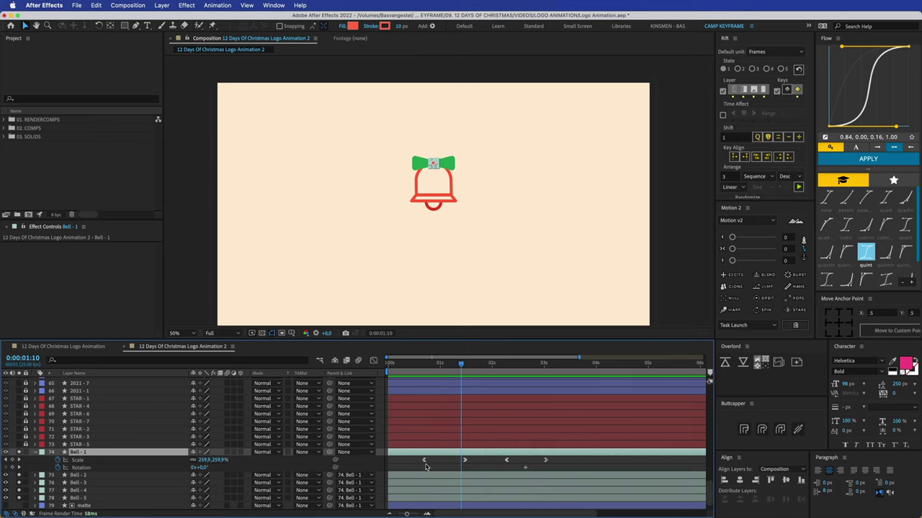
{"action": "left_click", "coordinate": [426, 467]}
{"action": "left_click", "coordinate": [12, 467]}
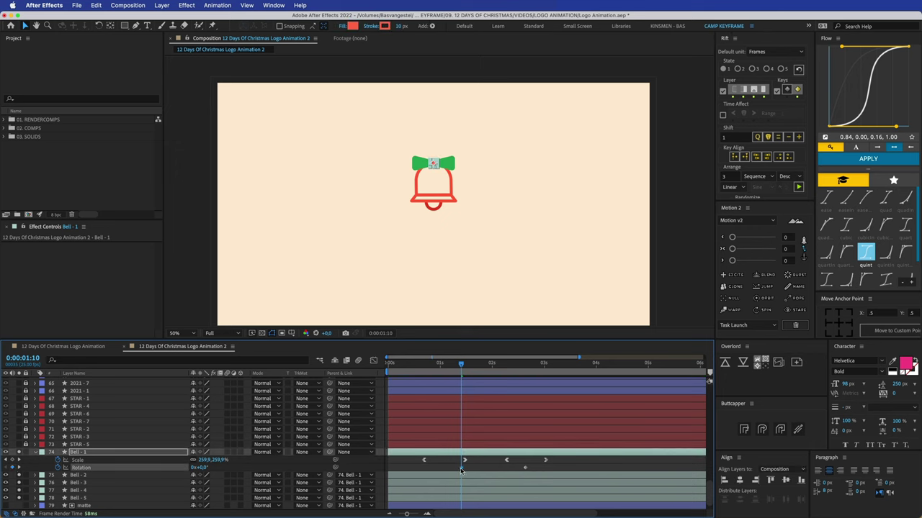
{"action": "left_click_drag", "start_coordinate": [461, 368], "coordinate": [435, 368]}
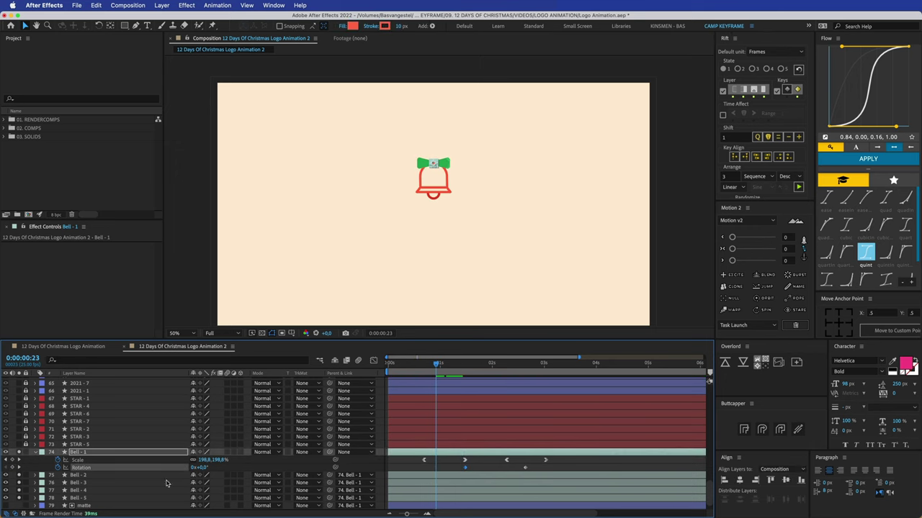
{"action": "left_click_drag", "start_coordinate": [203, 468], "coordinate": [180, 468]}
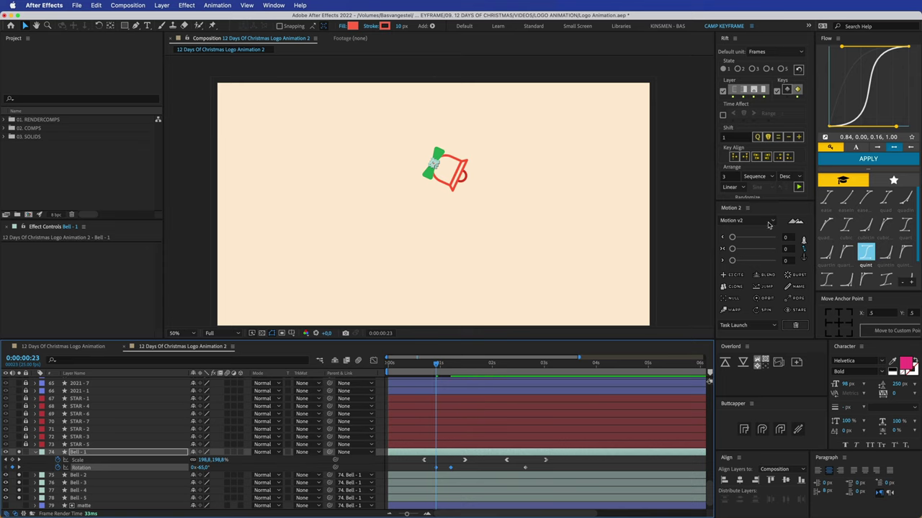
Apply Motion 2's Excite to Bell - 1's selected Rotation keyframes and preview the swing
{"action": "left_click", "coordinate": [730, 282]}
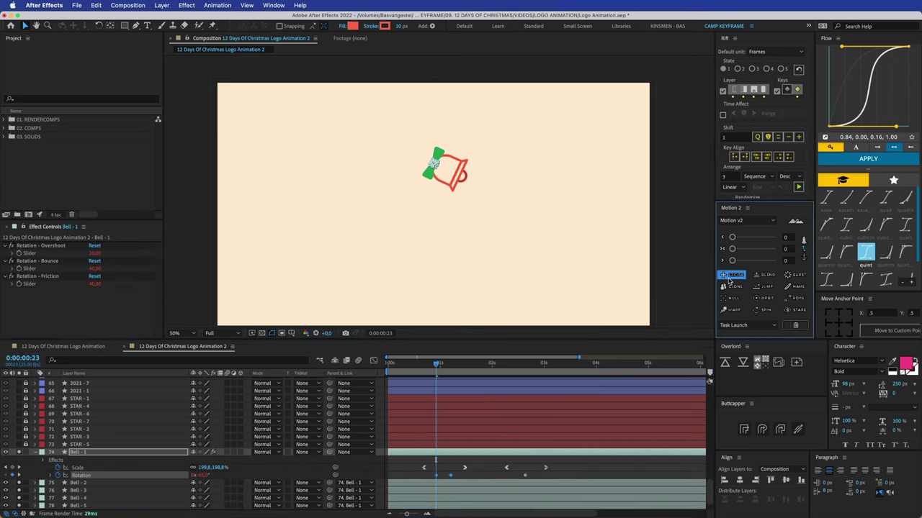
{"action": "left_click", "coordinate": [483, 474]}
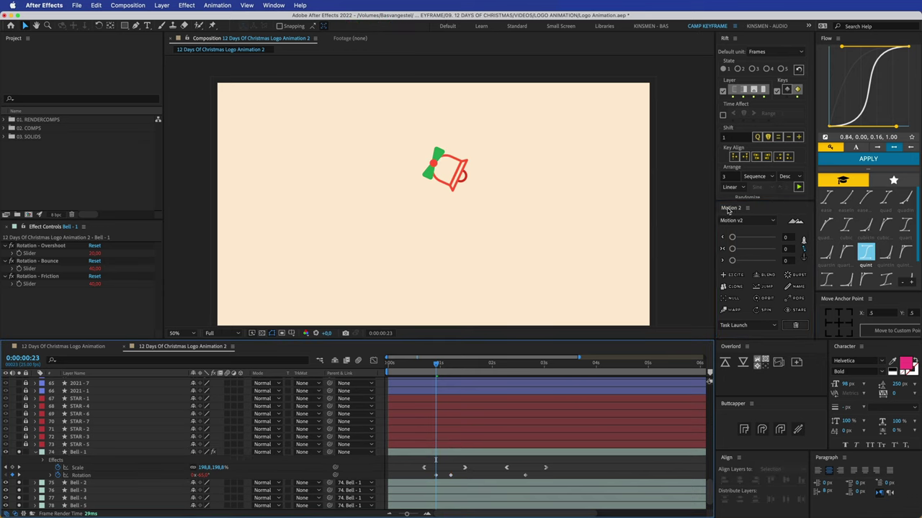
{"action": "left_click", "coordinate": [429, 363]}
{"action": "key", "text": "space"}
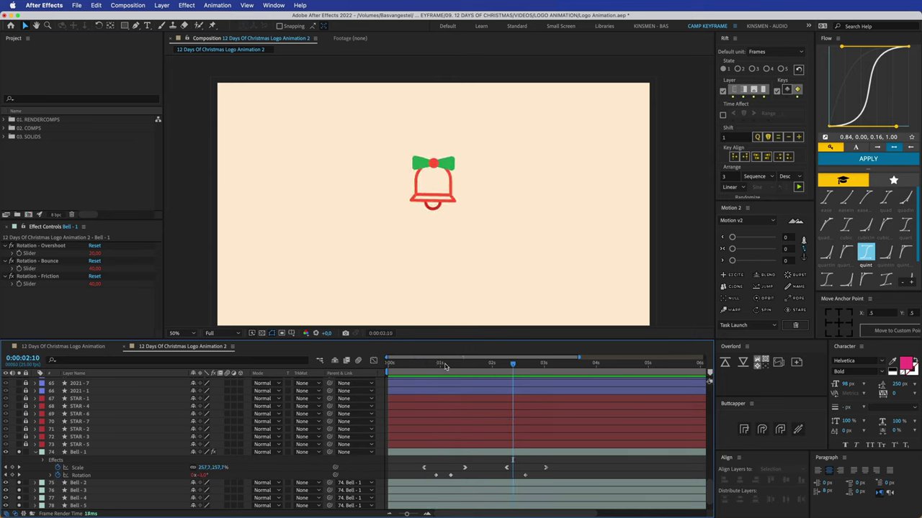
Move Bell - 1's first two Rotation keyframes earlier, so the swing starts at about 0:00:00:19, and preview the result
{"action": "left_click_drag", "start_coordinate": [452, 477], "coordinate": [428, 478]}
{"action": "left_click_drag", "start_coordinate": [429, 366], "coordinate": [408, 366]}
{"action": "key", "text": "space"}
{"action": "key", "text": "space"}
{"action": "left_click", "coordinate": [396, 370]}
{"action": "key", "text": "space"}
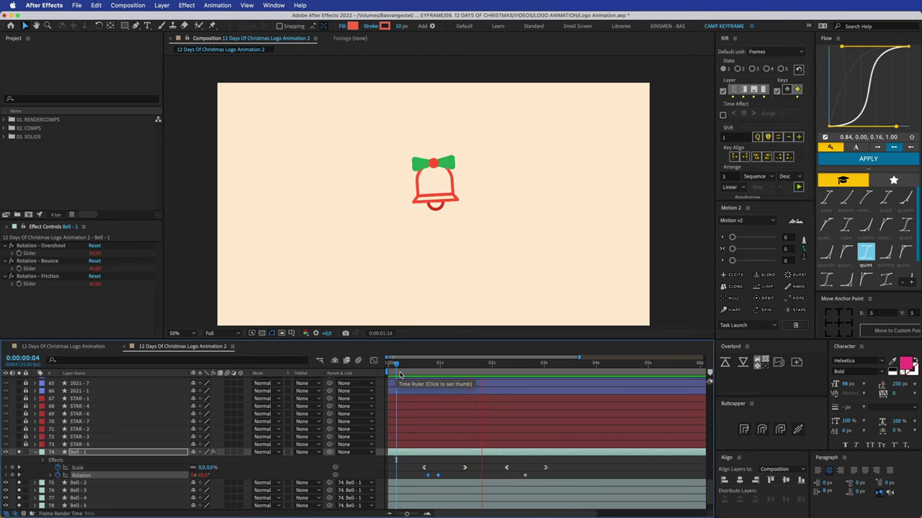
Place 0° Rotation keyframes before and after 0:00:02:15 on Bell - 1 and tilt the bell counterclockwise at that time
{"action": "left_click", "coordinate": [541, 365]}
{"action": "left_click", "coordinate": [534, 368]}
{"action": "mouse_move", "coordinate": [534, 368]}
{"action": "left_mouse_down"}
{"action": "mouse_move", "coordinate": [510, 368]}
{"action": "mouse_move", "coordinate": [523, 365]}
{"action": "left_mouse_up"}
{"action": "left_click", "coordinate": [438, 476]}
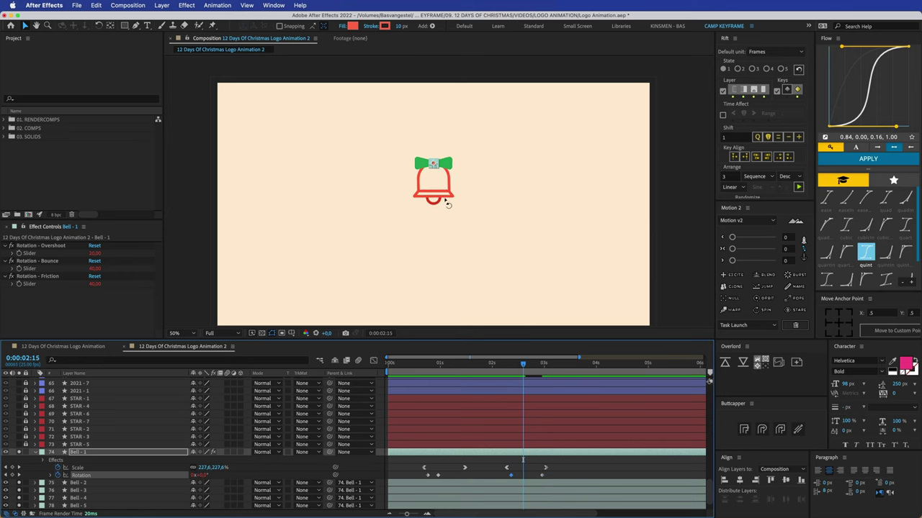
{"action": "key", "text": "w"}
{"action": "left_click_drag", "start_coordinate": [203, 476], "coordinate": [201, 475]}
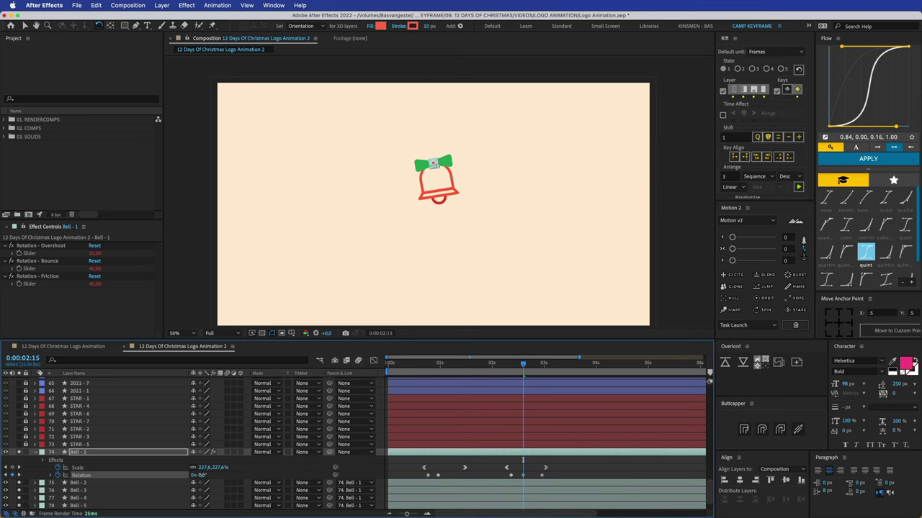
Preview the shrinking swing and move Bell - 1's last Rotation keyframe earlier, to about 0:00:02:20
{"action": "left_click_drag", "start_coordinate": [550, 366], "coordinate": [504, 369]}
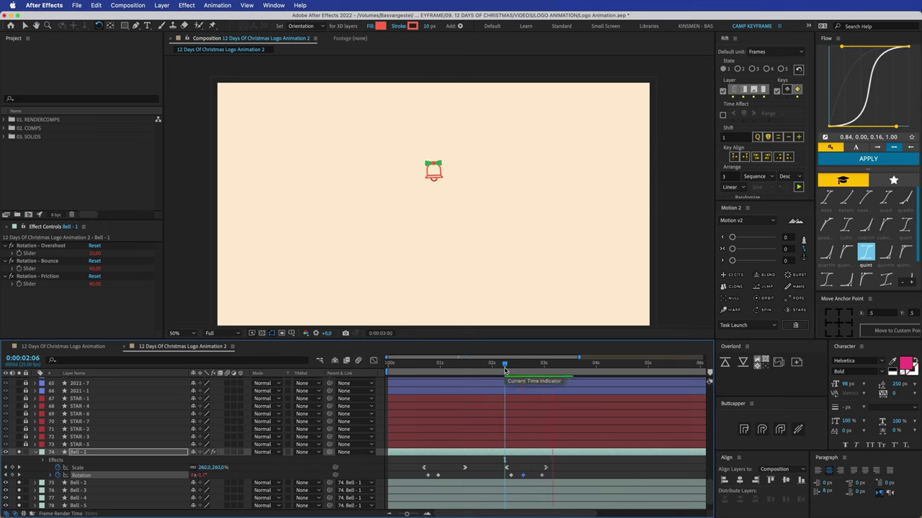
{"action": "key", "text": "space"}
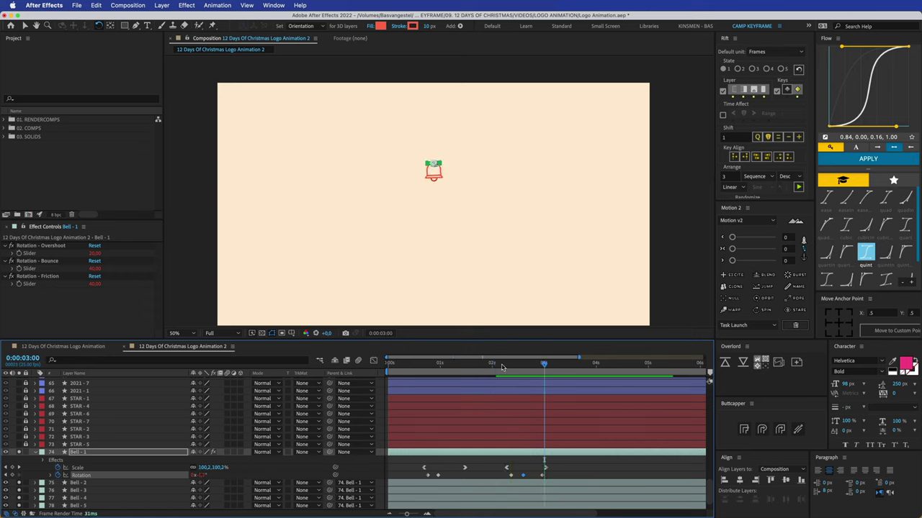
{"action": "left_click", "coordinate": [536, 475]}
{"action": "left_click", "coordinate": [492, 365]}
{"action": "key", "text": "space"}
{"action": "left_click", "coordinate": [445, 365]}
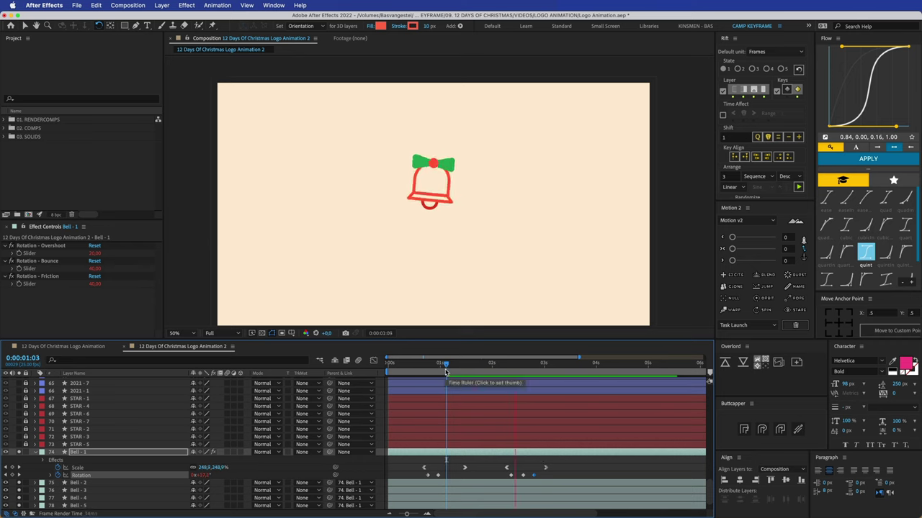
{"action": "key", "text": "space"}
Play back and scrub through Bell - 1's combined scale and swing animation from its entrance
{"action": "left_click_drag", "start_coordinate": [491, 369], "coordinate": [417, 377]}
{"action": "key", "text": "space"}
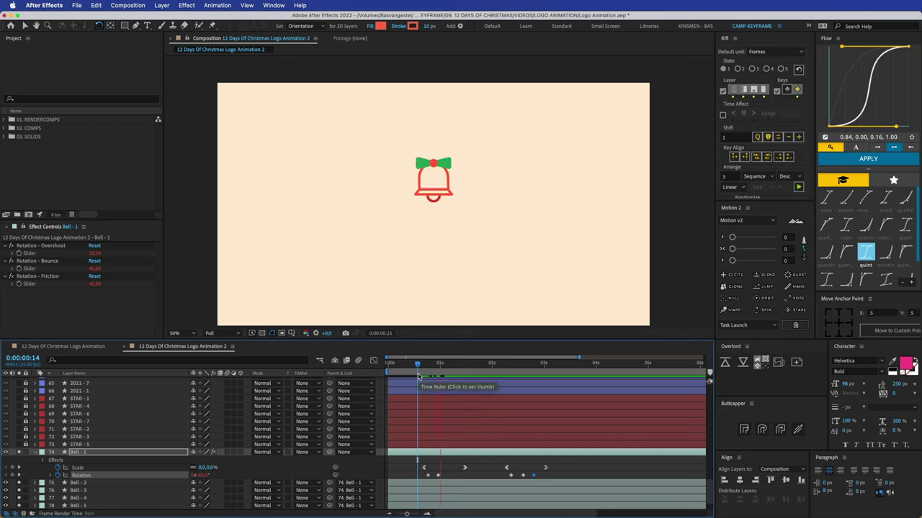
{"action": "key", "text": "space"}
{"action": "left_click_drag", "start_coordinate": [429, 375], "coordinate": [420, 369]}
{"action": "key", "text": "space"}
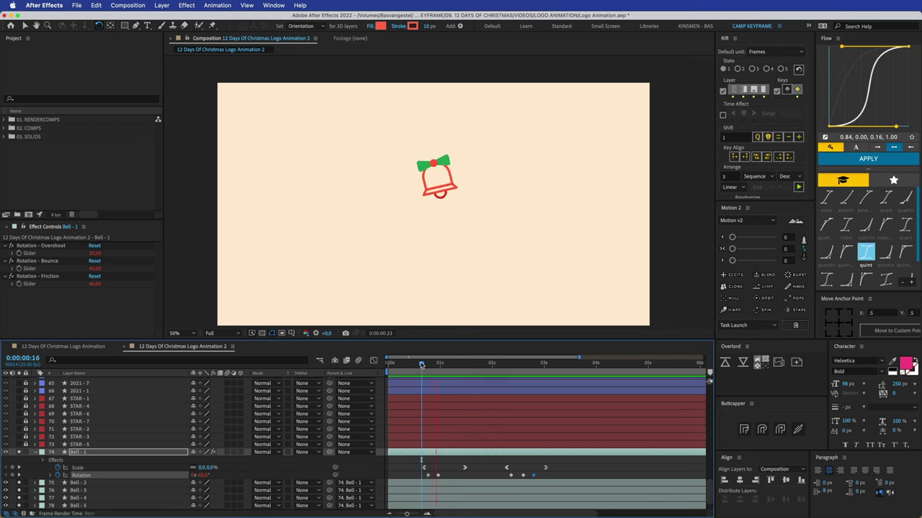
{"action": "left_click", "coordinate": [447, 462]}
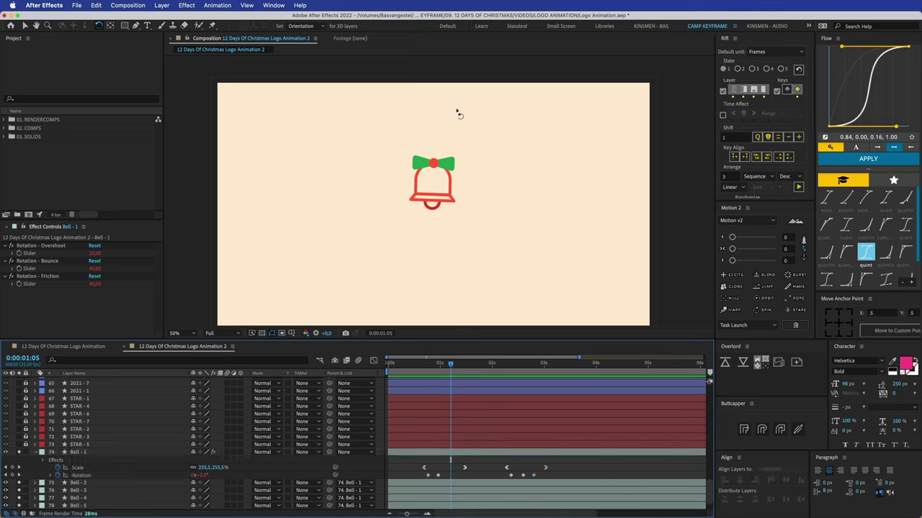
{"action": "left_click_drag", "start_coordinate": [460, 369], "coordinate": [485, 373]}
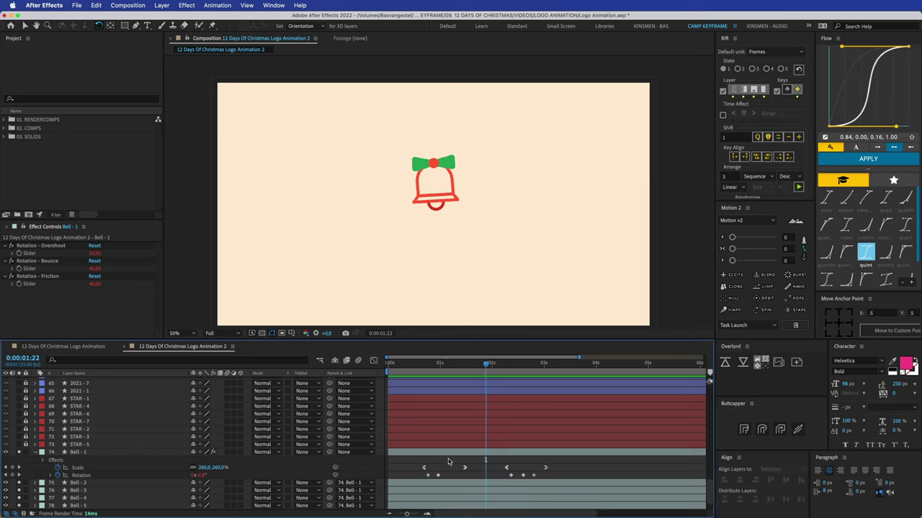
Add a null object directly above the Bell - 1 layer and set its label colour to None
{"action": "left_click", "coordinate": [445, 453]}
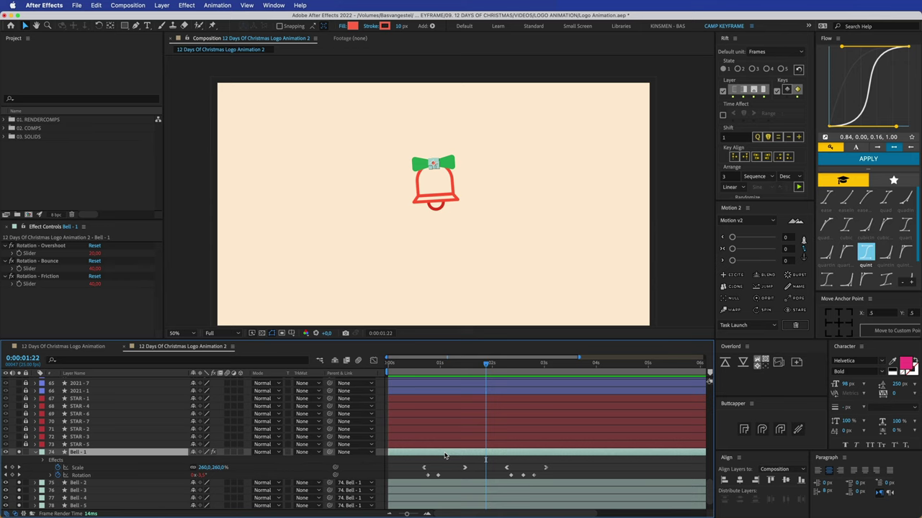
{"action": "left_click", "coordinate": [160, 5]}
{"action": "mouse_move", "coordinate": [173, 18]}
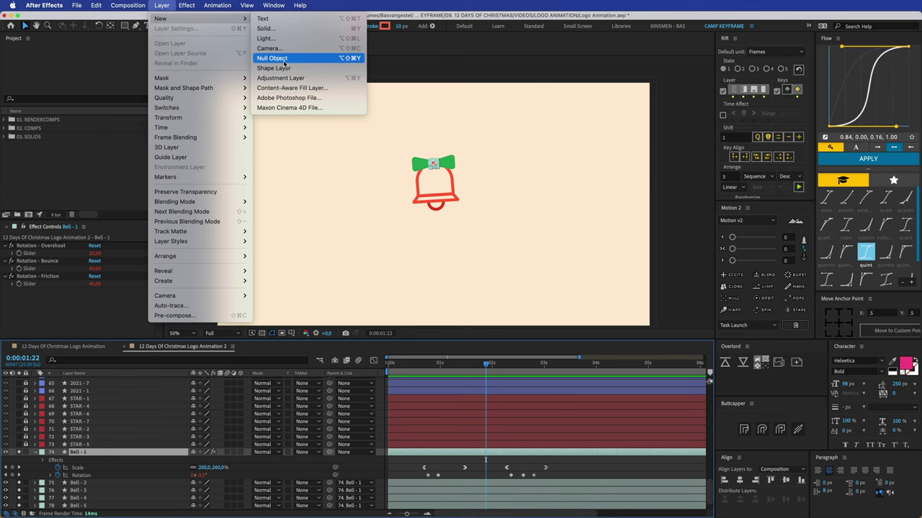
{"action": "left_click", "coordinate": [274, 58]}
{"action": "left_click", "coordinate": [44, 455]}
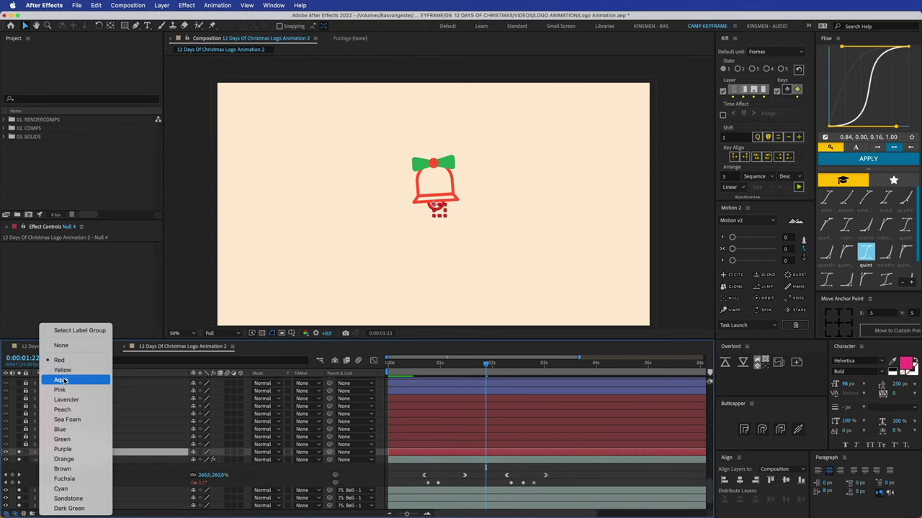
{"action": "left_click", "coordinate": [65, 347]}
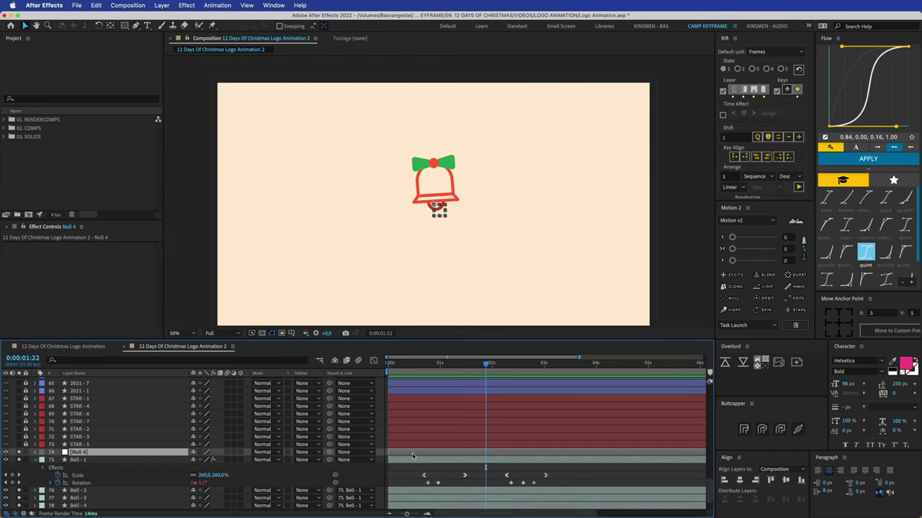
Move the new null up onto the middle of the bell and parent Bell - 1 to it
{"action": "left_click", "coordinate": [81, 460]}
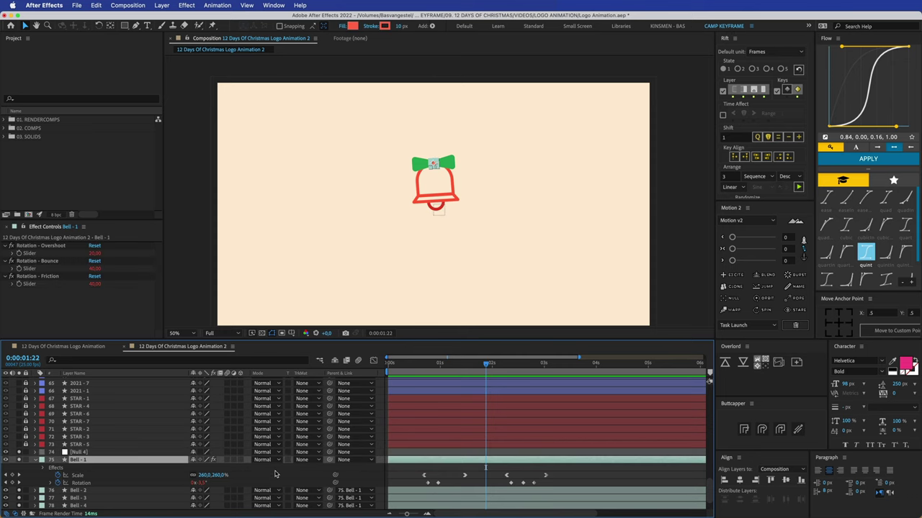
{"action": "left_click_drag", "start_coordinate": [329, 461], "coordinate": [79, 453]}
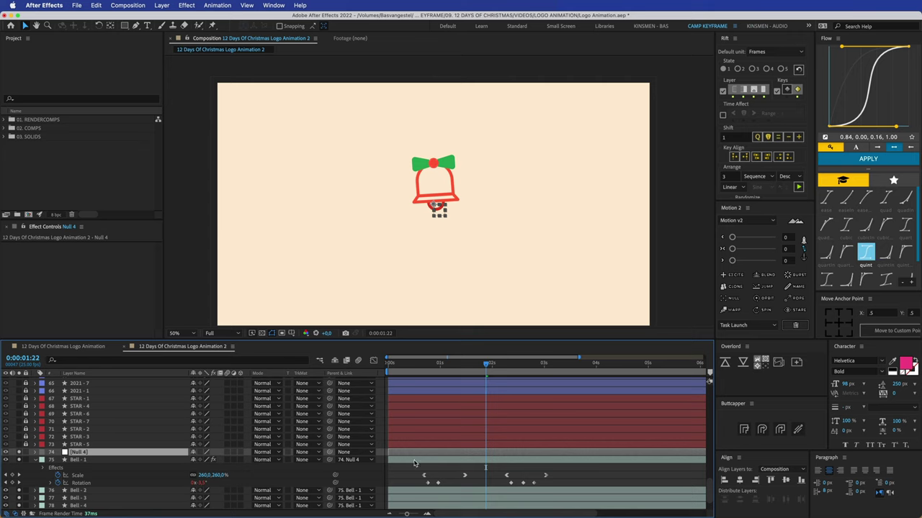
{"action": "left_click_drag", "start_coordinate": [440, 213], "coordinate": [440, 193]}
{"action": "key", "text": "Return"}
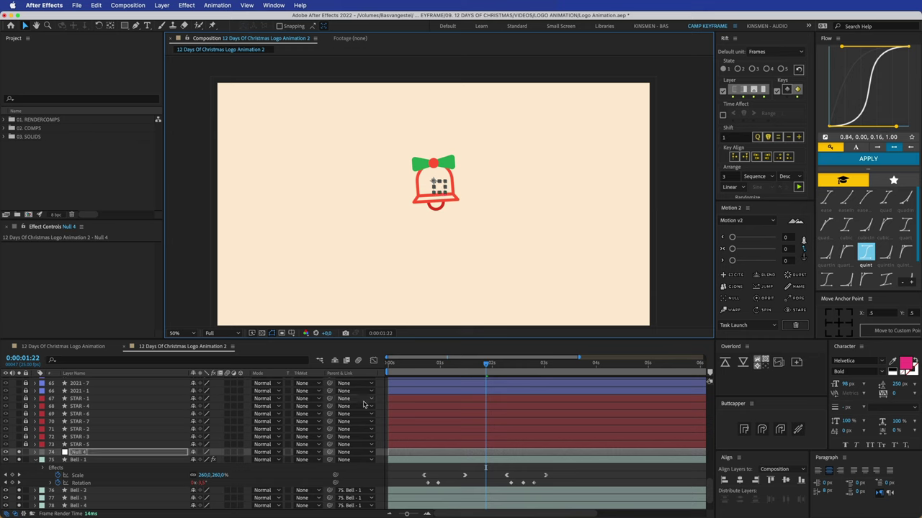
{"action": "left_click_drag", "start_coordinate": [330, 459], "coordinate": [122, 453]}
Keyframe Null 4's Scale at 110% at 0:00:01:02 and at 100% at about 0:00:01:13
{"action": "mouse_move", "coordinate": [451, 367]}
{"action": "left_mouse_down"}
{"action": "mouse_move", "coordinate": [429, 367]}
{"action": "mouse_move", "coordinate": [436, 367]}
{"action": "left_mouse_up"}
{"action": "key", "text": "s"}
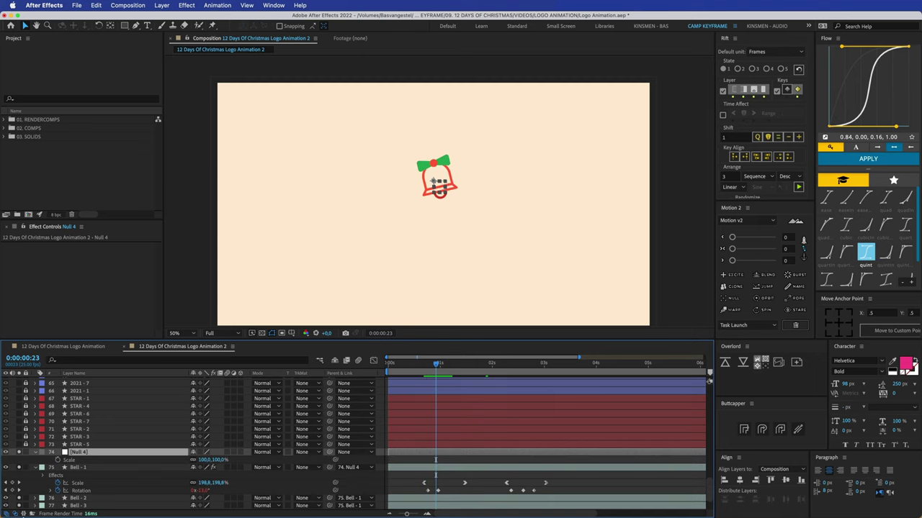
{"action": "left_click", "coordinate": [57, 460]}
{"action": "mouse_move", "coordinate": [436, 367]}
{"action": "left_mouse_down"}
{"action": "mouse_move", "coordinate": [468, 370]}
{"action": "mouse_move", "coordinate": [448, 365]}
{"action": "left_mouse_up"}
{"action": "key", "text": "space"}
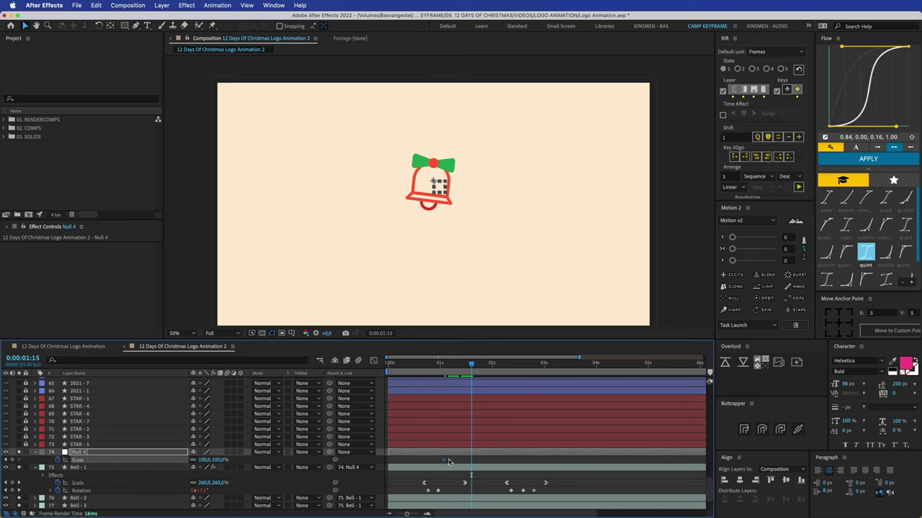
{"action": "key", "text": "space"}
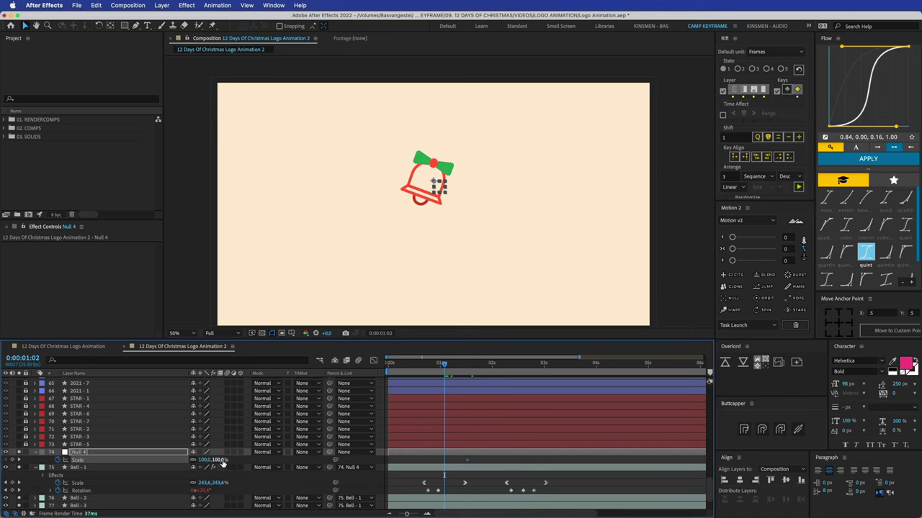
{"action": "key", "text": "Return"}
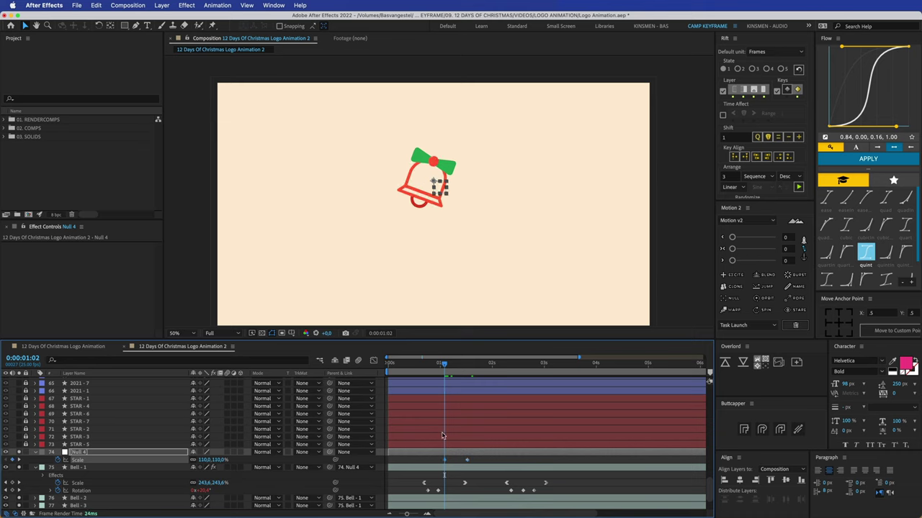
Move Null 4's 110% Scale keyframe to about 0:00:01:08 and ease both keyframes with Flow's quint curve
{"action": "mouse_move", "coordinate": [444, 366]}
{"action": "left_mouse_down"}
{"action": "mouse_move", "coordinate": [421, 369]}
{"action": "mouse_move", "coordinate": [447, 368]}
{"action": "left_mouse_up"}
{"action": "left_click_drag", "start_coordinate": [446, 463], "coordinate": [459, 461]}
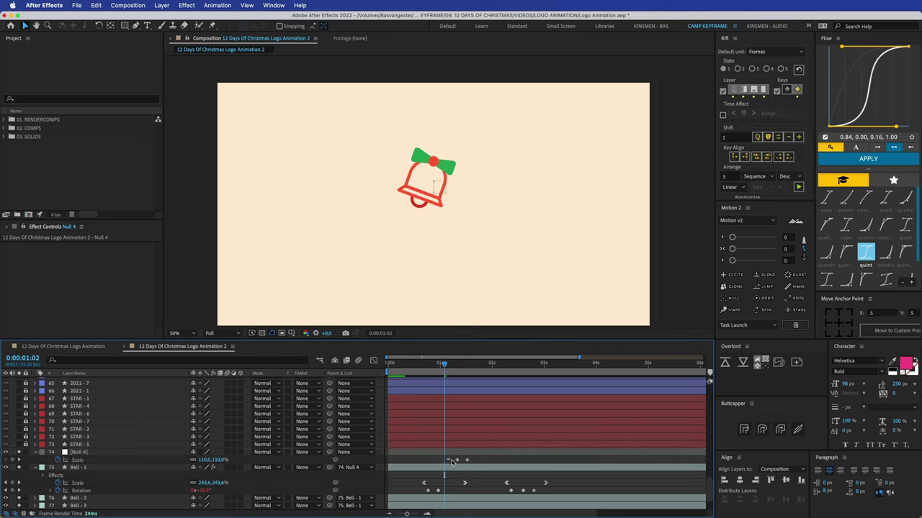
{"action": "left_click", "coordinate": [872, 158]}
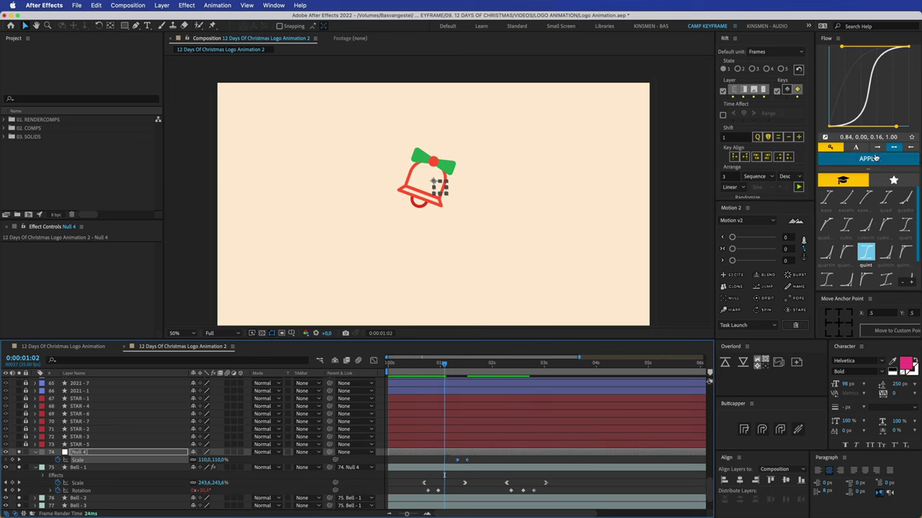
{"action": "key", "text": "space"}
Retime Null 4's two eased Scale keyframes to about 0:00:01:03 and 0:00:01:10 and preview the pop
{"action": "left_click", "coordinate": [481, 463]}
{"action": "left_click", "coordinate": [463, 462]}
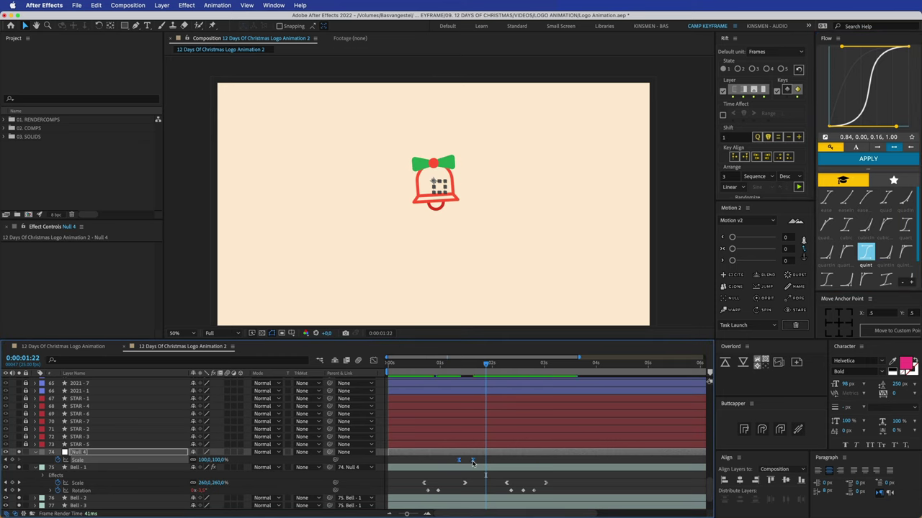
{"action": "left_click", "coordinate": [456, 365]}
{"action": "mouse_move", "coordinate": [457, 370]}
{"action": "left_mouse_down"}
{"action": "mouse_move", "coordinate": [468, 370]}
{"action": "mouse_move", "coordinate": [420, 370]}
{"action": "mouse_move", "coordinate": [446, 370]}
{"action": "left_mouse_up"}
{"action": "left_click", "coordinate": [459, 463]}
{"action": "mouse_move", "coordinate": [455, 461]}
{"action": "left_mouse_down"}
{"action": "mouse_move", "coordinate": [447, 461]}
{"action": "mouse_move", "coordinate": [461, 461]}
{"action": "left_mouse_up"}
{"action": "left_click", "coordinate": [453, 464]}
{"action": "key", "text": "space"}
{"action": "key", "text": "space"}
Replay the bell's entrance and shift both Null 4 Scale keyframes slightly earlier, so the first sits at 0:00:01:02
{"action": "left_click_drag", "start_coordinate": [440, 366], "coordinate": [417, 368]}
{"action": "key", "text": "space"}
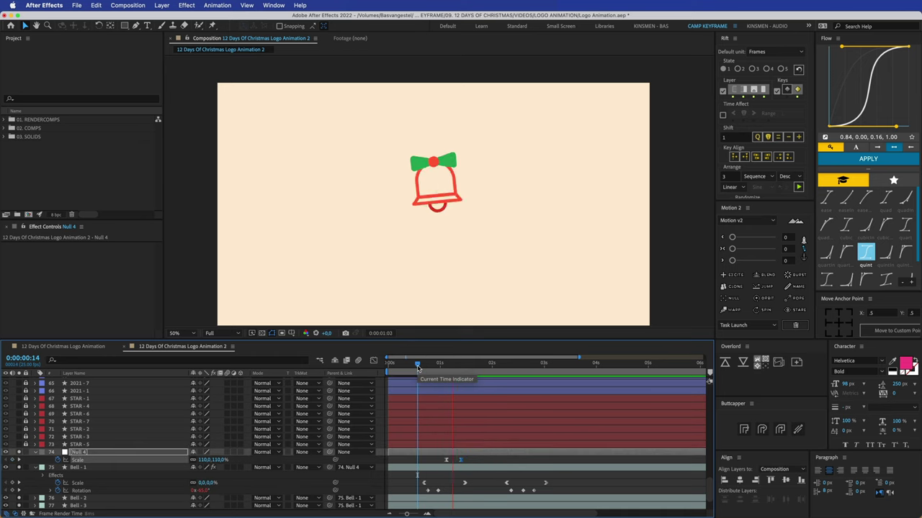
{"action": "left_click_drag", "start_coordinate": [447, 461], "coordinate": [444, 462]}
{"action": "key", "text": "super+shift+a"}
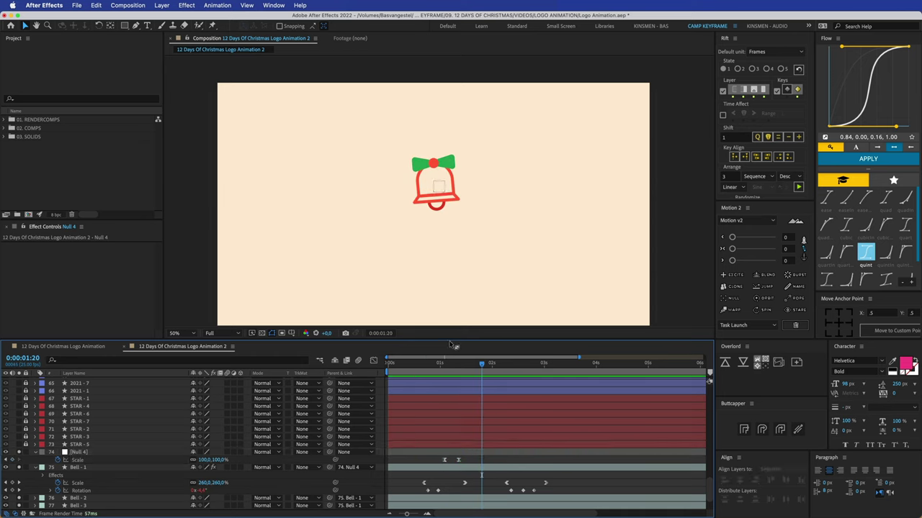
Set Null 4's Scale keyframe at 0:00:01:02 to 131% and play back the stronger pop
{"action": "left_click", "coordinate": [444, 367]}
{"action": "left_click_drag", "start_coordinate": [222, 460], "coordinate": [233, 461]}
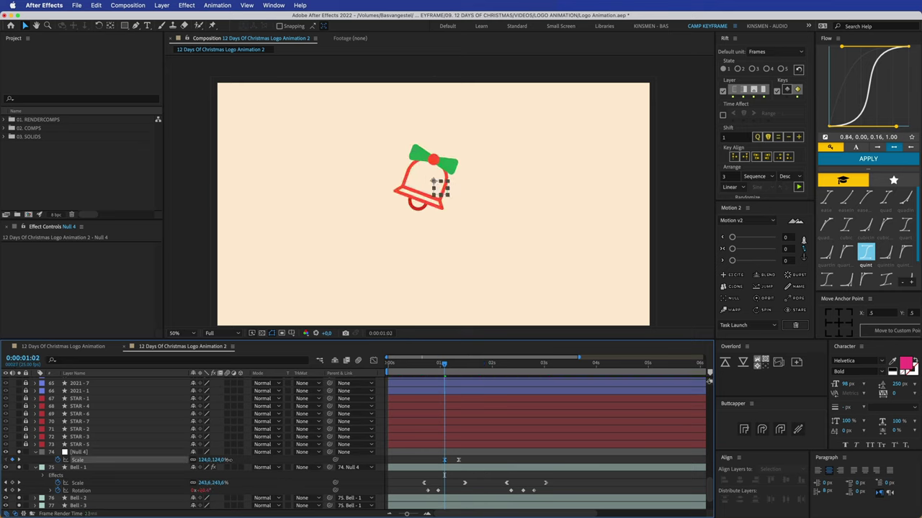
{"action": "left_click_drag", "start_coordinate": [430, 367], "coordinate": [404, 378]}
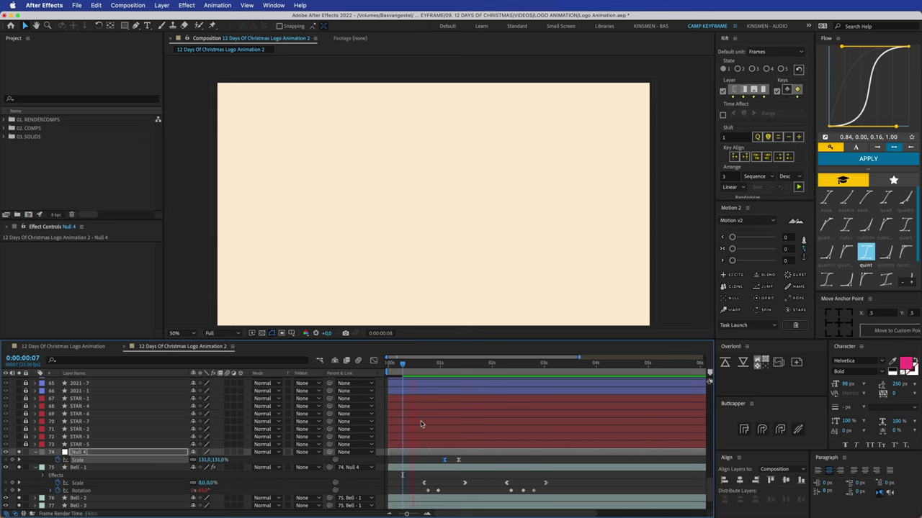
{"action": "key", "text": "space"}
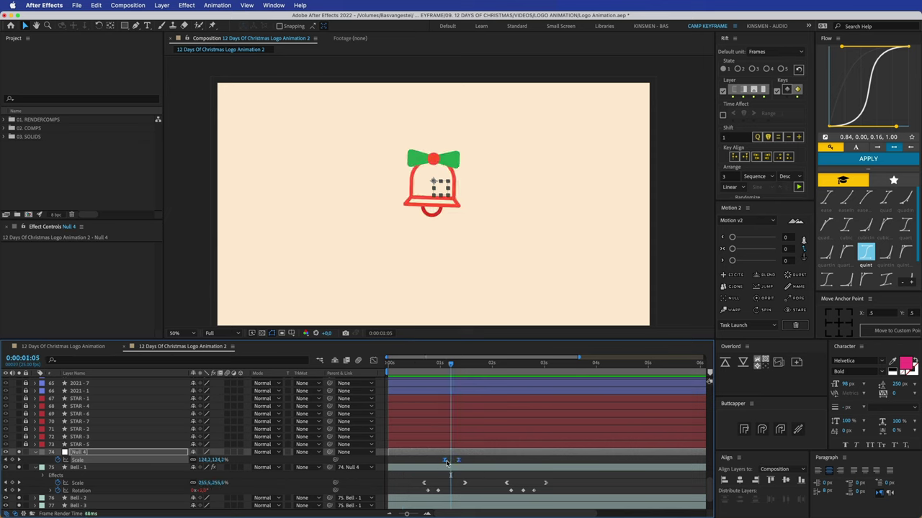
Move Null 4's Scale keyframes earlier, to about 0:00:00:24 and 0:00:01:07, previewing the bell's entrance after each change
{"action": "left_click", "coordinate": [405, 375]}
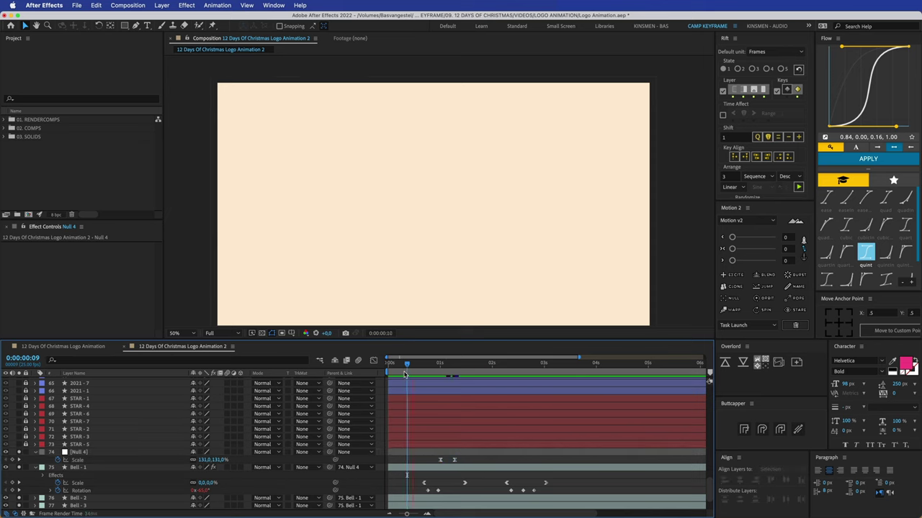
{"action": "left_click", "coordinate": [403, 370]}
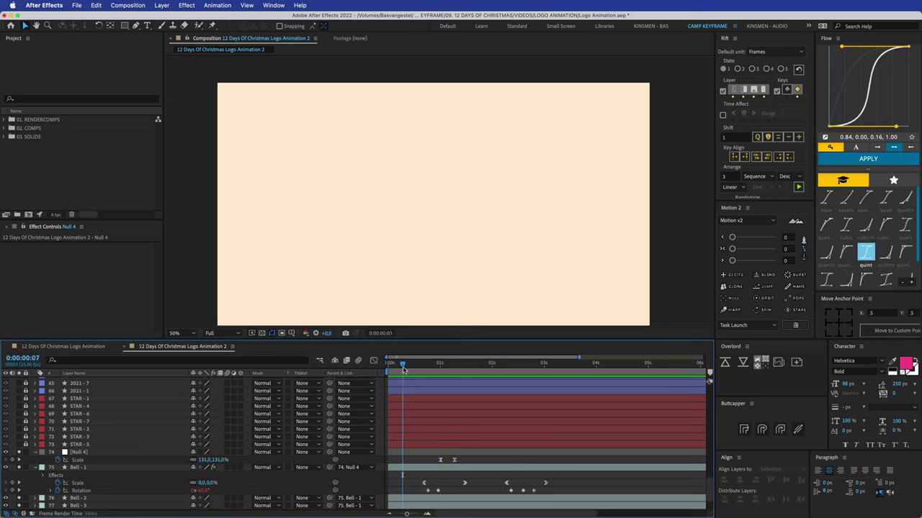
{"action": "key", "text": "space"}
{"action": "left_click", "coordinate": [410, 370]}
{"action": "key", "text": "space"}
{"action": "left_click", "coordinate": [396, 371]}
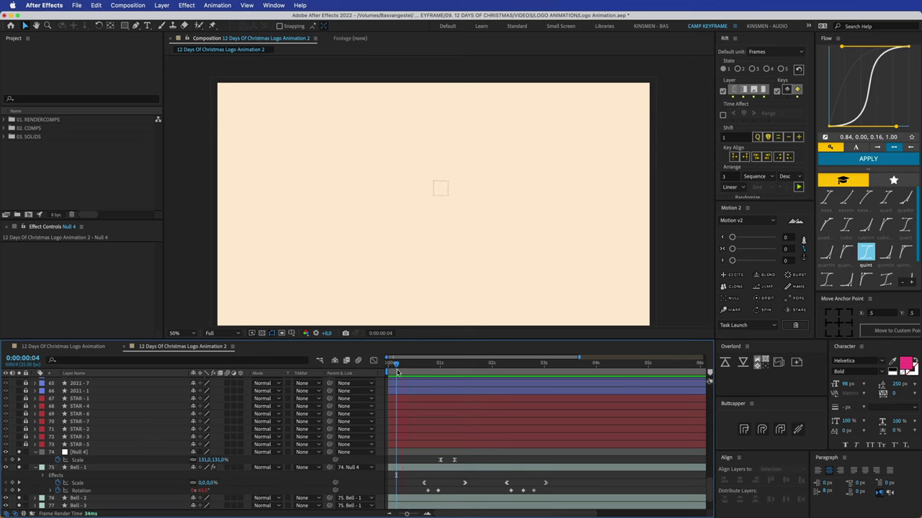
{"action": "key", "text": "space"}
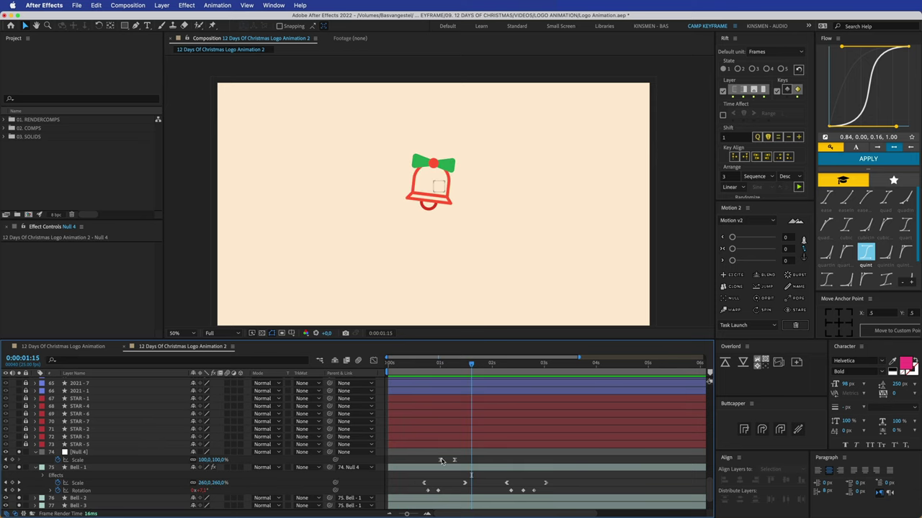
{"action": "left_click", "coordinate": [418, 369]}
{"action": "left_click", "coordinate": [408, 369]}
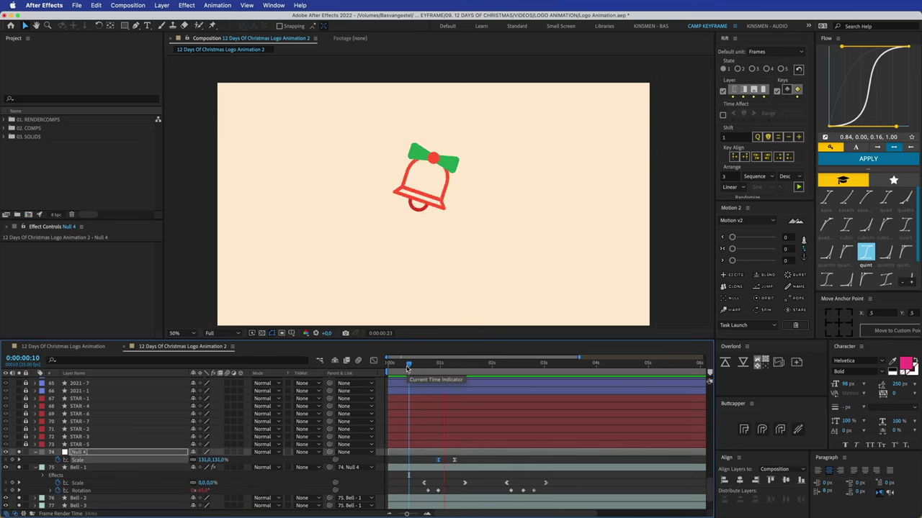
Add Null 4 Scale keyframes of 100% at 0:00:02:00, 118% at 0:00:02:07 and 100% at 0:00:03:01
{"action": "left_click_drag", "start_coordinate": [511, 365], "coordinate": [492, 366]}
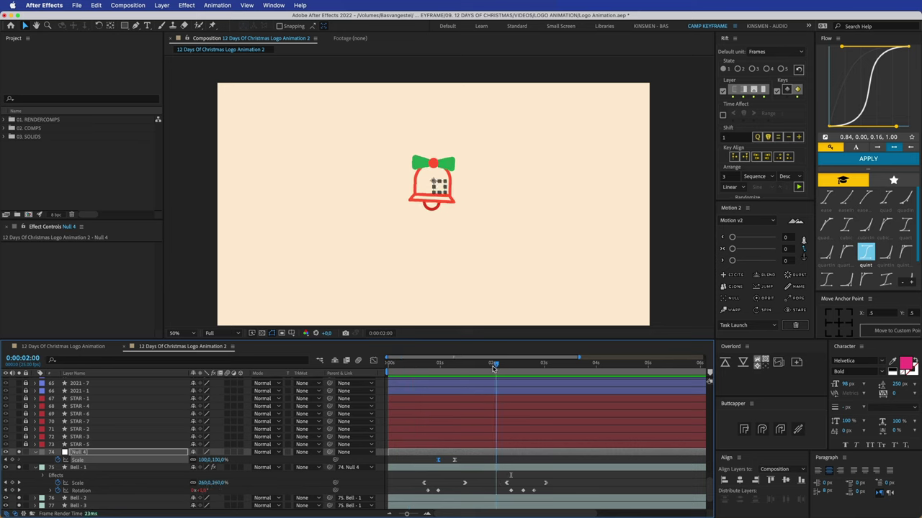
{"action": "left_click", "coordinate": [12, 460]}
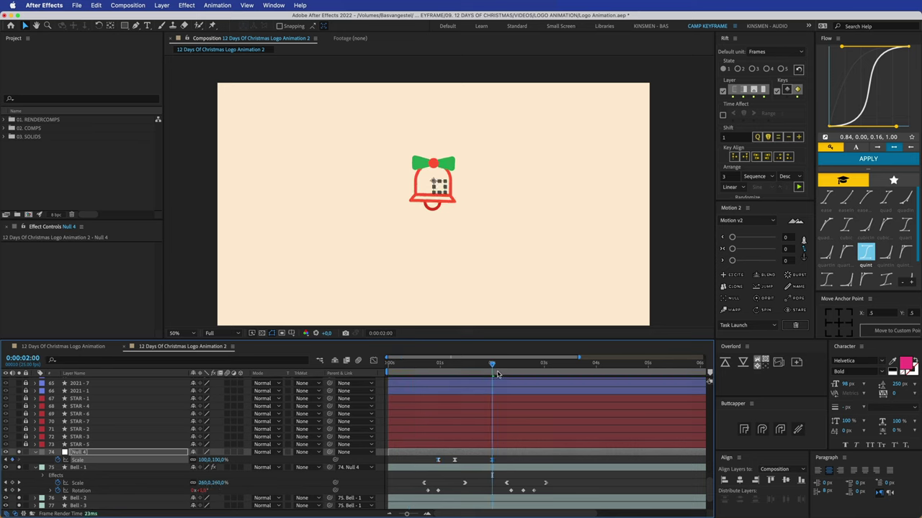
{"action": "left_click_drag", "start_coordinate": [494, 366], "coordinate": [507, 366]}
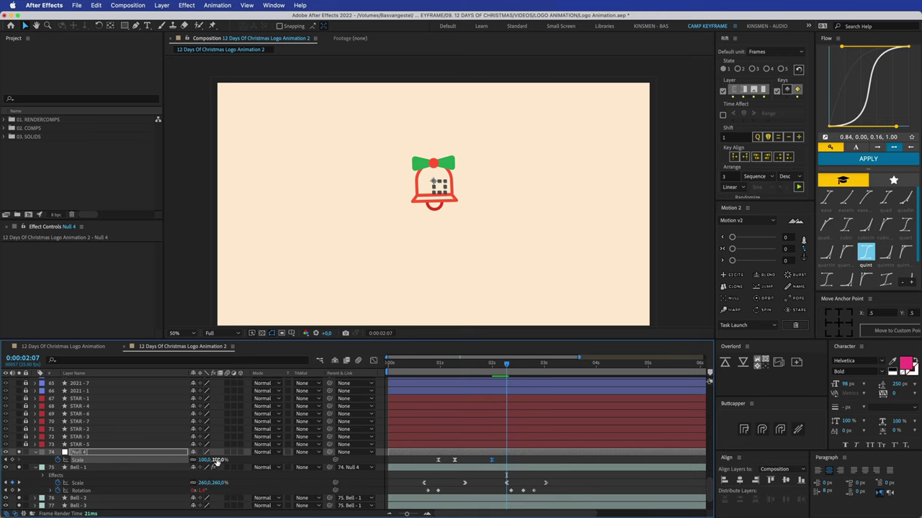
{"action": "left_click_drag", "start_coordinate": [218, 459], "coordinate": [225, 459]}
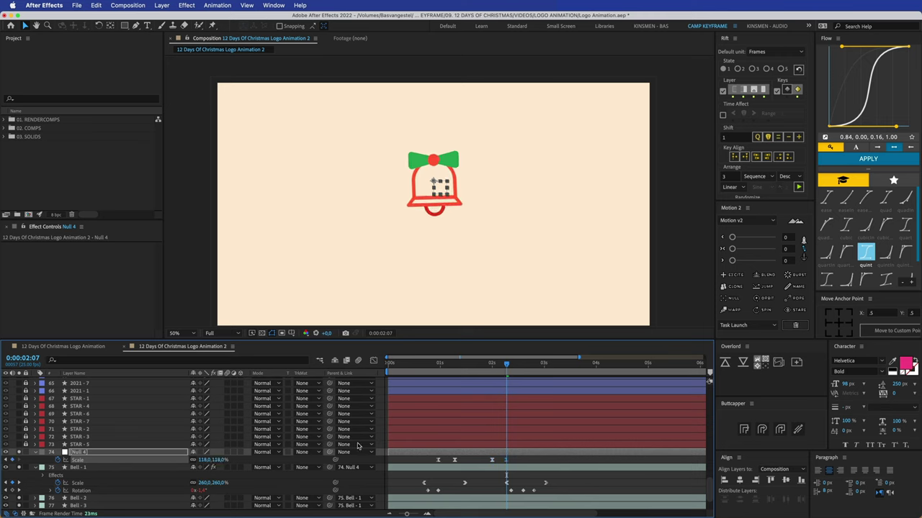
{"action": "left_click", "coordinate": [544, 365]}
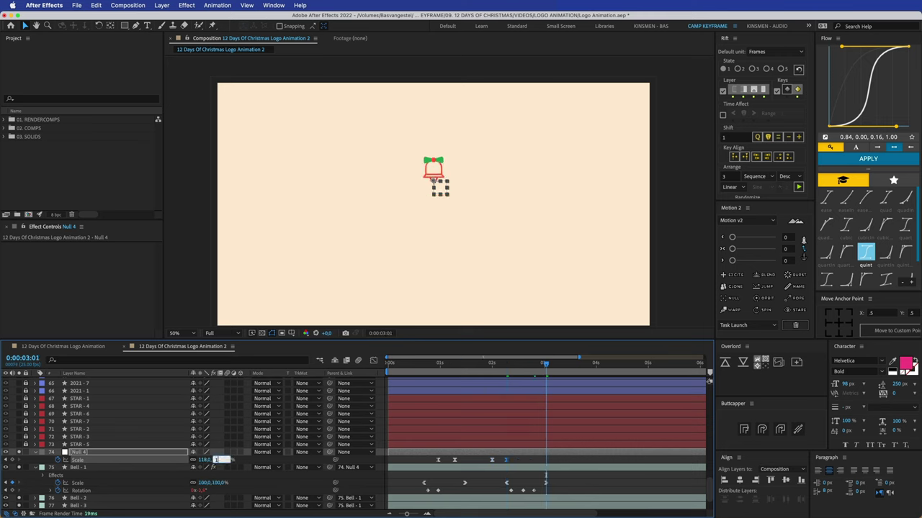
Preview the bell's exit and shift Null 4's third and fourth Scale keyframes to about 0:00:02:02 and 0:00:02:08
{"action": "left_click", "coordinate": [493, 366]}
{"action": "key", "text": "space"}
{"action": "key", "text": "space"}
{"action": "left_click", "coordinate": [506, 461]}
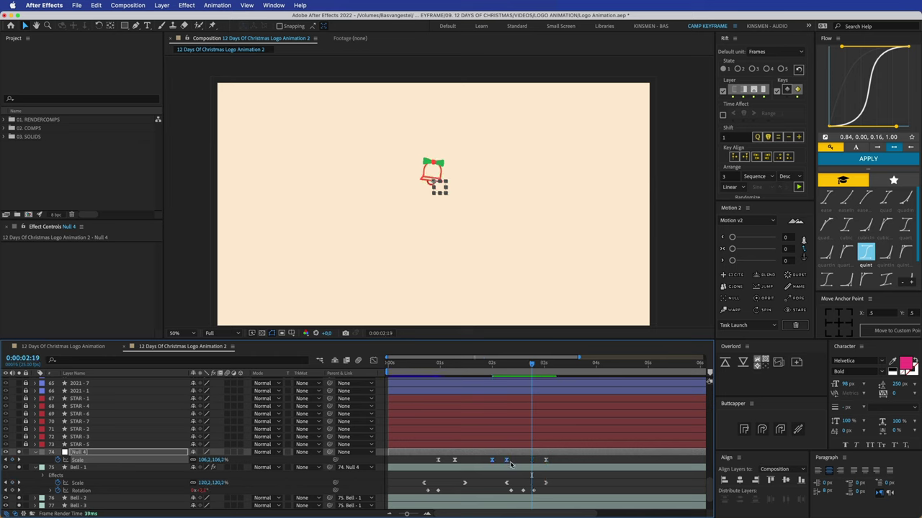
{"action": "left_click", "coordinate": [488, 365]}
{"action": "key", "text": "space"}
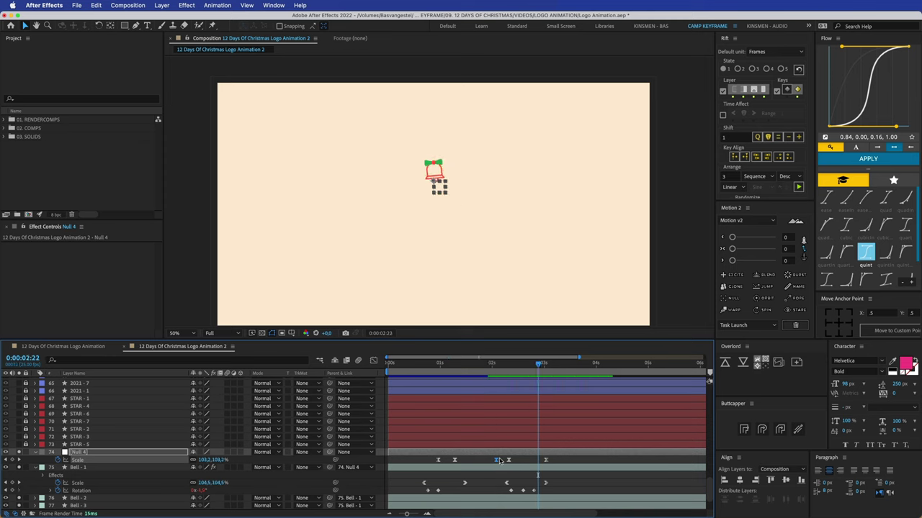
Move Null 4's third Scale keyframe to about 0:00:02:03 and its 118% keyframe to about 0:00:02:10, previewing the exit
{"action": "left_click_drag", "start_coordinate": [493, 367], "coordinate": [480, 368]}
{"action": "key", "text": "space"}
{"action": "left_click", "coordinate": [487, 370]}
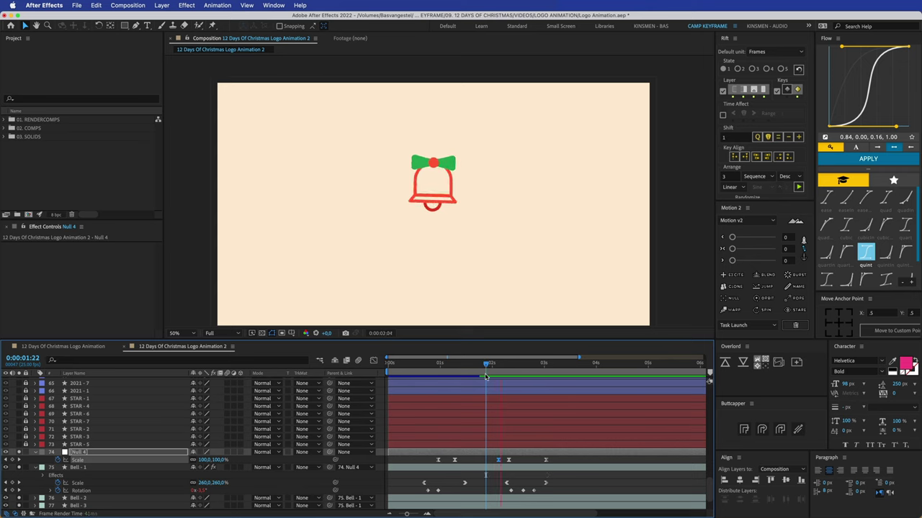
{"action": "key", "text": "space"}
{"action": "left_click_drag", "start_coordinate": [509, 461], "coordinate": [512, 462]}
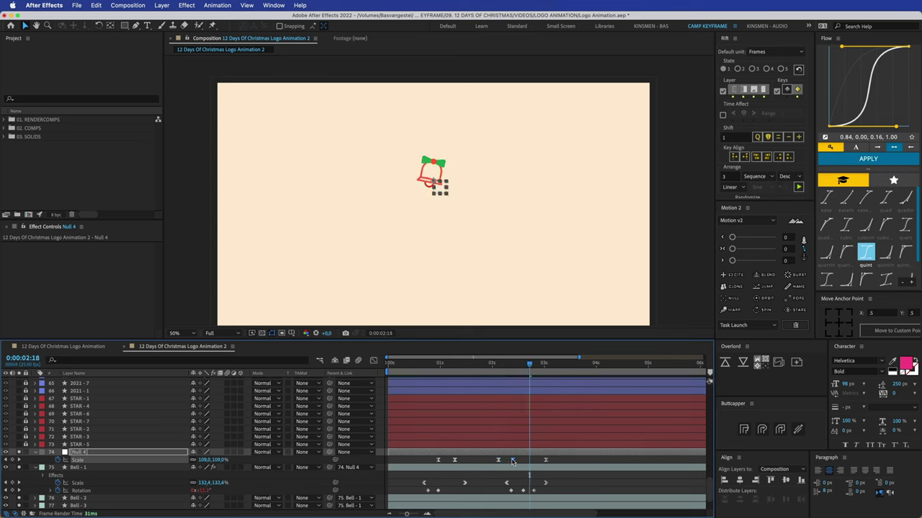
{"action": "left_click", "coordinate": [488, 366]}
{"action": "key", "text": "space"}
{"action": "key", "text": "space"}
Move Bell - 1's last Scale keyframe earlier, to about 0:00:02:23, and preview the bell animation
{"action": "left_click", "coordinate": [546, 484]}
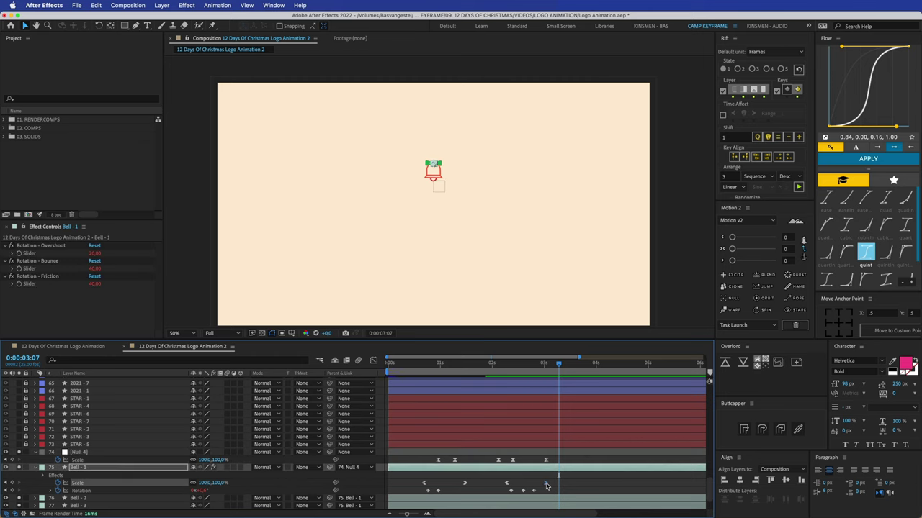
{"action": "left_click_drag", "start_coordinate": [523, 366], "coordinate": [434, 364]}
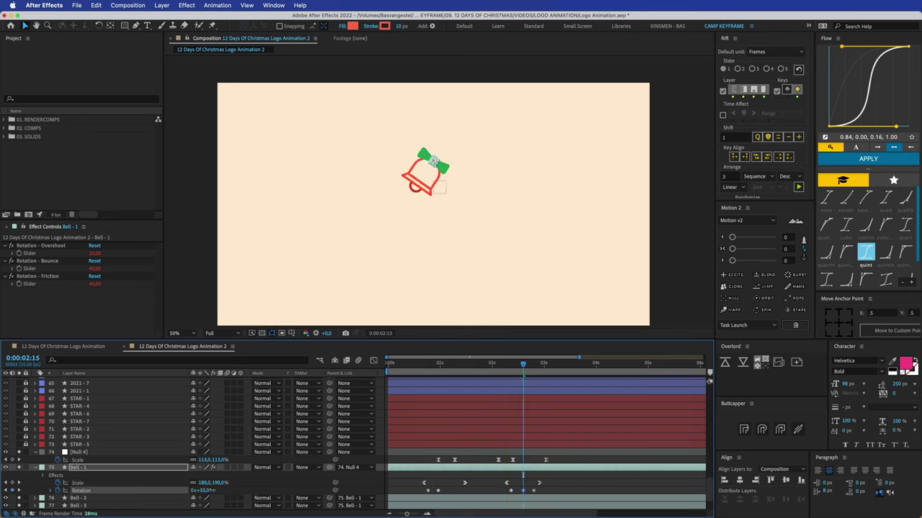
{"action": "left_click", "coordinate": [412, 365]}
{"action": "key", "text": "space"}
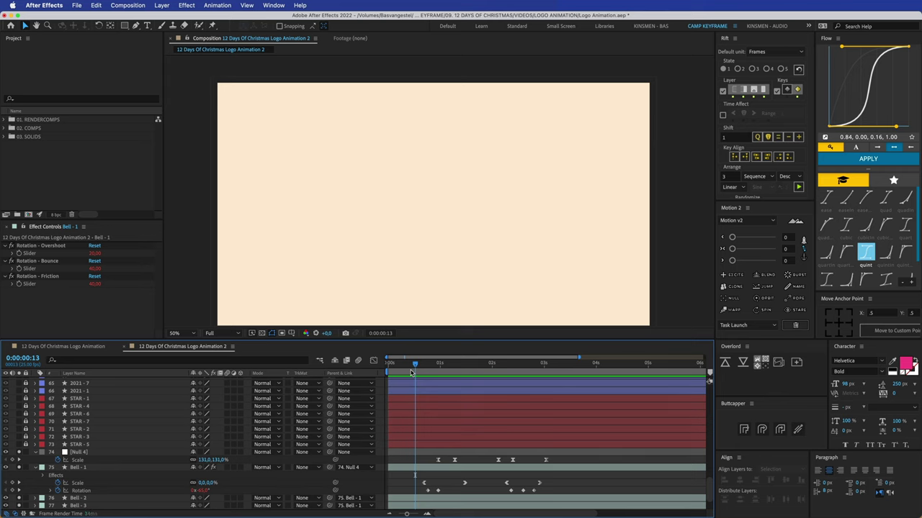
Keyframe Null 4's Position at 1920, 872 at 0:00:01:07 and at 1920, 1112 at 0:00:00:17
{"action": "left_click", "coordinate": [443, 452]}
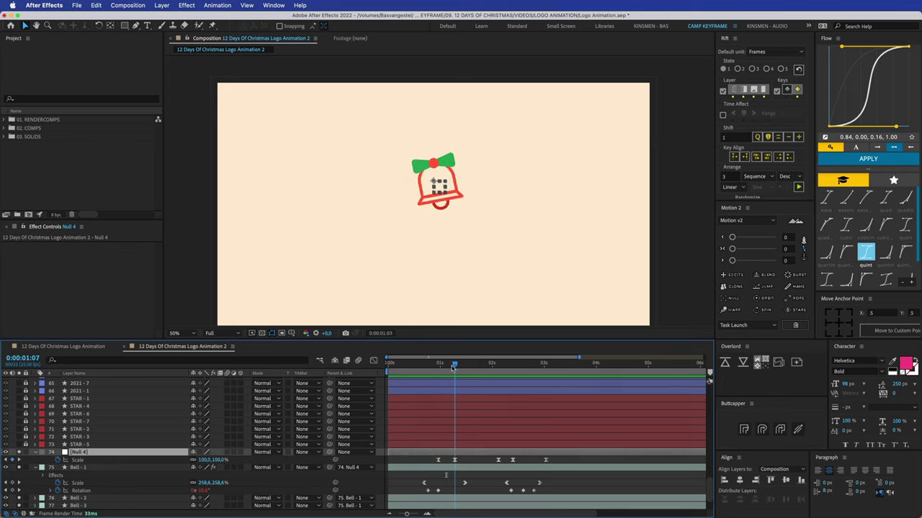
{"action": "key", "text": "shift+p"}
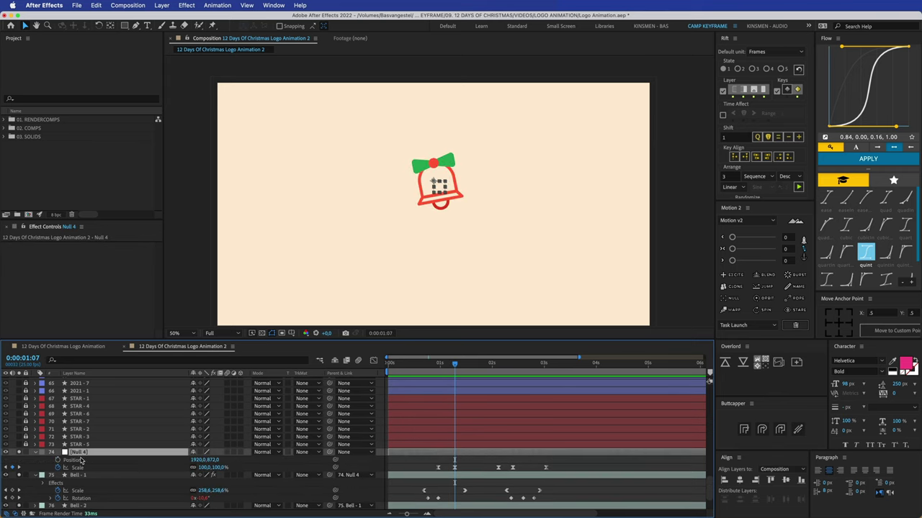
{"action": "left_click_drag", "start_coordinate": [454, 364], "coordinate": [425, 368]}
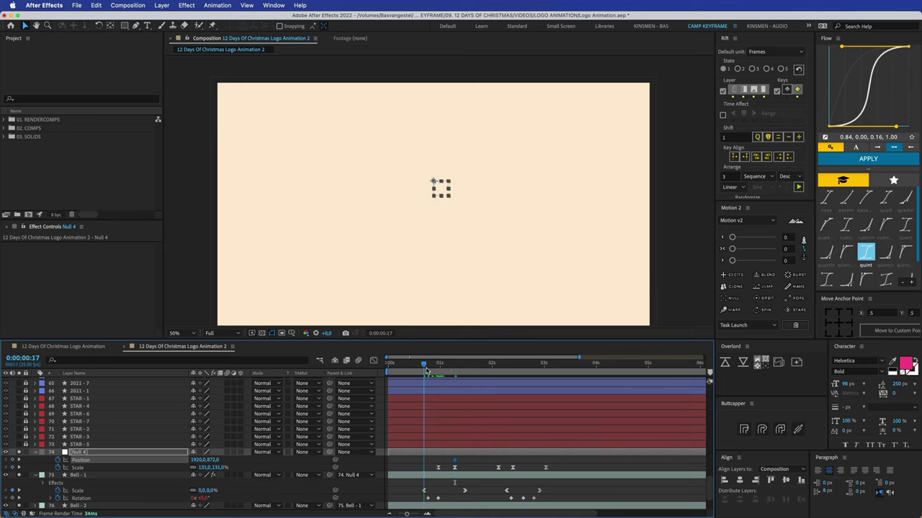
{"action": "key", "text": "shift+Down"}
{"action": "key", "text": "shift+Down"}
{"action": "key", "text": "shift+Down"}
{"action": "key", "text": "shift+Down"}
{"action": "key", "text": "shift+Down"}
{"action": "key", "text": "shift+Down"}
{"action": "key", "text": "shift+Down"}
{"action": "key", "text": "shift+Down"}
{"action": "key", "text": "shift+Down"}
{"action": "key", "text": "shift+Down"}
{"action": "key", "text": "shift+Down"}
{"action": "key", "text": "shift+Down"}
Apply the 0.84, 0.00, 0.16, 1.00 easing curve to both Null 4 Position keyframes and preview the rise
{"action": "left_click_drag", "start_coordinate": [412, 465], "coordinate": [461, 459]}
{"action": "left_click", "coordinate": [891, 160]}
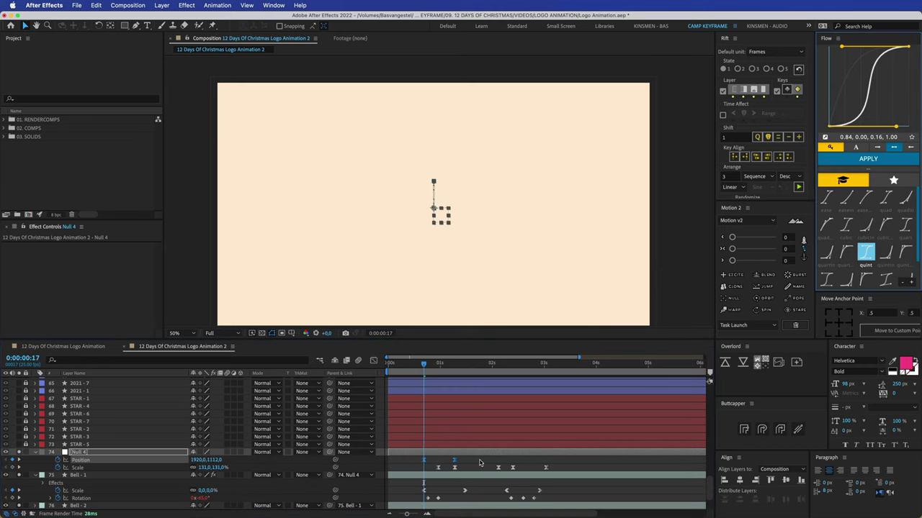
{"action": "left_click", "coordinate": [480, 464]}
{"action": "key", "text": "space"}
{"action": "key", "text": "space"}
Ease both Null 4 Position keyframes with the 0.26, 1.00, 0.48, 1.00 quart curve and preview the bell's entrance
{"action": "left_click_drag", "start_coordinate": [461, 464], "coordinate": [416, 458]}
{"action": "left_click", "coordinate": [846, 251]}
{"action": "left_click", "coordinate": [868, 159]}
{"action": "left_click", "coordinate": [441, 367]}
{"action": "left_click_drag", "start_coordinate": [440, 367], "coordinate": [413, 369]}
{"action": "left_click", "coordinate": [411, 388]}
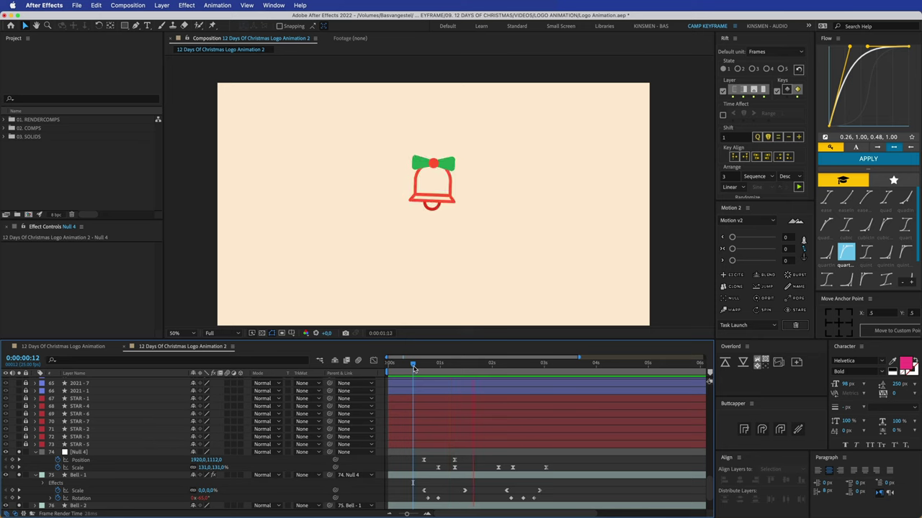
{"action": "key", "text": "space"}
{"action": "left_click_drag", "start_coordinate": [414, 368], "coordinate": [411, 368]}
{"action": "key", "text": "space"}
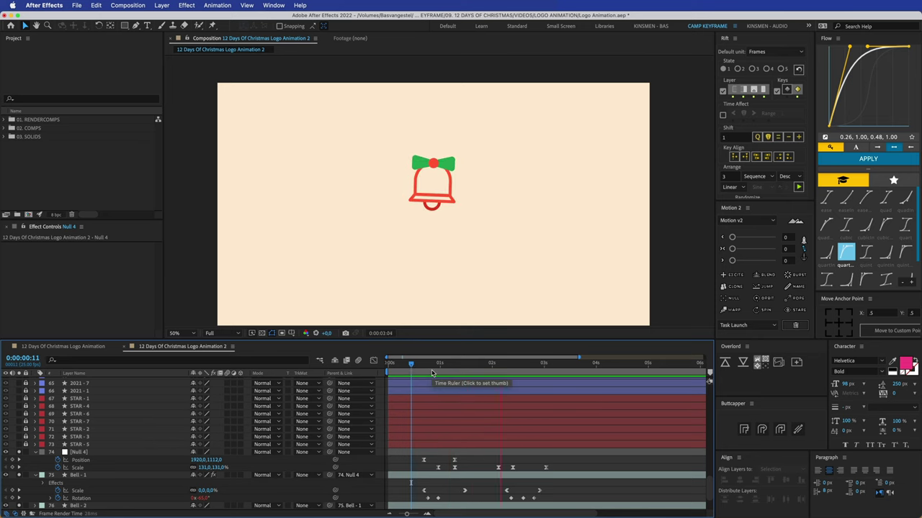
Rotate the bell's clapper layer, Bell - 6, to about 34.8° at 0:00:00:19
{"action": "left_click", "coordinate": [466, 366]}
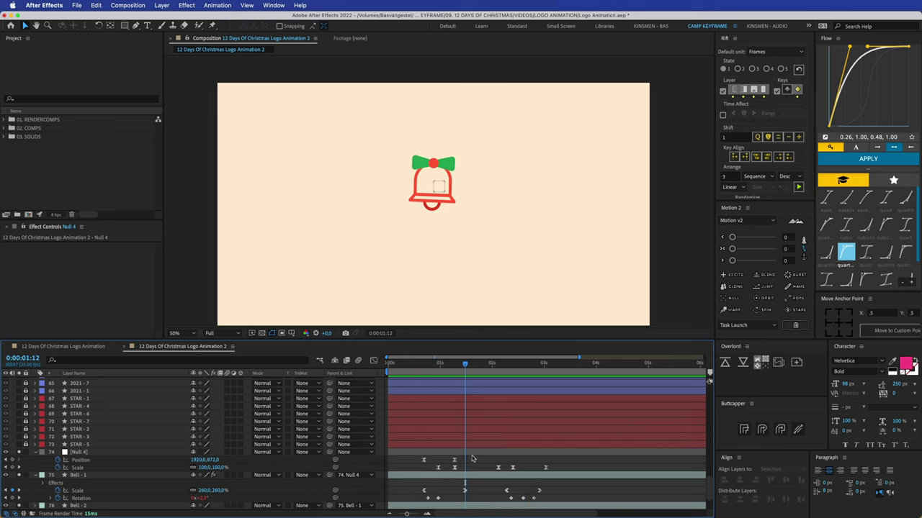
{"action": "key", "text": "u"}
{"action": "left_click", "coordinate": [430, 205]}
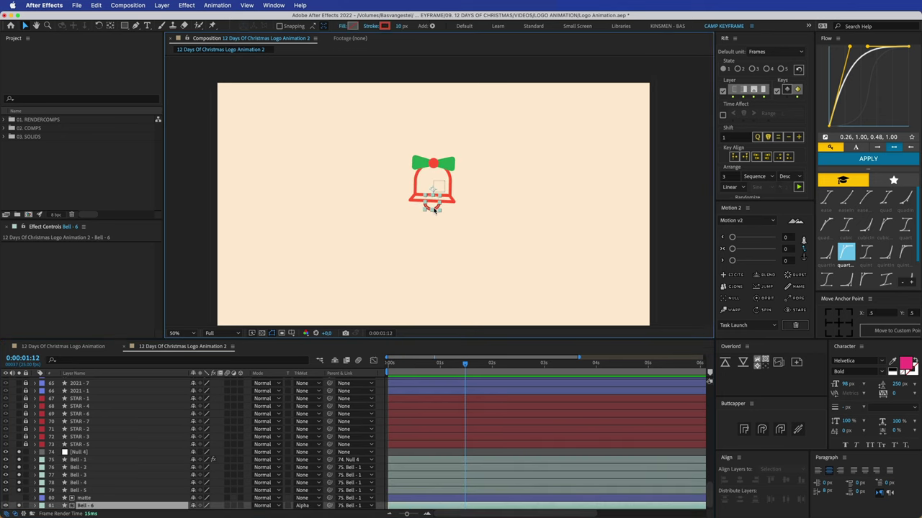
{"action": "key", "text": "slash"}
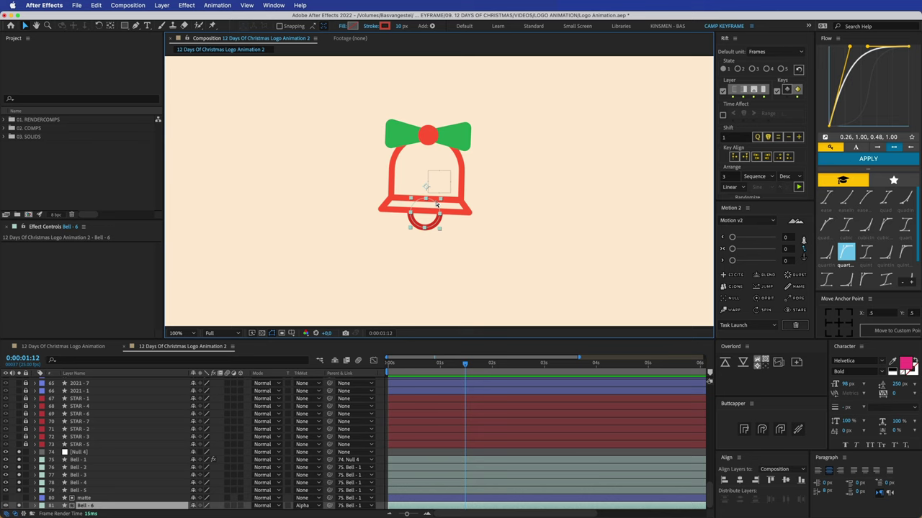
{"action": "key", "text": "w"}
{"action": "mouse_move", "coordinate": [432, 235]}
{"action": "left_mouse_down"}
{"action": "mouse_move", "coordinate": [411, 242]}
{"action": "mouse_move", "coordinate": [456, 228]}
{"action": "mouse_move", "coordinate": [410, 240]}
{"action": "mouse_move", "coordinate": [421, 238]}
{"action": "left_mouse_up"}
{"action": "scroll", "coordinate": [448, 421], "scroll_direction": "down", "scroll_amount": 1}
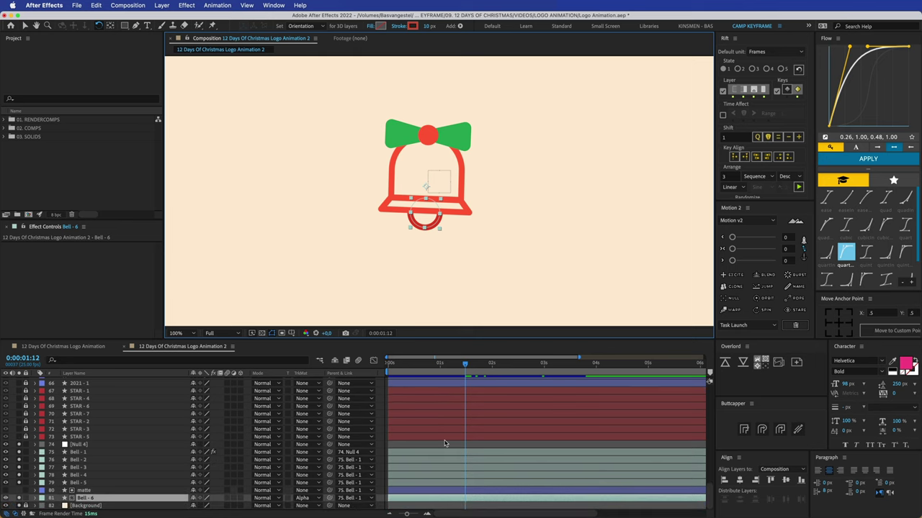
{"action": "key", "text": "r"}
{"action": "left_click_drag", "start_coordinate": [461, 363], "coordinate": [428, 373]}
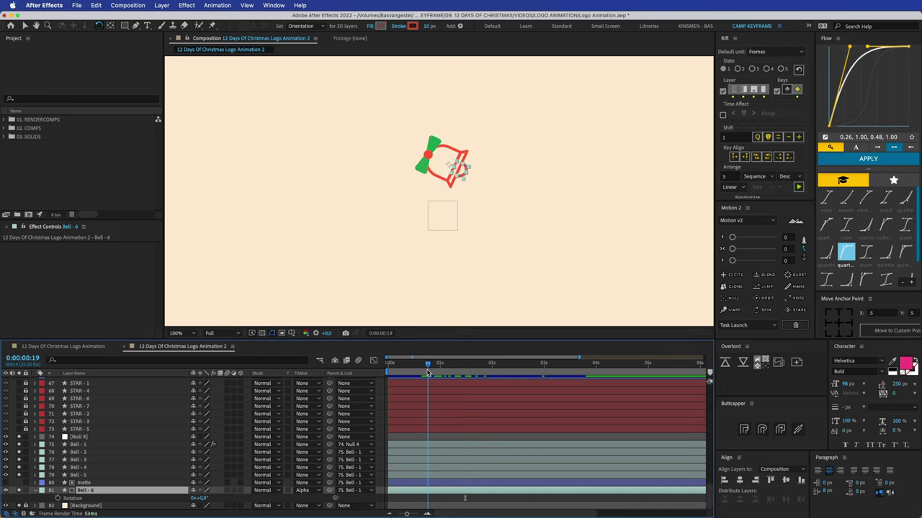
{"action": "mouse_move", "coordinate": [477, 184]}
{"action": "left_mouse_down"}
{"action": "mouse_move", "coordinate": [461, 165]}
{"action": "mouse_move", "coordinate": [472, 169]}
{"action": "left_mouse_up"}
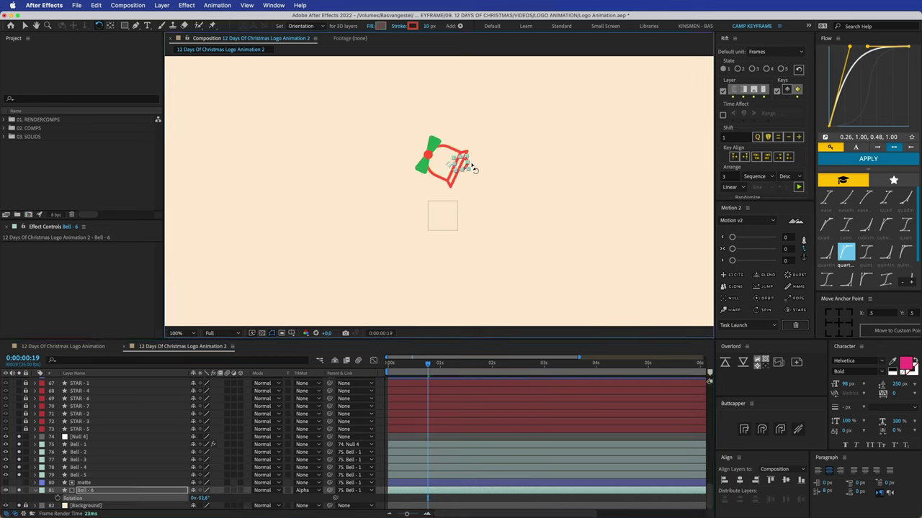
{"action": "left_click_drag", "start_coordinate": [473, 169], "coordinate": [466, 197]}
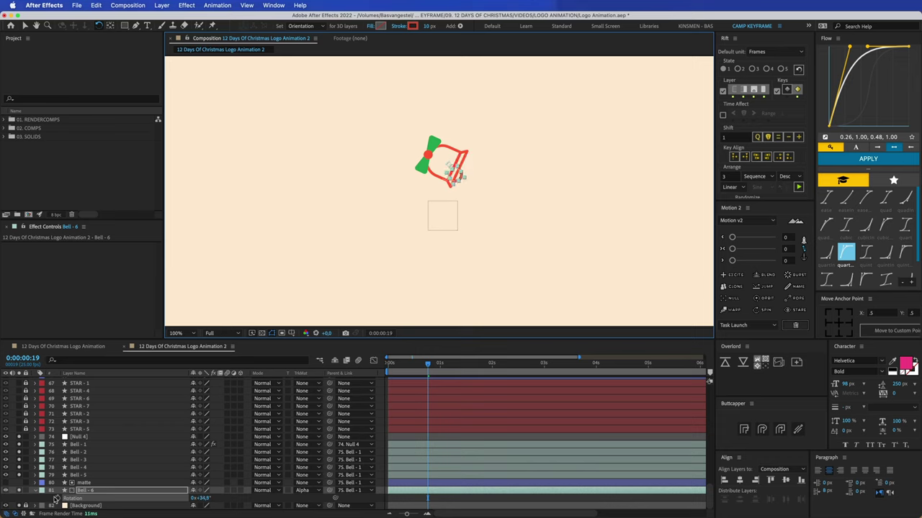
Keyframe Bell - 6's Rotation from 0:00:00:19 to 0:00:01:02, swinging the clapper back toward the bell's centre
{"action": "left_click_drag", "start_coordinate": [429, 367], "coordinate": [446, 365]}
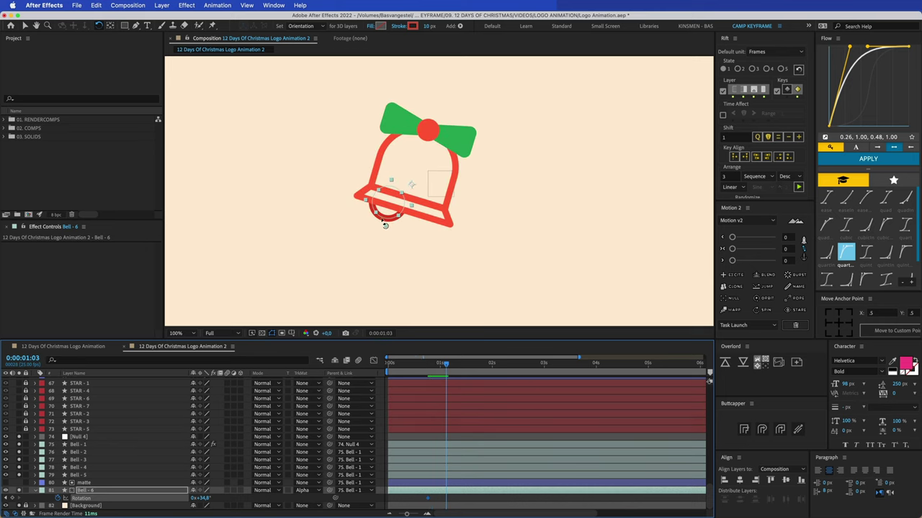
{"action": "key", "text": "Page_Up"}
{"action": "left_click_drag", "start_coordinate": [385, 225], "coordinate": [424, 245]}
{"action": "key", "text": "comma"}
{"action": "left_click_drag", "start_coordinate": [442, 365], "coordinate": [429, 367]}
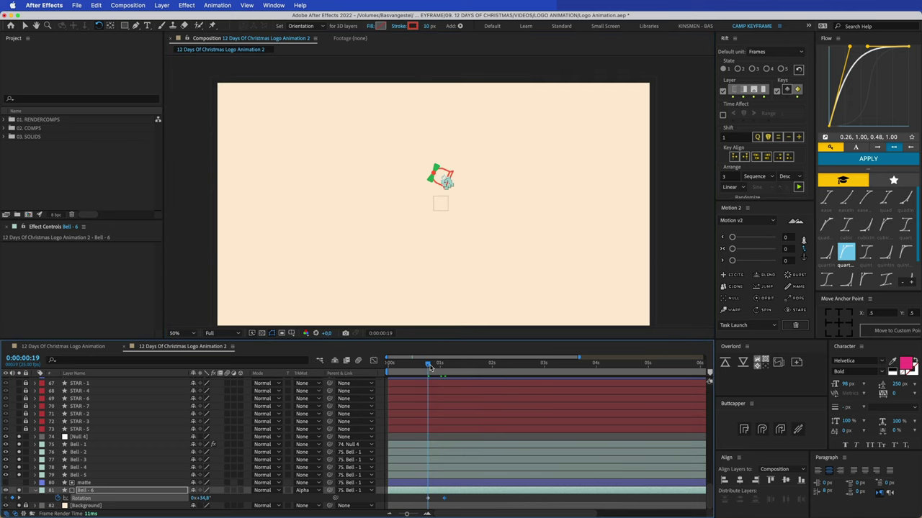
{"action": "key", "text": "period"}
{"action": "key", "text": "period"}
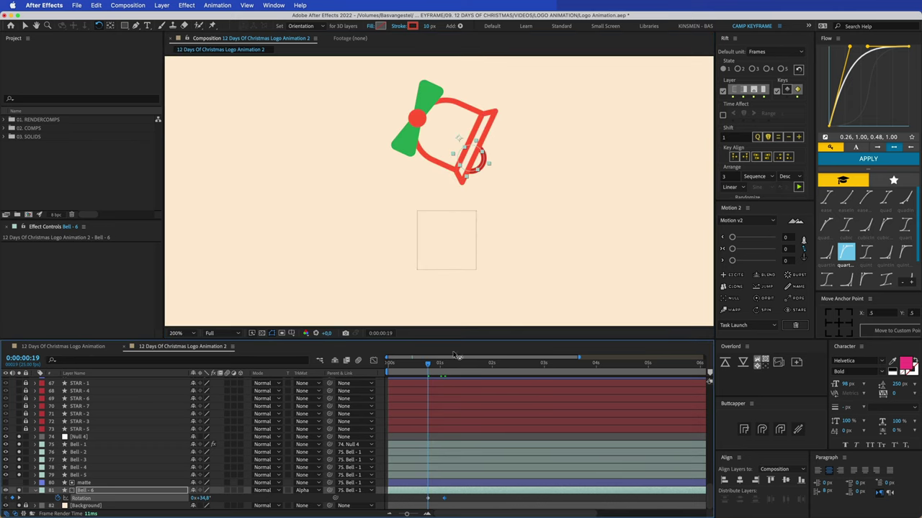
{"action": "left_click_drag", "start_coordinate": [440, 366], "coordinate": [444, 365]}
{"action": "left_click_drag", "start_coordinate": [391, 281], "coordinate": [351, 283]}
Apply Motion 2's Excite to Bell - 6's Rotation keyframes and preview the clapper's bounce during the entrance
{"action": "left_click", "coordinate": [731, 274]}
{"action": "key", "text": "comma"}
{"action": "key", "text": "comma"}
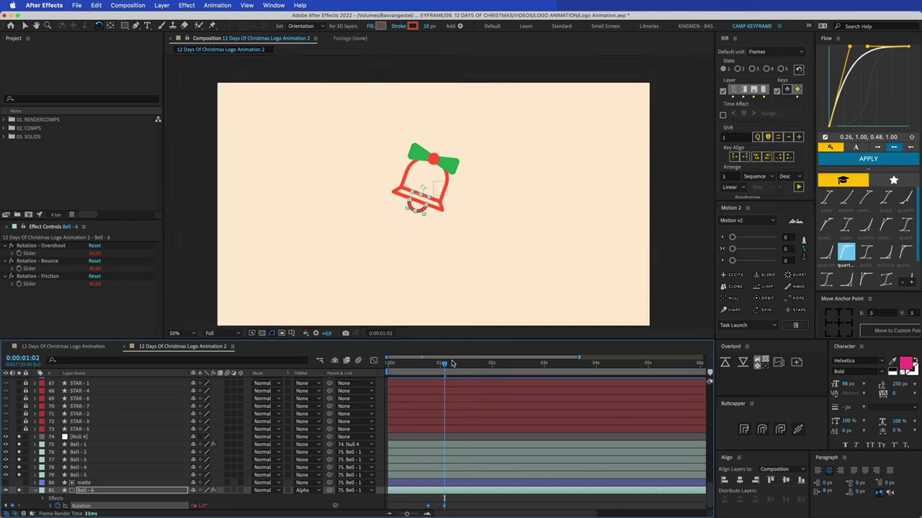
{"action": "left_click_drag", "start_coordinate": [428, 370], "coordinate": [411, 368]}
{"action": "key", "text": "space"}
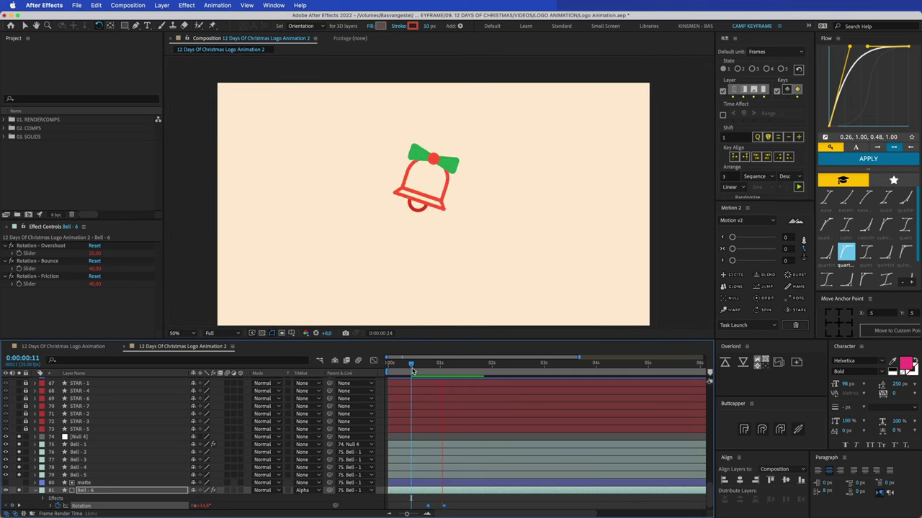
{"action": "left_click", "coordinate": [457, 501]}
{"action": "left_click_drag", "start_coordinate": [452, 370], "coordinate": [417, 368]}
{"action": "key", "text": "space"}
{"action": "key", "text": "space"}
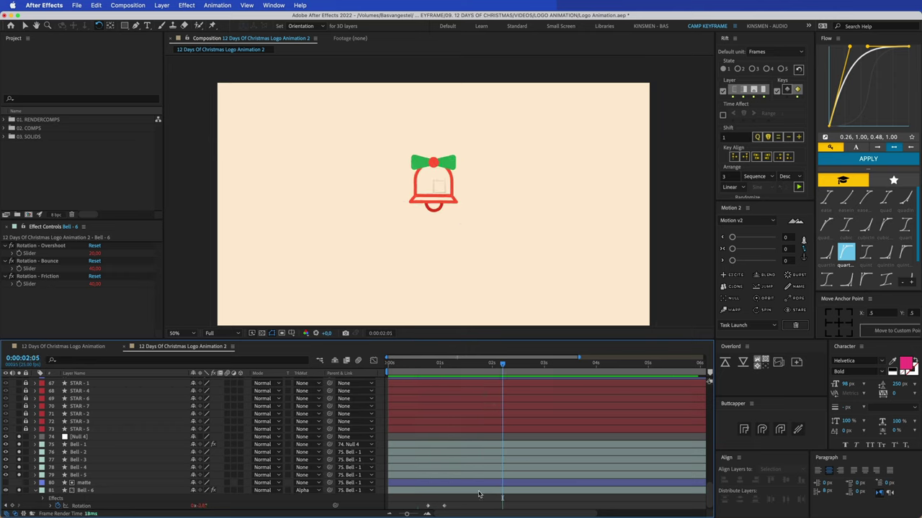
Add Bell - 6 Rotation keyframes for the exit starting at 0:00:02:05, swing the clapper, and preview the motion
{"action": "scroll", "coordinate": [35, 502], "scroll_direction": "down", "scroll_amount": 1}
{"action": "left_click", "coordinate": [13, 498]}
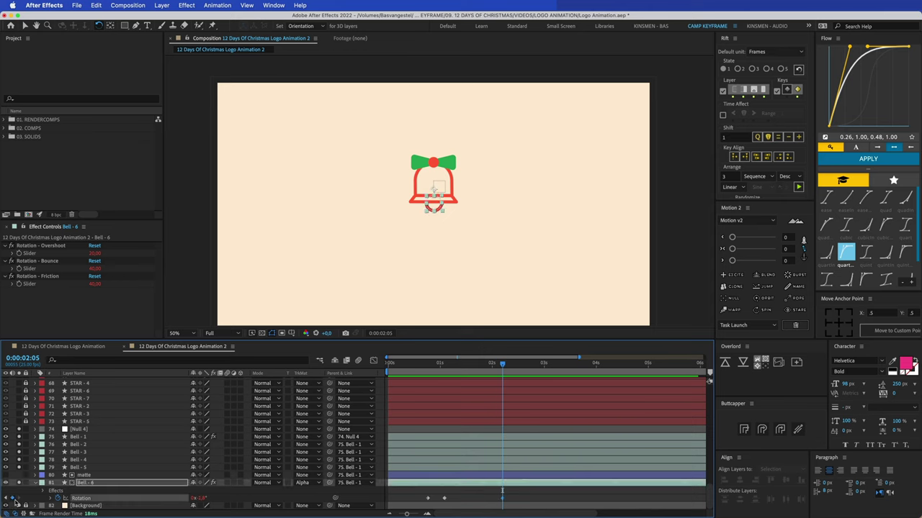
{"action": "key", "text": "space"}
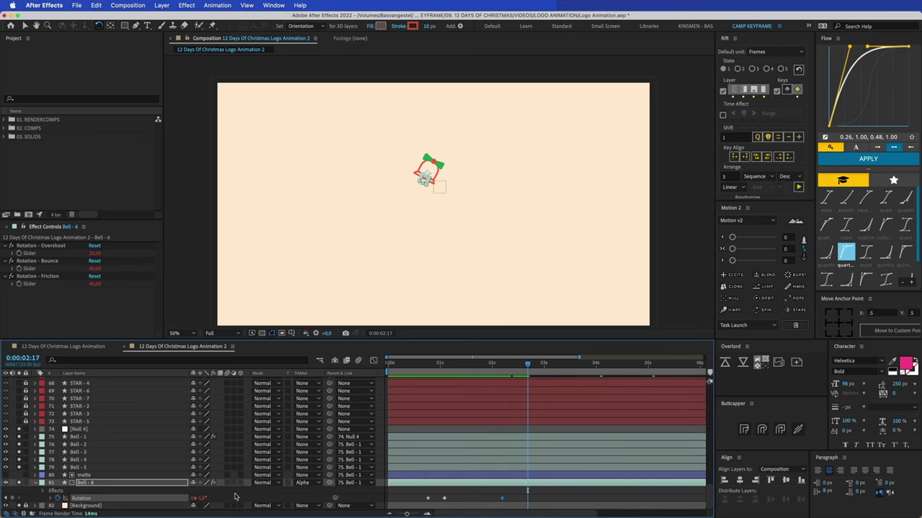
{"action": "left_click_drag", "start_coordinate": [520, 366], "coordinate": [513, 366]}
{"action": "left_click_drag", "start_coordinate": [430, 215], "coordinate": [440, 218]}
{"action": "left_click_drag", "start_coordinate": [508, 363], "coordinate": [492, 367]}
{"action": "key", "text": "space"}
{"action": "key", "text": "space"}
Adjust Bell - 6's exit Rotation keyframes to about 0:00:02:10, 0:00:02:15 and 0:00:02:20, and preview the exit
{"action": "left_click_drag", "start_coordinate": [529, 500], "coordinate": [535, 500]}
{"action": "left_click_drag", "start_coordinate": [507, 365], "coordinate": [502, 366]}
{"action": "key", "text": "space"}
{"action": "left_click", "coordinate": [493, 364]}
{"action": "key", "text": "space"}
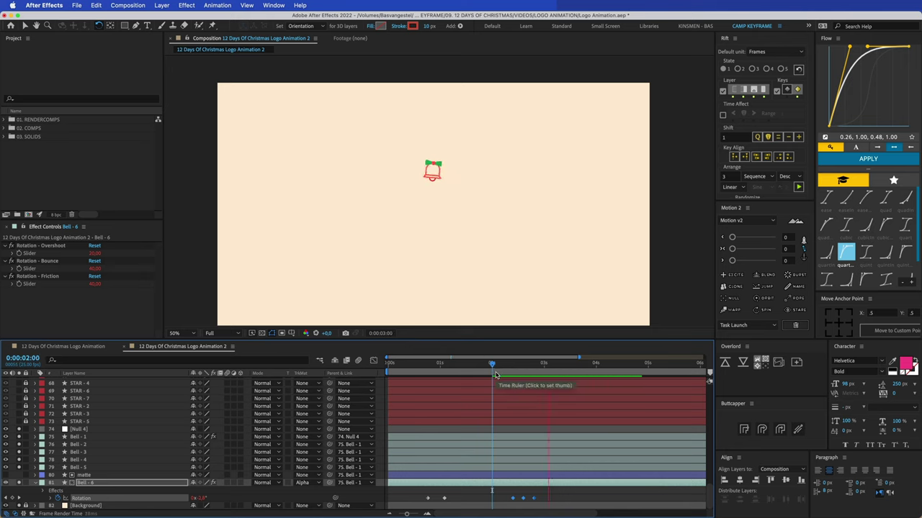
{"action": "left_click_drag", "start_coordinate": [500, 367], "coordinate": [491, 366]}
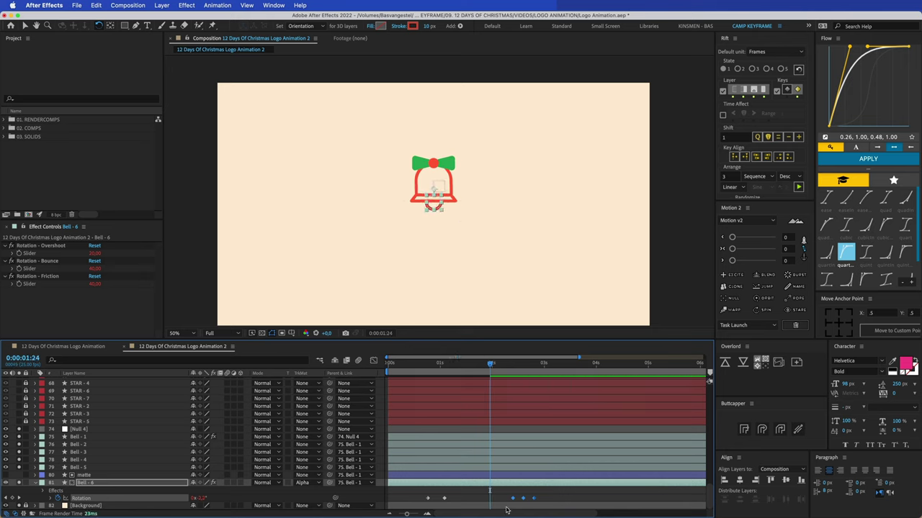
Keyframe the Rotation of both green bow halves, Bell - 2 and Bell - 3, at 0° at about 0:00:01:08
{"action": "left_click", "coordinate": [481, 493]}
{"action": "key", "text": "v"}
{"action": "left_click", "coordinate": [430, 164]}
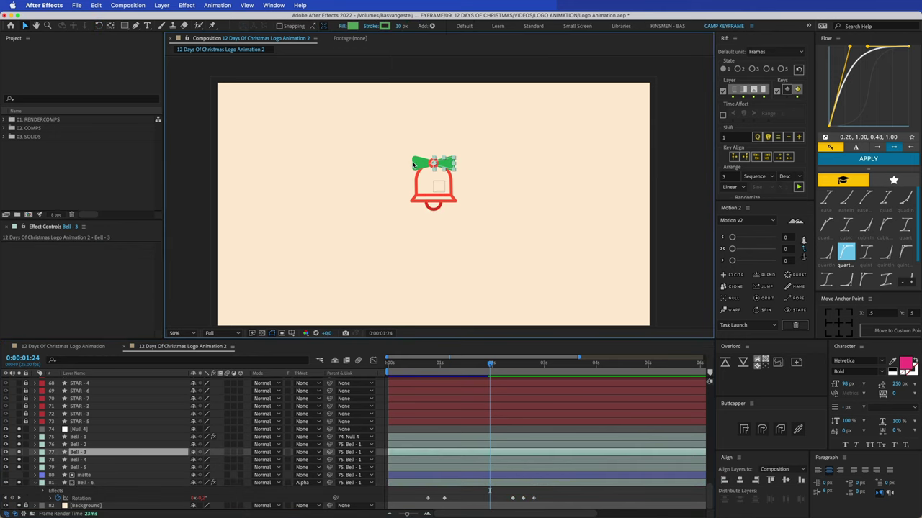
{"action": "left_click", "coordinate": [418, 165], "text": "shift"}
{"action": "mouse_move", "coordinate": [432, 368]}
{"action": "left_mouse_down"}
{"action": "mouse_move", "coordinate": [422, 368]}
{"action": "mouse_move", "coordinate": [434, 368]}
{"action": "left_mouse_up"}
{"action": "key", "text": "r"}
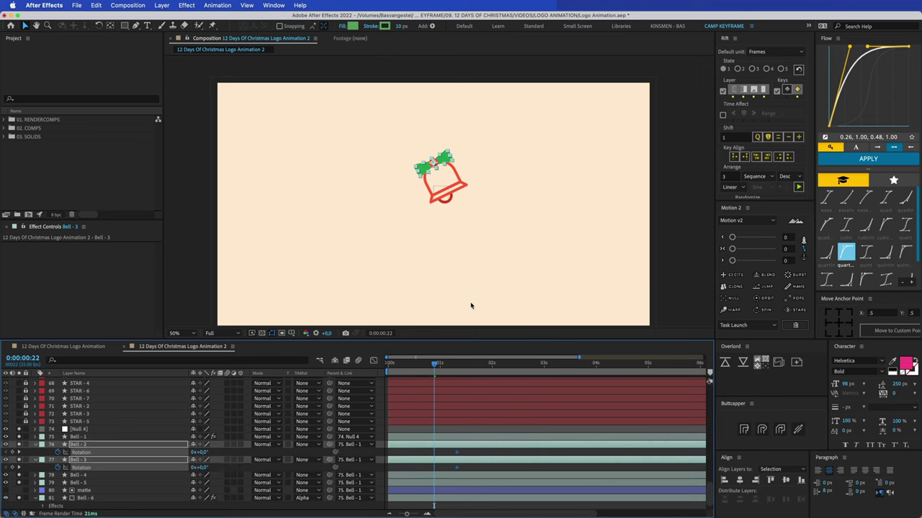
Rotate the bow halves Bell - 3 and Bell - 2 slightly clockwise at 0:00:00:22
{"action": "key", "text": "period"}
{"action": "left_click", "coordinate": [512, 124]}
{"action": "key", "text": "w"}
{"action": "left_click_drag", "start_coordinate": [456, 121], "coordinate": [462, 135]}
{"action": "left_click_drag", "start_coordinate": [401, 146], "coordinate": [398, 135]}
Move the bow halves' second Rotation keyframes to about 0:00:01:06 and apply Excite to their Rotation
{"action": "left_click_drag", "start_coordinate": [458, 469], "coordinate": [453, 470]}
{"action": "left_click", "coordinate": [731, 274]}
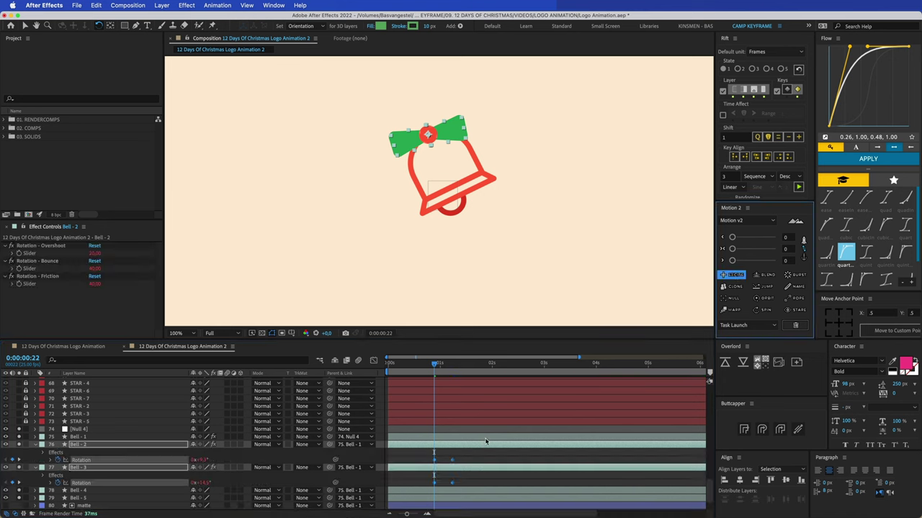
{"action": "left_click", "coordinate": [486, 451]}
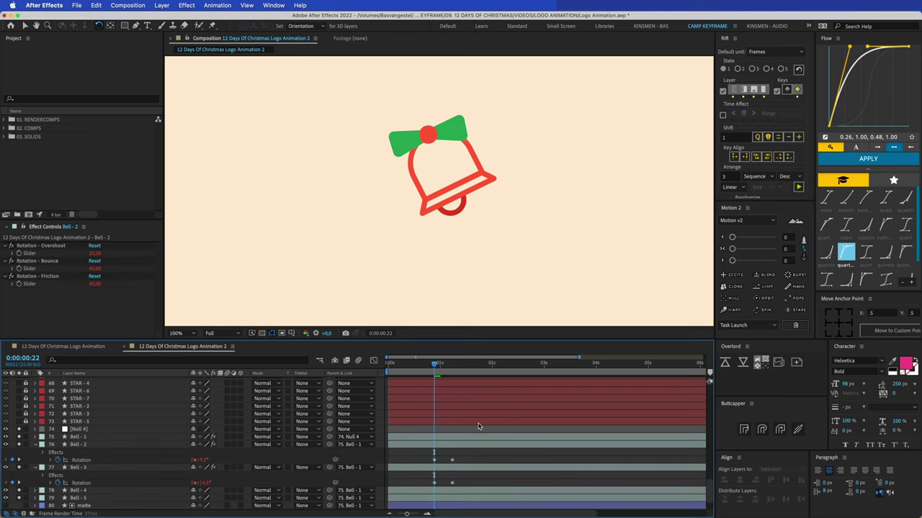
Shift Bell - 2's Rotation keyframes later, to about 0:00:01:00 and 0:00:01:09, and preview the bow's motion
{"action": "left_click", "coordinate": [433, 461]}
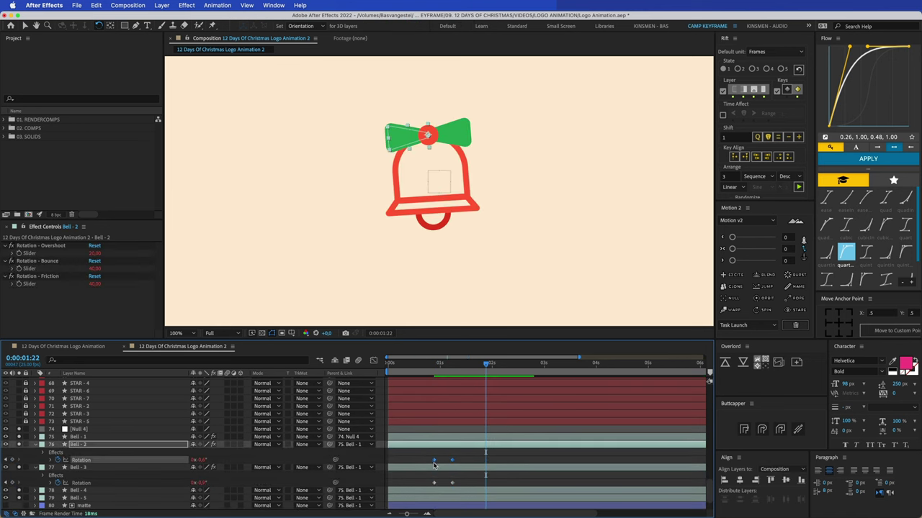
{"action": "left_click", "coordinate": [436, 367]}
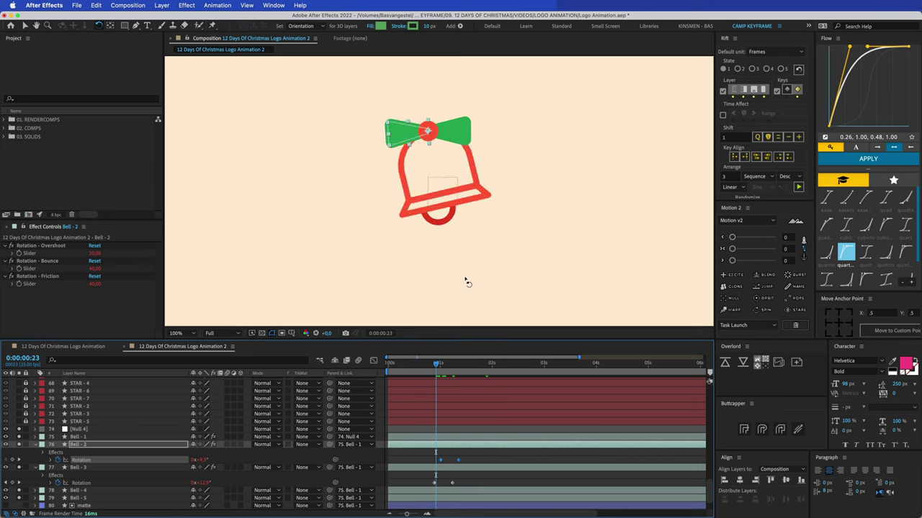
{"action": "key", "text": "comma"}
{"action": "key", "text": "space"}
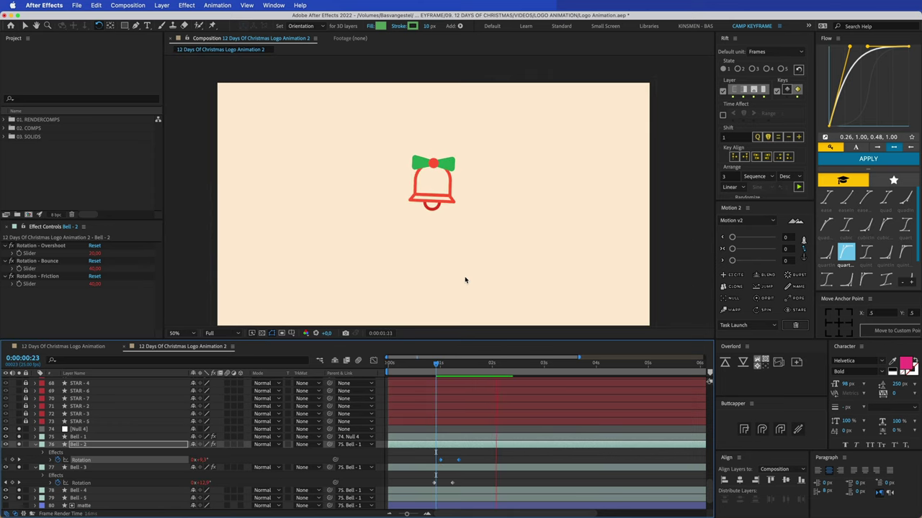
{"action": "key", "text": "space"}
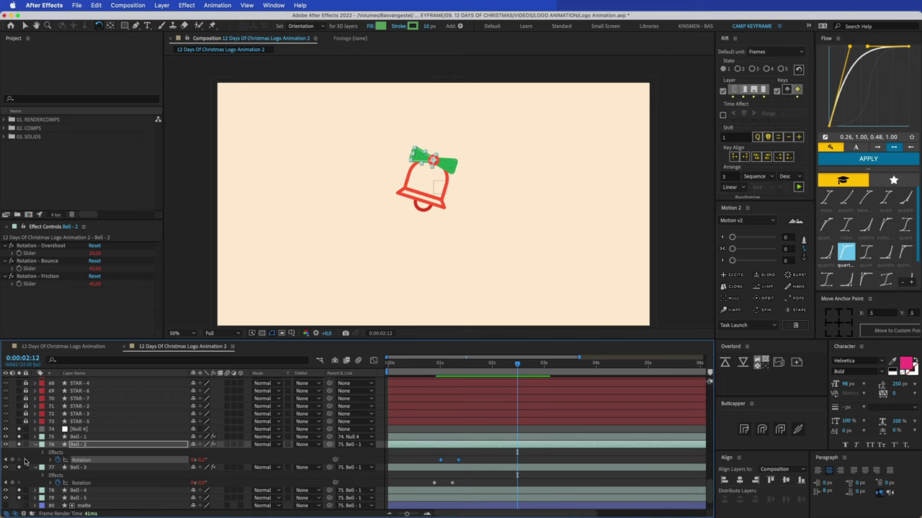
Add Rotation keyframes to Bell - 2 and Bell - 3 at 0:00:02:12 and copy them to about 0:00:03:02
{"action": "left_click", "coordinate": [78, 468]}
{"action": "mouse_move", "coordinate": [517, 364]}
{"action": "left_mouse_down"}
{"action": "mouse_move", "coordinate": [547, 369]}
{"action": "mouse_move", "coordinate": [533, 366]}
{"action": "left_mouse_up"}
{"action": "left_click", "coordinate": [516, 460]}
{"action": "left_click", "coordinate": [517, 483]}
{"action": "key", "text": "super+c"}
{"action": "key", "text": "super+v"}
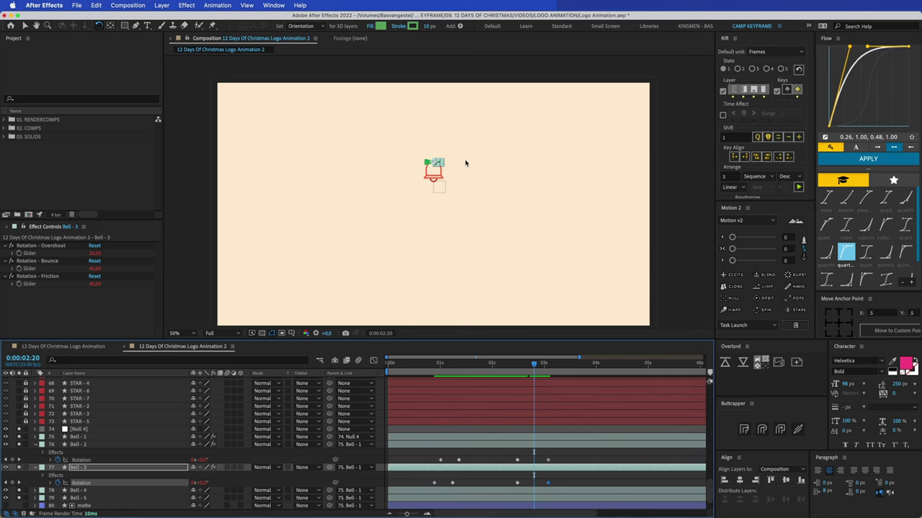
Tilt bow halves Bell - 2 and Bell - 3 at 0:00:02:20, shift Bell - 3's last three Rotation keyframes slightly later, and preview
{"action": "scroll", "coordinate": [466, 163], "scroll_direction": "up", "scroll_amount": 2}
{"action": "left_click_drag", "start_coordinate": [436, 73], "coordinate": [396, 137]}
{"action": "left_click_drag", "start_coordinate": [507, 459], "coordinate": [526, 486]}
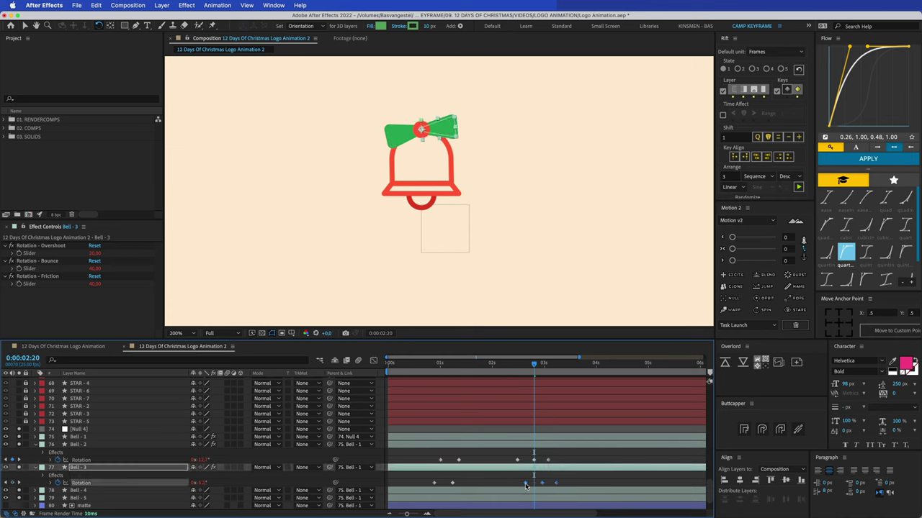
{"action": "left_click", "coordinate": [508, 365]}
{"action": "key", "text": "space"}
{"action": "scroll", "coordinate": [521, 250], "scroll_direction": "down", "scroll_amount": 2}
{"action": "key", "text": "space"}
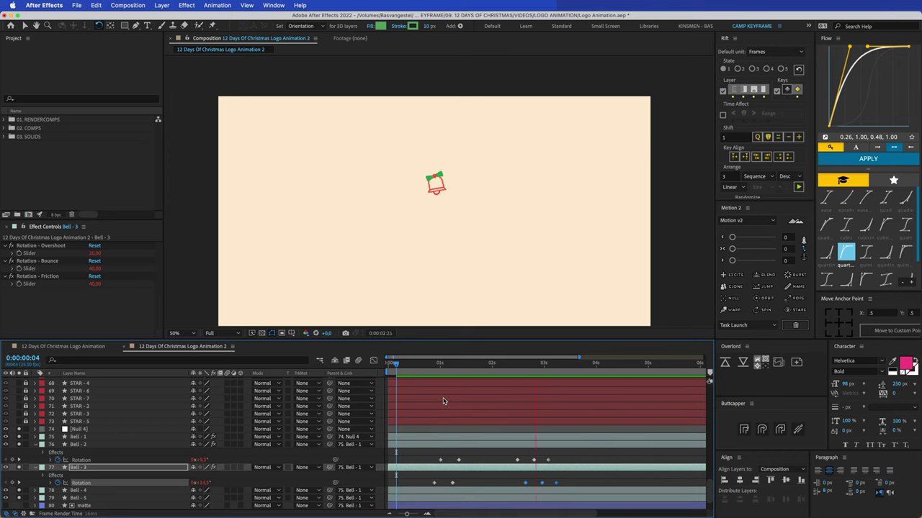
Pre-compose Null 4 and all the bell layers down to Bell - 6 as BELL2, moving all attributes
{"action": "key", "text": "space"}
{"action": "left_click", "coordinate": [489, 455]}
{"action": "key", "text": "u"}
{"action": "key", "text": "u"}
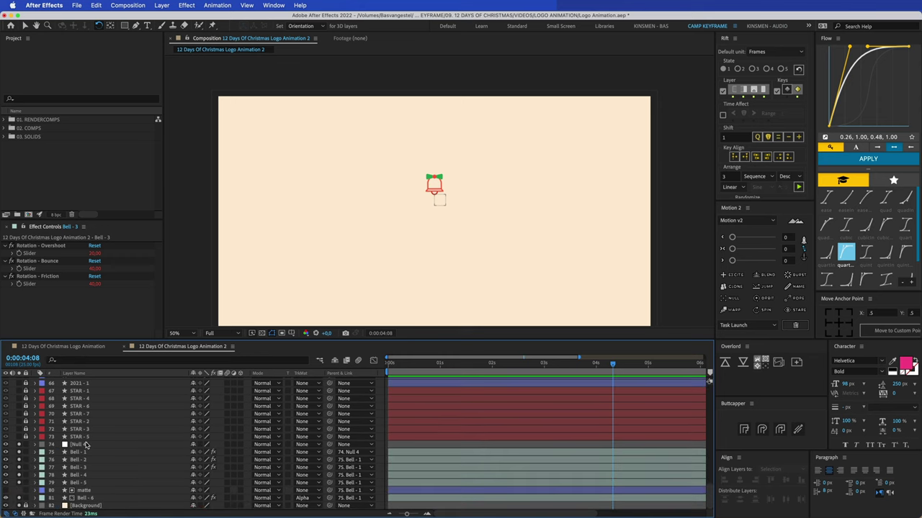
{"action": "left_click", "coordinate": [85, 445]}
{"action": "left_click", "coordinate": [85, 498], "text": "shift"}
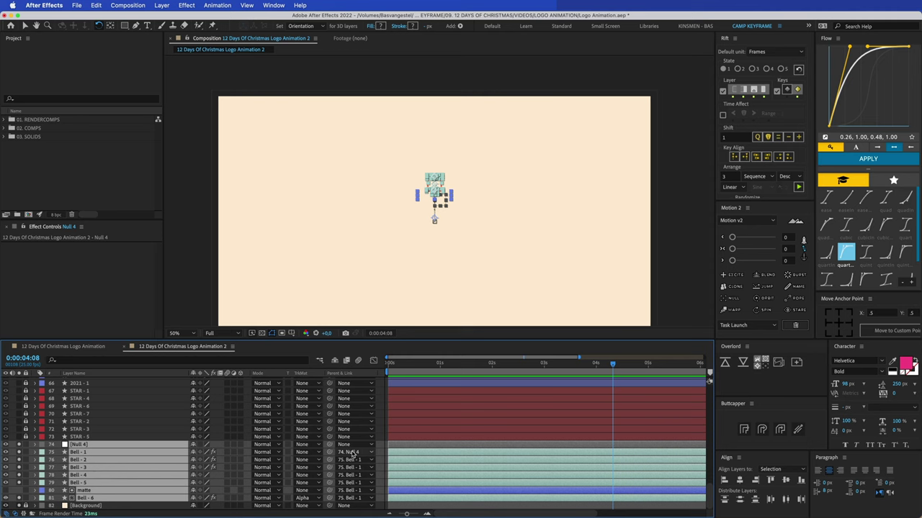
{"action": "key", "text": "ctrl+shift+c"}
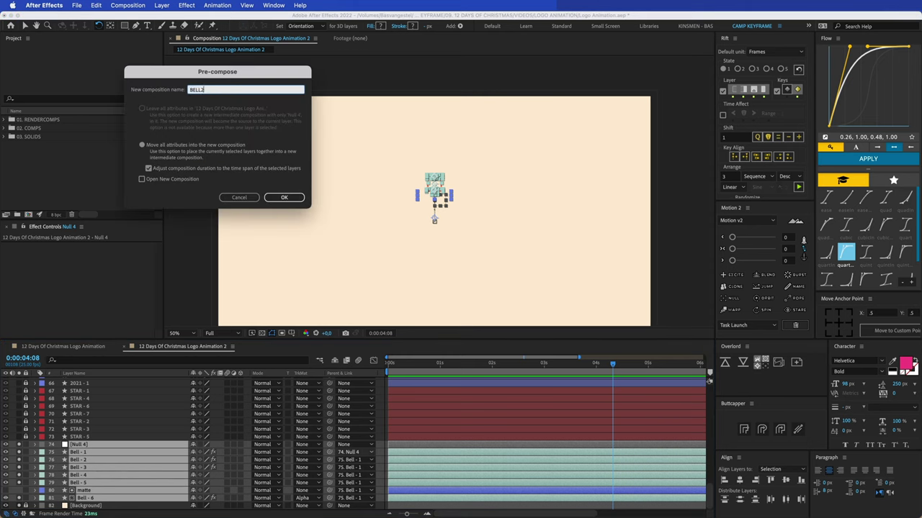
{"action": "key", "text": "Return"}
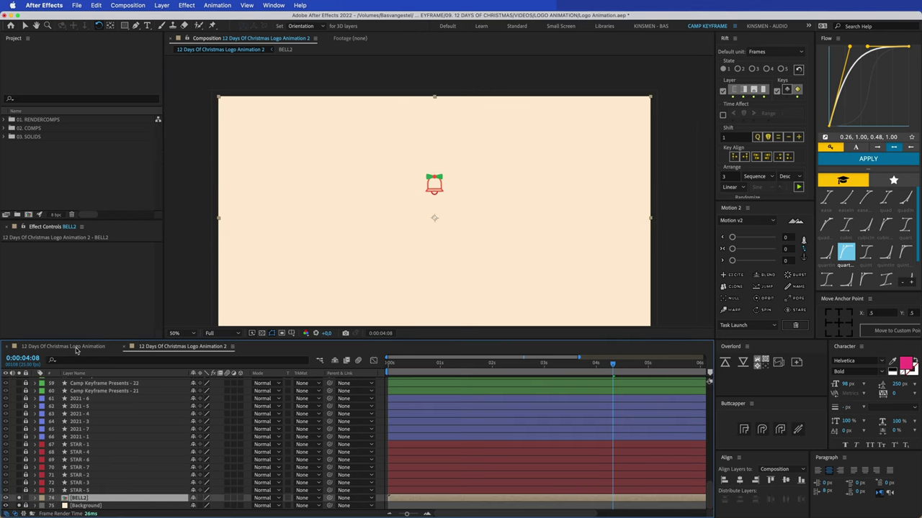
Unlock all the lettering and star layers in the 12 Days Of Christmas Logo Animation 2 composition
{"action": "left_click", "coordinate": [72, 347]}
{"action": "left_click", "coordinate": [181, 346]}
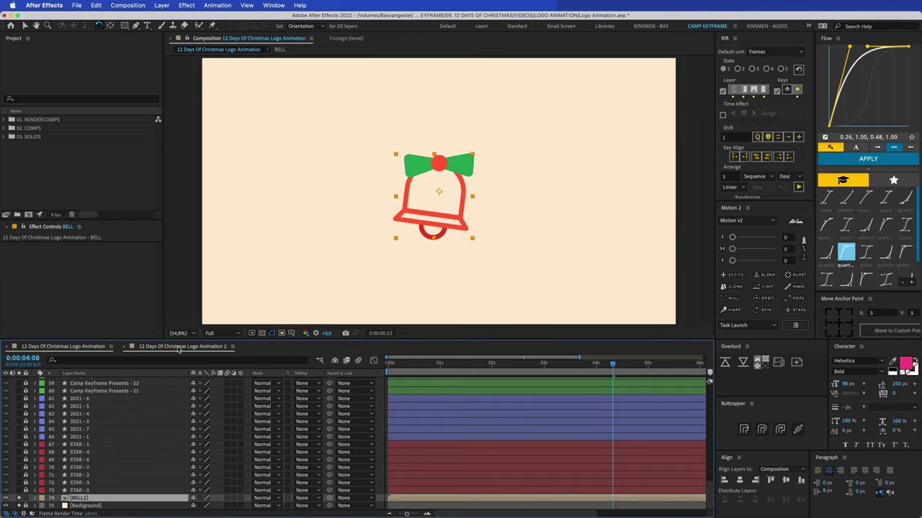
{"action": "left_click", "coordinate": [205, 500]}
{"action": "left_click_drag", "start_coordinate": [534, 363], "coordinate": [606, 369]}
{"action": "left_click_drag", "start_coordinate": [22, 498], "coordinate": [29, 450]}
{"action": "left_click_drag", "start_coordinate": [26, 372], "coordinate": [30, 319]}
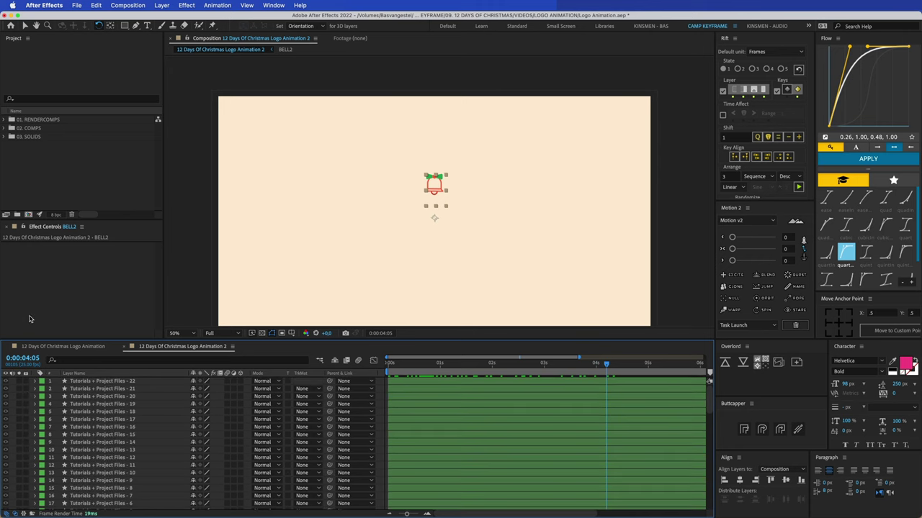
{"action": "left_click_drag", "start_coordinate": [458, 362], "coordinate": [429, 363]}
{"action": "scroll", "coordinate": [89, 475], "scroll_direction": "down", "scroll_amount": 10}
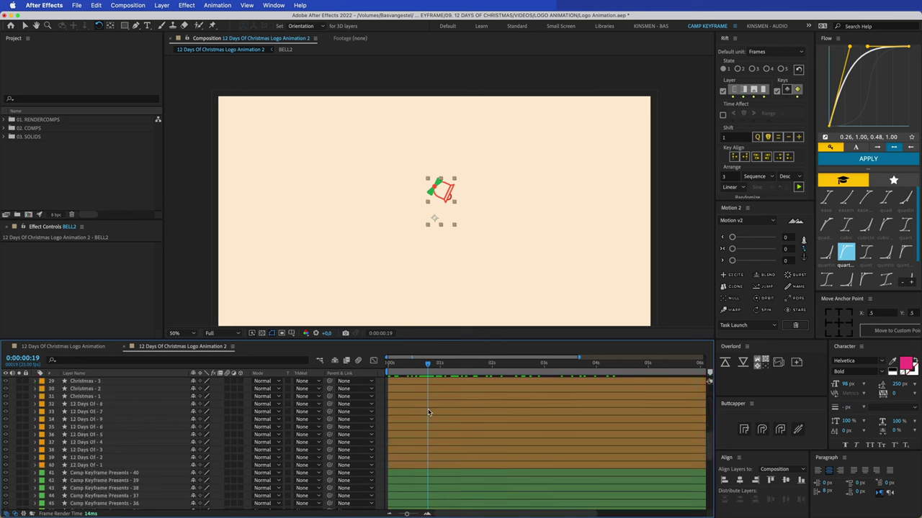
Solo the layers Christmas - 1 to Christmas - 9 and move them directly above the Background layer
{"action": "left_click", "coordinate": [86, 347]}
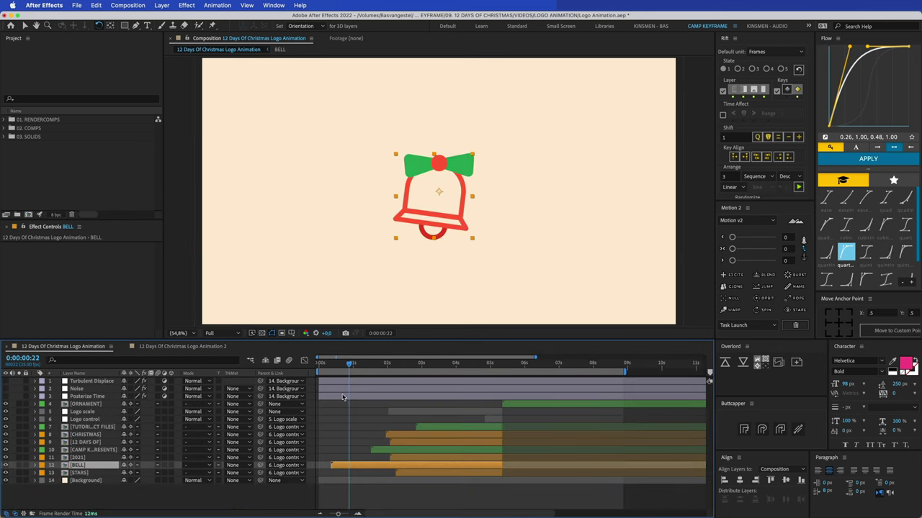
{"action": "left_click_drag", "start_coordinate": [352, 365], "coordinate": [424, 366]}
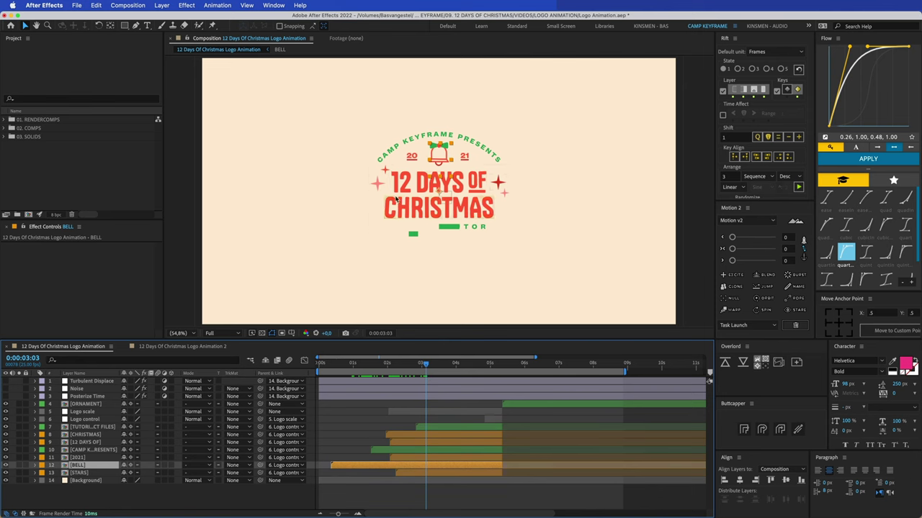
{"action": "left_click", "coordinate": [187, 346]}
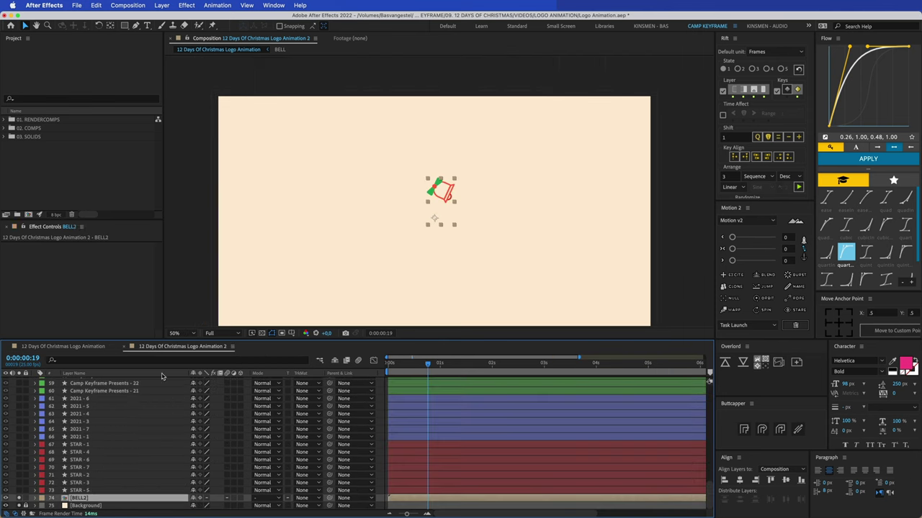
{"action": "scroll", "coordinate": [126, 435], "scroll_direction": "up", "scroll_amount": 10}
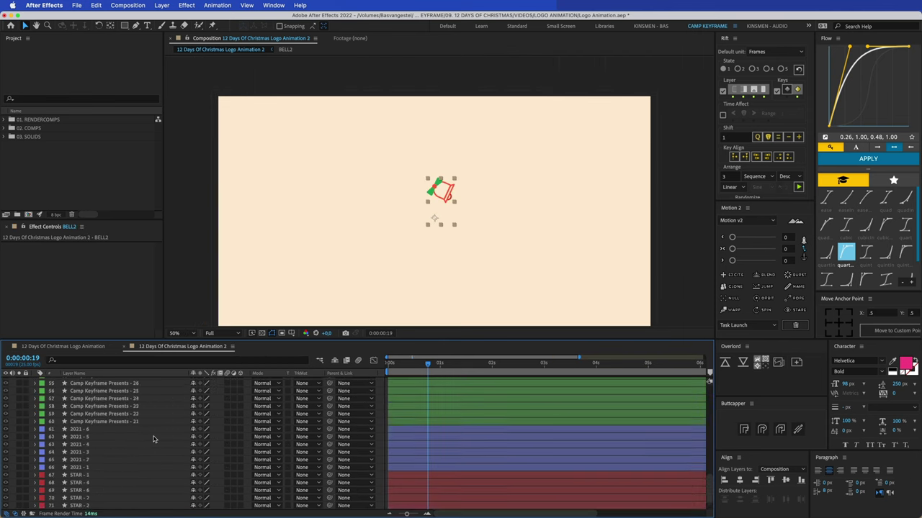
{"action": "left_click", "coordinate": [100, 400]}
{"action": "scroll", "coordinate": [96, 440], "scroll_direction": "up", "scroll_amount": 5}
{"action": "left_click", "coordinate": [90, 447], "text": "shift"}
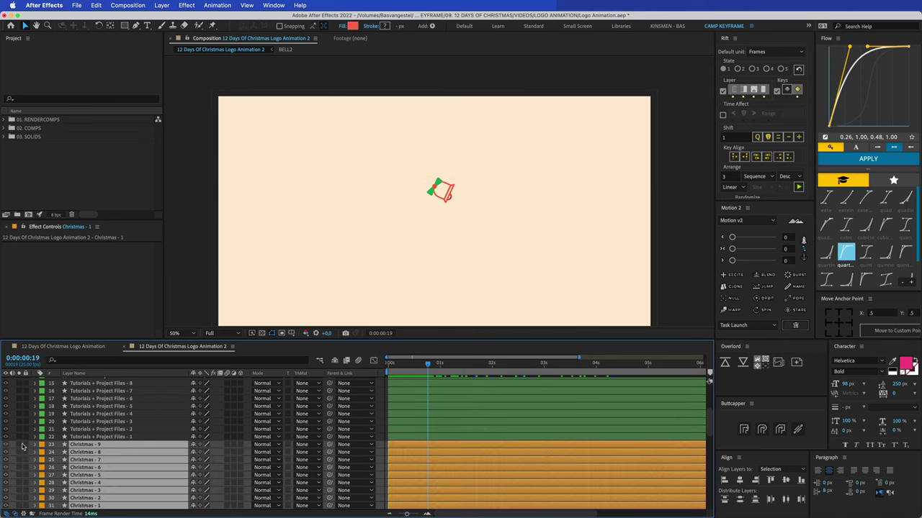
{"action": "key", "text": "super+shift+bracketleft"}
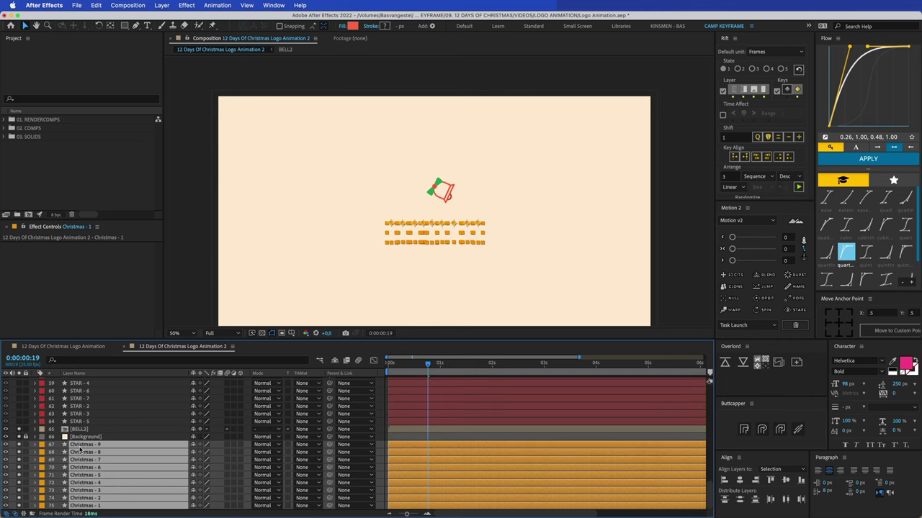
{"action": "key", "text": "super+bracketright"}
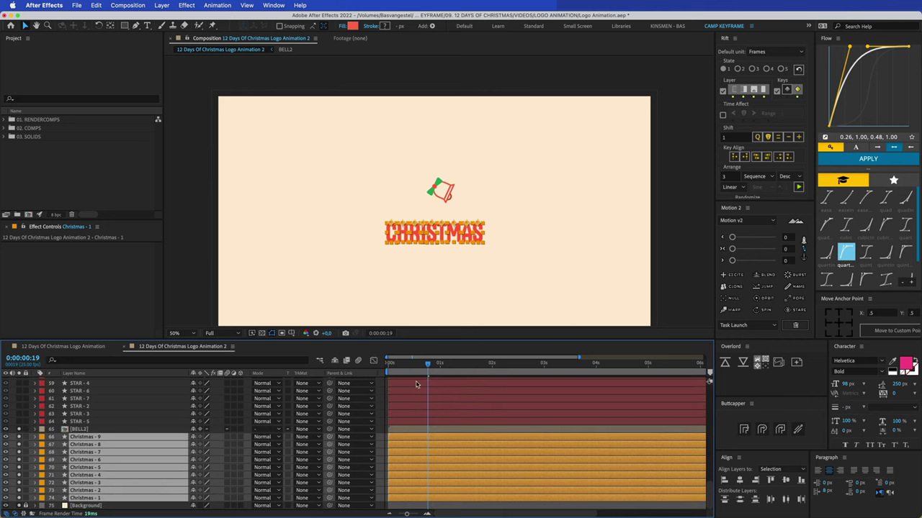
Move the anchor point of the letter C (Christmas - 1) to the centre of its top edge
{"action": "key", "text": "period"}
{"action": "left_click", "coordinate": [366, 223]}
{"action": "key", "text": "space"}
{"action": "left_click_drag", "start_coordinate": [343, 266], "coordinate": [354, 250]}
{"action": "left_click", "coordinate": [353, 247]}
{"action": "left_click", "coordinate": [111, 26]}
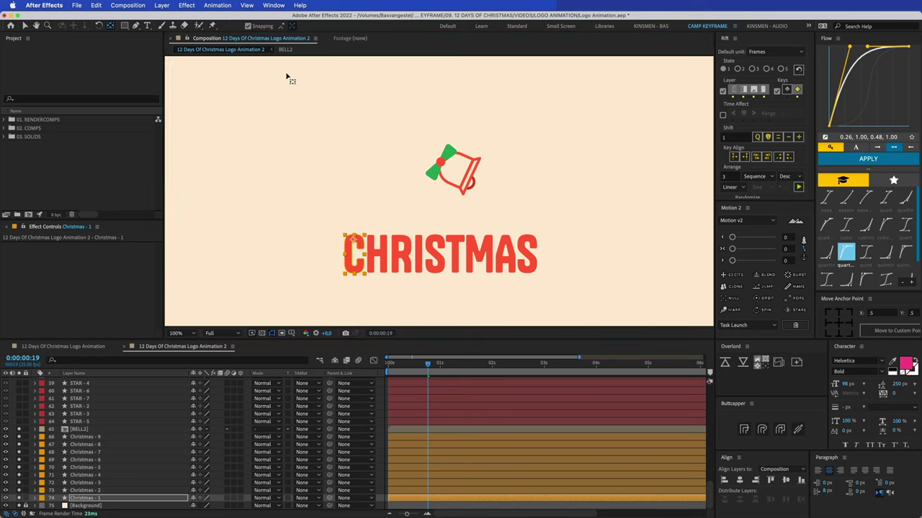
{"action": "key", "text": "period"}
{"action": "key", "text": "period"}
{"action": "left_click_drag", "start_coordinate": [321, 207], "coordinate": [476, 91]}
{"action": "left_click_drag", "start_coordinate": [319, 247], "coordinate": [341, 226]}
{"action": "key", "text": "y"}
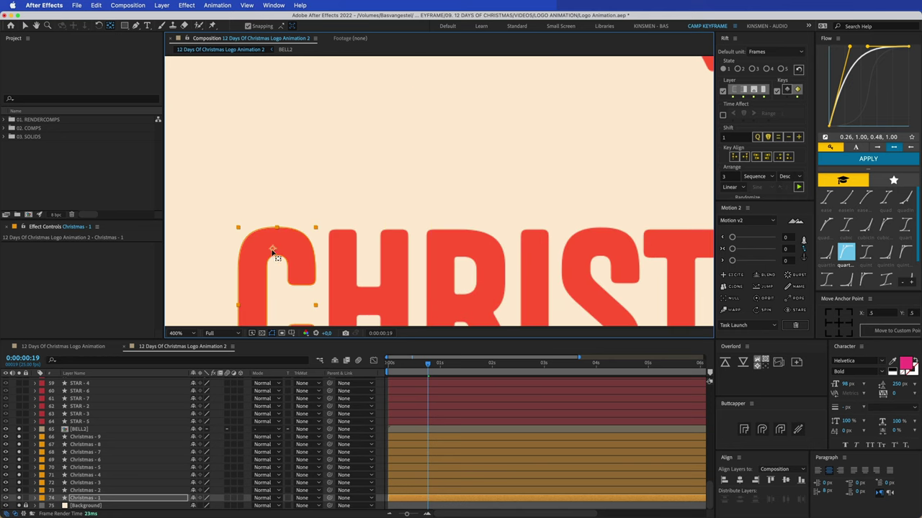
{"action": "left_click_drag", "start_coordinate": [276, 229], "coordinate": [278, 230]}
{"action": "key", "text": "comma"}
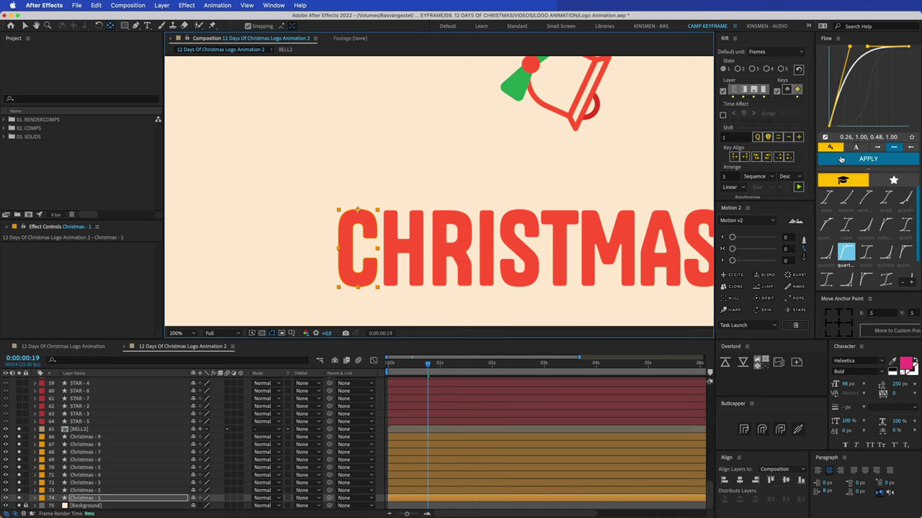
Try different anchor point presets and a small rotation on the letter C, and undo the rotation
{"action": "left_click", "coordinate": [849, 324]}
{"action": "mouse_move", "coordinate": [804, 249]}
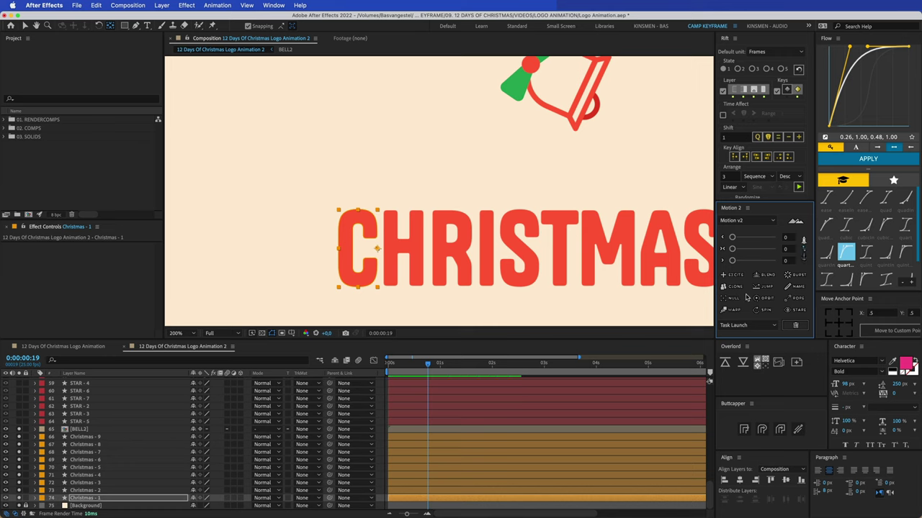
{"action": "left_click", "coordinate": [827, 314]}
{"action": "left_click", "coordinate": [359, 284]}
{"action": "key", "text": "w"}
{"action": "mouse_move", "coordinate": [366, 283]}
{"action": "left_mouse_down"}
{"action": "mouse_move", "coordinate": [344, 285]}
{"action": "mouse_move", "coordinate": [378, 283]}
{"action": "mouse_move", "coordinate": [367, 282]}
{"action": "left_mouse_up"}
{"action": "key", "text": "super+z"}
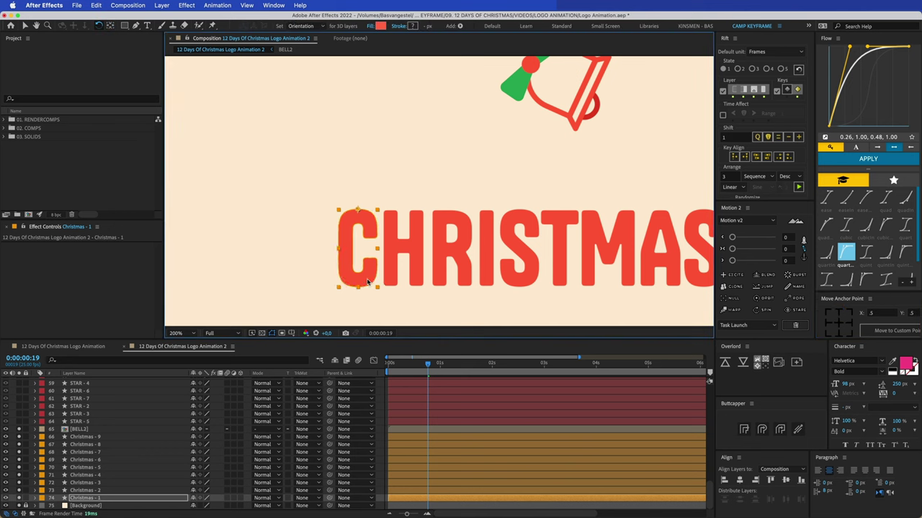
Add Position keyframes at 0:00:01:06 to Christmas - 1 through Christmas - 9 and go to 0:00:00:15
{"action": "key", "text": "comma"}
{"action": "key", "text": "v"}
{"action": "left_click", "coordinate": [87, 348]}
{"action": "mouse_move", "coordinate": [424, 365]}
{"action": "left_mouse_down"}
{"action": "mouse_move", "coordinate": [381, 366]}
{"action": "mouse_move", "coordinate": [434, 366]}
{"action": "mouse_move", "coordinate": [413, 366]}
{"action": "left_mouse_up"}
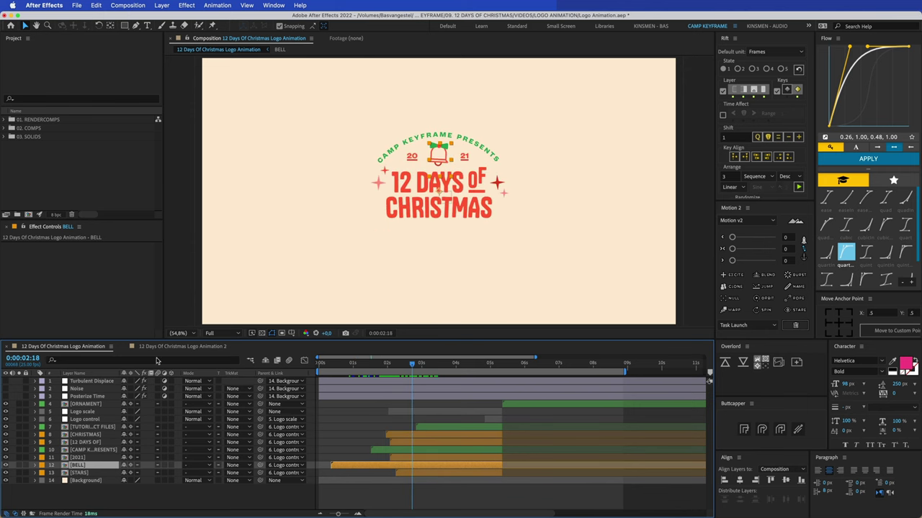
{"action": "left_click", "coordinate": [175, 348]}
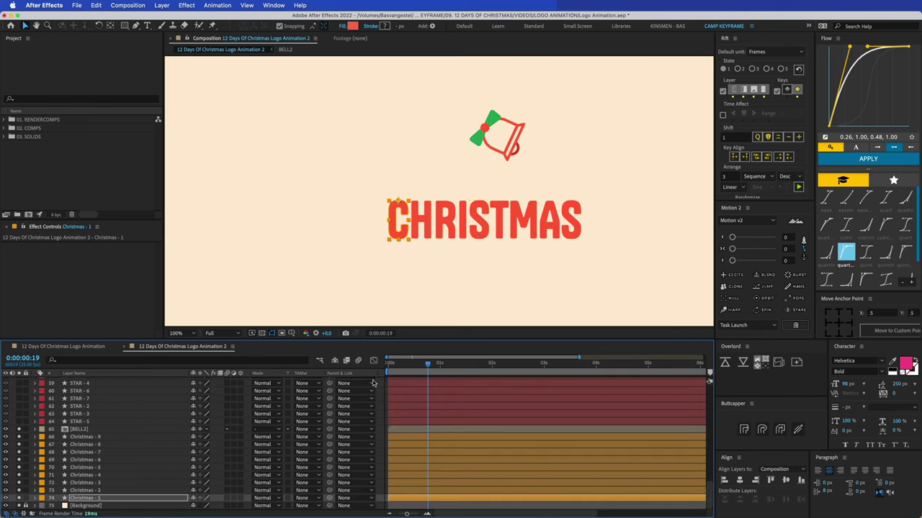
{"action": "left_click", "coordinate": [429, 440], "text": "shift"}
{"action": "key", "text": "p"}
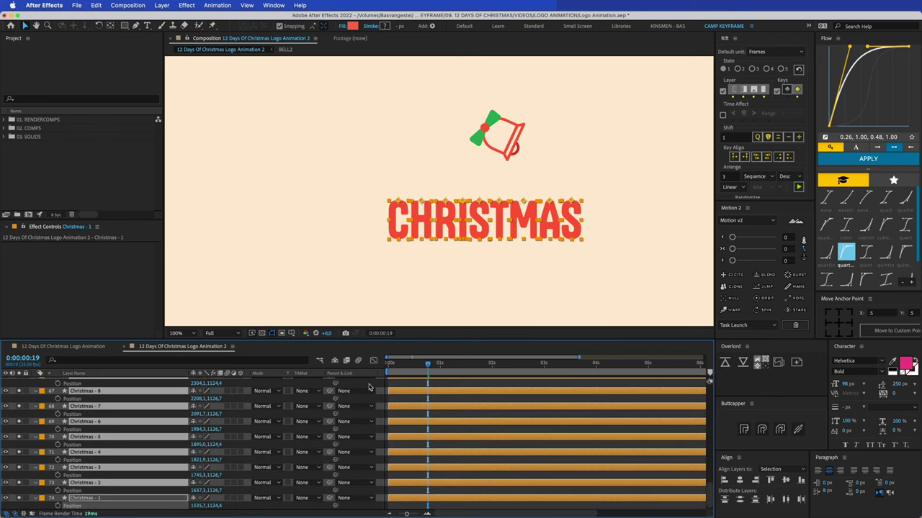
{"action": "left_click", "coordinate": [58, 384]}
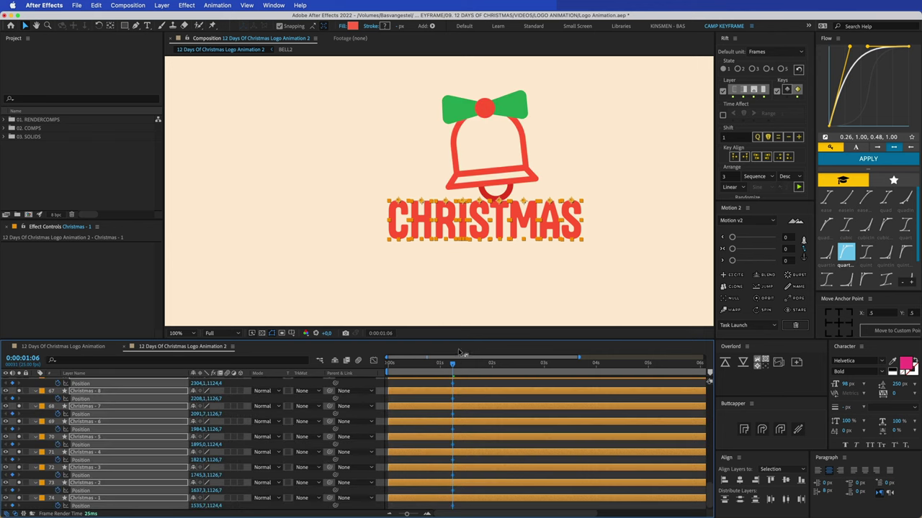
{"action": "left_click_drag", "start_coordinate": [444, 365], "coordinate": [419, 364]}
Try to move the CHRISTMAS letters down at 0:00:00:15, and undo the move
{"action": "left_click", "coordinate": [434, 254]}
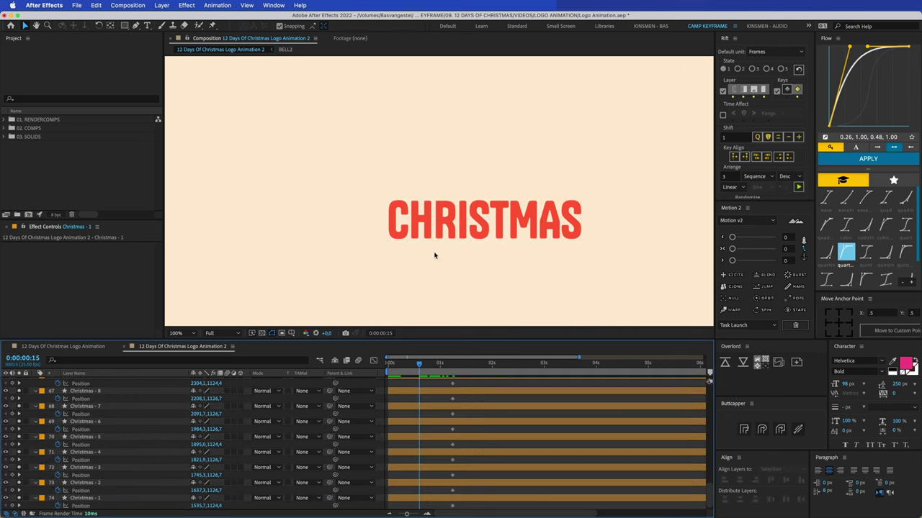
{"action": "key", "text": "v"}
{"action": "left_click_drag", "start_coordinate": [353, 159], "coordinate": [394, 202]}
{"action": "key", "text": "shift+Down"}
{"action": "key", "text": "super+z"}
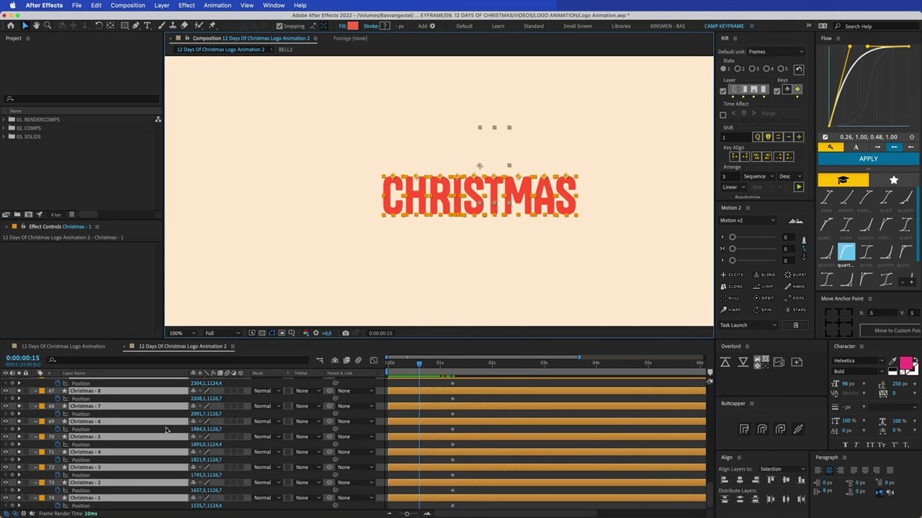
Deselect the letters and lock the BELL2 layer
{"action": "scroll", "coordinate": [173, 450], "scroll_direction": "down", "scroll_amount": 2}
{"action": "scroll", "coordinate": [63, 492], "scroll_direction": "up", "scroll_amount": 5}
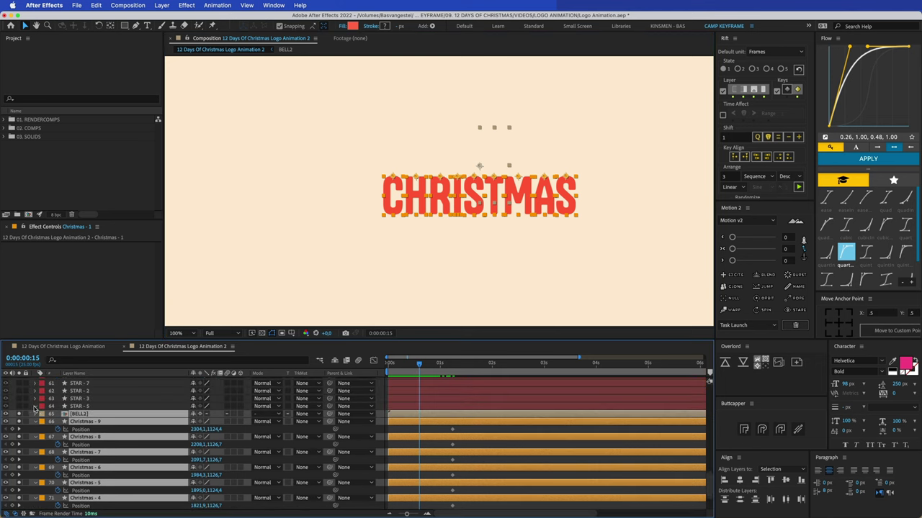
{"action": "left_click", "coordinate": [34, 406]}
{"action": "left_click", "coordinate": [36, 408]}
{"action": "left_click", "coordinate": [35, 408]}
{"action": "left_click", "coordinate": [27, 417]}
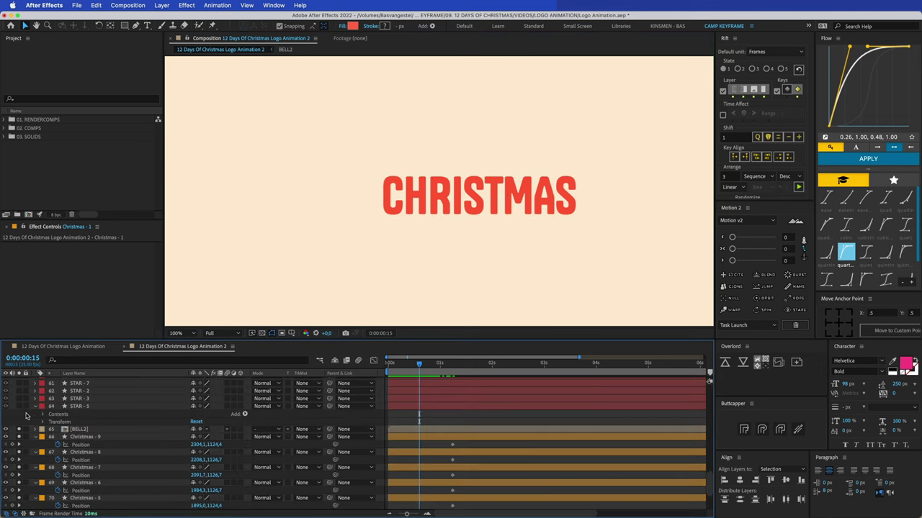
Move all nine CHRISTMAS letters about 158 px down at 0:00:00:15, and spread the C, H and last S outwards
{"action": "mouse_move", "coordinate": [354, 201]}
{"action": "left_mouse_down"}
{"action": "mouse_move", "coordinate": [556, 205]}
{"action": "mouse_move", "coordinate": [545, 241]}
{"action": "mouse_move", "coordinate": [606, 251]}
{"action": "left_mouse_up"}
{"action": "left_click", "coordinate": [555, 255]}
{"action": "left_click", "coordinate": [395, 238]}
{"action": "mouse_move", "coordinate": [394, 238]}
{"action": "left_mouse_down"}
{"action": "mouse_move", "coordinate": [363, 238]}
{"action": "mouse_move", "coordinate": [388, 240]}
{"action": "left_mouse_up"}
{"action": "left_click", "coordinate": [407, 240]}
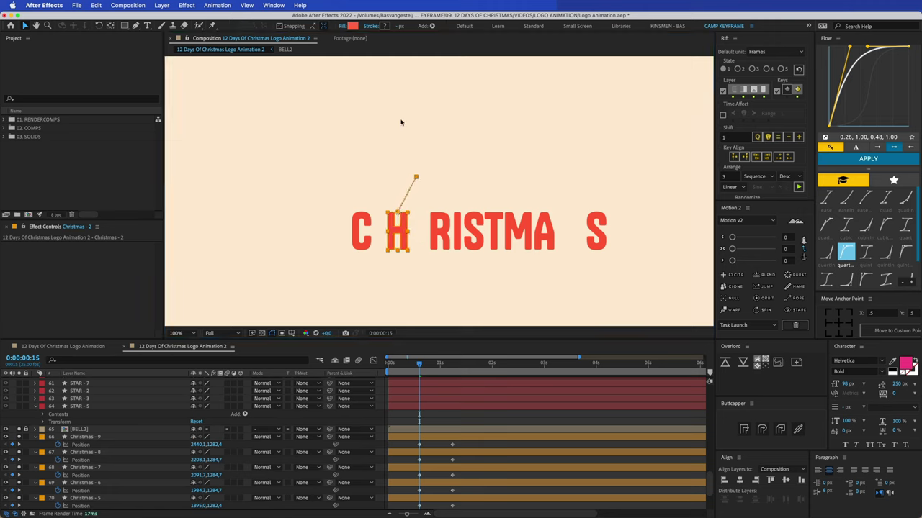
Spread the letters A, M, R, T and I apart horizontally to space the word CHRISTMAS evenly
{"action": "mouse_move", "coordinate": [545, 243]}
{"action": "left_mouse_down"}
{"action": "mouse_move", "coordinate": [571, 244]}
{"action": "mouse_move", "coordinate": [533, 238]}
{"action": "left_mouse_up"}
{"action": "left_click", "coordinate": [519, 234]}
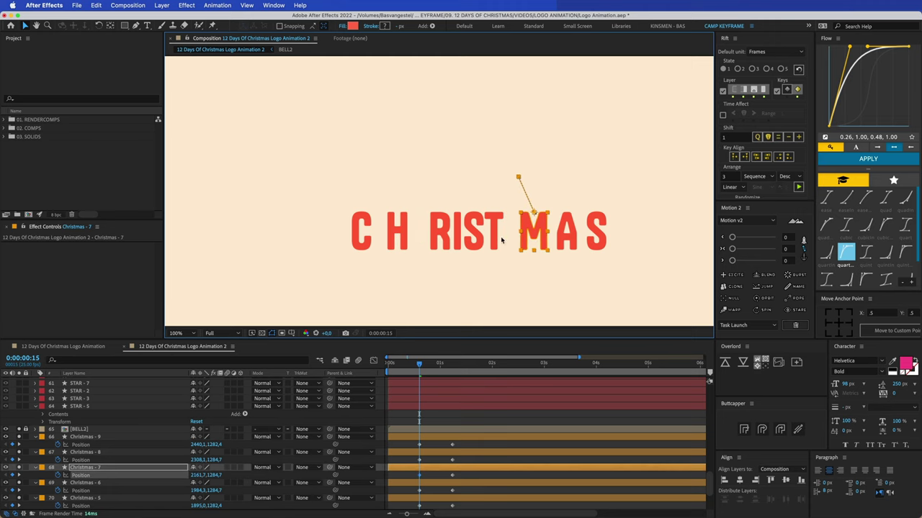
{"action": "left_click", "coordinate": [437, 240]}
{"action": "left_click_drag", "start_coordinate": [437, 239], "coordinate": [430, 240]}
{"action": "left_click", "coordinate": [493, 237]}
{"action": "left_click_drag", "start_coordinate": [492, 238], "coordinate": [508, 239]}
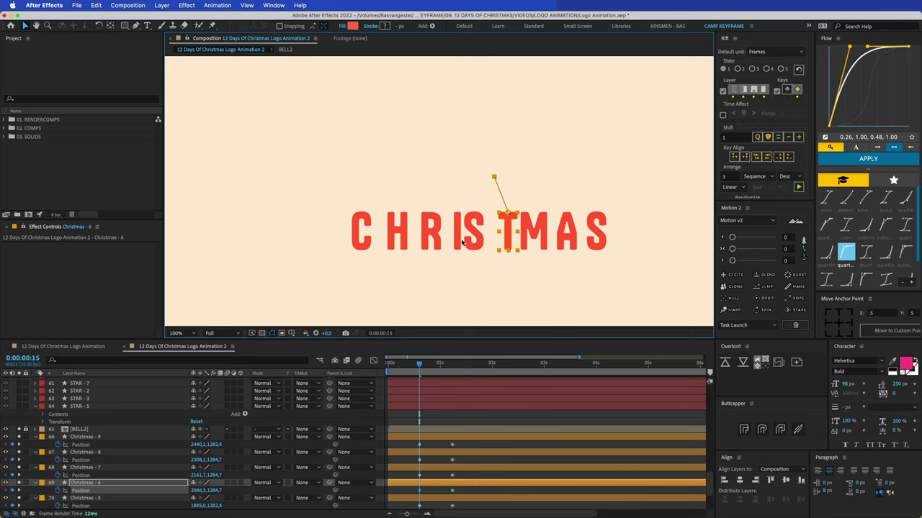
{"action": "left_click", "coordinate": [455, 243]}
Lower the CHRISTMAS letters into a downward-bowed curve with the middle letters lowest, and fine-tune the individual letters' positions
{"action": "left_click_drag", "start_coordinate": [395, 240], "coordinate": [532, 251]}
{"action": "left_click", "coordinate": [507, 240]}
{"action": "left_click_drag", "start_coordinate": [565, 234], "coordinate": [597, 252]}
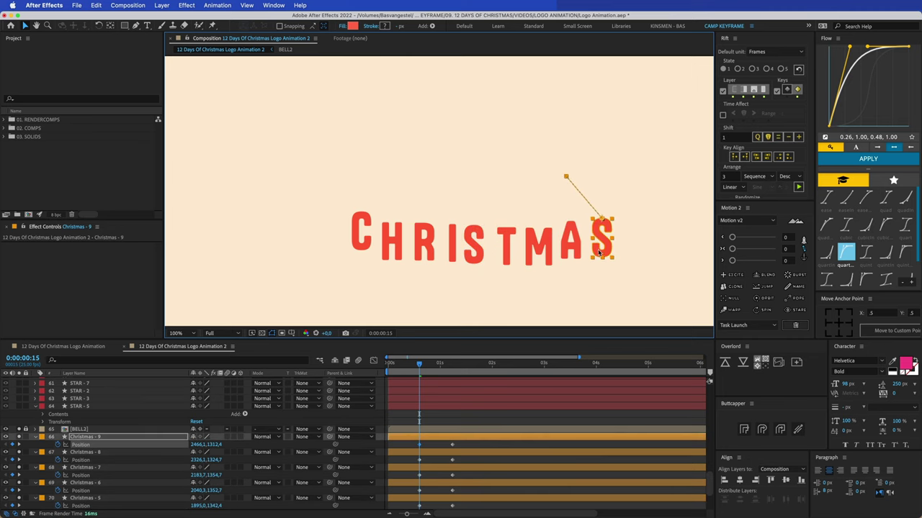
{"action": "left_click_drag", "start_coordinate": [361, 243], "coordinate": [362, 252]}
{"action": "left_click", "coordinate": [432, 252]}
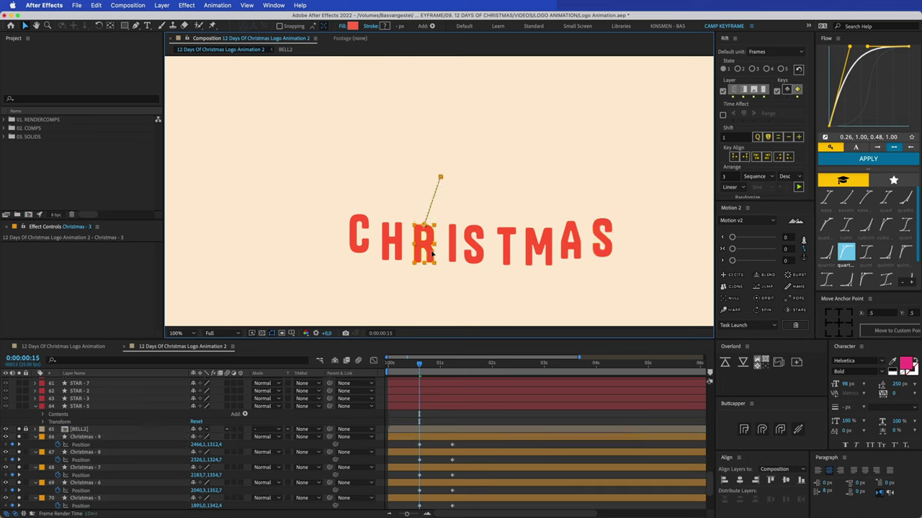
{"action": "left_click", "coordinate": [453, 251]}
{"action": "left_click", "coordinate": [506, 254]}
{"action": "left_click", "coordinate": [533, 251]}
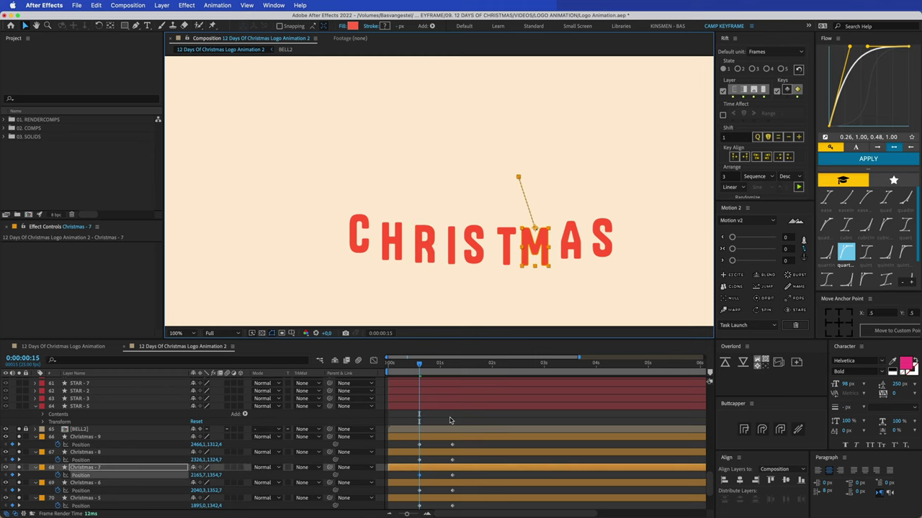
Trim the CHRISTMAS letters to start at 0:00:00:15, apply the 0.26, 1.00, 0.48, 1.00 Flow easing to their Position keyframes, and scrub the result
{"action": "key", "text": "grave"}
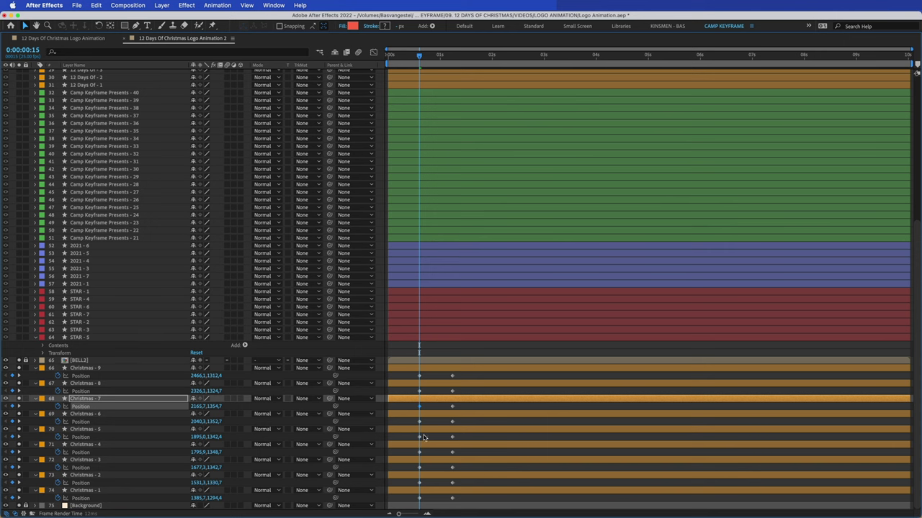
{"action": "left_click_drag", "start_coordinate": [411, 501], "coordinate": [462, 375]}
{"action": "key", "text": "grave"}
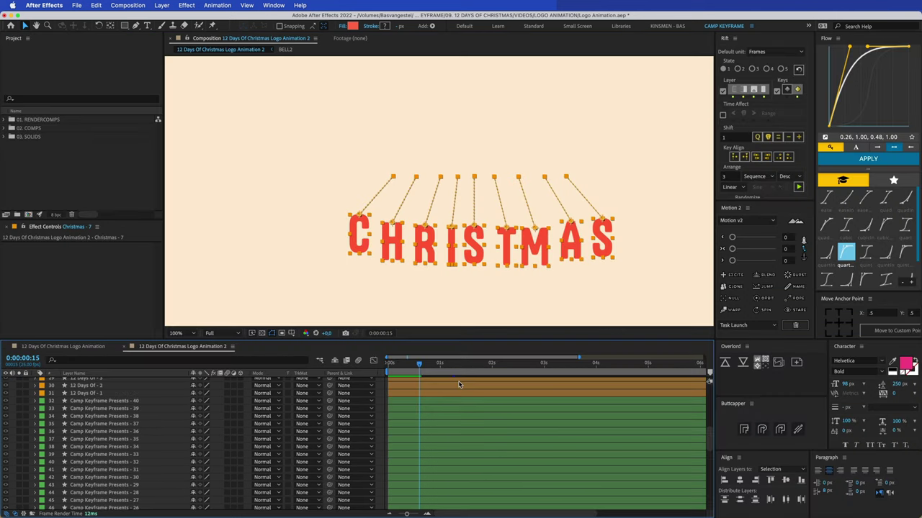
{"action": "scroll", "coordinate": [456, 421], "scroll_direction": "down", "scroll_amount": 10}
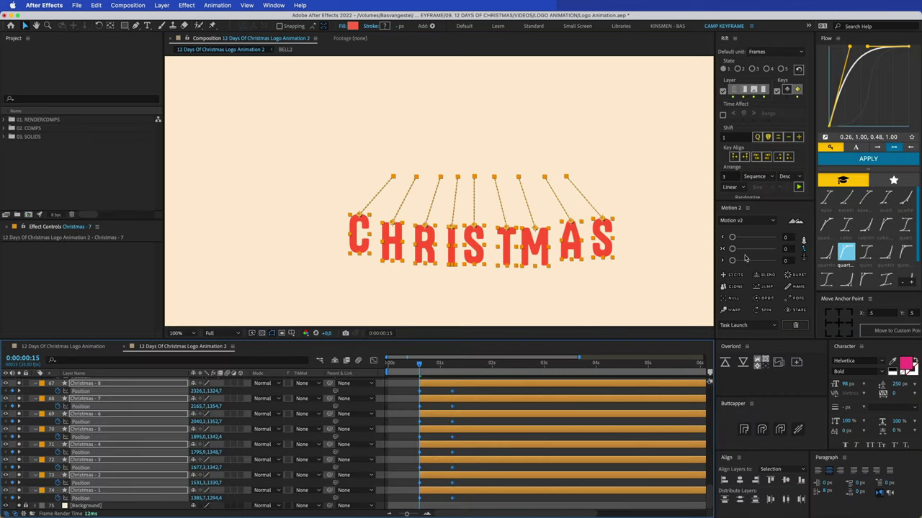
{"action": "left_click", "coordinate": [867, 158]}
{"action": "left_click", "coordinate": [407, 368]}
{"action": "left_click_drag", "start_coordinate": [407, 369], "coordinate": [449, 376]}
Turn off solo for BELL2 and add Rotation keyframes to all nine CHRISTMAS letters at 0:00:01:06
{"action": "scroll", "coordinate": [418, 398], "scroll_direction": "up", "scroll_amount": 2}
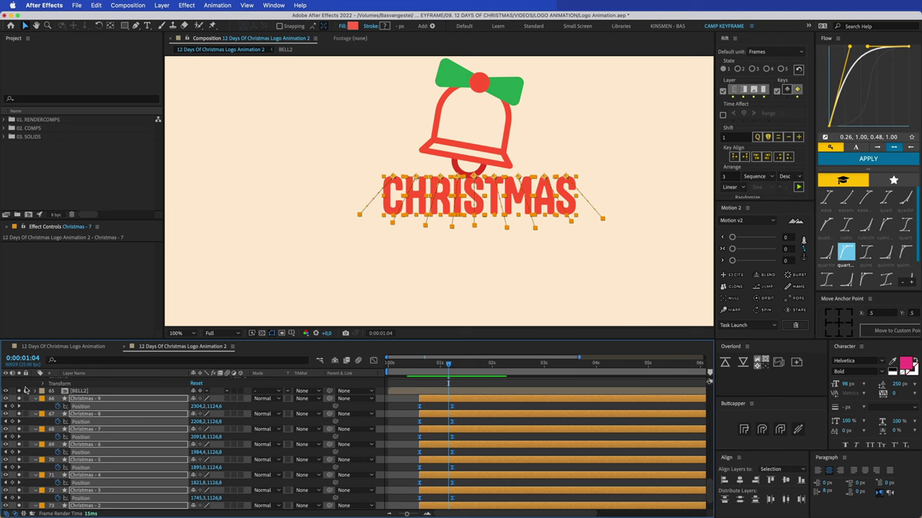
{"action": "left_click", "coordinate": [25, 390]}
{"action": "left_click_drag", "start_coordinate": [447, 364], "coordinate": [452, 399]}
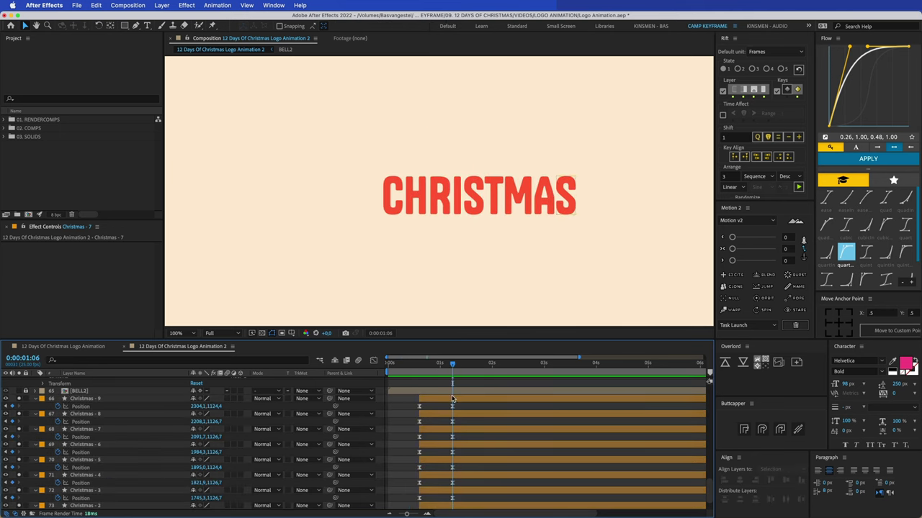
{"action": "left_click", "coordinate": [452, 398]}
{"action": "key", "text": "super+a"}
{"action": "key", "text": "r"}
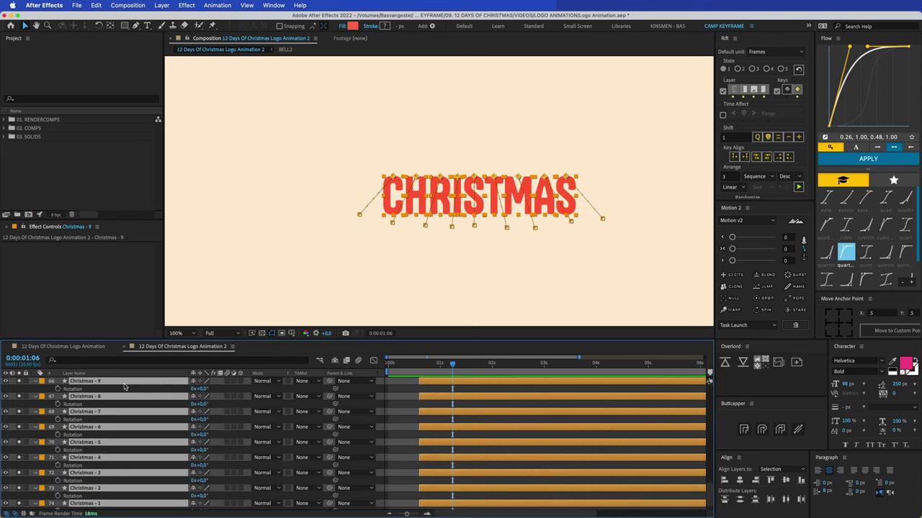
{"action": "left_click", "coordinate": [58, 389]}
Rotate the CHRISTMAS letters into a fan at 0:00:00:20, ranging from about 22° on the C to about -23° on the last S
{"action": "left_click_drag", "start_coordinate": [452, 364], "coordinate": [429, 369]}
{"action": "left_click", "coordinate": [437, 393]}
{"action": "key", "text": "w"}
{"action": "left_click_drag", "start_coordinate": [384, 220], "coordinate": [366, 222]}
{"action": "left_click_drag", "start_coordinate": [419, 220], "coordinate": [450, 224]}
{"action": "left_click_drag", "start_coordinate": [565, 219], "coordinate": [504, 226]}
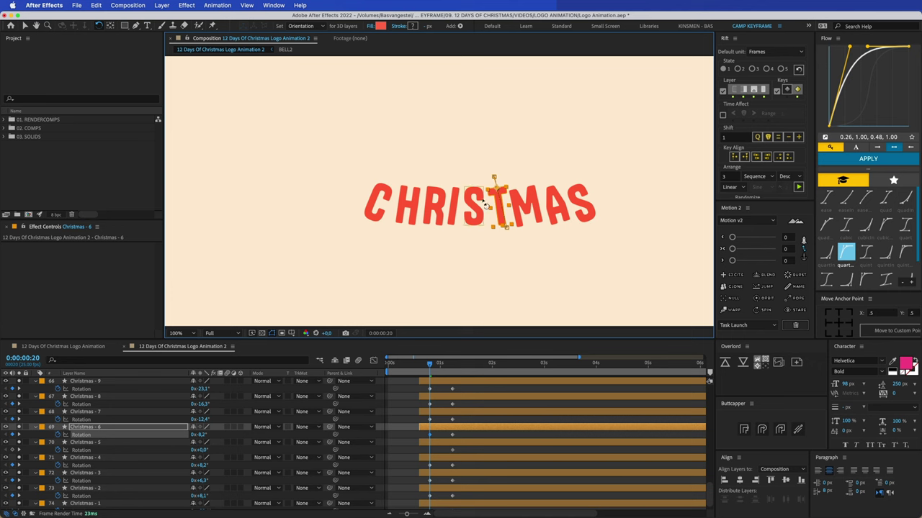
{"action": "left_click", "coordinate": [481, 207]}
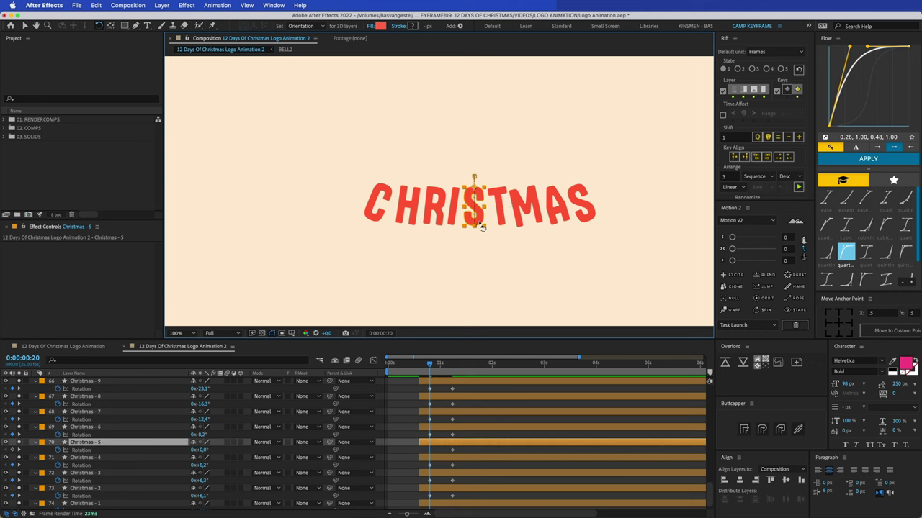
{"action": "left_click_drag", "start_coordinate": [482, 228], "coordinate": [486, 229]}
Apply Motion 2's Excite to the Rotation keyframes of all nine CHRISTMAS letters and preview the bounce
{"action": "key", "text": "grave"}
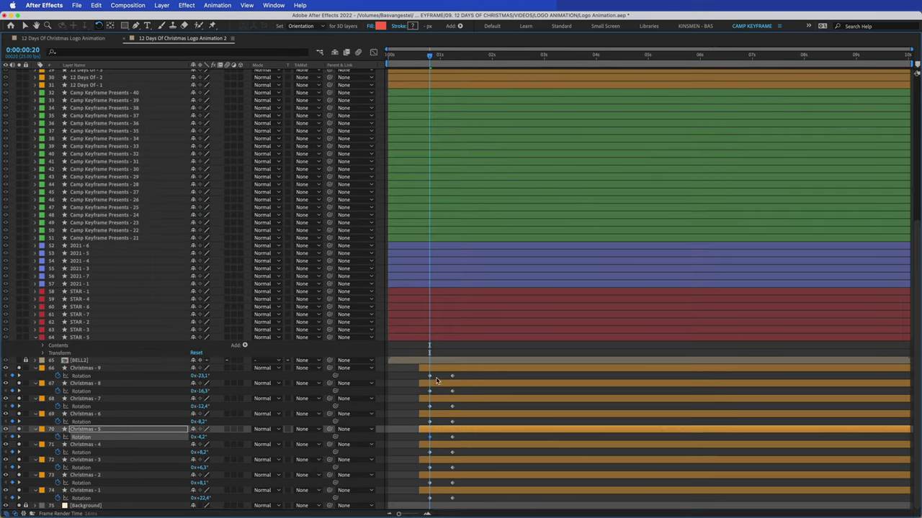
{"action": "left_click_drag", "start_coordinate": [416, 377], "coordinate": [468, 504]}
{"action": "key", "text": "grave"}
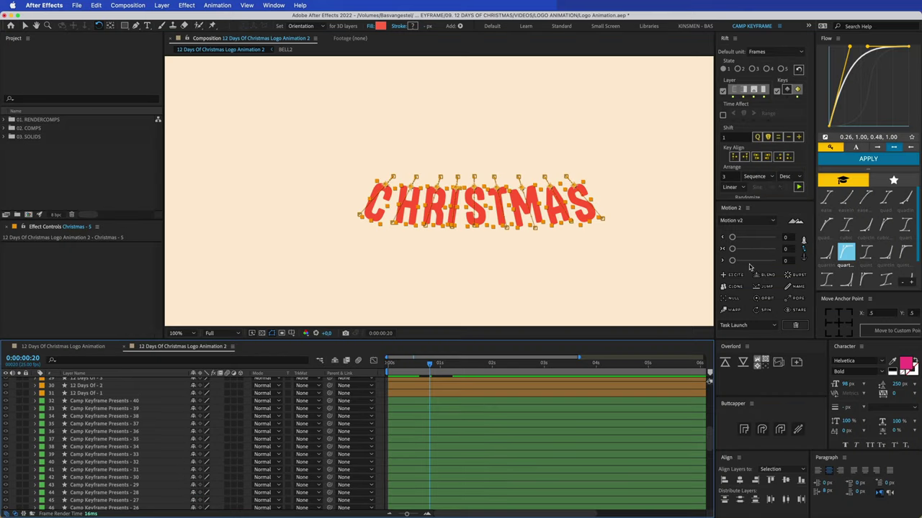
{"action": "scroll", "coordinate": [471, 405], "scroll_direction": "down", "scroll_amount": 15}
{"action": "left_click_drag", "start_coordinate": [431, 366], "coordinate": [418, 368]}
{"action": "key", "text": "space"}
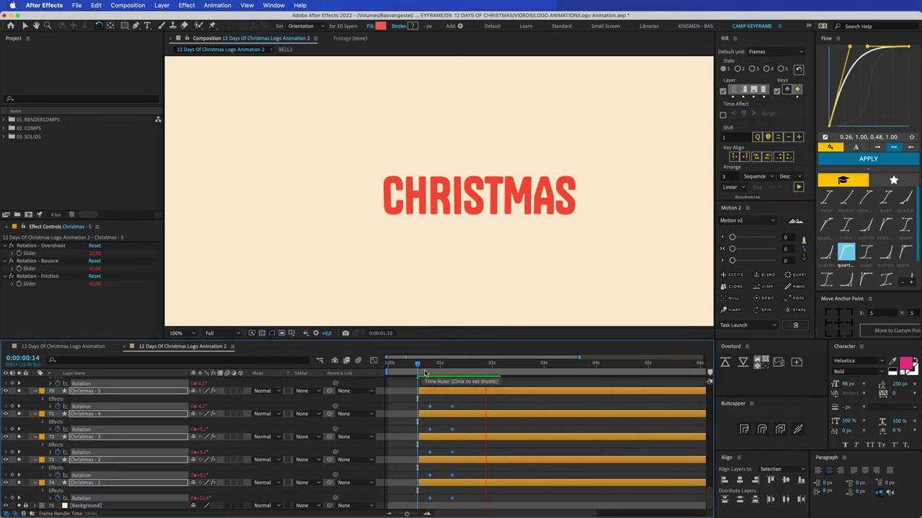
Move the starting Rotation keyframes of all CHRISTMAS letters closer to their ending keyframes
{"action": "key", "text": "grave"}
{"action": "left_click_drag", "start_coordinate": [405, 309], "coordinate": [430, 501]}
{"action": "key", "text": "grave"}
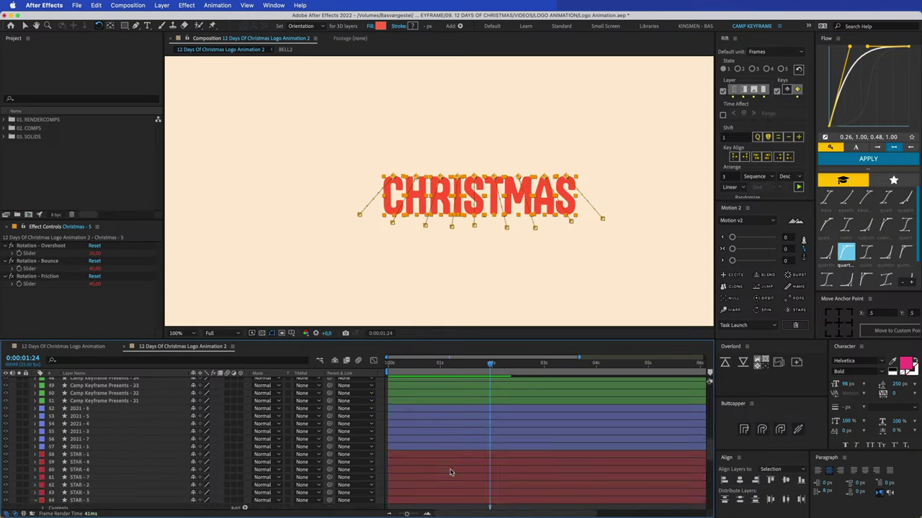
{"action": "scroll", "coordinate": [454, 433], "scroll_direction": "down", "scroll_amount": 5}
{"action": "left_click_drag", "start_coordinate": [448, 360], "coordinate": [442, 379]}
{"action": "key", "text": "grave"}
{"action": "left_click_drag", "start_coordinate": [463, 311], "coordinate": [448, 503]}
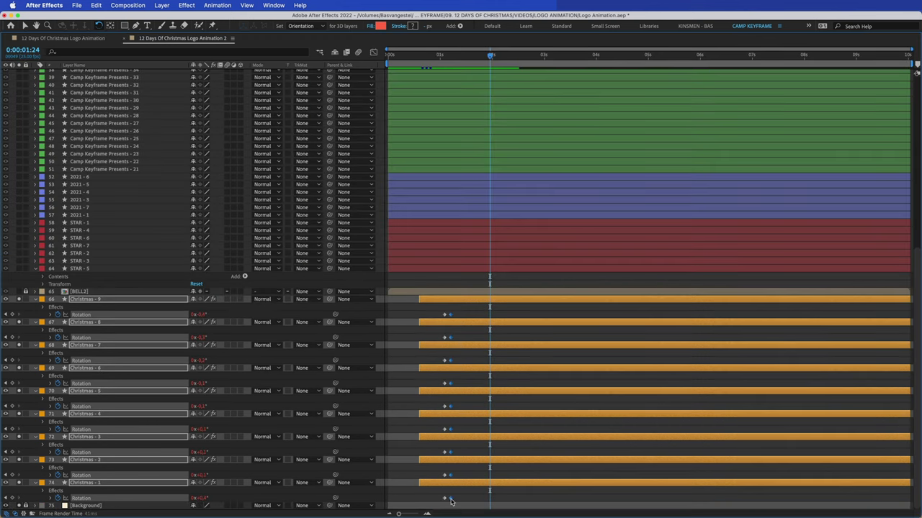
Shift the CHRISTMAS letters' Rotation keyframes earlier to begin at about 0:00:00:20 and preview the motion
{"action": "left_click_drag", "start_coordinate": [445, 315], "coordinate": [437, 318]}
{"action": "key", "text": "grave"}
{"action": "left_click_drag", "start_coordinate": [435, 365], "coordinate": [413, 365]}
{"action": "key", "text": "space"}
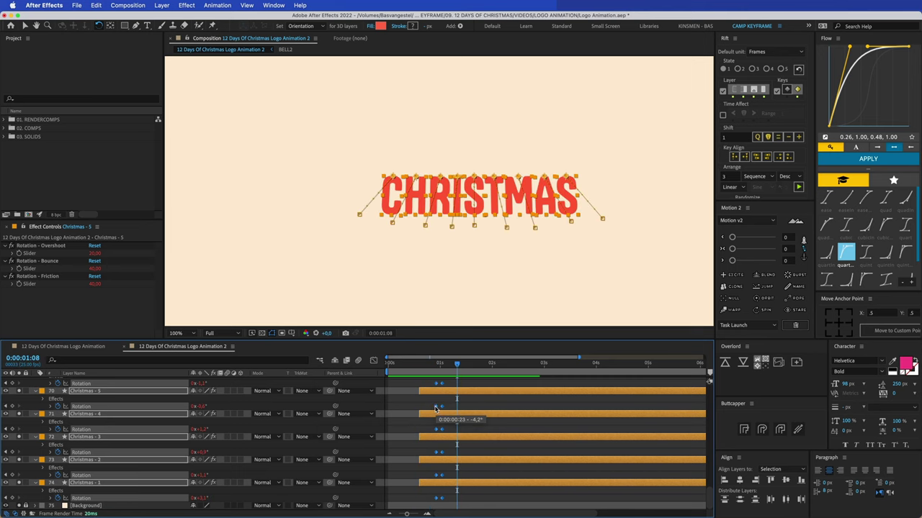
{"action": "left_click", "coordinate": [411, 366]}
{"action": "key", "text": "space"}
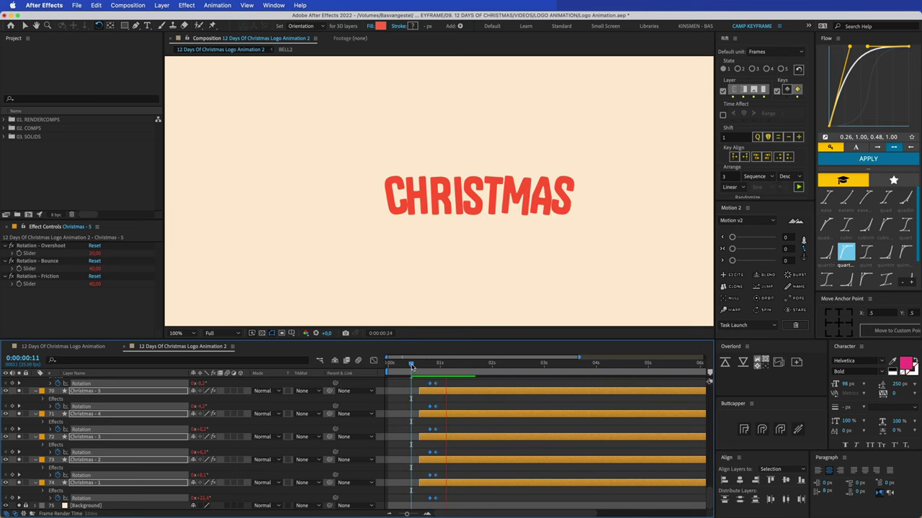
Tighten the letters' Rotation keyframes to about two frames apart, starting near 0:00:00:19, and replay the animation
{"action": "key", "text": "space"}
{"action": "key", "text": "grave"}
{"action": "left_click_drag", "start_coordinate": [444, 314], "coordinate": [434, 501]}
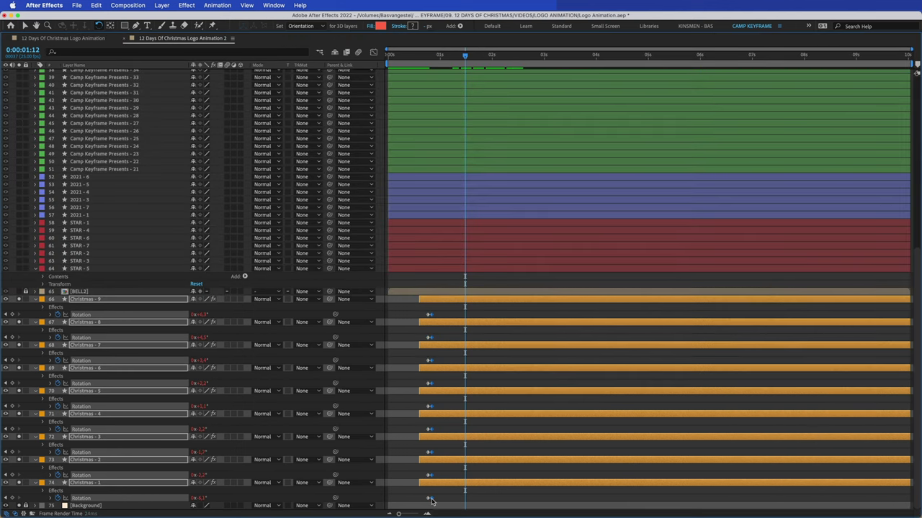
{"action": "key", "text": "grave"}
{"action": "left_click_drag", "start_coordinate": [434, 364], "coordinate": [405, 363]}
{"action": "scroll", "coordinate": [430, 411], "scroll_direction": "down", "scroll_amount": 10}
{"action": "key", "text": "space"}
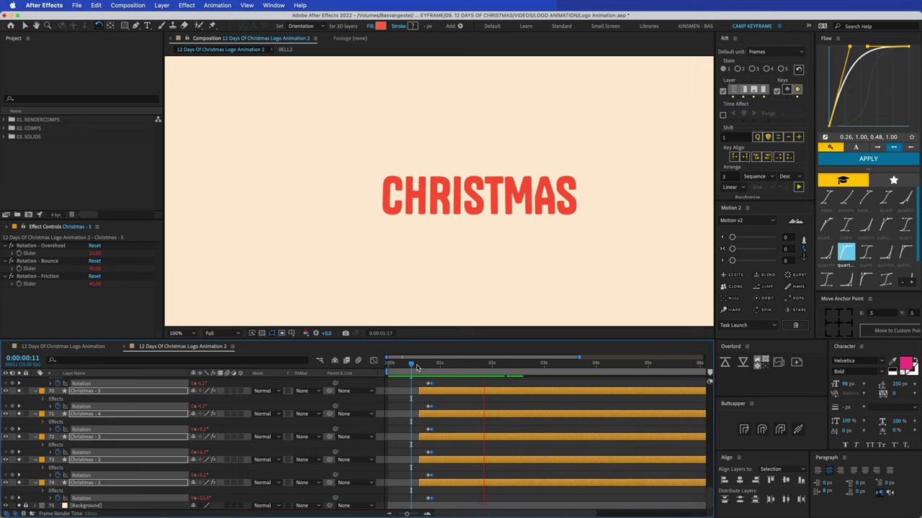
{"action": "left_click_drag", "start_coordinate": [412, 365], "coordinate": [408, 366]}
{"action": "key", "text": "space"}
{"action": "key", "text": "space"}
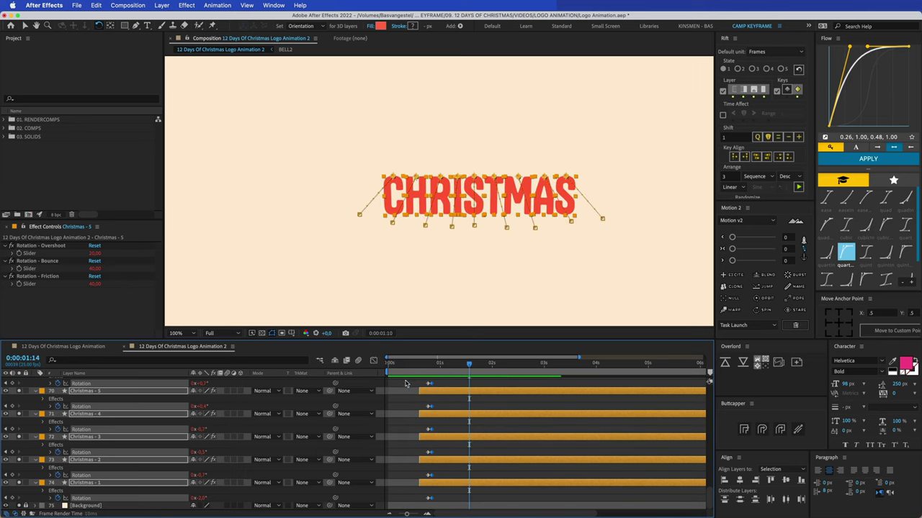
Collapse the CHRISTMAS letter layers and pre-compose all nine as CHRISTMAS2, moving all attributes into the new composition
{"action": "key", "text": "u"}
{"action": "key", "text": "u"}
{"action": "left_click", "coordinate": [402, 397]}
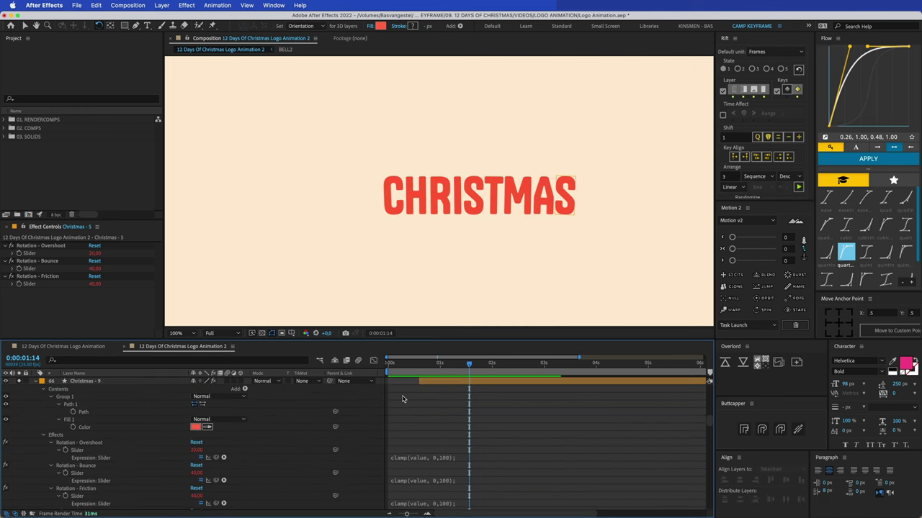
{"action": "key", "text": "u"}
{"action": "left_click", "coordinate": [428, 437]}
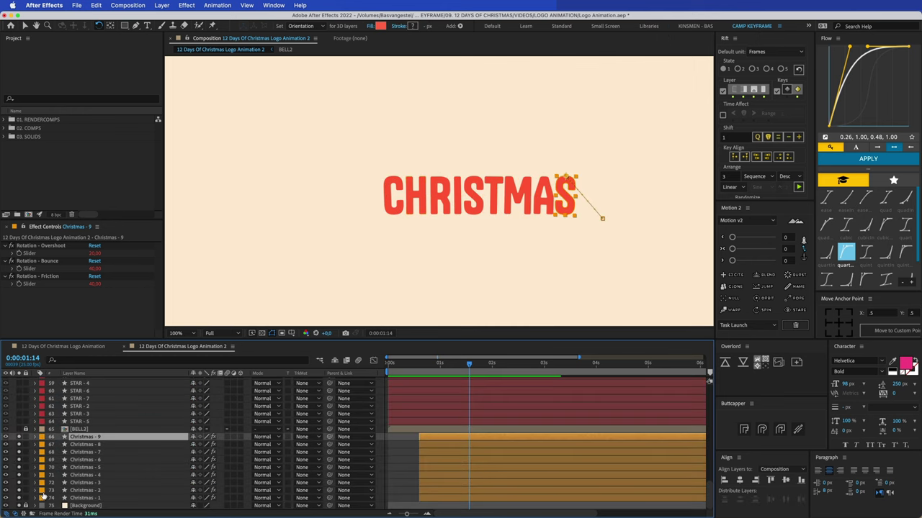
{"action": "left_click", "coordinate": [79, 498], "text": "shift"}
{"action": "key", "text": "super+shift+c"}
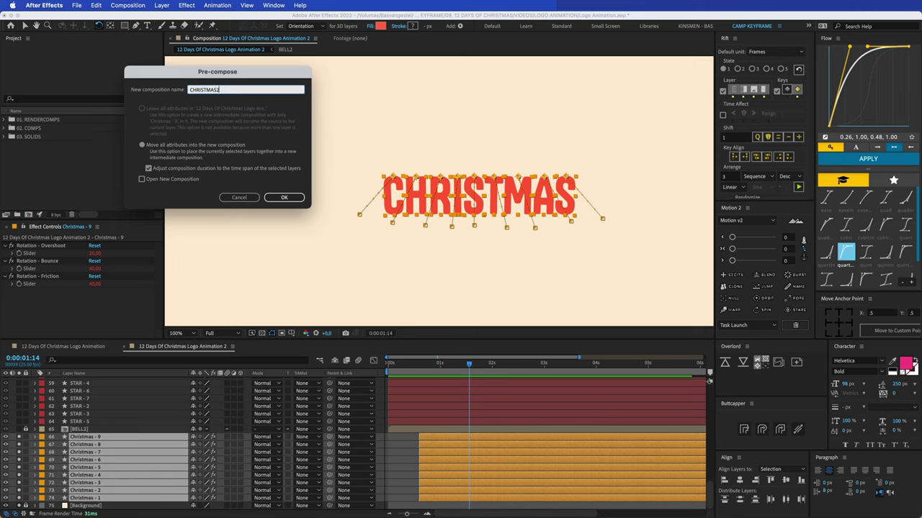
{"action": "key", "text": "Return"}
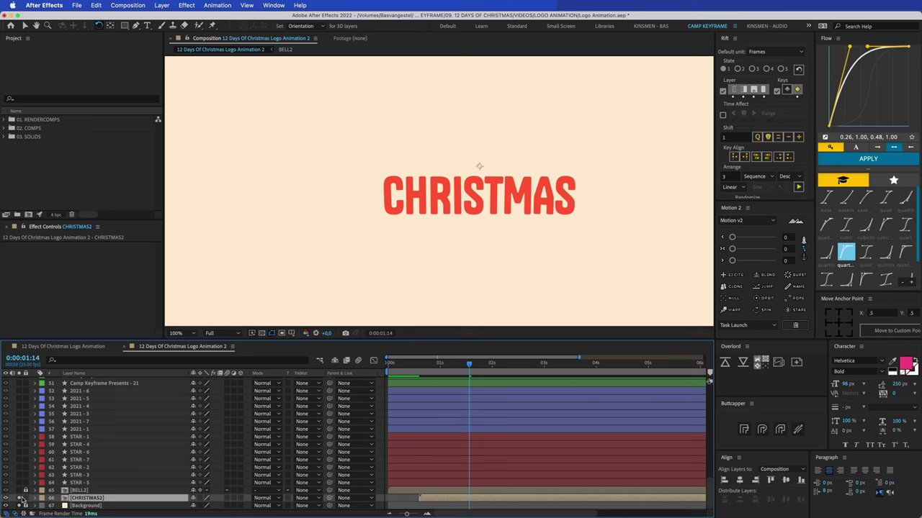
View BELL2 together with CHRISTMAS2, lock the CHRISTMAS2 layer, and turn off solo for both
{"action": "left_click", "coordinate": [19, 490]}
{"action": "left_click", "coordinate": [422, 262]}
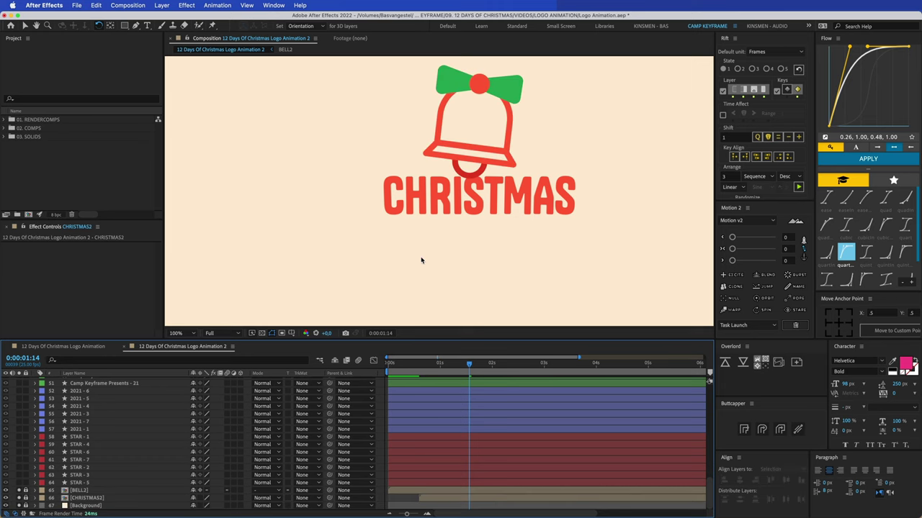
{"action": "key", "text": "comma"}
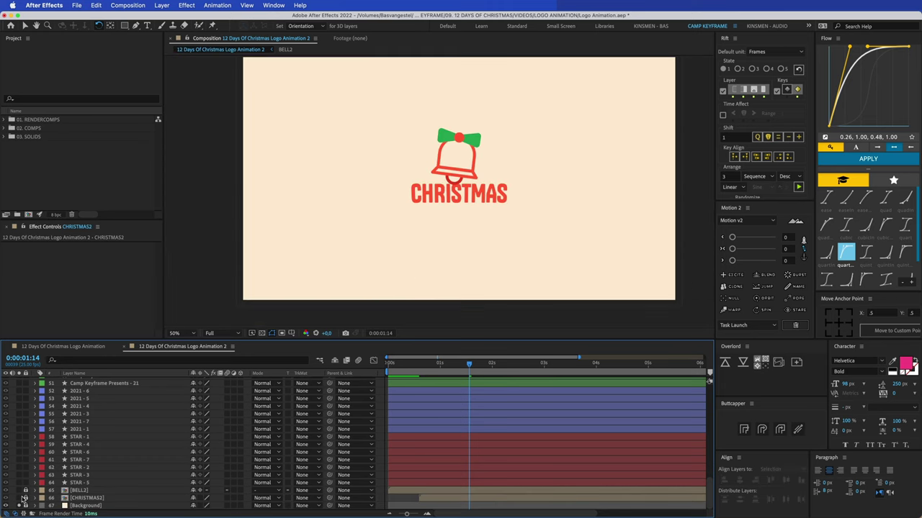
{"action": "left_click", "coordinate": [22, 497]}
Move the nine 12 Days Of layers directly above the Background layer and solo them
{"action": "scroll", "coordinate": [83, 395], "scroll_direction": "up", "scroll_amount": 10}
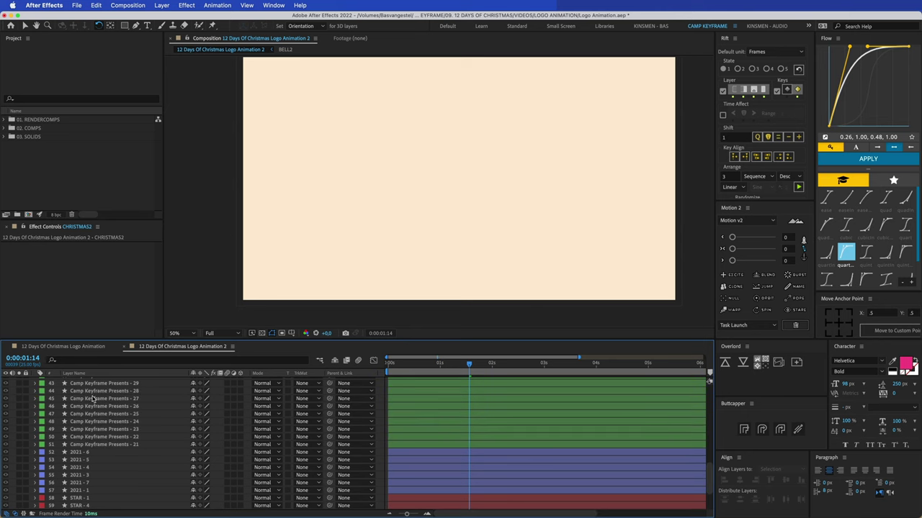
{"action": "left_click", "coordinate": [101, 415]}
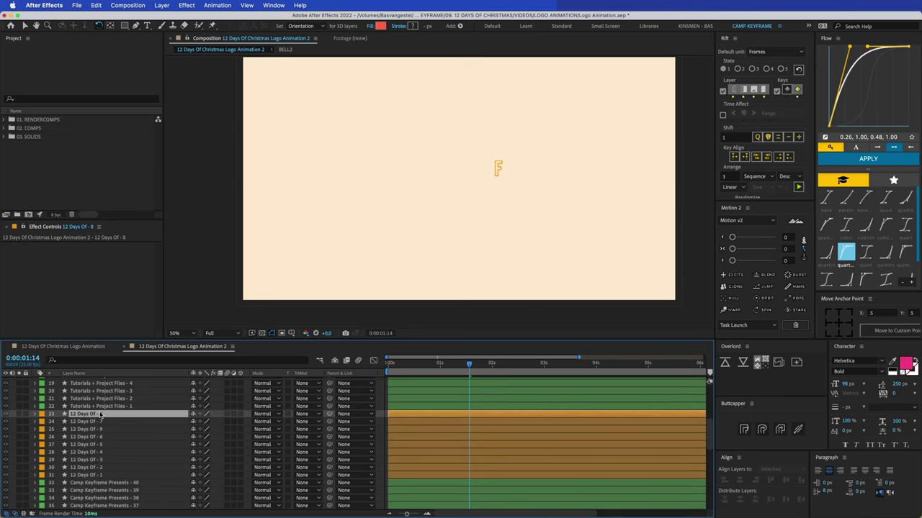
{"action": "left_click", "coordinate": [98, 475], "text": "shift"}
{"action": "key", "text": "super+shift+bracketleft"}
{"action": "scroll", "coordinate": [256, 452], "scroll_direction": "down", "scroll_amount": 10}
{"action": "key", "text": "super+bracketright"}
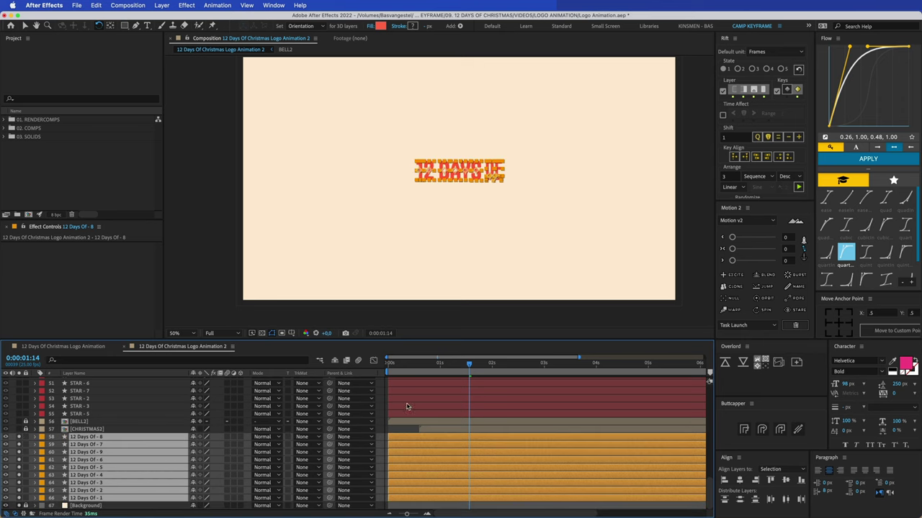
Deselect the layers and set the current time to 0:00:01:10
{"action": "key", "text": "super+shift+a"}
{"action": "key", "text": "super+Left"}
{"action": "key", "text": "super+Left"}
{"action": "key", "text": "super+Left"}
{"action": "key", "text": "super+Left"}
{"action": "key", "text": "super+Left"}
{"action": "key", "text": "super+Left"}
{"action": "key", "text": "super+Left"}
{"action": "key", "text": "super+Left"}
{"action": "key", "text": "super+Right"}
{"action": "key", "text": "super+Right"}
{"action": "key", "text": "super+Right"}
{"action": "key", "text": "super+Right"}
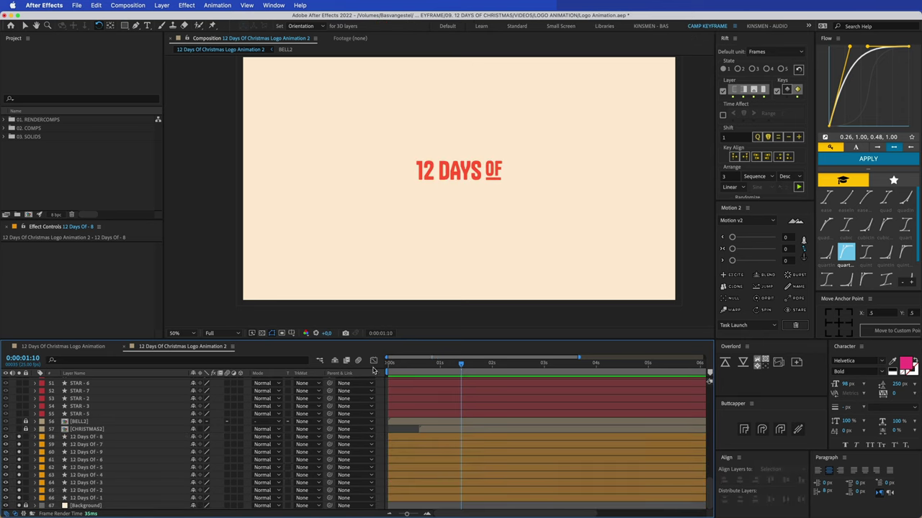
Check how the text enters in the original 12 Days Of Christmas Logo Animation composition and return to version 2
{"action": "left_click", "coordinate": [95, 352]}
{"action": "mouse_move", "coordinate": [413, 365]}
{"action": "left_mouse_down"}
{"action": "mouse_move", "coordinate": [405, 368]}
{"action": "mouse_move", "coordinate": [422, 369]}
{"action": "mouse_move", "coordinate": [381, 369]}
{"action": "mouse_move", "coordinate": [423, 369]}
{"action": "left_mouse_up"}
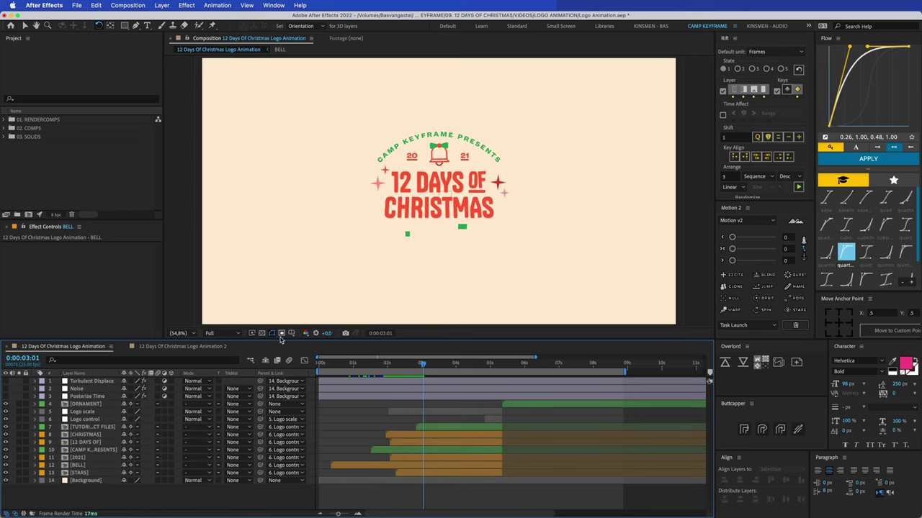
{"action": "left_click", "coordinate": [222, 347]}
Add Position keyframes at 0:00:01:10 to the six characters of 12 DAYS
{"action": "key", "text": "v"}
{"action": "left_click_drag", "start_coordinate": [409, 151], "coordinate": [479, 185]}
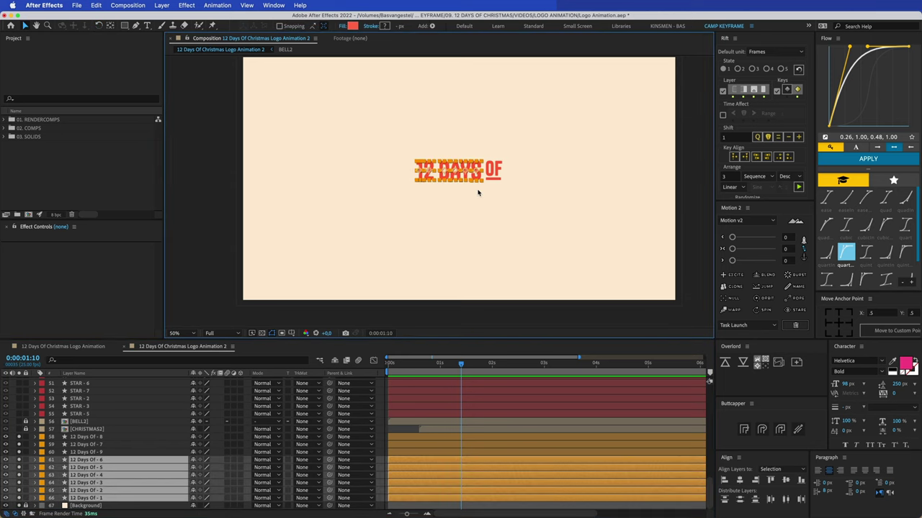
{"action": "key", "text": "p"}
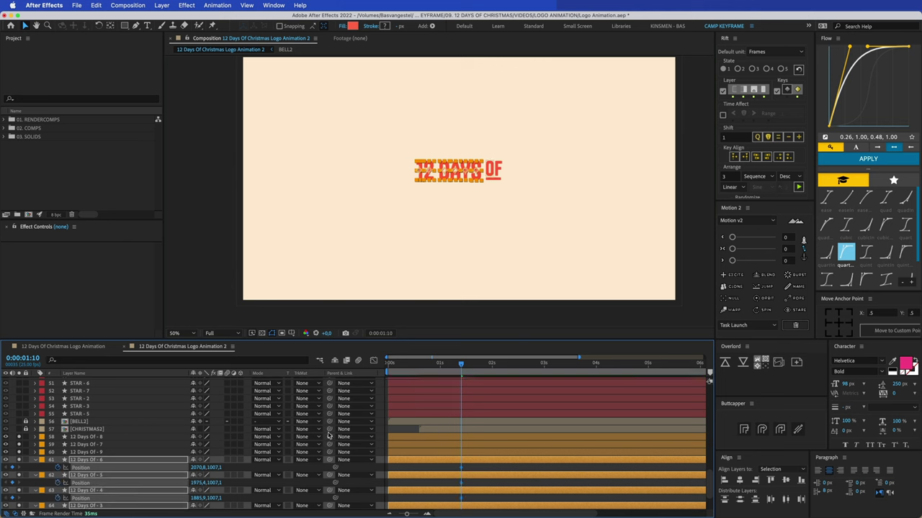
{"action": "scroll", "coordinate": [442, 429], "scroll_direction": "down", "scroll_amount": 3}
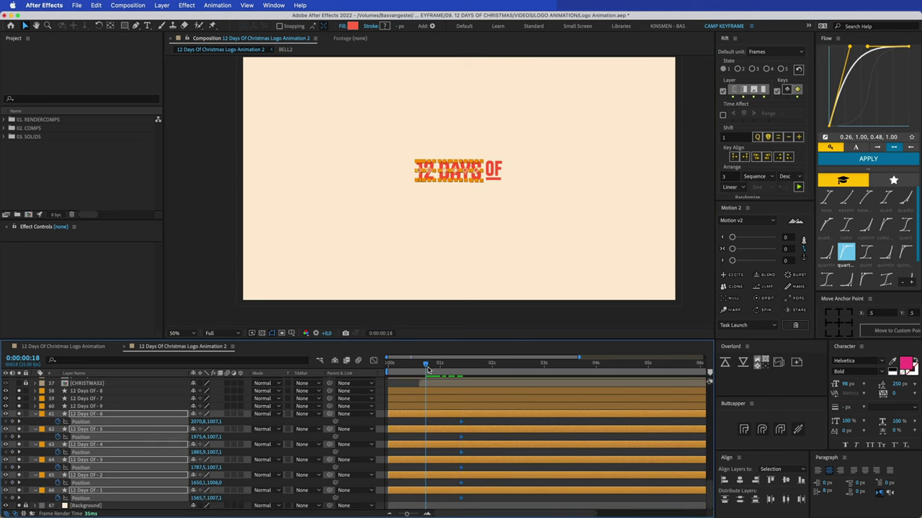
Move the 12 DAYS characters about 218 px right at 0:00:00:18 and trim their layers to start there
{"action": "key", "text": "period"}
{"action": "left_click_drag", "start_coordinate": [458, 177], "coordinate": [477, 200]}
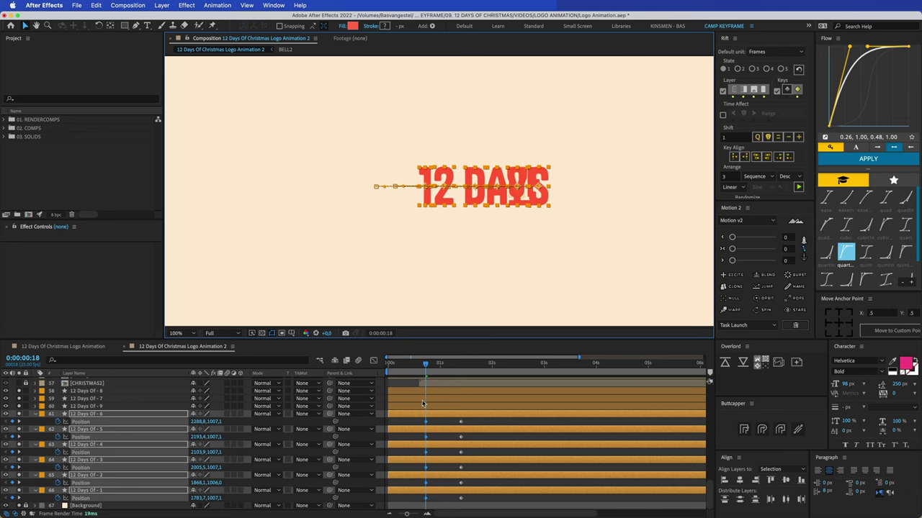
{"action": "key", "text": "alt+bracketleft"}
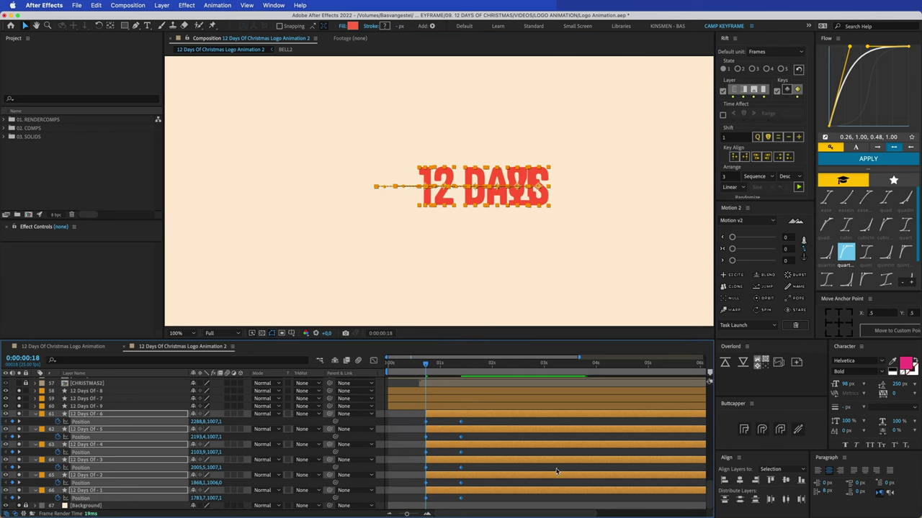
Apply the 0.26, 1.00, 0.48, 1.00 Flow easing to the 12 DAYS Position keyframes, deselect, and scrub back to the start of the move
{"action": "left_click", "coordinate": [869, 160]}
{"action": "key", "text": "F2"}
{"action": "left_click", "coordinate": [421, 364]}
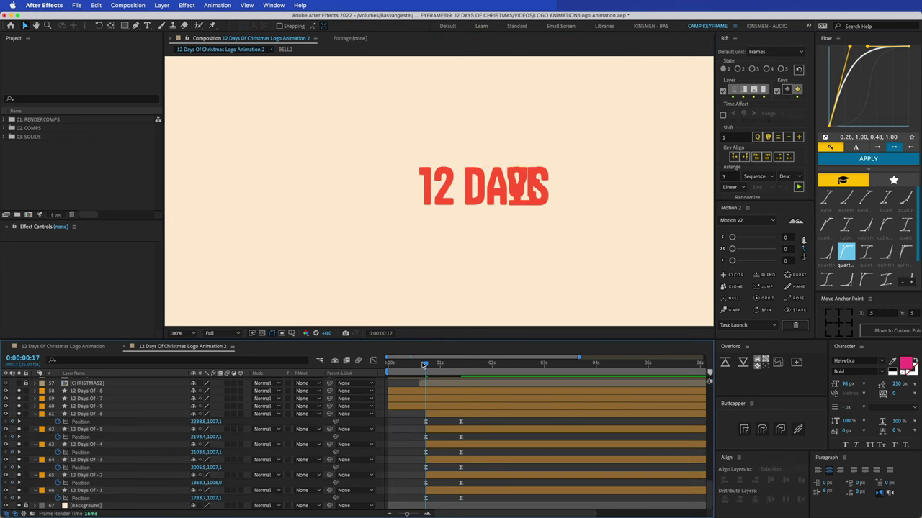
Shorten the 12 DAYS slide by moving its end Position keyframes to about 0:00:01:04, reapply the 0.26, 1.00, 0.48, 1.00 easing, and preview
{"action": "left_click_drag", "start_coordinate": [421, 364], "coordinate": [458, 364]}
{"action": "left_click_drag", "start_coordinate": [466, 418], "coordinate": [405, 421]}
{"action": "left_click", "coordinate": [868, 158]}
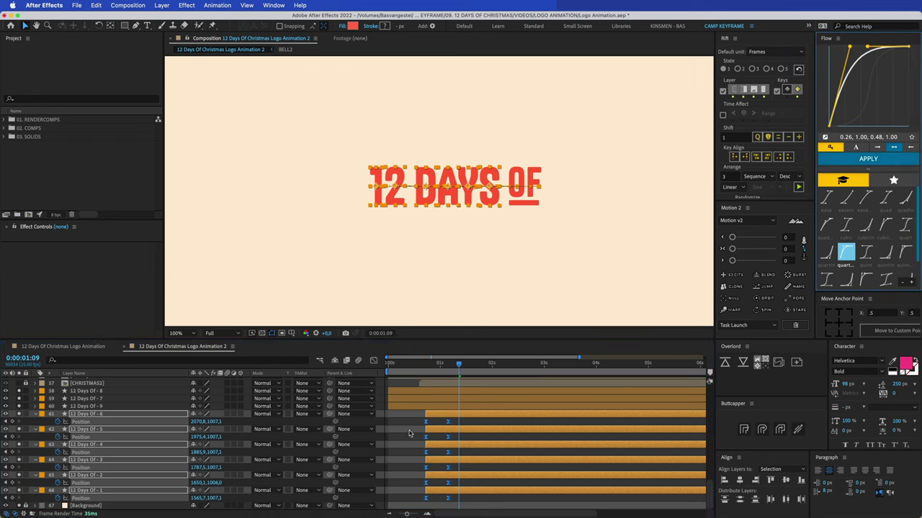
{"action": "left_click", "coordinate": [409, 433]}
{"action": "key", "text": "space"}
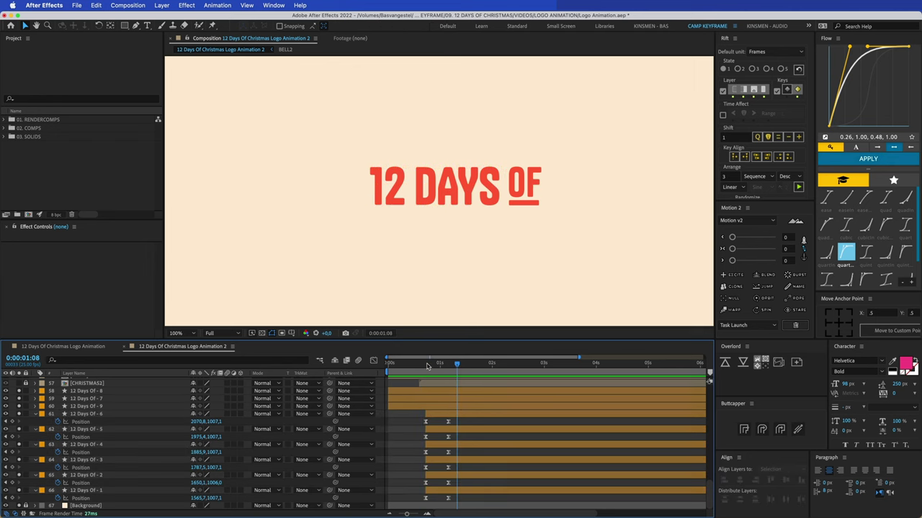
{"action": "key", "text": "space"}
Stagger the six 12 DAYS character layers one frame apart, starting with the 1
{"action": "left_click", "coordinate": [436, 409]}
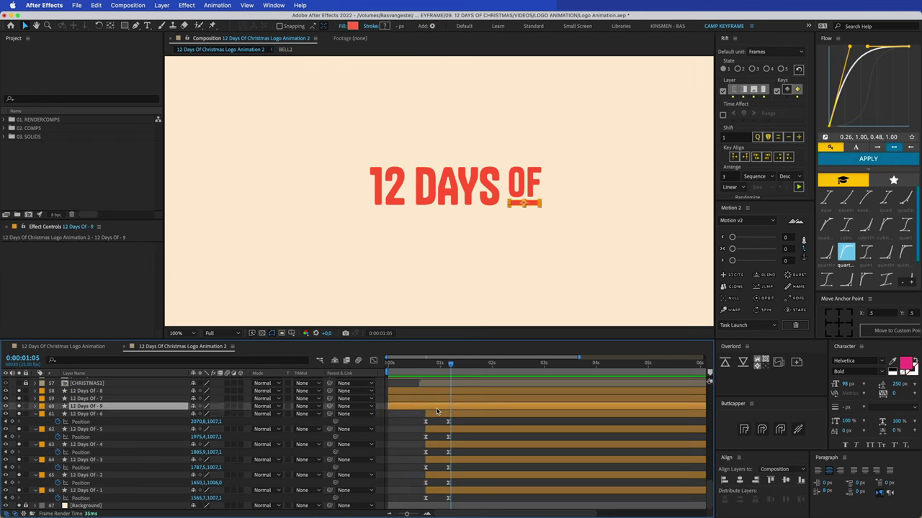
{"action": "left_click", "coordinate": [435, 416]}
{"action": "left_click", "coordinate": [433, 491]}
{"action": "left_click", "coordinate": [435, 476]}
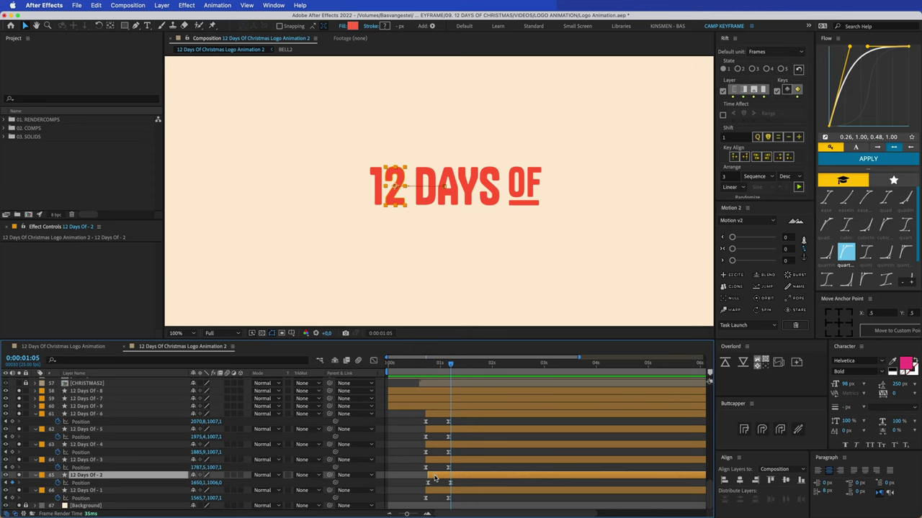
{"action": "left_click_drag", "start_coordinate": [434, 462], "coordinate": [448, 418]}
Preview the staggered slide and shift all six character layers earlier so the 1 starts at about 0:00:00:09
{"action": "left_click_drag", "start_coordinate": [442, 365], "coordinate": [414, 366]}
{"action": "key", "text": "space"}
{"action": "key", "text": "space"}
{"action": "left_click", "coordinate": [447, 492], "text": "shift"}
{"action": "left_click_drag", "start_coordinate": [447, 492], "coordinate": [429, 494]}
Keyframe the underline's Position at 0:00:01:13 and place it about 54 px lower at 0:00:01:01
{"action": "left_click", "coordinate": [404, 416]}
{"action": "left_click", "coordinate": [426, 407]}
{"action": "left_click_drag", "start_coordinate": [532, 238], "coordinate": [481, 251]}
{"action": "key", "text": "period"}
{"action": "key", "text": "alt+shift+p"}
{"action": "left_click", "coordinate": [57, 414]}
{"action": "left_click_drag", "start_coordinate": [467, 366], "coordinate": [442, 369]}
{"action": "left_click_drag", "start_coordinate": [515, 237], "coordinate": [515, 262]}
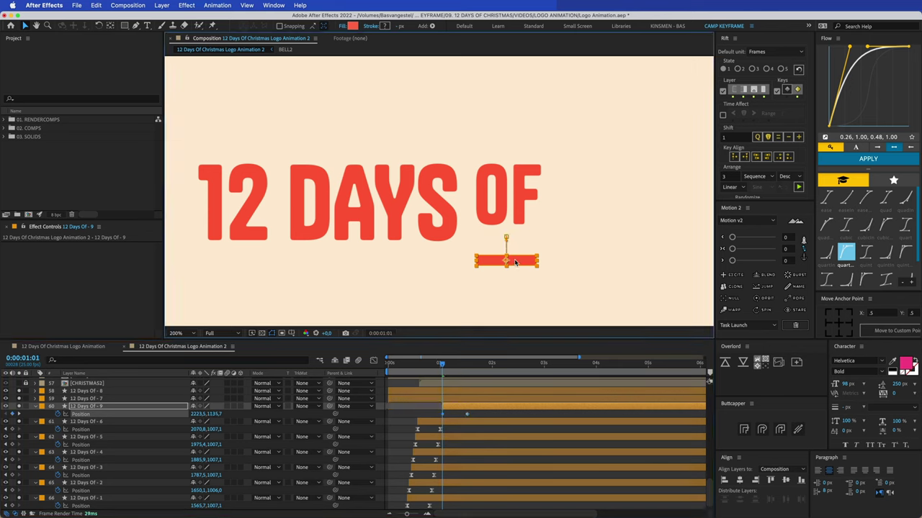
Trim the O and F layers to start at 0:00:01:01
{"action": "left_click", "coordinate": [458, 398]}
{"action": "left_click", "coordinate": [458, 390], "text": "shift"}
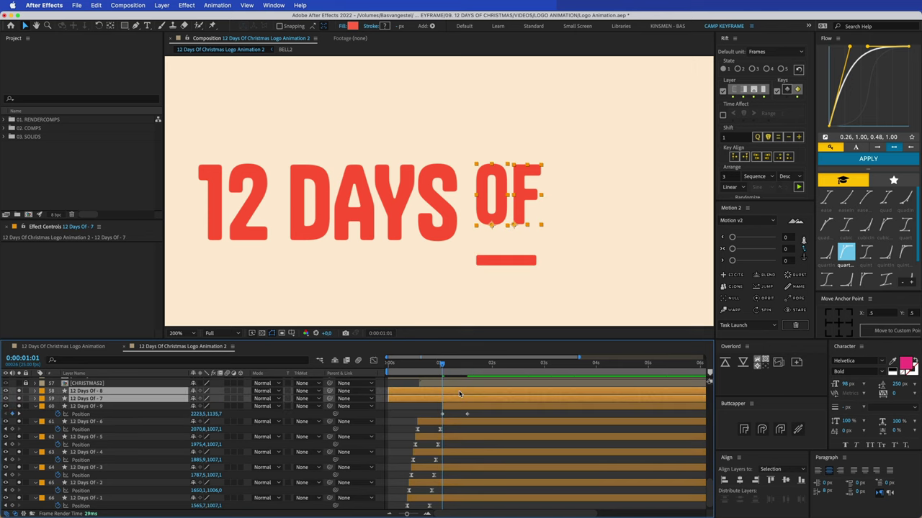
{"action": "key", "text": "alt+bracketleft"}
Apply the 0.26, 1.00, 0.48, 1.00 easing to the underline's Position keyframes and shift its layer to start at about 0:00:00:17
{"action": "left_click_drag", "start_coordinate": [425, 413], "coordinate": [484, 422]}
{"action": "left_click", "coordinate": [867, 158]}
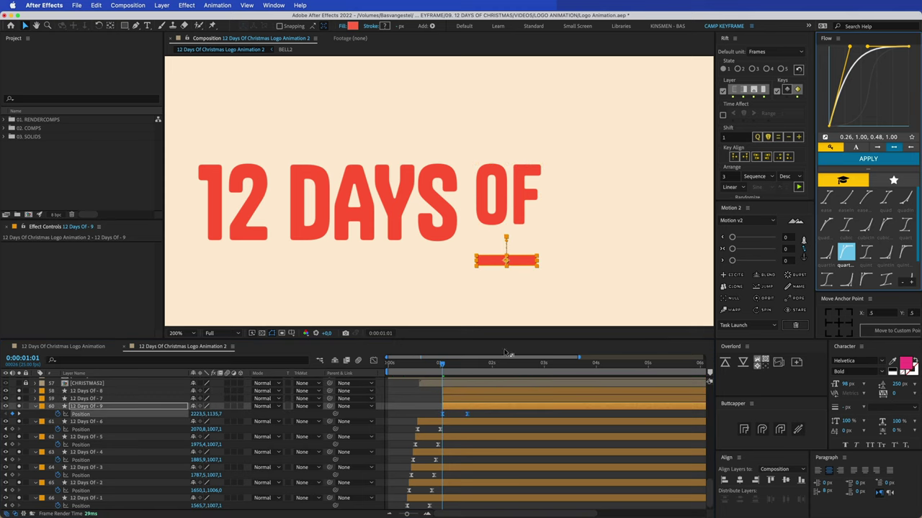
{"action": "left_click_drag", "start_coordinate": [442, 363], "coordinate": [428, 364]}
{"action": "left_click_drag", "start_coordinate": [443, 414], "coordinate": [429, 408]}
{"action": "left_click_drag", "start_coordinate": [429, 365], "coordinate": [414, 413]}
{"action": "key", "text": "space"}
{"action": "left_click", "coordinate": [843, 161]}
{"action": "left_click_drag", "start_coordinate": [424, 367], "coordinate": [419, 368]}
{"action": "key", "text": "space"}
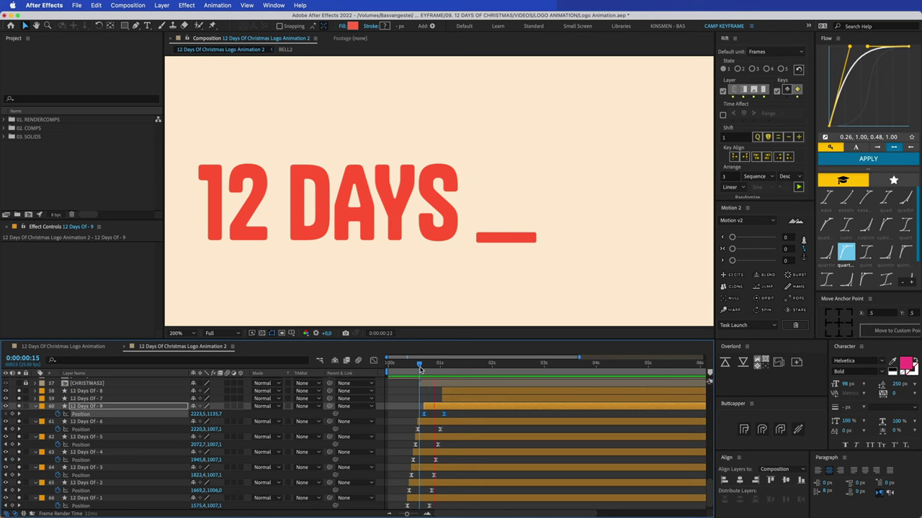
{"action": "key", "text": "space"}
Shift the O and F layers to start at about 0:00:00:18 and add Position keyframes to both at 0:00:01:05
{"action": "left_click", "coordinate": [448, 392]}
{"action": "left_click", "coordinate": [448, 400], "text": "shift"}
{"action": "left_click_drag", "start_coordinate": [449, 401], "coordinate": [432, 401]}
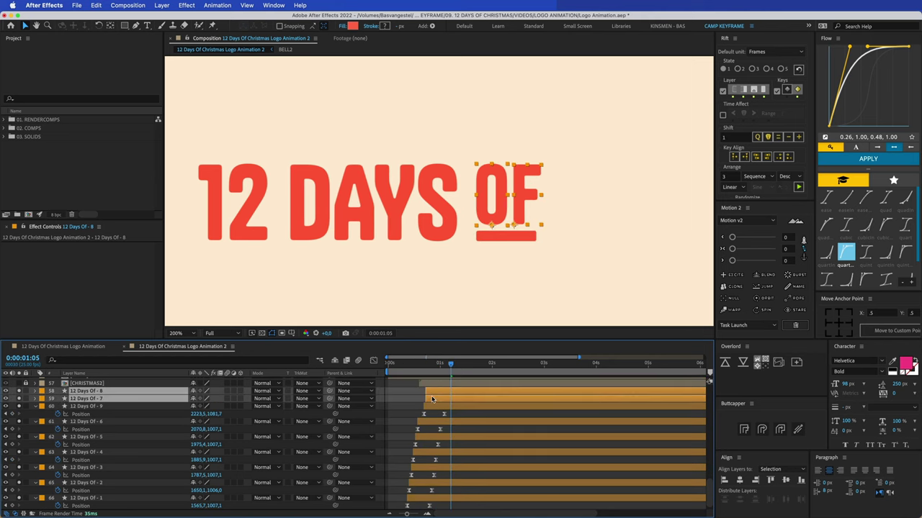
{"action": "key", "text": "alt+shift+p"}
{"action": "left_click", "coordinate": [58, 399]}
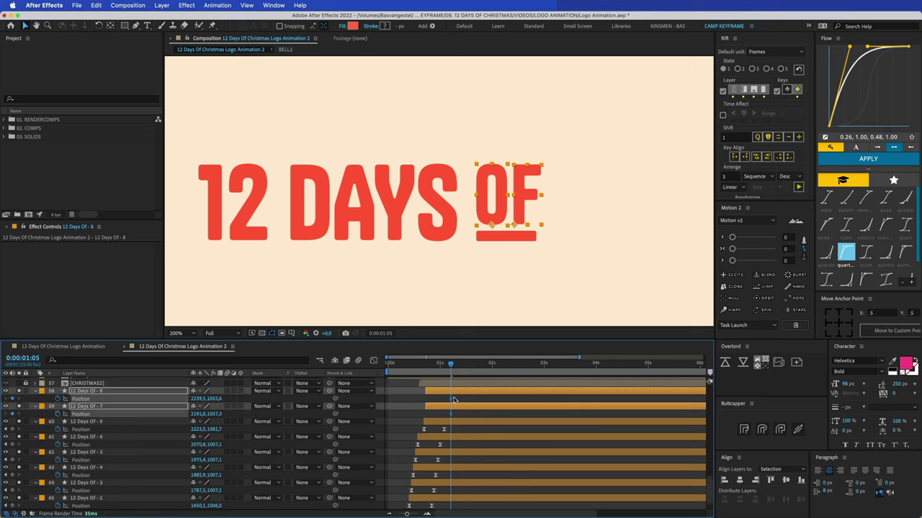
Move the O and F about 199 px down at 0:00:00:24 to set their starting position
{"action": "left_click_drag", "start_coordinate": [450, 366], "coordinate": [438, 366]}
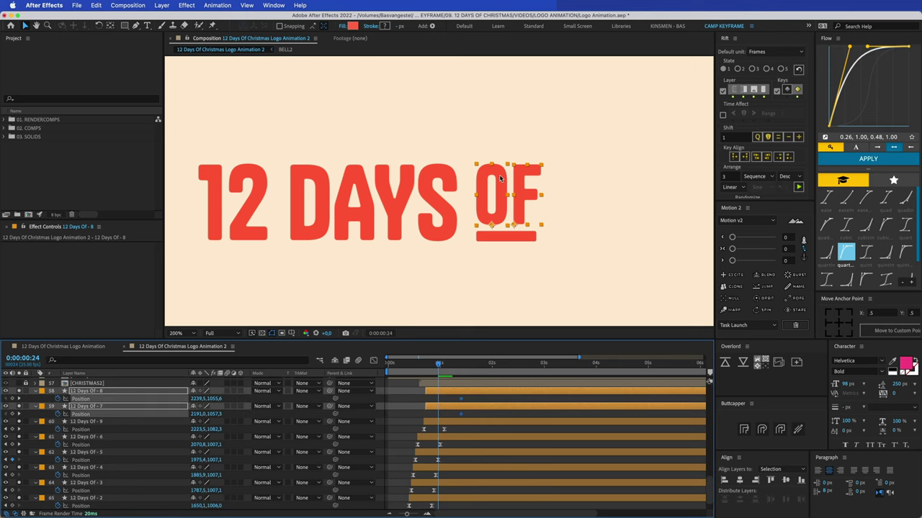
{"action": "left_click", "coordinate": [500, 178]}
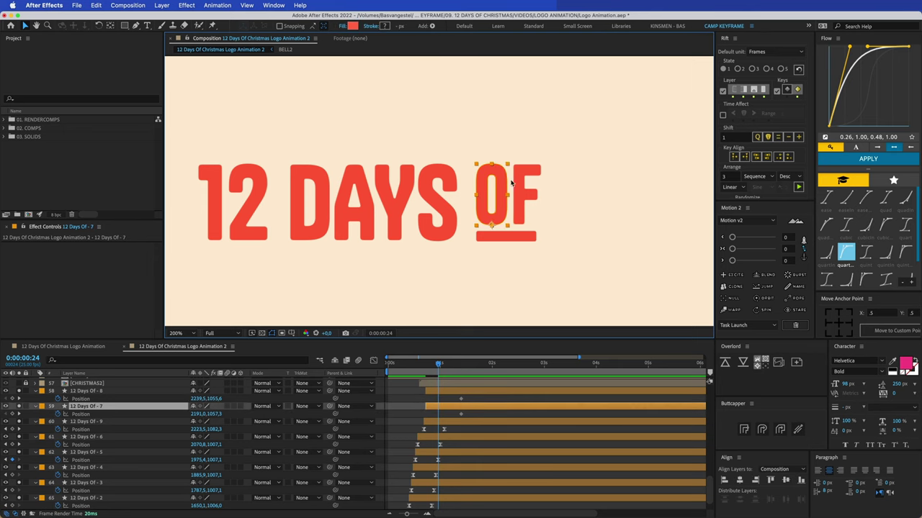
{"action": "left_click", "coordinate": [517, 183], "text": "shift"}
{"action": "left_click_drag", "start_coordinate": [516, 183], "coordinate": [516, 270]}
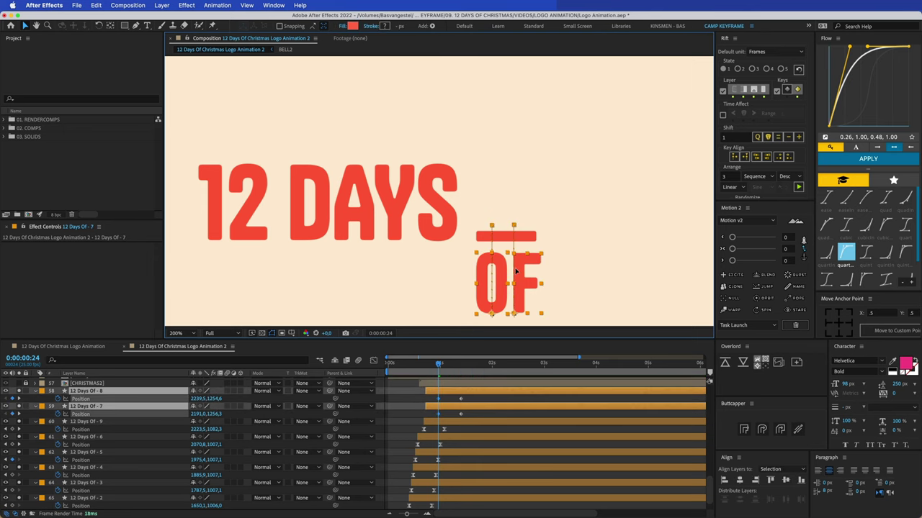
Move the O and F end keyframes to 0:00:01:18 and raise both letters about 35 px above their resting position at 0:00:01:11
{"action": "left_click_drag", "start_coordinate": [460, 401], "coordinate": [477, 418]}
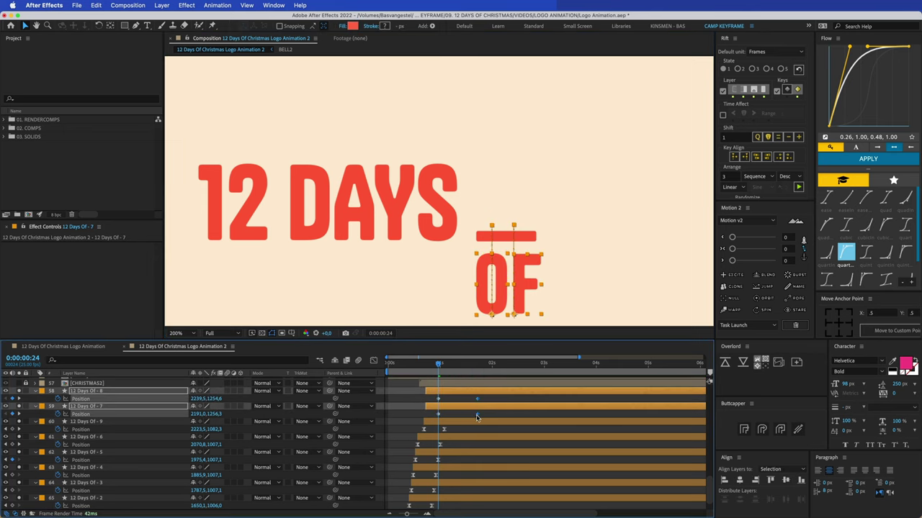
{"action": "left_click_drag", "start_coordinate": [458, 365], "coordinate": [463, 365]}
{"action": "left_click_drag", "start_coordinate": [501, 228], "coordinate": [500, 174]}
Ease the O and F rise with 0.26, 1.00, 0.48, 1.00 and their fall with 0.52, 0.00, 0.74, 0.00, and preview
{"action": "left_click_drag", "start_coordinate": [430, 398], "coordinate": [482, 417]}
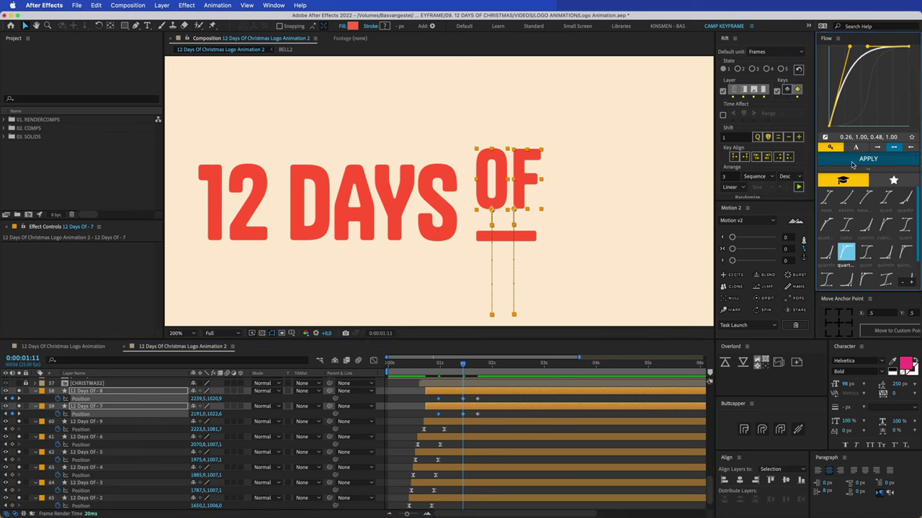
{"action": "left_click", "coordinate": [847, 246]}
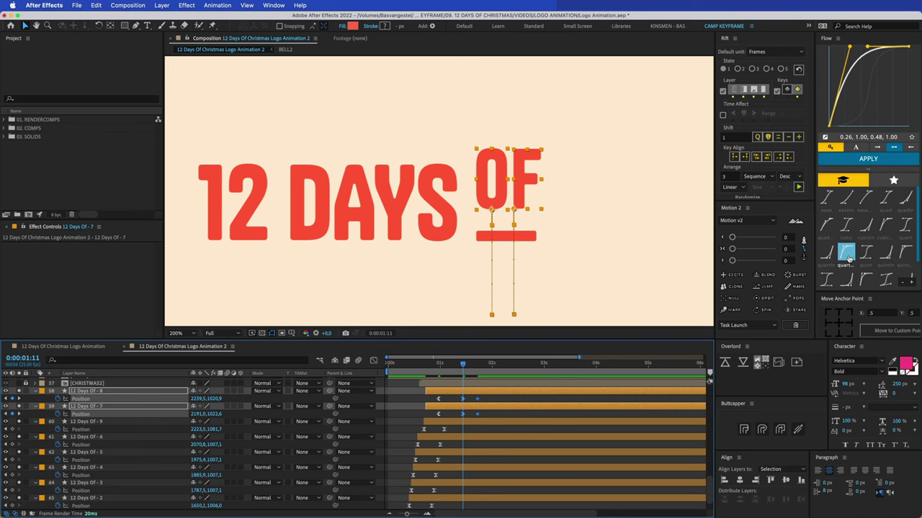
{"action": "left_click", "coordinate": [826, 251]}
{"action": "left_click", "coordinate": [867, 159]}
{"action": "left_click", "coordinate": [469, 401]}
{"action": "left_click_drag", "start_coordinate": [463, 365], "coordinate": [439, 368]}
{"action": "key", "text": "space"}
{"action": "key", "text": "space"}
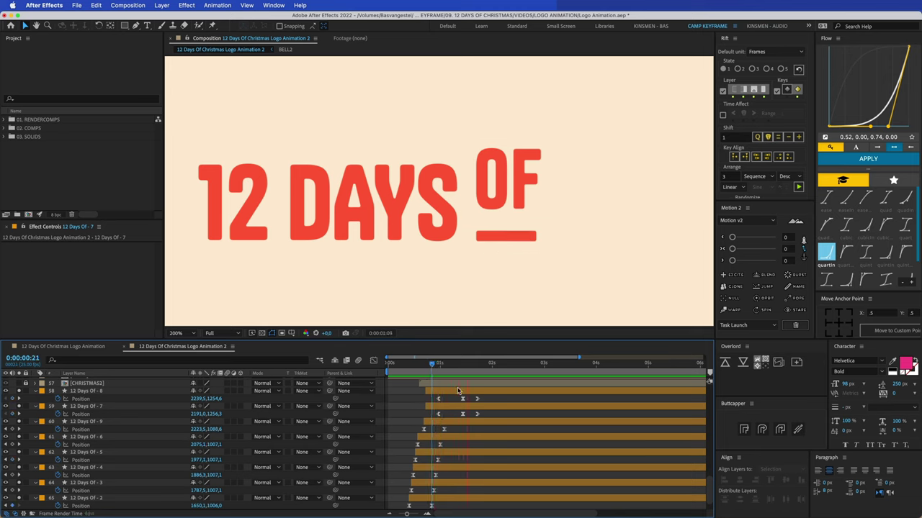
Try rotating the O and the F freehand at 0:00:01:11 and undo both rotations
{"action": "left_click", "coordinate": [464, 368]}
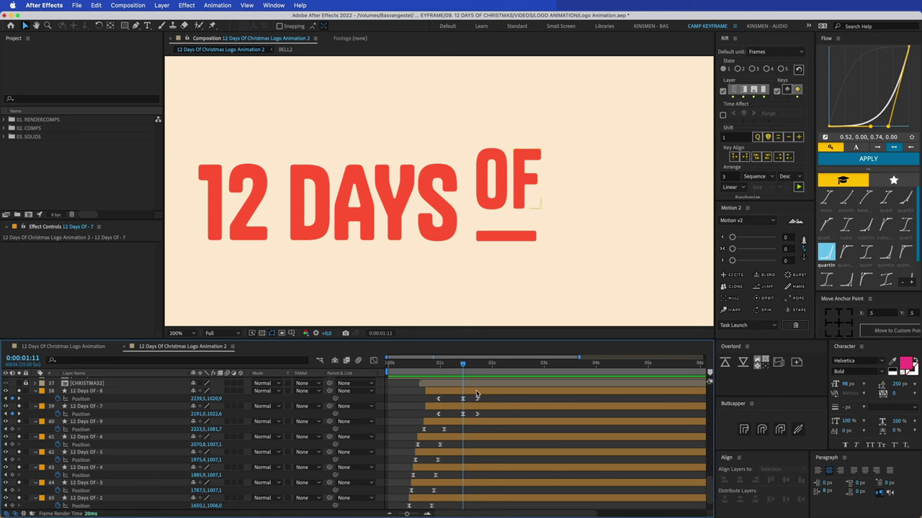
{"action": "left_click", "coordinate": [476, 394]}
{"action": "left_click", "coordinate": [480, 410], "text": "shift"}
{"action": "left_click", "coordinate": [495, 397]}
{"action": "left_click", "coordinate": [502, 165]}
{"action": "key", "text": "w"}
{"action": "mouse_move", "coordinate": [502, 161]}
{"action": "left_mouse_down"}
{"action": "mouse_move", "coordinate": [514, 158]}
{"action": "mouse_move", "coordinate": [489, 155]}
{"action": "left_mouse_up"}
{"action": "key", "text": "super+z"}
{"action": "mouse_move", "coordinate": [527, 160]}
{"action": "left_mouse_down"}
{"action": "mouse_move", "coordinate": [545, 162]}
{"action": "mouse_move", "coordinate": [522, 149]}
{"action": "left_mouse_up"}
{"action": "key", "text": "super+z"}
Add 0° Rotation keyframes to the O and F at 0:00:01:11 and copy them to about 0:00:01:23
{"action": "left_click", "coordinate": [468, 407], "text": "shift"}
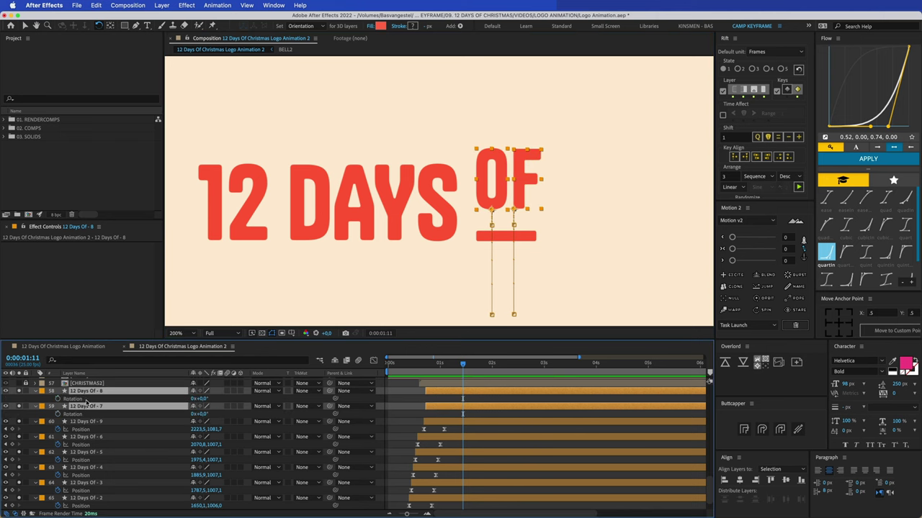
{"action": "key", "text": "alt+shift+r"}
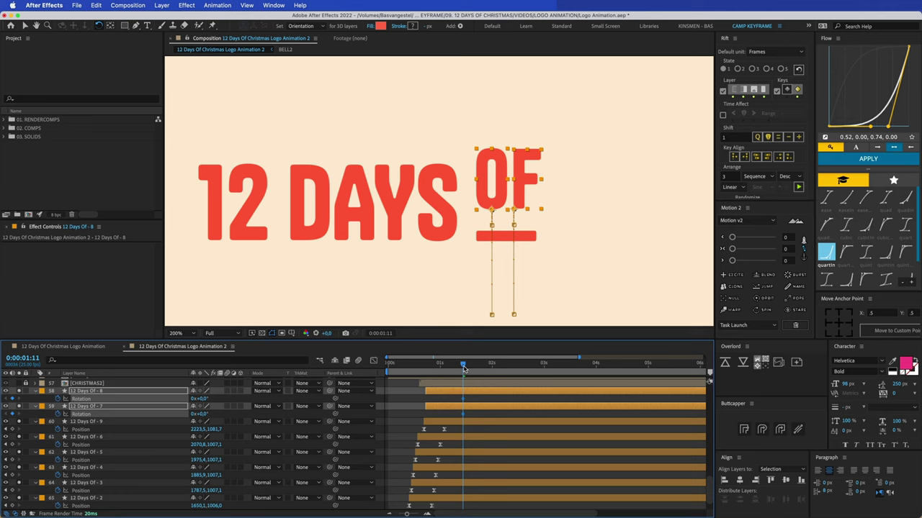
{"action": "left_click_drag", "start_coordinate": [464, 369], "coordinate": [479, 370]}
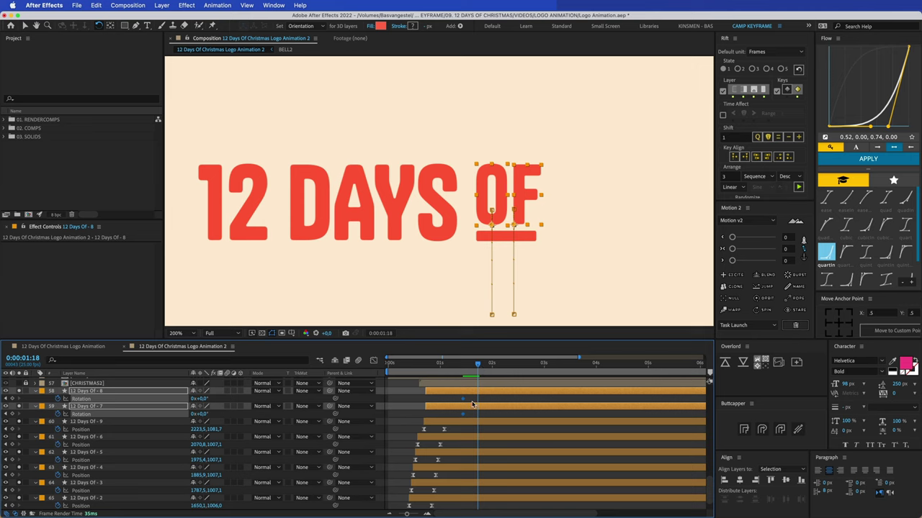
{"action": "left_click", "coordinate": [472, 403]}
{"action": "left_click", "coordinate": [463, 399]}
{"action": "key", "text": "super+c"}
{"action": "key", "text": "super+v"}
{"action": "left_click", "coordinate": [463, 414]}
{"action": "key", "text": "super+c"}
{"action": "key", "text": "super+v"}
{"action": "mouse_move", "coordinate": [486, 398]}
{"action": "left_mouse_down"}
{"action": "mouse_move", "coordinate": [474, 418]}
{"action": "mouse_move", "coordinate": [486, 415]}
{"action": "left_mouse_up"}
{"action": "left_click", "coordinate": [484, 403]}
Rotate the F to about 7.9° and the O to about -5.7° at 0:00:01:18, and apply Excite to their Rotation keyframes
{"action": "left_click", "coordinate": [528, 173]}
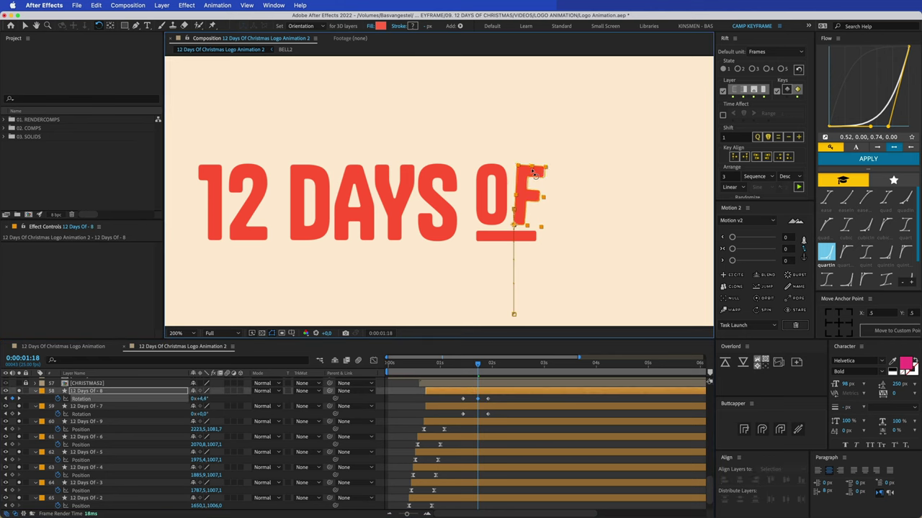
{"action": "left_click", "coordinate": [491, 173]}
{"action": "left_click_drag", "start_coordinate": [497, 400], "coordinate": [457, 417]}
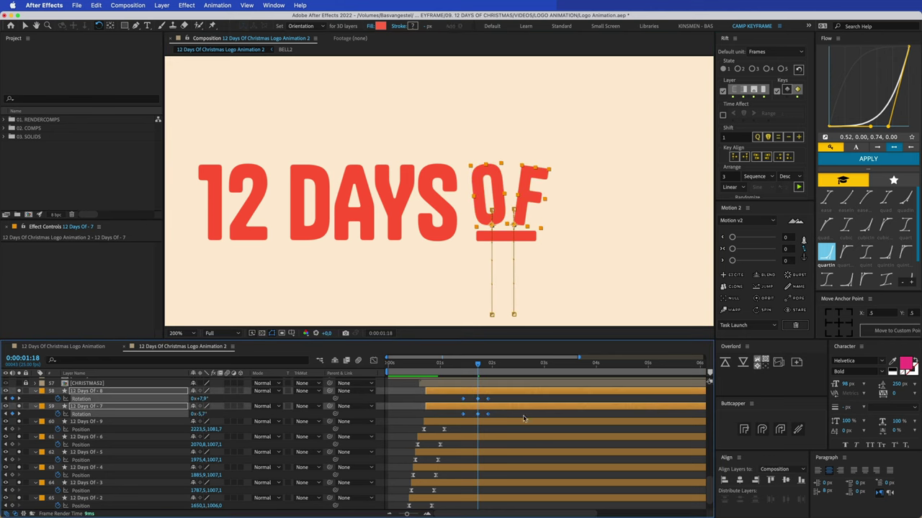
{"action": "left_click", "coordinate": [732, 276]}
{"action": "left_click_drag", "start_coordinate": [471, 366], "coordinate": [458, 367]}
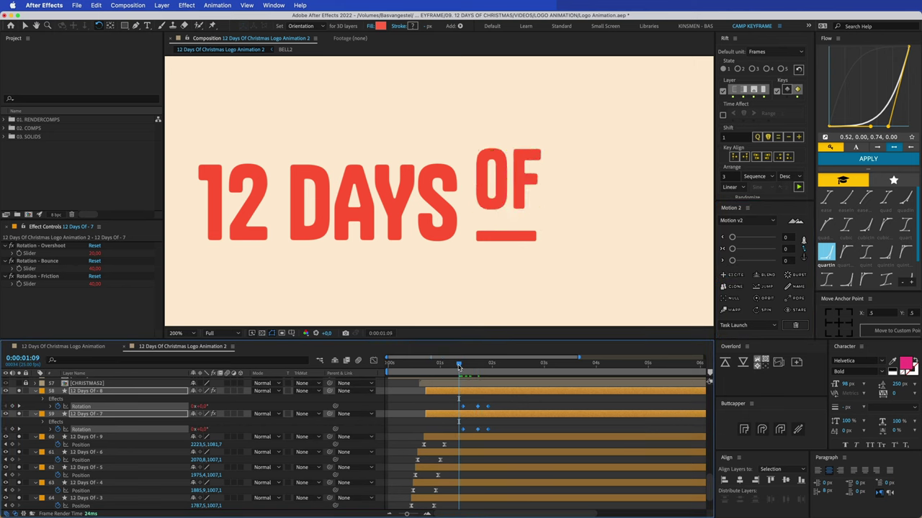
{"action": "key", "text": "space"}
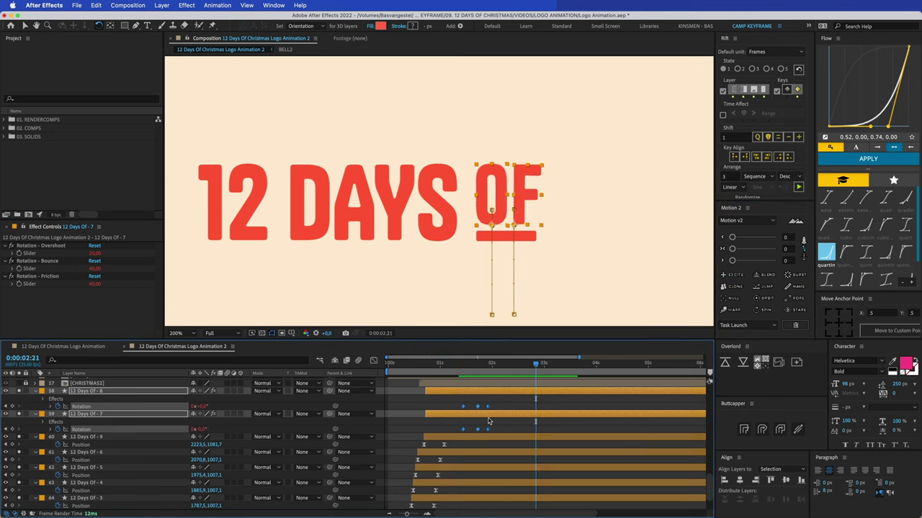
Tighten the O and F Rotation keyframes to three frames apart starting at 0:00:01:18, previewing the bounce
{"action": "left_click_drag", "start_coordinate": [455, 403], "coordinate": [458, 434]}
{"action": "left_click_drag", "start_coordinate": [486, 365], "coordinate": [484, 367]}
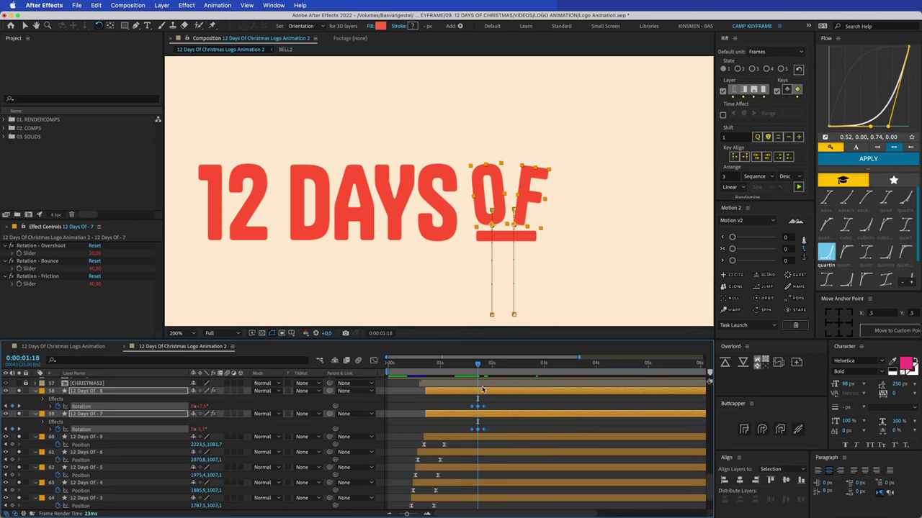
{"action": "key", "text": "space"}
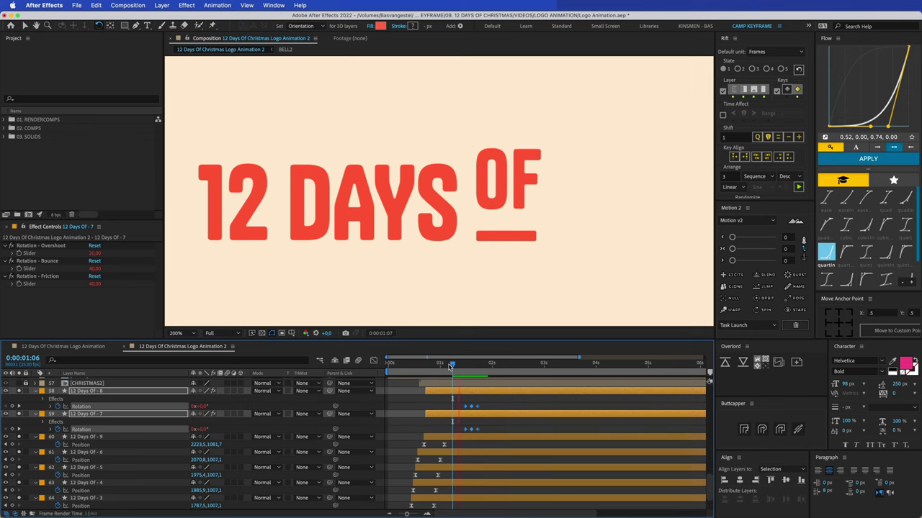
{"action": "left_click_drag", "start_coordinate": [478, 366], "coordinate": [455, 369]}
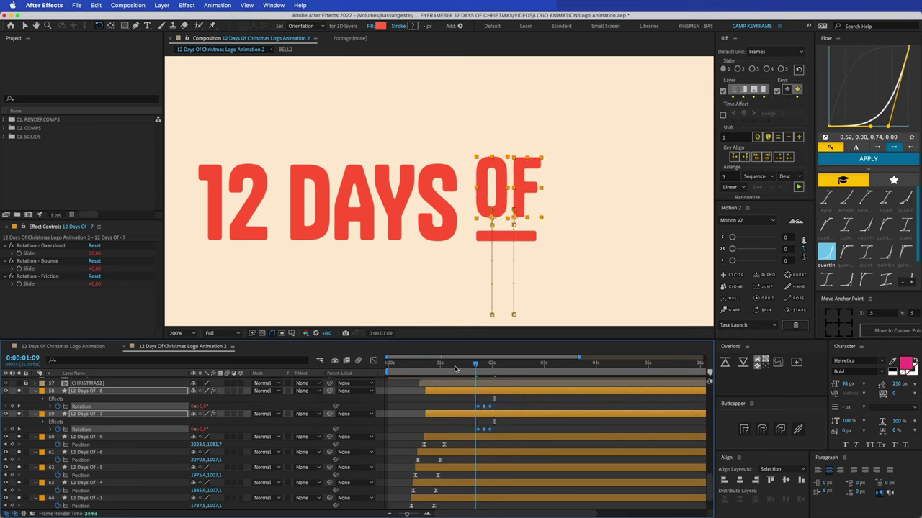
{"action": "key", "text": "space"}
{"action": "left_click", "coordinate": [495, 402]}
Reduce the outward tilt of the F and the O at 0:00:01:21 and preview the bounce
{"action": "left_click", "coordinate": [485, 367]}
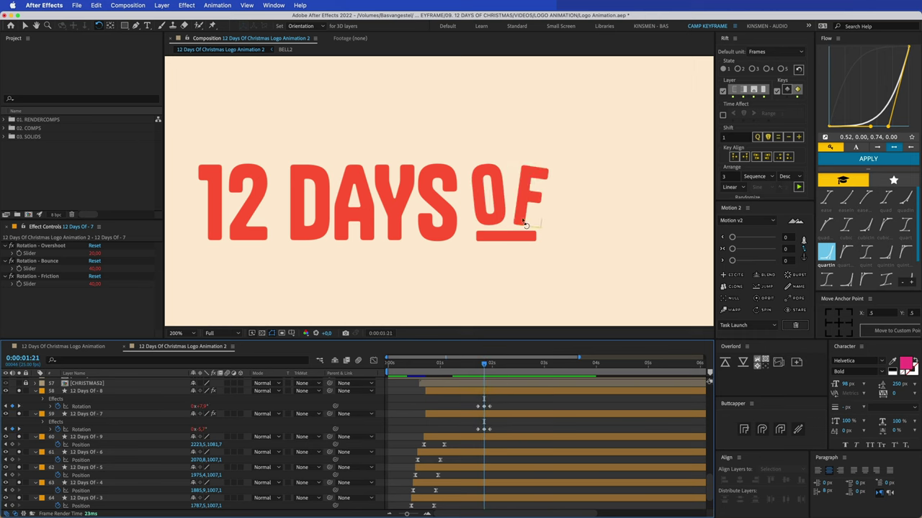
{"action": "left_click", "coordinate": [542, 170]}
{"action": "left_click_drag", "start_coordinate": [542, 173], "coordinate": [536, 171]}
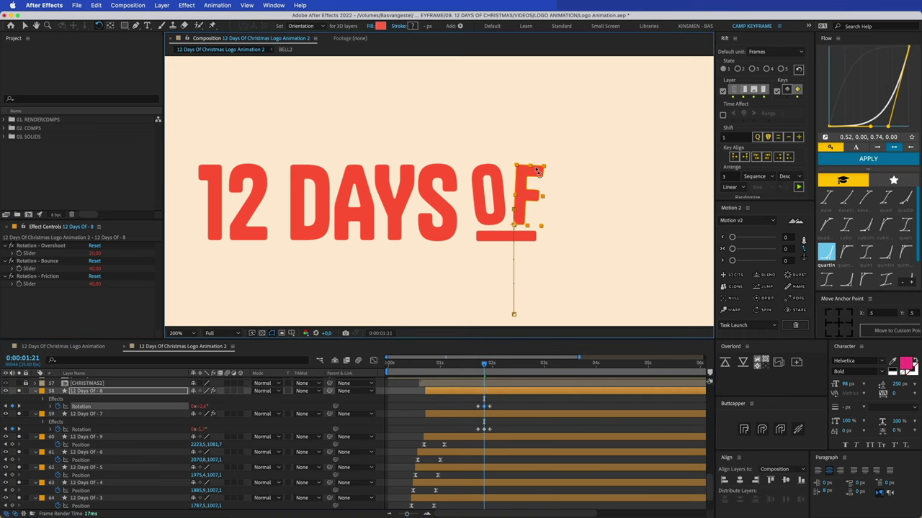
{"action": "left_click", "coordinate": [487, 172]}
{"action": "left_click_drag", "start_coordinate": [482, 372], "coordinate": [473, 369]}
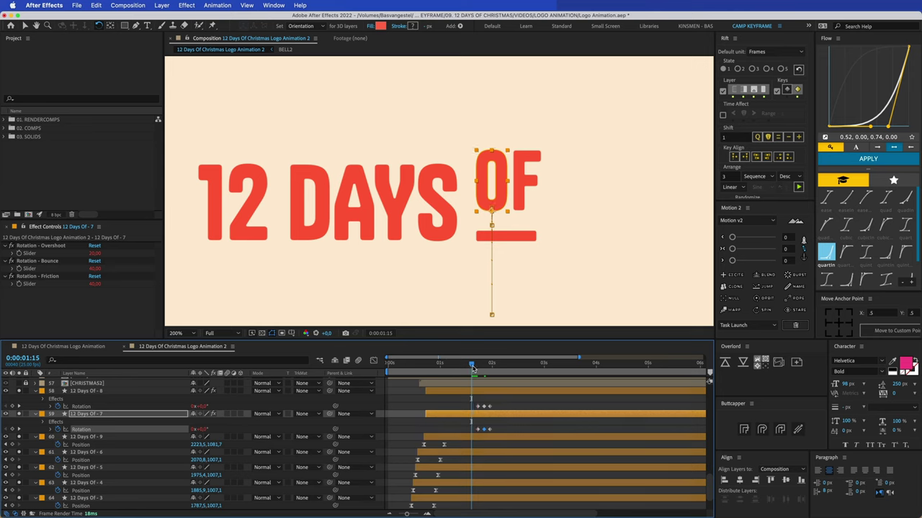
{"action": "key", "text": "space"}
Delay the F's Rotation keyframes by one frame and scrub through the move
{"action": "left_click_drag", "start_coordinate": [498, 402], "coordinate": [474, 409]}
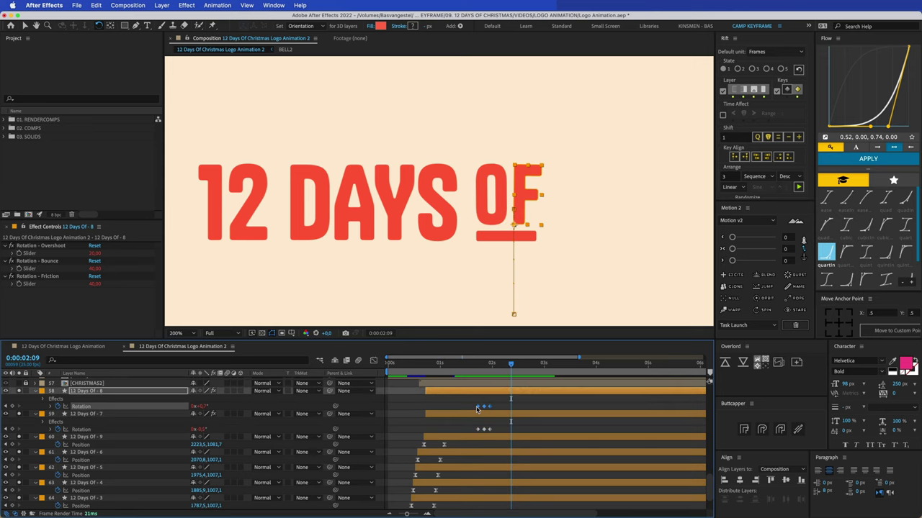
{"action": "left_click", "coordinate": [455, 368]}
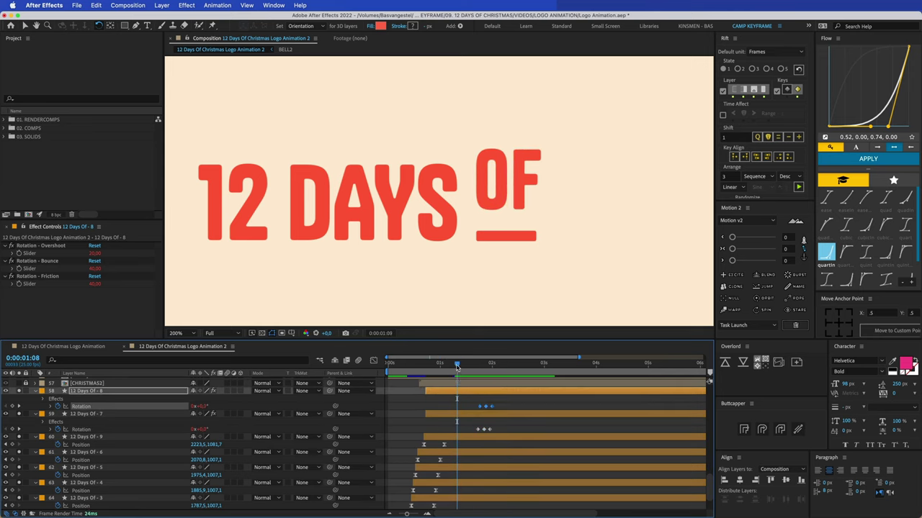
{"action": "left_click_drag", "start_coordinate": [488, 369], "coordinate": [423, 382]}
Reveal all keyframes of the O and F and shift their Position and Rotation keyframes about four frames earlier
{"action": "left_click", "coordinate": [453, 414], "text": "shift"}
{"action": "key", "text": "u"}
{"action": "left_click_drag", "start_coordinate": [510, 399], "coordinate": [428, 432]}
{"action": "left_click_drag", "start_coordinate": [446, 366], "coordinate": [413, 371]}
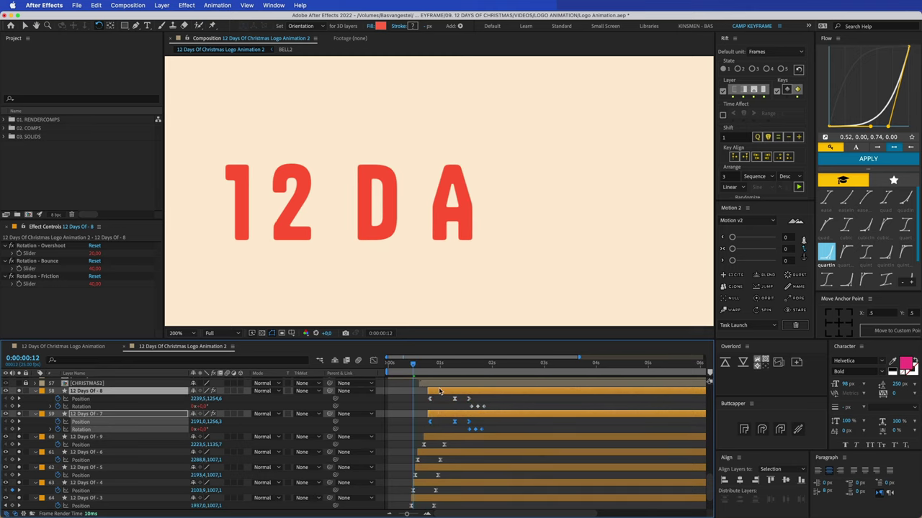
Offset the F layer one frame later than the O and preview the whole 12 DAYS OF animation
{"action": "key", "text": "space"}
{"action": "left_click", "coordinate": [444, 416]}
{"action": "left_click_drag", "start_coordinate": [443, 395], "coordinate": [415, 370]}
{"action": "key", "text": "space"}
{"action": "key", "text": "space"}
Draw a green rectangle covering the OF letters, with its lower edge on the underline
{"action": "key", "text": "super+shift+a"}
{"action": "left_click", "coordinate": [124, 26]}
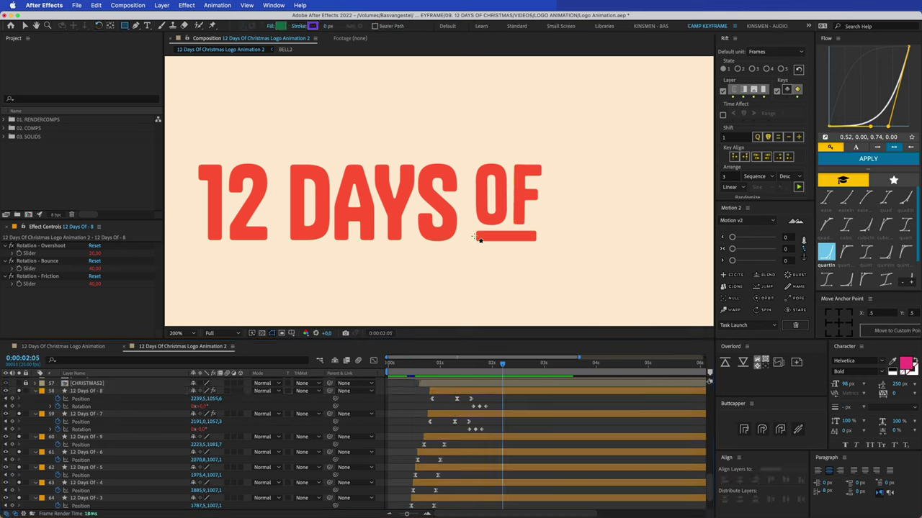
{"action": "left_click_drag", "start_coordinate": [475, 237], "coordinate": [540, 140]}
{"action": "key", "text": "super+shift+bracketleft"}
{"action": "key", "text": "v"}
Move the rectangle layer directly above the O's layer, 12 Days Of - 7
{"action": "left_click_drag", "start_coordinate": [91, 493], "coordinate": [99, 404]}
{"action": "scroll", "coordinate": [108, 415], "scroll_direction": "up", "scroll_amount": 4}
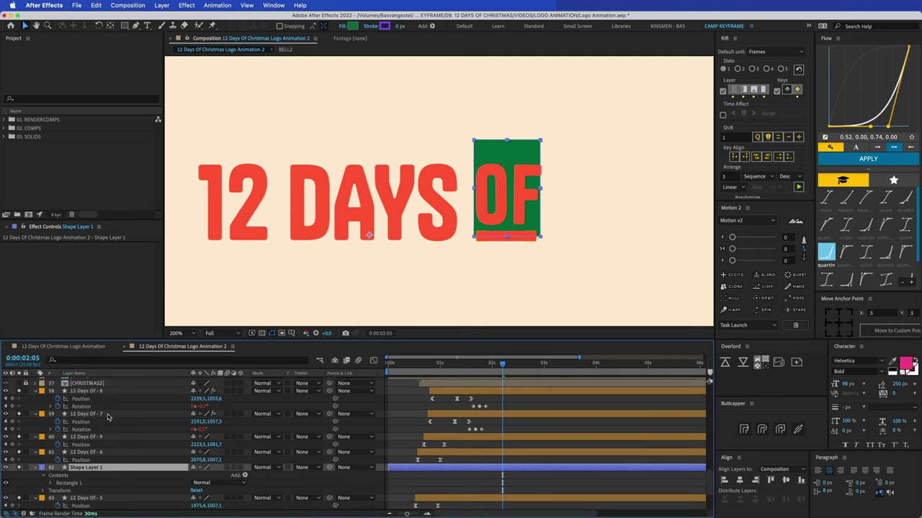
{"action": "key", "text": "super+bracketright"}
{"action": "key", "text": "super+bracketright"}
{"action": "key", "text": "super+bracketright"}
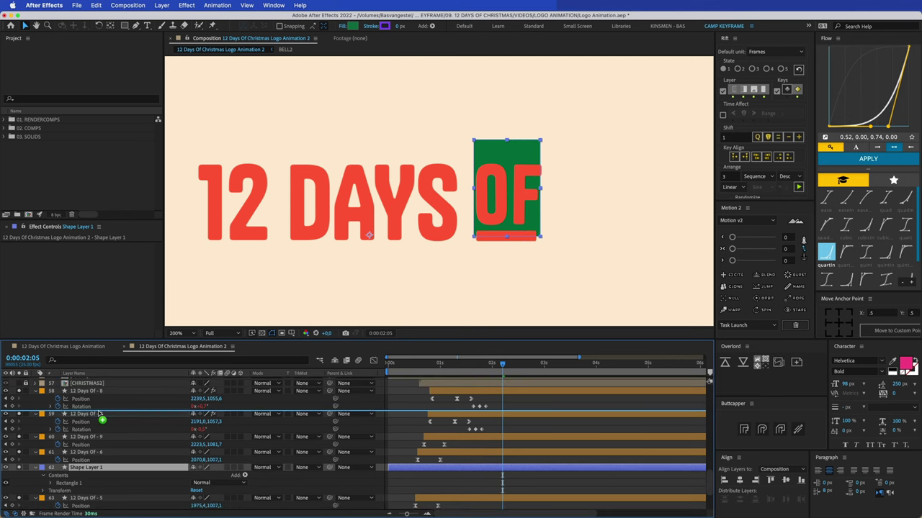
{"action": "left_click", "coordinate": [94, 447]}
{"action": "left_click", "coordinate": [422, 430]}
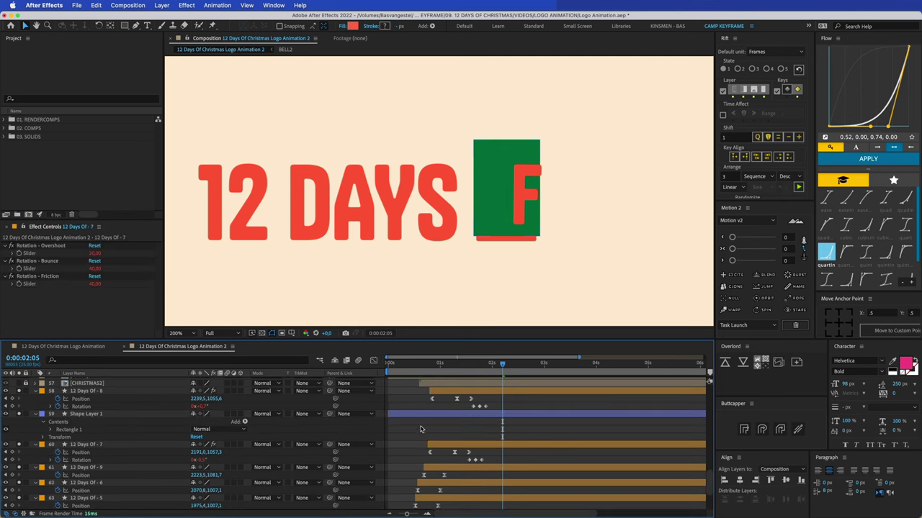
Duplicate the rectangle and place the copy directly above the F's layer, 12 Days Of - 8
{"action": "left_click", "coordinate": [415, 416]}
{"action": "key", "text": "super+d"}
{"action": "key", "text": "super+bracketright"}
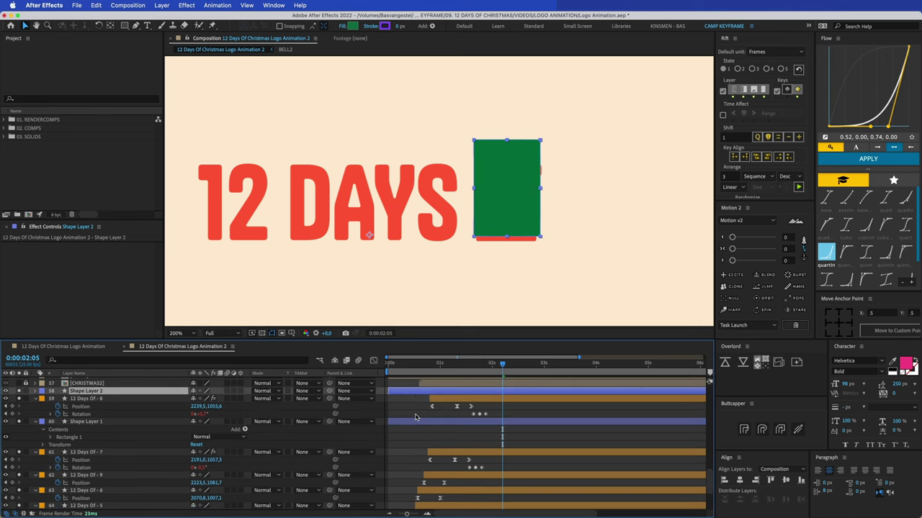
Set the O and F layers to use the rectangle above each as an Alpha Matte
{"action": "left_click", "coordinate": [442, 455]}
{"action": "left_click", "coordinate": [308, 453]}
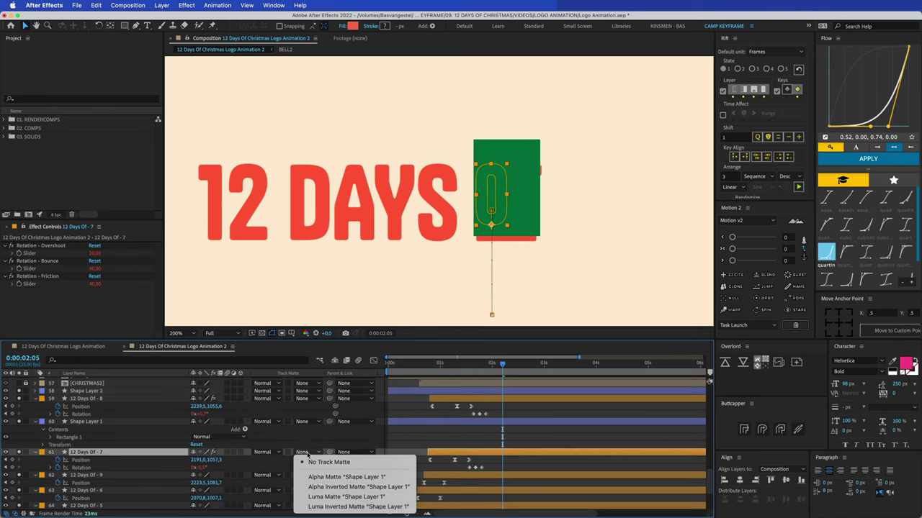
{"action": "left_click", "coordinate": [332, 478]}
{"action": "left_click", "coordinate": [454, 401]}
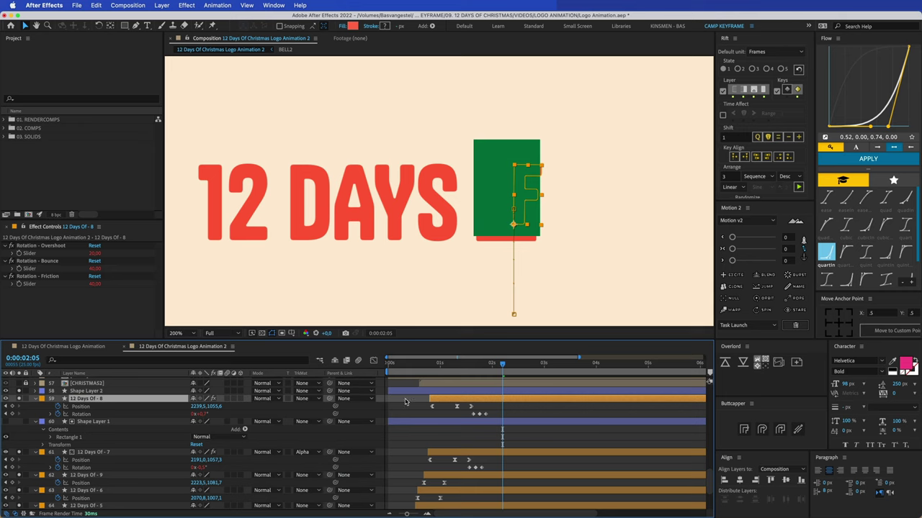
{"action": "left_click", "coordinate": [308, 400]}
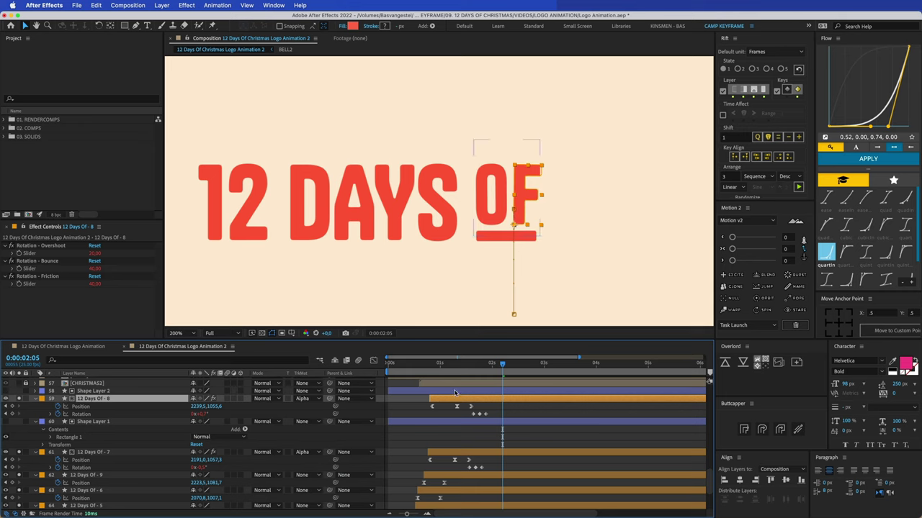
Parent both matte rectangles, Shape Layer 1 and Shape Layer 2, to the underline layer 12 Days Of - 9
{"action": "left_click", "coordinate": [456, 391]}
{"action": "left_click", "coordinate": [446, 422]}
{"action": "left_click", "coordinate": [413, 393], "text": "super"}
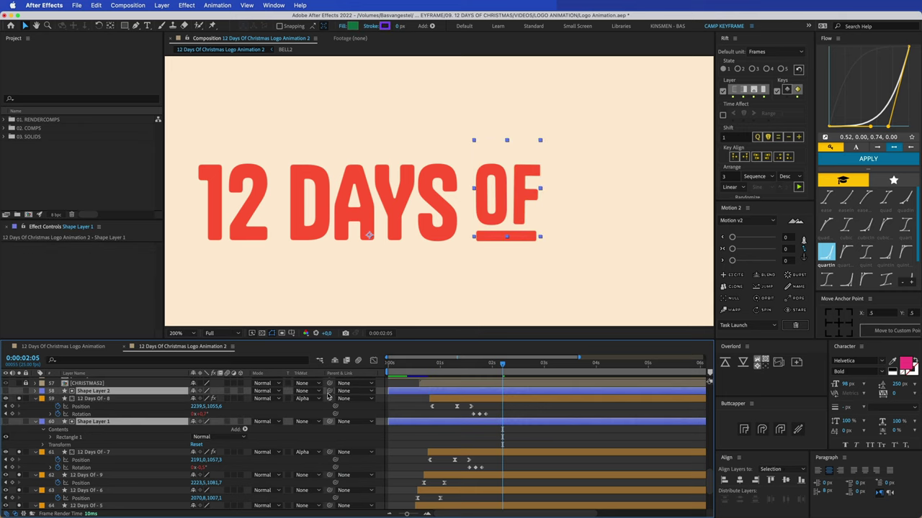
{"action": "left_click", "coordinate": [446, 476]}
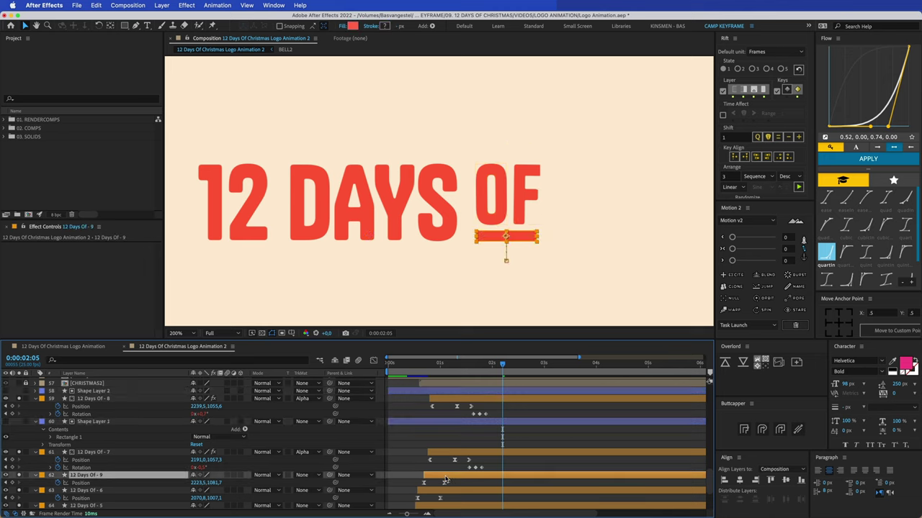
{"action": "left_click", "coordinate": [393, 392]}
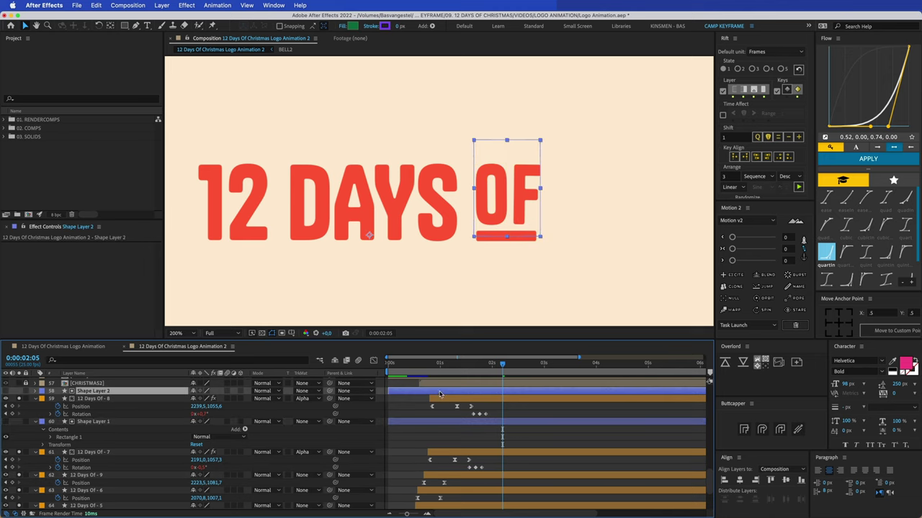
{"action": "left_click", "coordinate": [405, 422], "text": "super"}
{"action": "left_click_drag", "start_coordinate": [330, 395], "coordinate": [458, 476]}
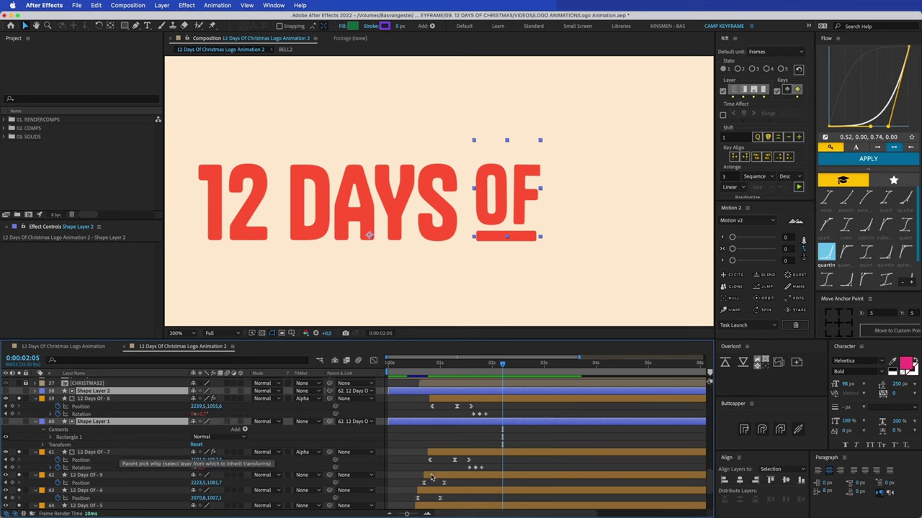
{"action": "left_click", "coordinate": [453, 475]}
{"action": "left_click", "coordinate": [441, 462]}
Trim the start of Shape Layer 2 to 0:00:00:20 and Shape Layer 1 to 0:00:00:19, and collapse the layer properties
{"action": "left_click", "coordinate": [448, 393]}
{"action": "left_click_drag", "start_coordinate": [440, 365], "coordinate": [432, 369]}
{"action": "key", "text": "alt+bracketleft"}
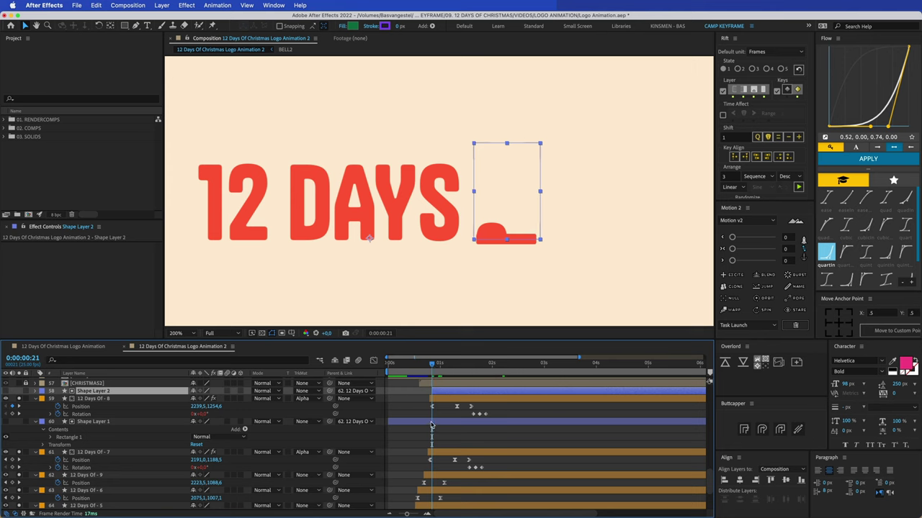
{"action": "key", "text": "Page_Up"}
{"action": "left_click", "coordinate": [435, 424]}
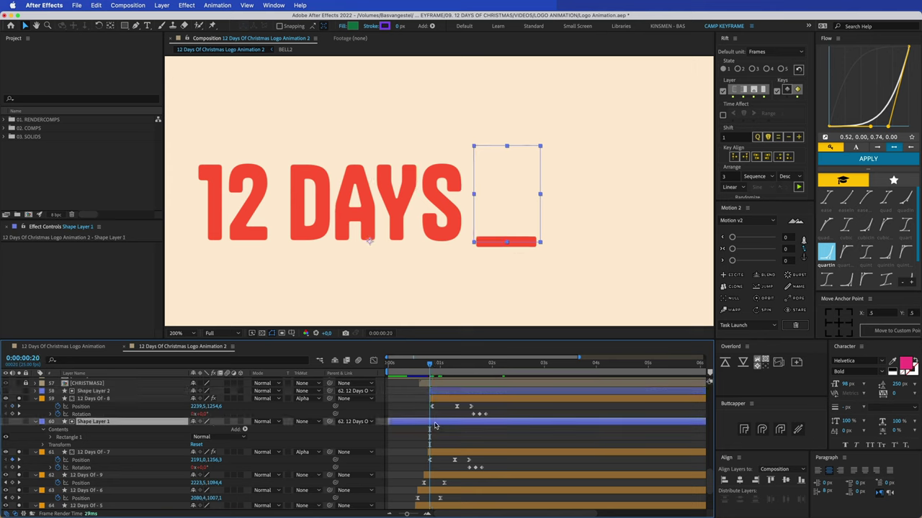
{"action": "key", "text": "Page_Up"}
{"action": "key", "text": "alt+bracketleft"}
{"action": "left_click", "coordinate": [442, 439]}
{"action": "key", "text": "u"}
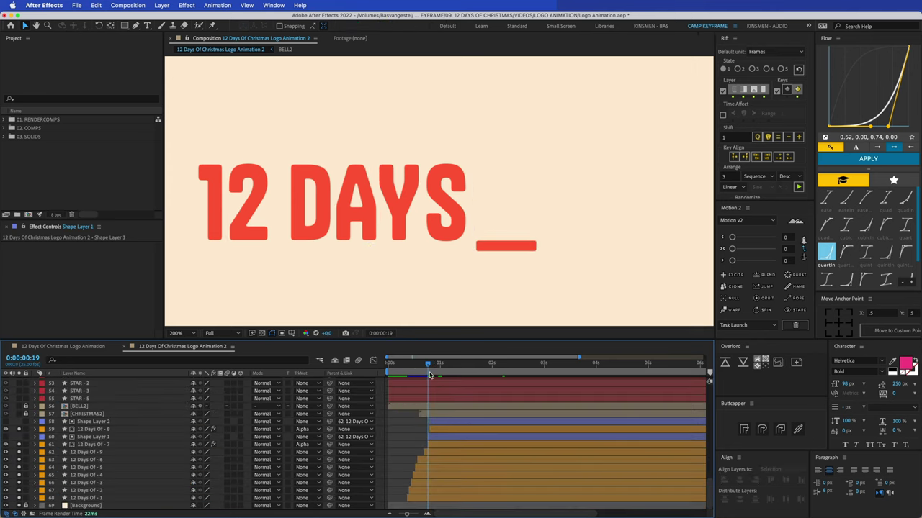
Preview the OF letters rising from behind the underline in the full frame
{"action": "key", "text": "space"}
{"action": "key", "text": "space"}
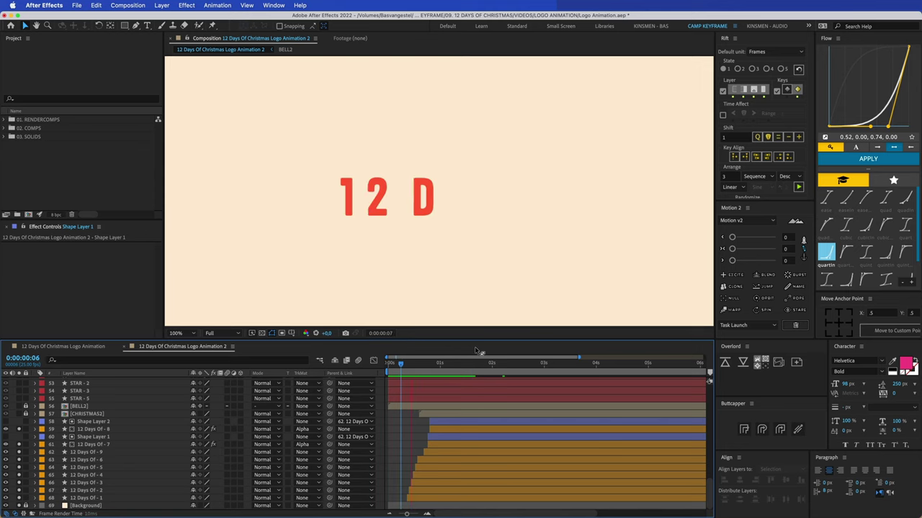
{"action": "key", "text": "comma"}
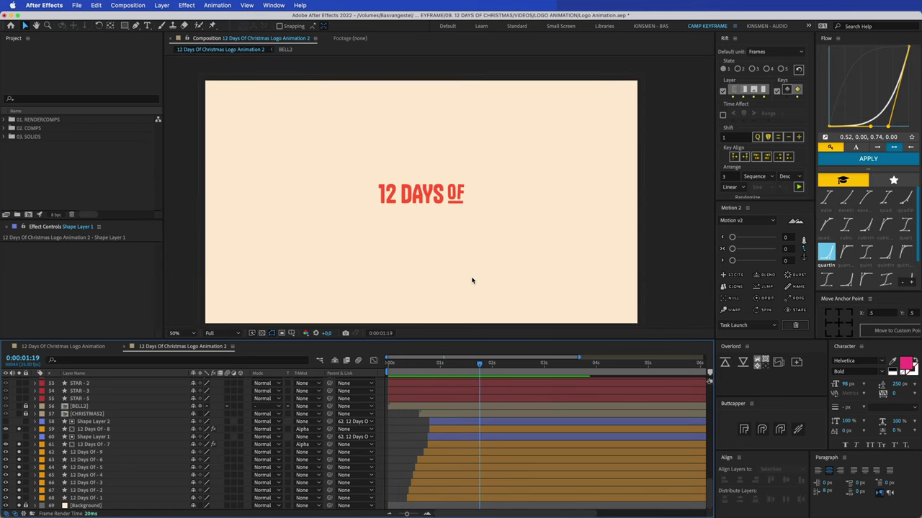
Shift the F's starting Position at 0:00:00:21 left to about 2216,5, 1254,6
{"action": "left_click_drag", "start_coordinate": [452, 365], "coordinate": [432, 367]}
{"action": "key", "text": "period"}
{"action": "key", "text": "period"}
{"action": "key", "text": "Page_Down"}
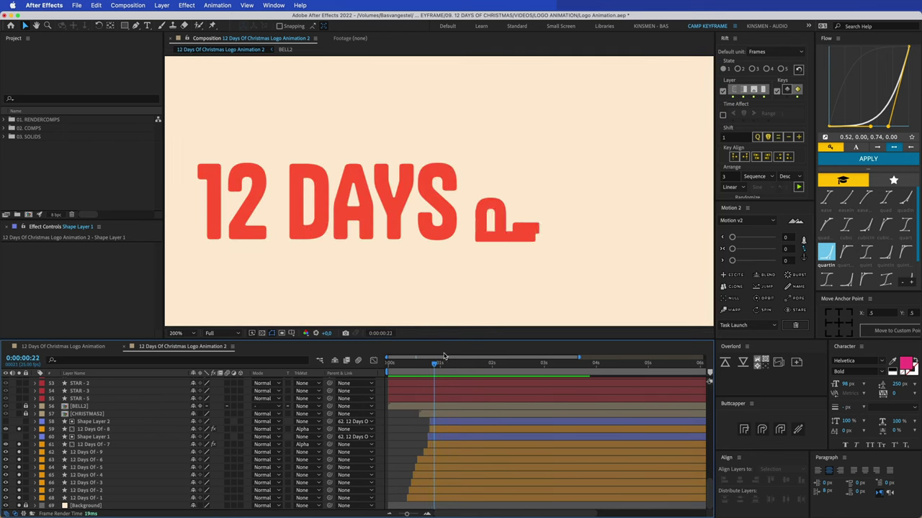
{"action": "left_click", "coordinate": [533, 227]}
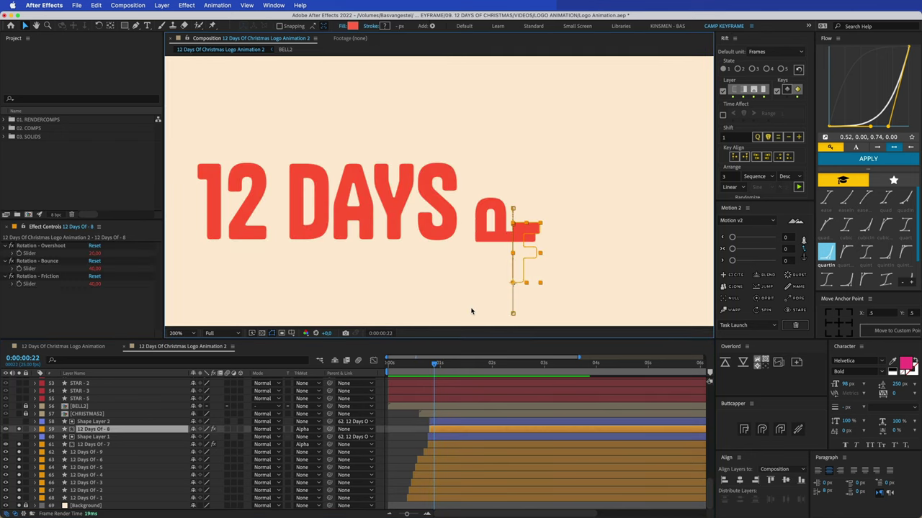
{"action": "key", "text": "p"}
{"action": "left_click_drag", "start_coordinate": [434, 366], "coordinate": [432, 365]}
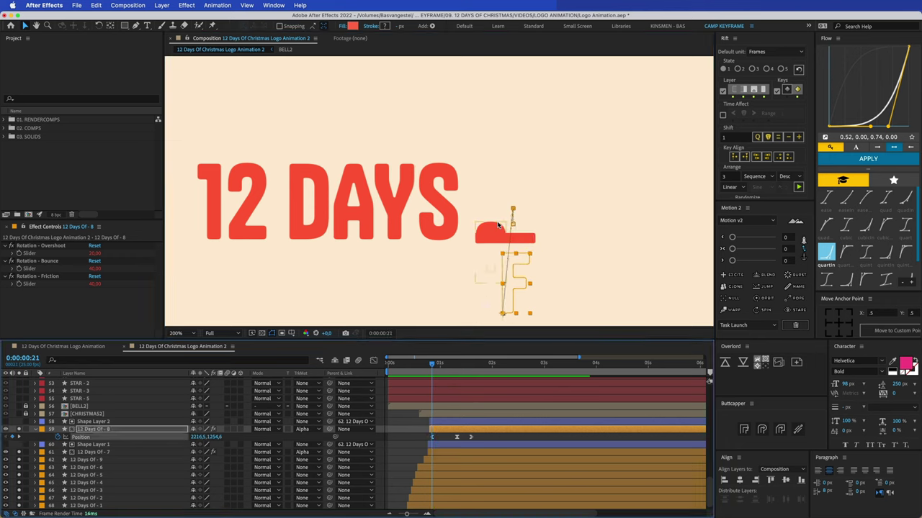
Shift the O's starting Position right to about 2211,0, 1256,5 and preview the slanted rise
{"action": "left_click", "coordinate": [497, 225]}
{"action": "key", "text": "u"}
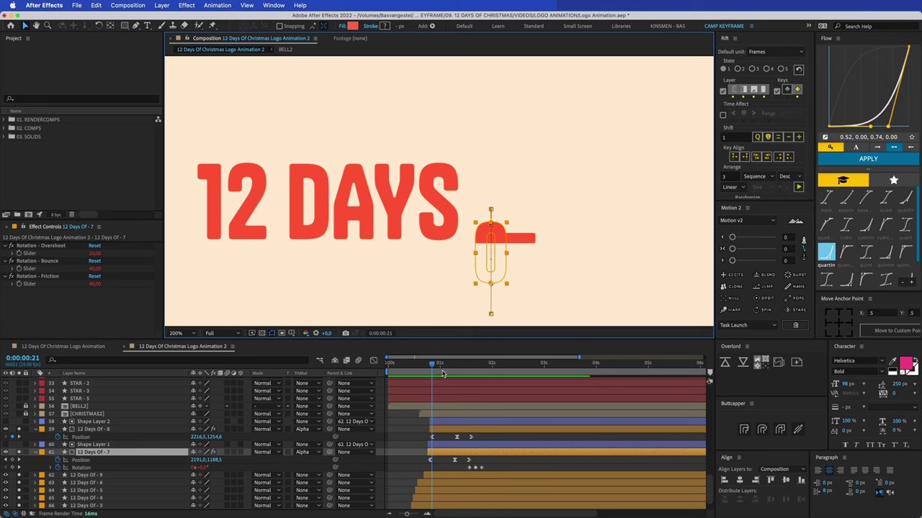
{"action": "left_click_drag", "start_coordinate": [432, 366], "coordinate": [422, 366]}
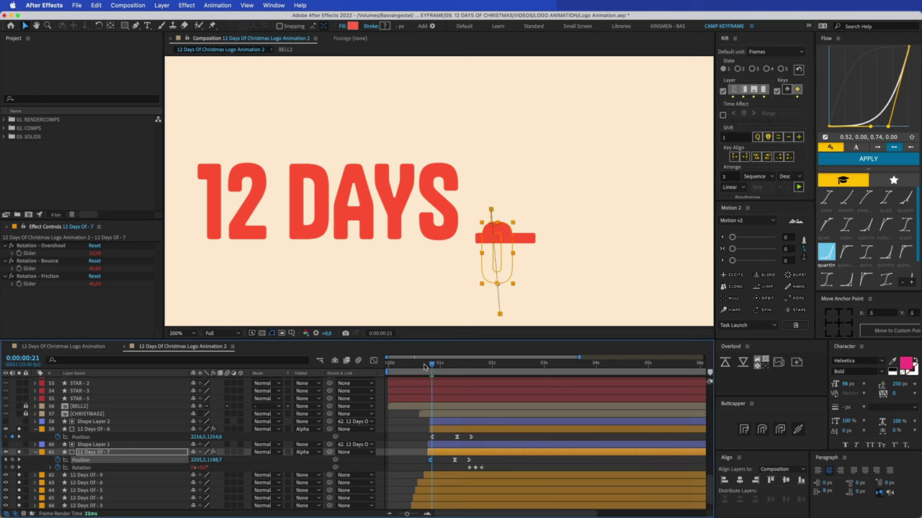
{"action": "key", "text": "space"}
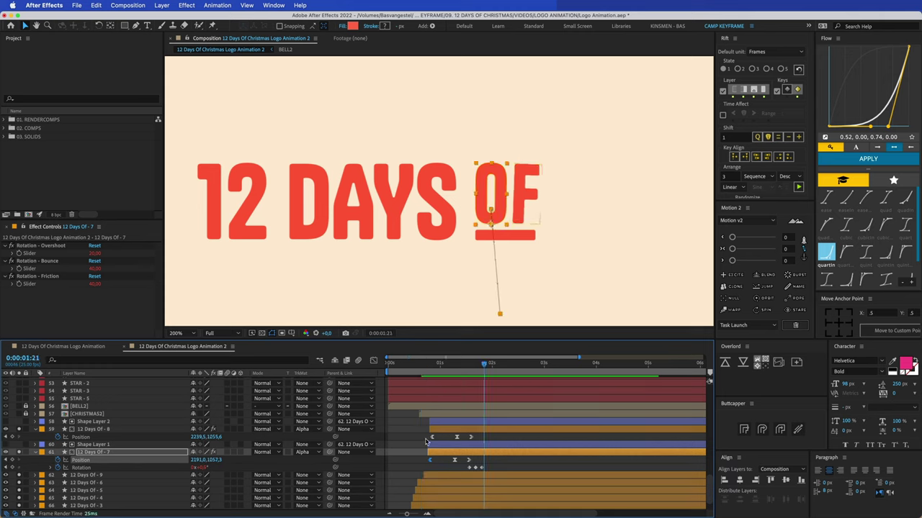
Widen the F's matte rectangle to the right beyond the letter's edge and preview the OF reveal
{"action": "left_click_drag", "start_coordinate": [504, 368], "coordinate": [493, 368]}
{"action": "left_click", "coordinate": [501, 421]}
{"action": "left_click_drag", "start_coordinate": [542, 188], "coordinate": [574, 189]}
{"action": "left_click_drag", "start_coordinate": [557, 196], "coordinate": [535, 201]}
{"action": "key", "text": "ctrl+Down"}
{"action": "key", "text": "ctrl+Down"}
{"action": "left_click_drag", "start_coordinate": [494, 366], "coordinate": [418, 376]}
{"action": "key", "text": "space"}
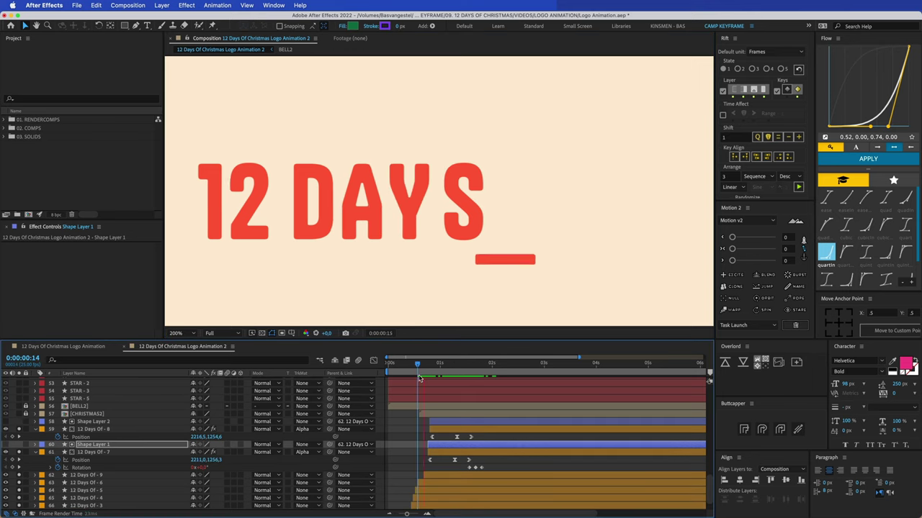
Collapse the revealed keyframes and preview the whole 12 DAYS OF animation in the full frame
{"action": "left_click", "coordinate": [409, 433]}
{"action": "key", "text": "u"}
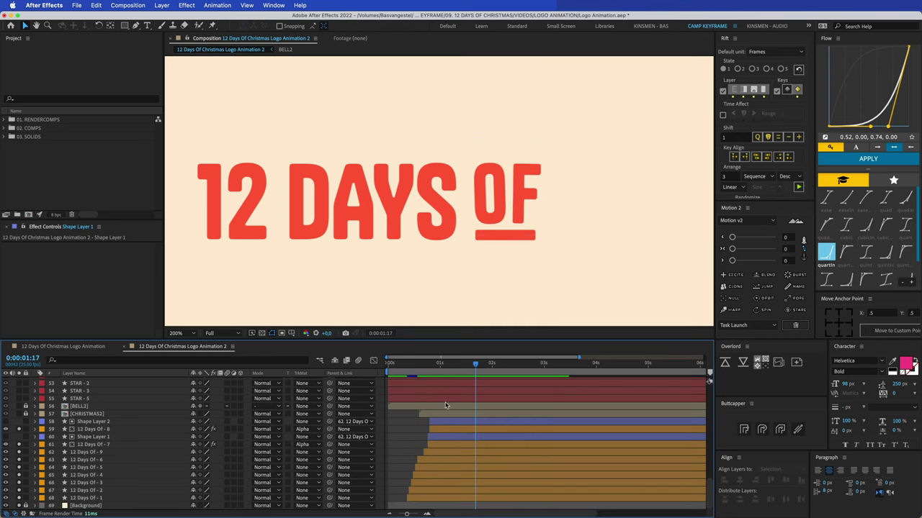
{"action": "scroll", "coordinate": [514, 295], "scroll_direction": "down", "scroll_amount": 3}
{"action": "left_click_drag", "start_coordinate": [468, 368], "coordinate": [394, 374]}
{"action": "key", "text": "space"}
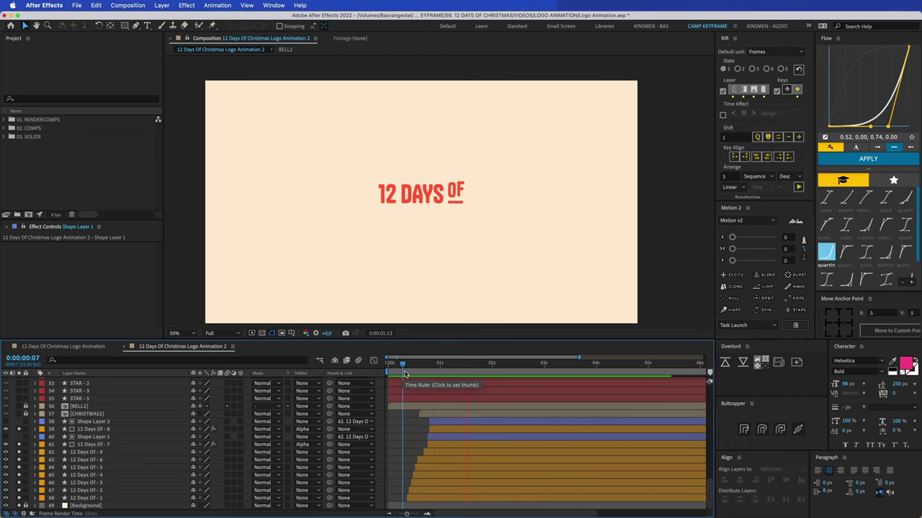
Pre-compose all 12 Days Of letter layers and their two mattes as 12 DAYS OF2, moving all attributes
{"action": "left_click", "coordinate": [438, 423]}
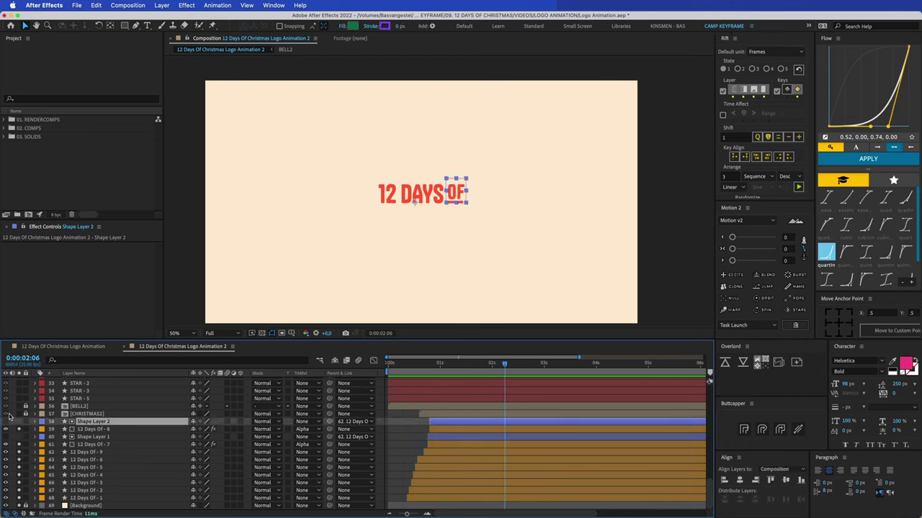
{"action": "left_click", "coordinate": [435, 498], "text": "shift"}
{"action": "key", "text": "super+shift+c"}
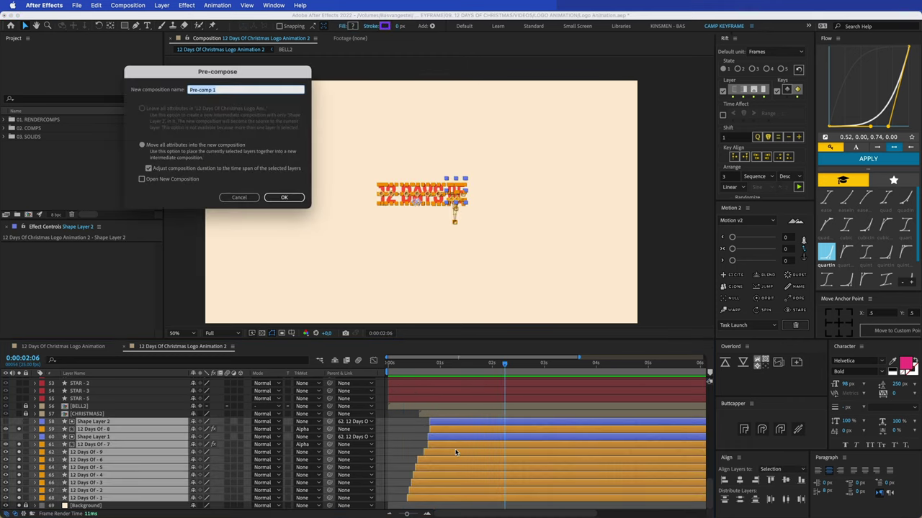
{"action": "type", "text": "12 DAYS OF2"}
{"action": "key", "text": "Return"}
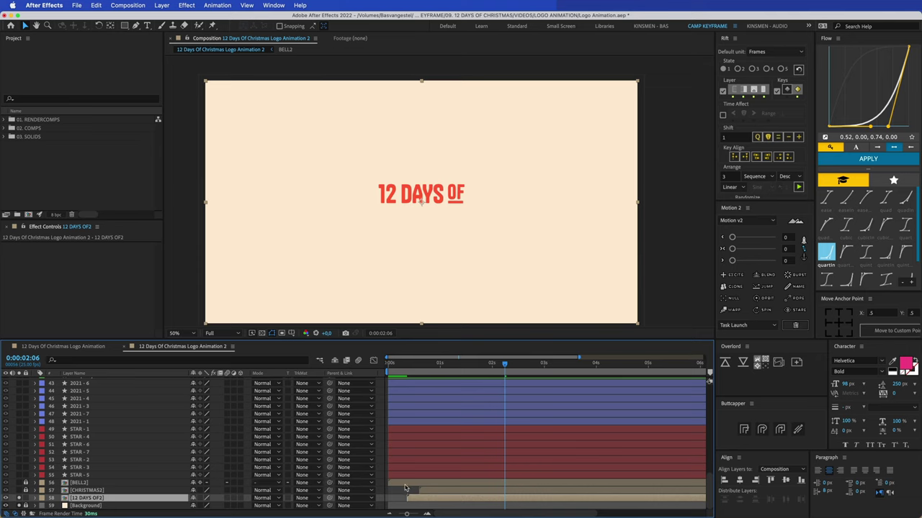
Lock the 12 DAYS OF2 precomp and turn off its solo, leaving only the Background layer soloed
{"action": "left_click", "coordinate": [29, 498]}
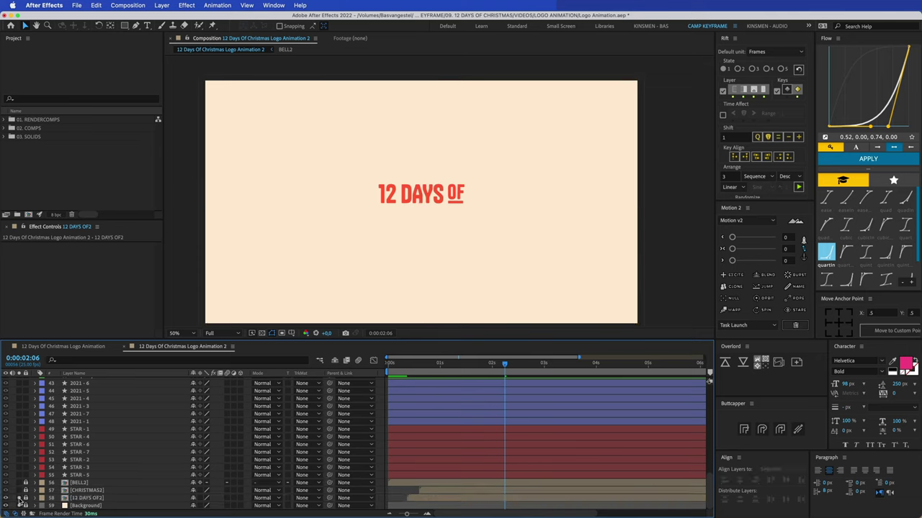
{"action": "left_click", "coordinate": [19, 504]}
{"action": "left_click", "coordinate": [22, 505]}
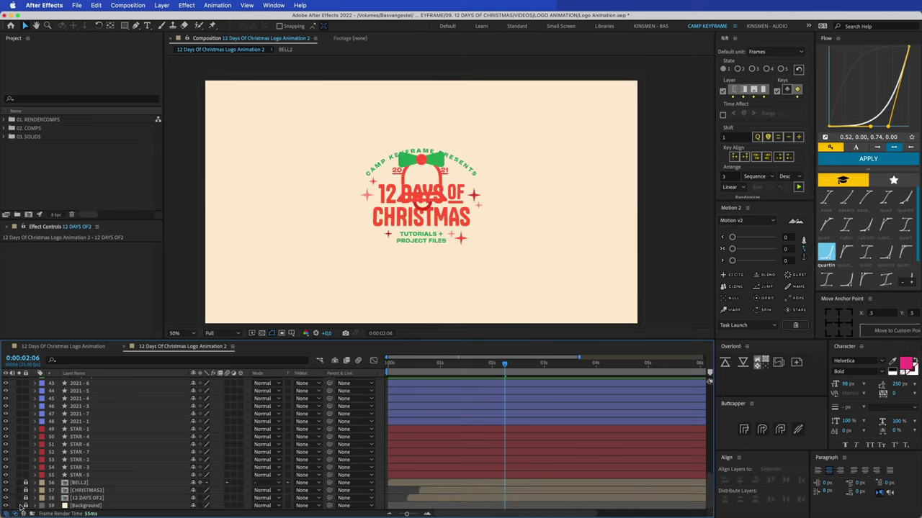
{"action": "left_click", "coordinate": [22, 505]}
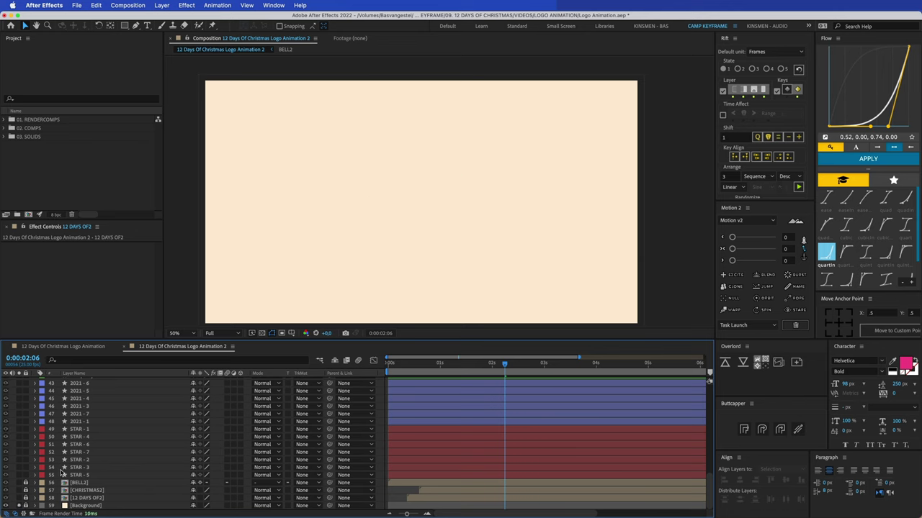
Move the six 2021 layers below the STAR layers, directly above BELL2, and solo them
{"action": "left_click", "coordinate": [81, 423]}
{"action": "scroll", "coordinate": [82, 426], "scroll_direction": "up", "scroll_amount": 2}
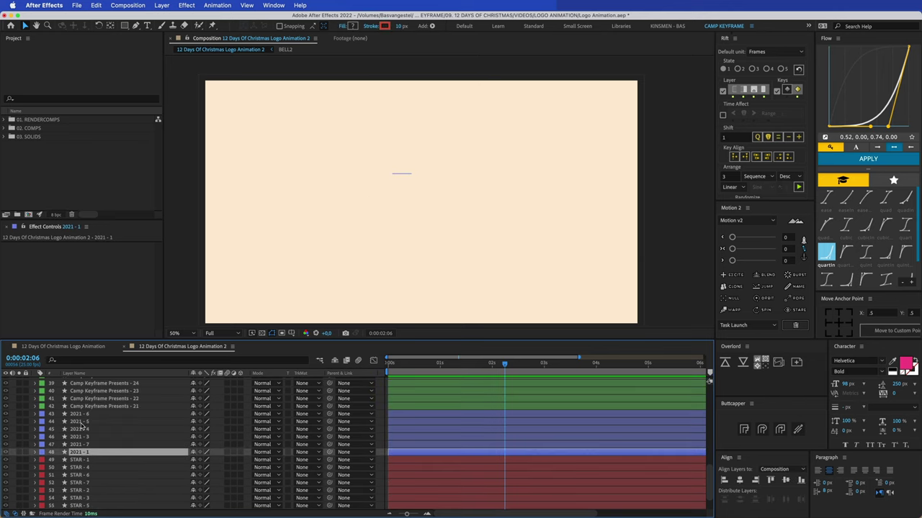
{"action": "left_click", "coordinate": [82, 414], "text": "shift"}
{"action": "scroll", "coordinate": [81, 426], "scroll_direction": "down", "scroll_amount": 2}
{"action": "left_click_drag", "start_coordinate": [82, 423], "coordinate": [79, 479]}
{"action": "left_click", "coordinate": [19, 438]}
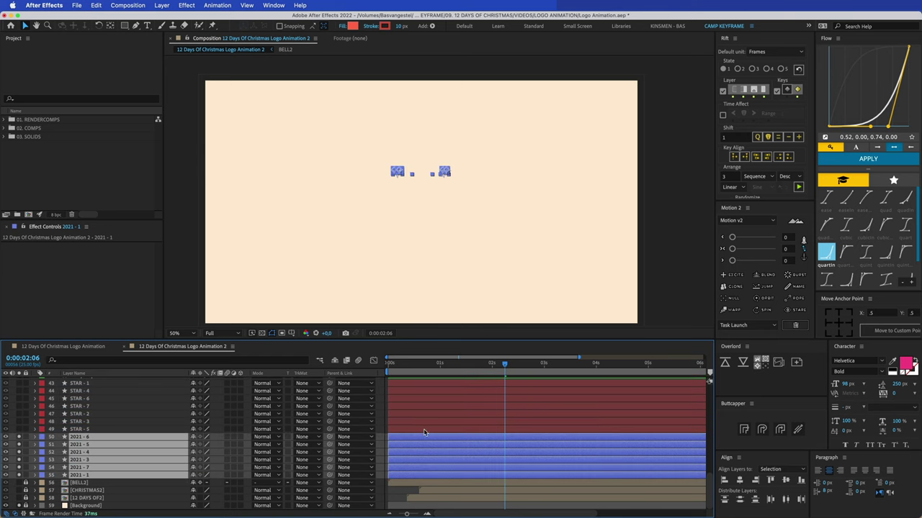
Set Position keyframes at 0:00:02:06 on the four digit layers that form 20 and 21
{"action": "left_click", "coordinate": [113, 354]}
{"action": "left_click_drag", "start_coordinate": [416, 173], "coordinate": [488, 196]}
{"action": "key", "text": "period"}
{"action": "key", "text": "period"}
{"action": "left_click", "coordinate": [330, 201]}
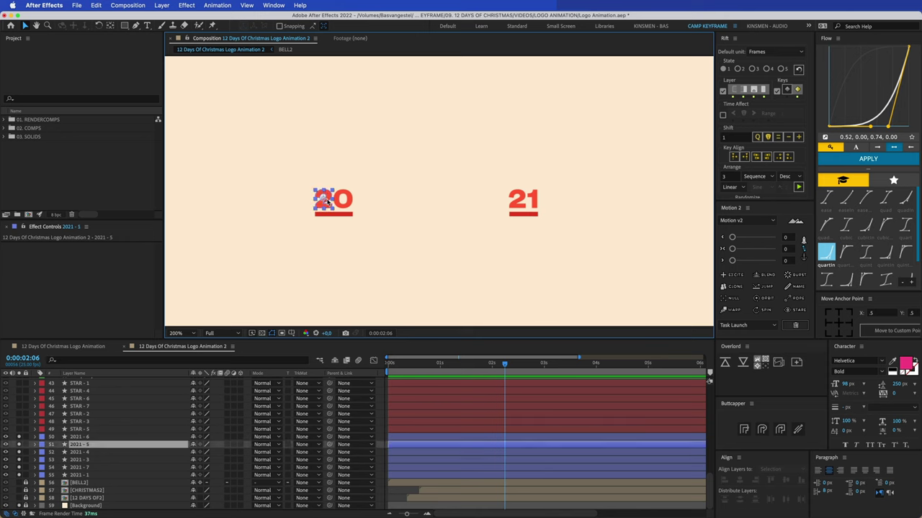
{"action": "left_click", "coordinate": [346, 201], "text": "shift"}
{"action": "left_click", "coordinate": [519, 202], "text": "shift"}
{"action": "left_click", "coordinate": [534, 204], "text": "shift"}
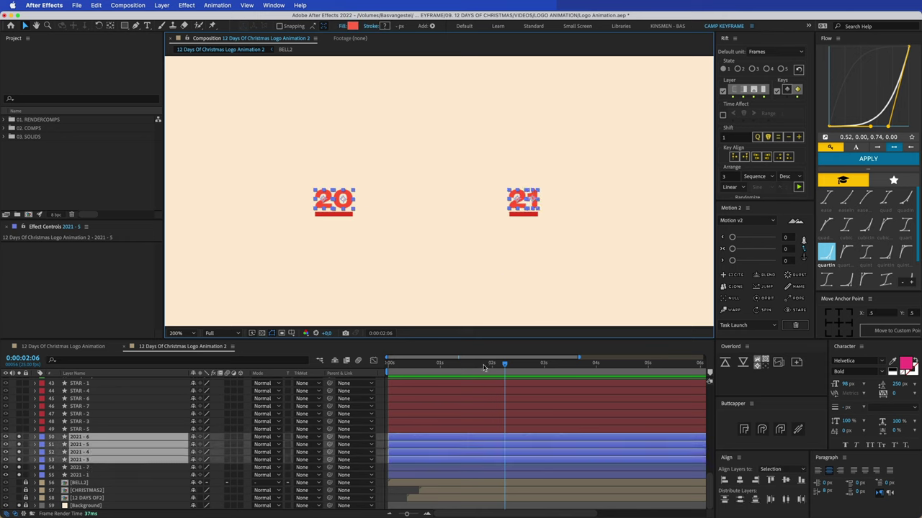
{"action": "key", "text": "p"}
At 0:00:01:09, move both digits of 20 inward by 100 px to the right for their starting positions
{"action": "left_click_drag", "start_coordinate": [486, 366], "coordinate": [458, 365]}
{"action": "left_click", "coordinate": [476, 443]}
{"action": "left_click_drag", "start_coordinate": [349, 173], "coordinate": [309, 202]}
{"action": "key", "text": "shift+Right"}
{"action": "key", "text": "shift+Right"}
{"action": "key", "text": "shift+Right"}
{"action": "key", "text": "shift+Right"}
{"action": "key", "text": "shift+Right"}
{"action": "key", "text": "shift+Right"}
{"action": "key", "text": "shift+Right"}
{"action": "key", "text": "shift+Right"}
{"action": "key", "text": "shift+Right"}
{"action": "key", "text": "shift+Right"}
Move both digits of 21 inward by 100 px to the left at 0:00:01:09
{"action": "left_click_drag", "start_coordinate": [576, 189], "coordinate": [514, 203]}
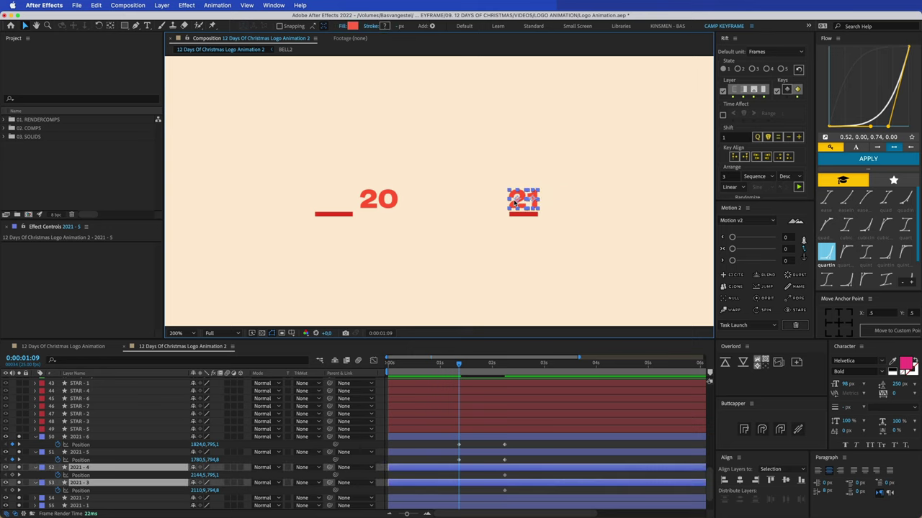
{"action": "key", "text": "shift+Left"}
{"action": "key", "text": "shift+Left"}
{"action": "key", "text": "shift+Left"}
{"action": "key", "text": "shift+Left"}
{"action": "key", "text": "shift+Left"}
{"action": "key", "text": "shift+Left"}
{"action": "key", "text": "shift+Left"}
{"action": "key", "text": "shift+Left"}
{"action": "key", "text": "shift+Left"}
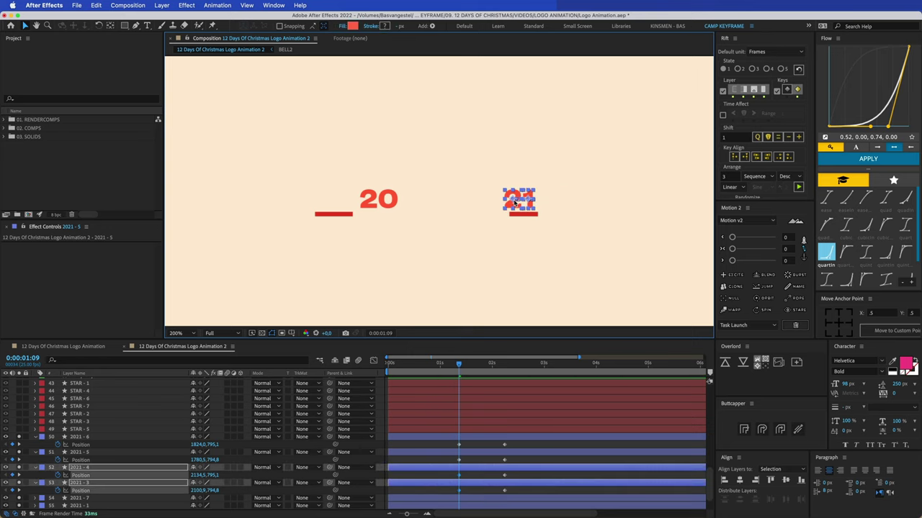
{"action": "key", "text": "shift+Left"}
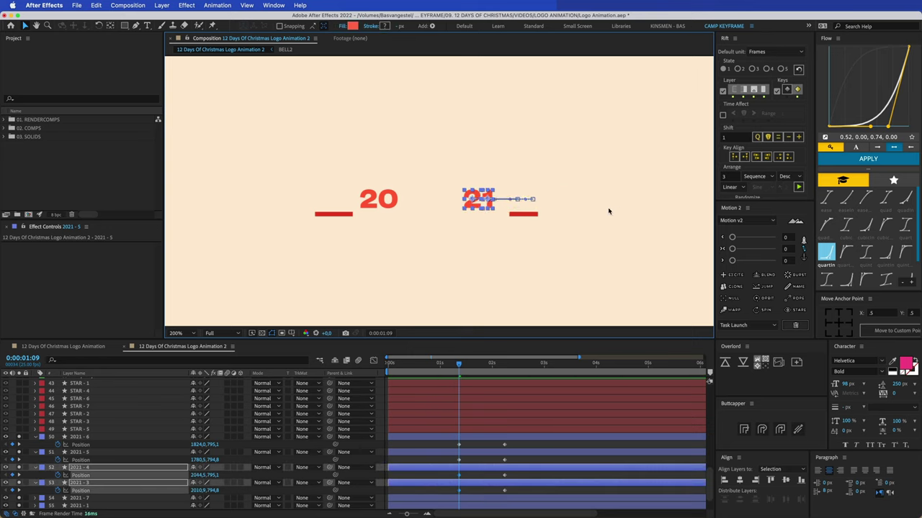
Trim the four digit layers so they start at 0:00:01:09
{"action": "left_click", "coordinate": [469, 440]}
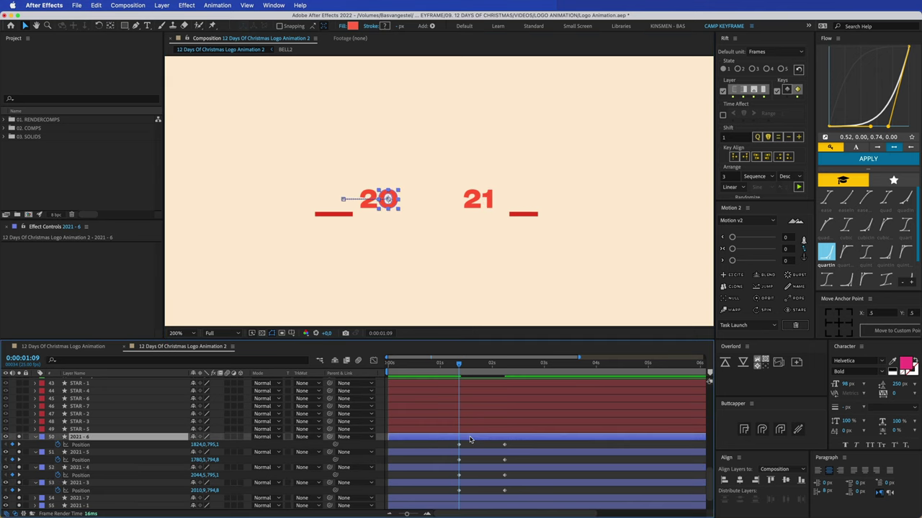
{"action": "left_click", "coordinate": [472, 483], "text": "shift"}
{"action": "key", "text": "alt+["}
Apply the 0.26, 1.00, 0.48, 1.00 easing to all the digits' Position keyframes and preview the motion
{"action": "left_click_drag", "start_coordinate": [445, 439], "coordinate": [524, 498]}
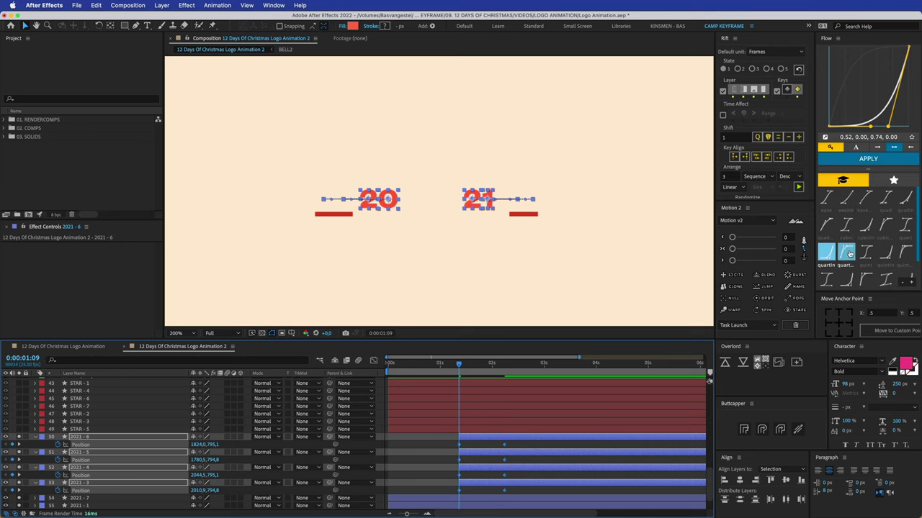
{"action": "left_click", "coordinate": [847, 253]}
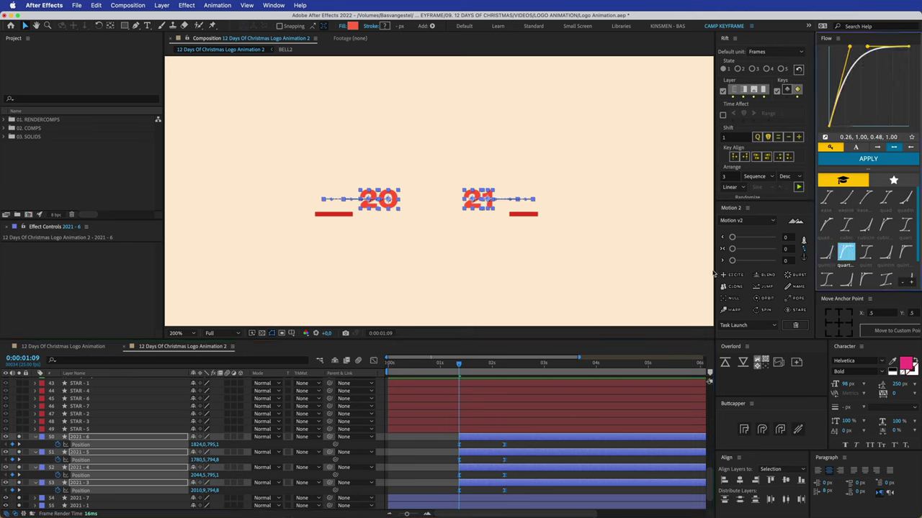
{"action": "left_click_drag", "start_coordinate": [458, 366], "coordinate": [446, 367]}
{"action": "key", "text": "space"}
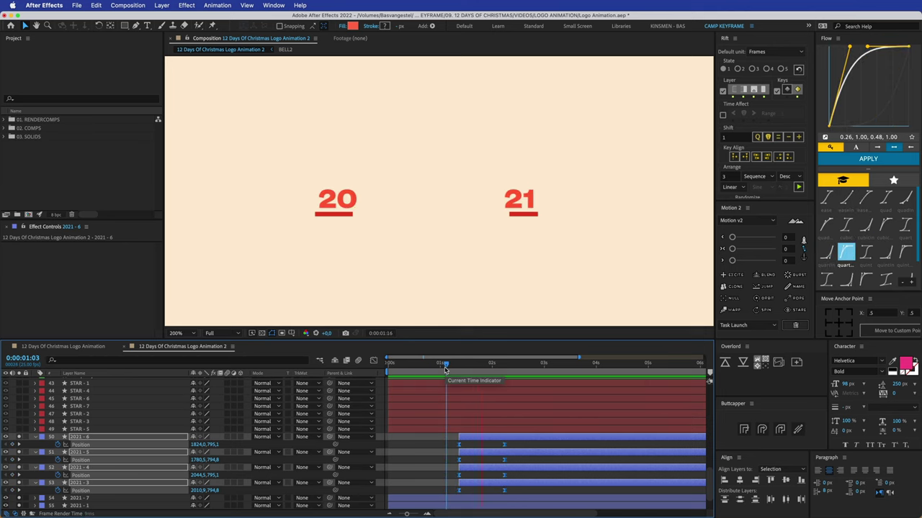
Offset the inner digit layers 2021 - 3 and 2021 - 6 about two frames later and preview the stagger
{"action": "left_click", "coordinate": [531, 228]}
{"action": "left_click", "coordinate": [533, 206]}
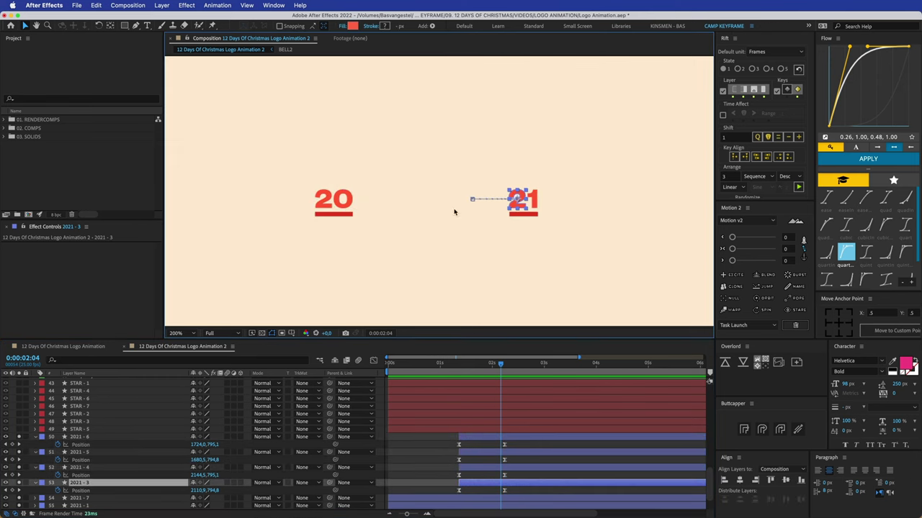
{"action": "left_click", "coordinate": [349, 206], "text": "shift"}
{"action": "left_click_drag", "start_coordinate": [479, 438], "coordinate": [483, 438]}
{"action": "left_click_drag", "start_coordinate": [470, 364], "coordinate": [445, 367]}
{"action": "key", "text": "space"}
{"action": "key", "text": "space"}
Move the digits' ending Position keyframes about six frames earlier and reapply the easing to all Position keyframes
{"action": "left_click_drag", "start_coordinate": [496, 442], "coordinate": [497, 491]}
{"action": "left_click_drag", "start_coordinate": [438, 442], "coordinate": [517, 493]}
{"action": "left_click", "coordinate": [868, 158]}
{"action": "left_click_drag", "start_coordinate": [443, 370], "coordinate": [450, 375]}
{"action": "key", "text": "space"}
{"action": "left_click", "coordinate": [449, 440]}
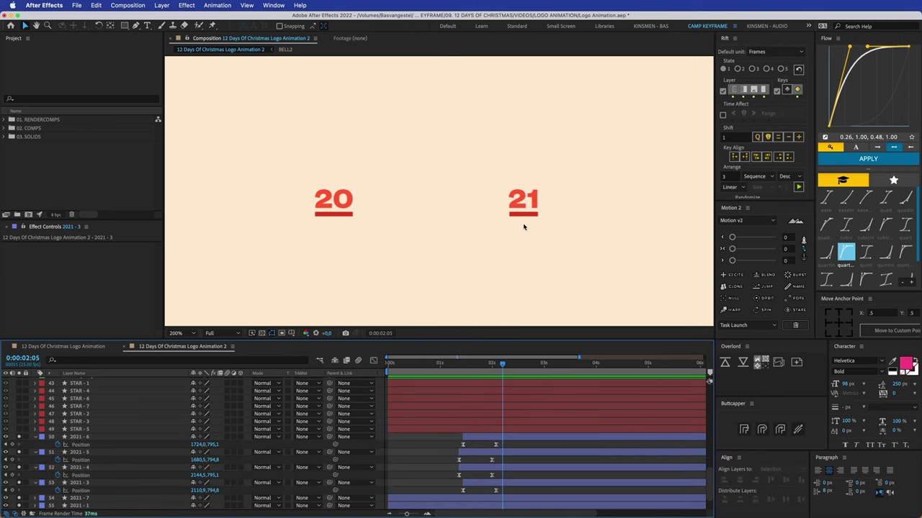
Delete the existing Trim Paths from 2021 - 7, the underline below 21
{"action": "left_click", "coordinate": [528, 216]}
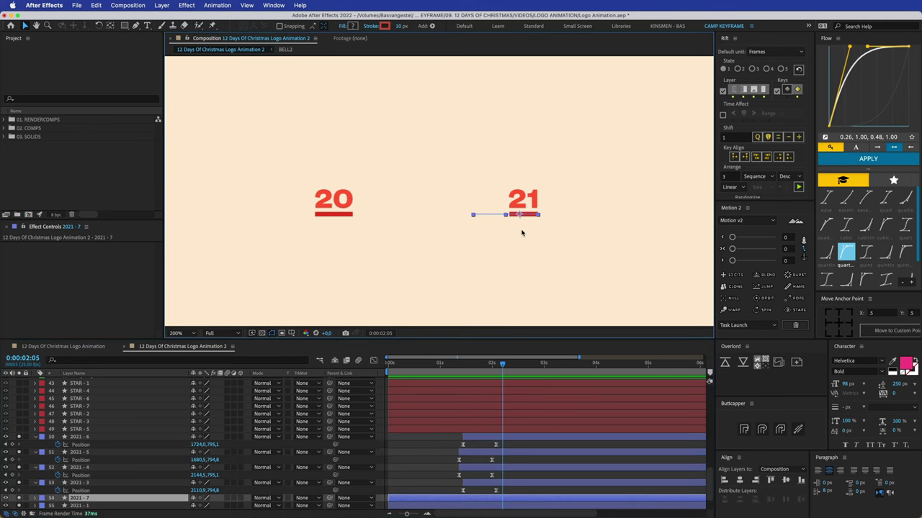
{"action": "scroll", "coordinate": [479, 438], "scroll_direction": "down", "scroll_amount": 2}
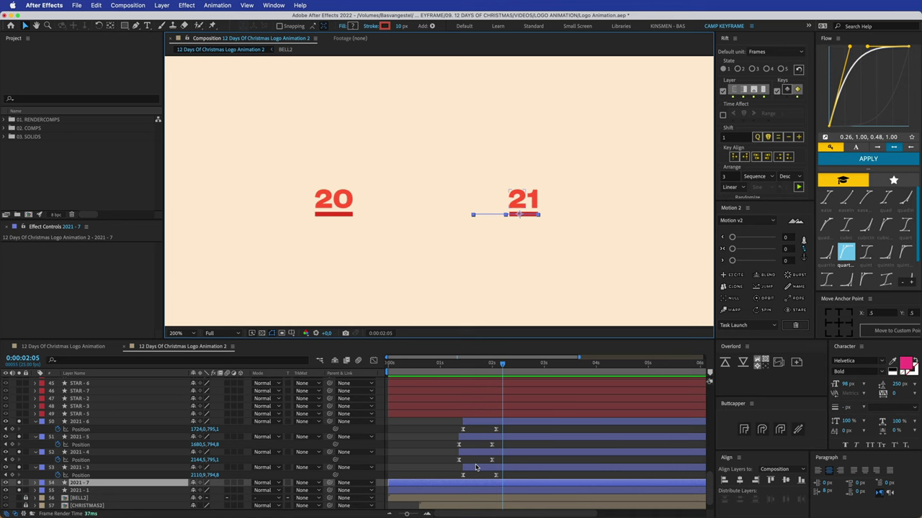
{"action": "key", "text": "u"}
{"action": "key", "text": "u"}
{"action": "scroll", "coordinate": [90, 485], "scroll_direction": "down", "scroll_amount": 3}
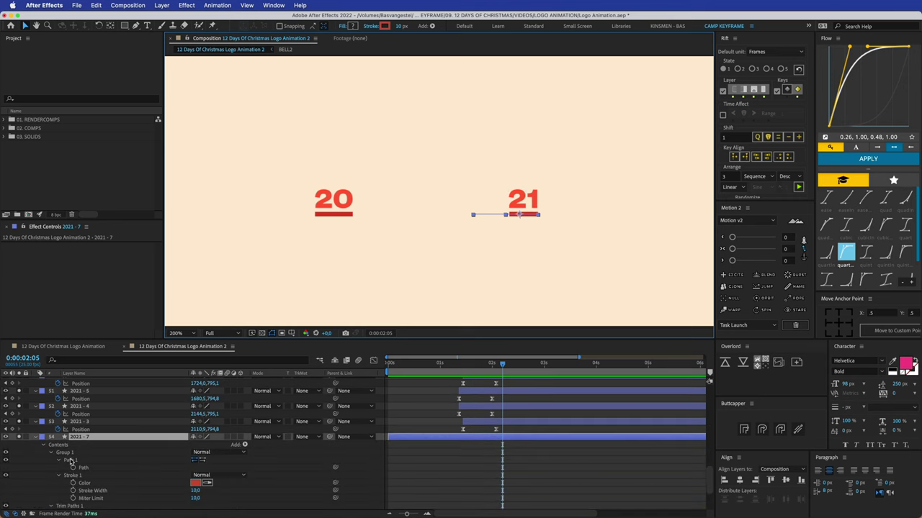
{"action": "scroll", "coordinate": [71, 461], "scroll_direction": "down", "scroll_amount": 1}
{"action": "left_click", "coordinate": [76, 491]}
{"action": "key", "text": "Delete"}
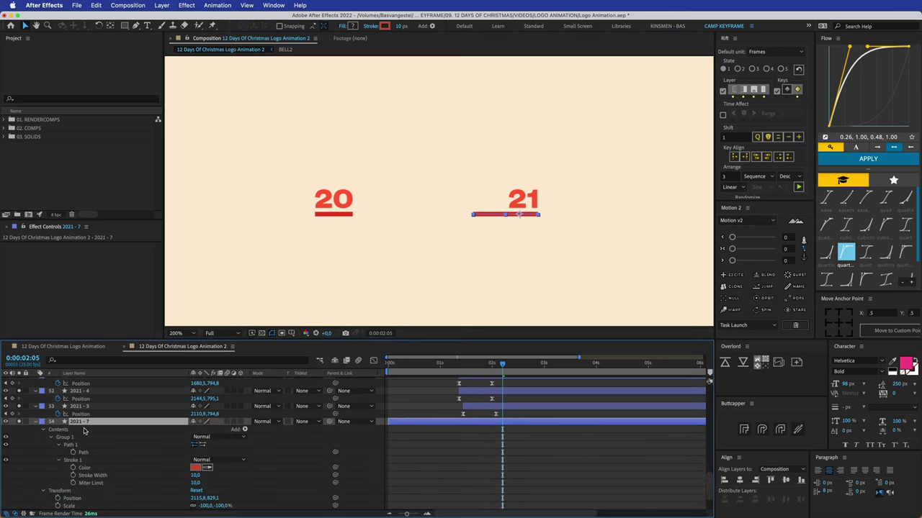
Expand layer 2021 - 1, the underline below 20, to examine its property groups
{"action": "left_click", "coordinate": [342, 213]}
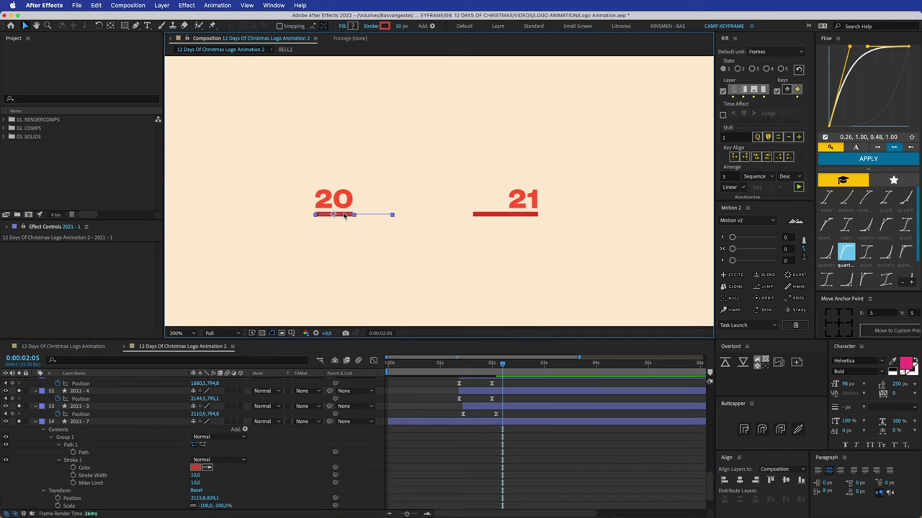
{"action": "scroll", "coordinate": [313, 456], "scroll_direction": "down", "scroll_amount": 3}
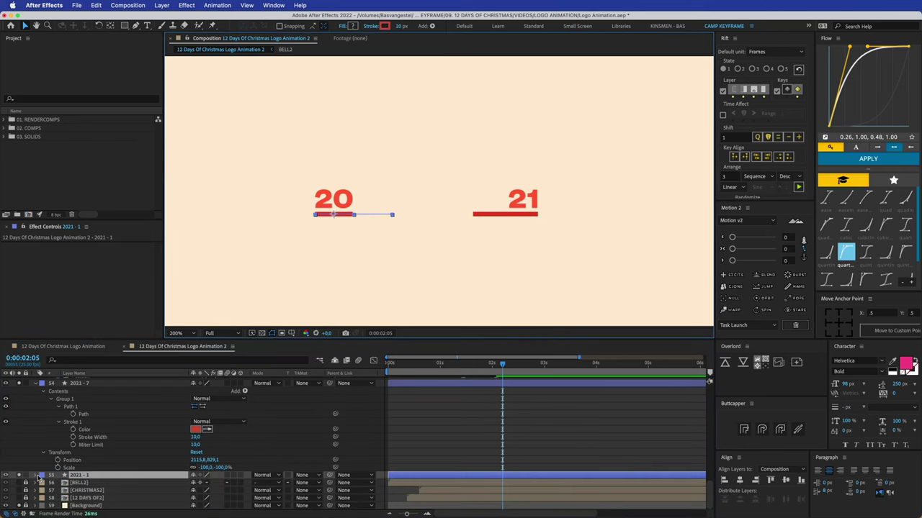
{"action": "left_click", "coordinate": [38, 477]}
{"action": "left_click", "coordinate": [495, 440]}
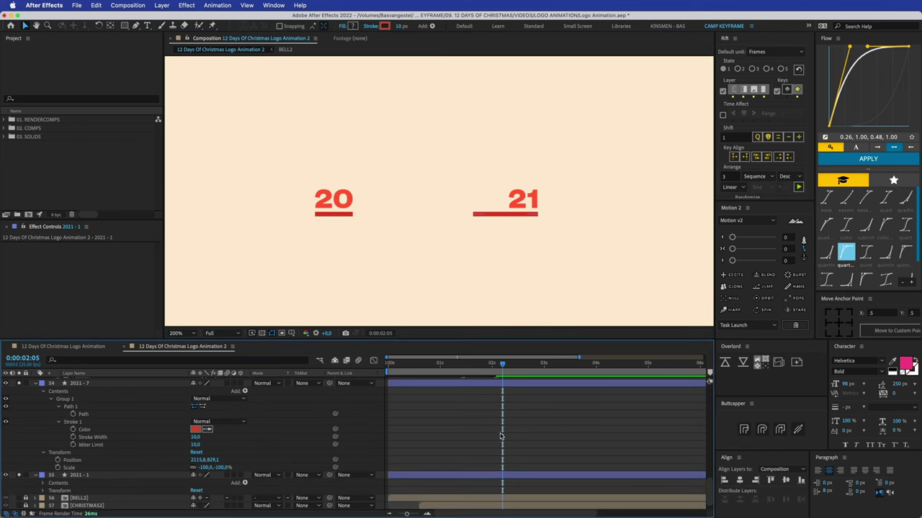
Add a new Trim Paths to the 2021 - 7 underline and try out its End value
{"action": "left_click", "coordinate": [502, 220]}
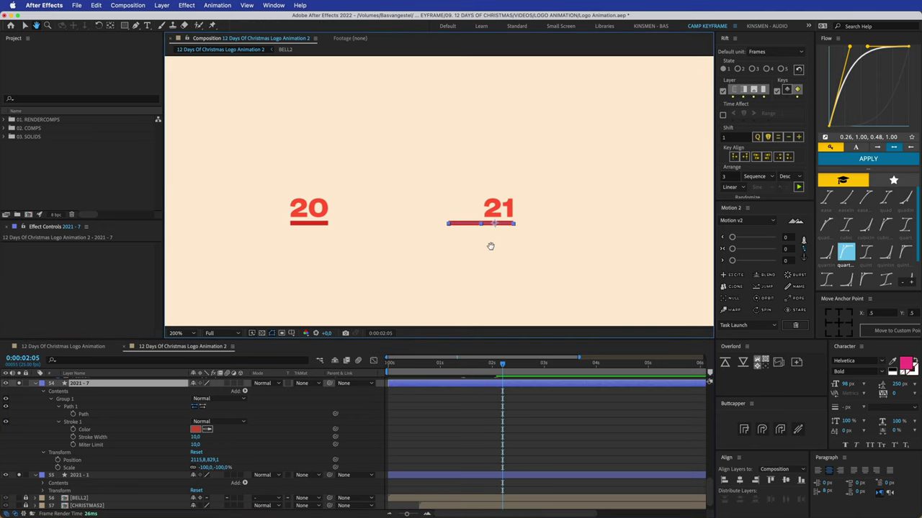
{"action": "scroll", "coordinate": [490, 247], "scroll_direction": "up", "scroll_amount": 2}
{"action": "mouse_move", "coordinate": [493, 363]}
{"action": "left_mouse_down"}
{"action": "mouse_move", "coordinate": [447, 363]}
{"action": "mouse_move", "coordinate": [496, 363]}
{"action": "left_mouse_up"}
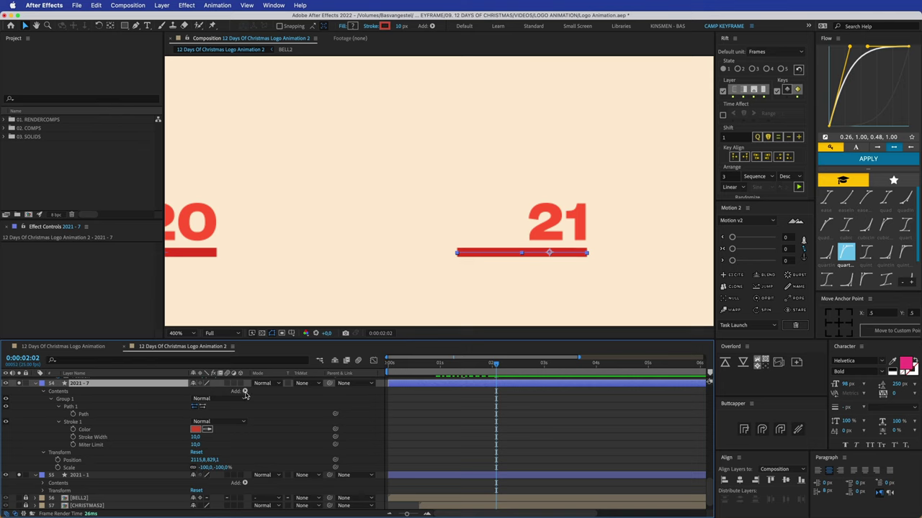
{"action": "left_click", "coordinate": [244, 392]}
{"action": "left_click", "coordinate": [273, 467]}
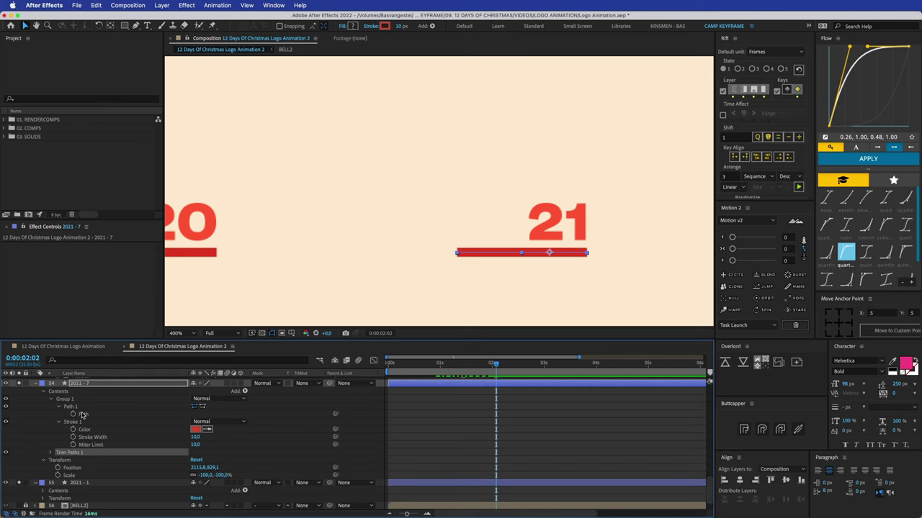
{"action": "left_click", "coordinate": [51, 453]}
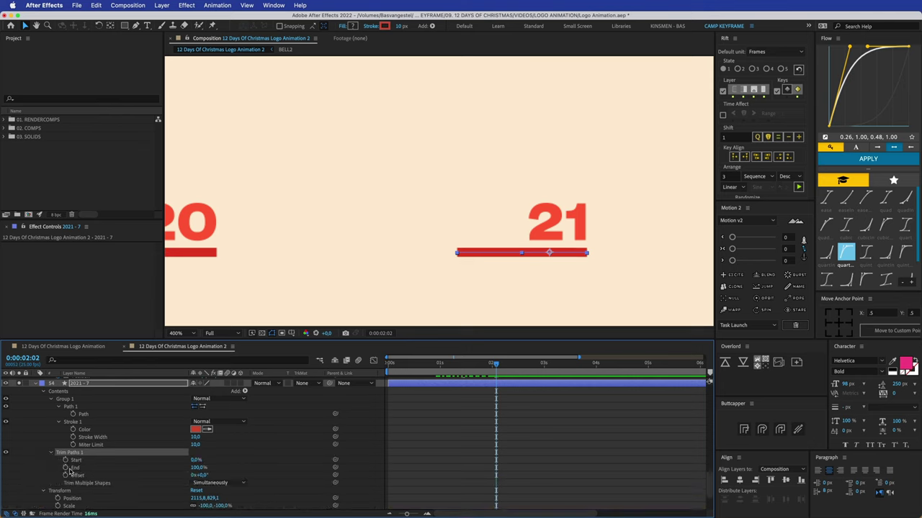
{"action": "mouse_move", "coordinate": [194, 467]}
{"action": "left_mouse_down"}
{"action": "mouse_move", "coordinate": [215, 461]}
{"action": "mouse_move", "coordinate": [170, 462]}
{"action": "left_mouse_up"}
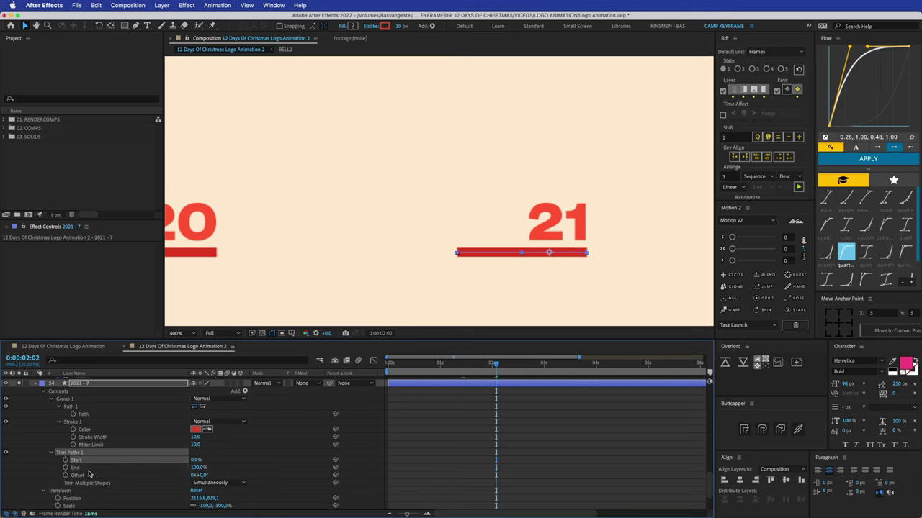
{"action": "left_click", "coordinate": [506, 429]}
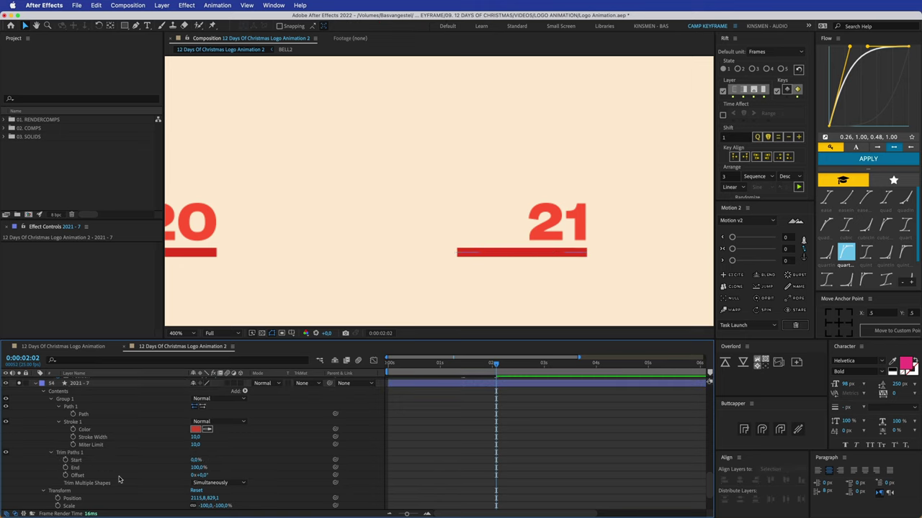
Keyframe the 2021 - 7 Trim Paths Start and End at 0:00:01:24, with both values at 0%
{"action": "left_click", "coordinate": [66, 460]}
{"action": "left_click", "coordinate": [66, 468]}
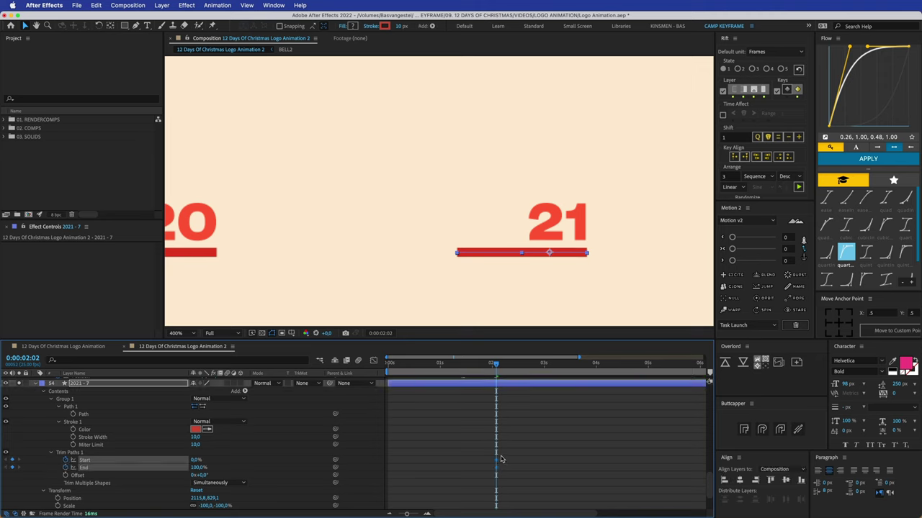
{"action": "left_click_drag", "start_coordinate": [497, 462], "coordinate": [490, 461]}
{"action": "left_click_drag", "start_coordinate": [495, 366], "coordinate": [490, 368]}
{"action": "left_click", "coordinate": [493, 401]}
{"action": "left_click_drag", "start_coordinate": [196, 468], "coordinate": [141, 467]}
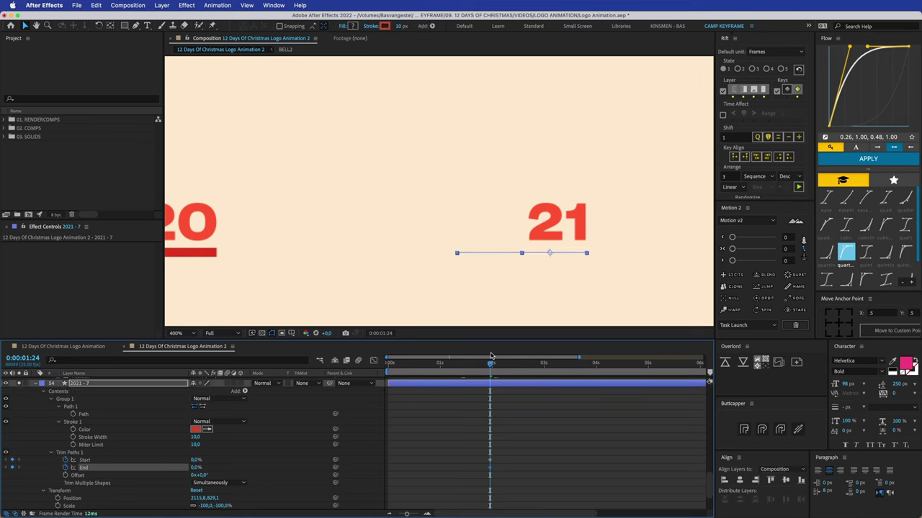
At 0:00:02:14, set the 2021 - 7 Trim Paths End to 100% and Start to about 54%
{"action": "key", "text": "space"}
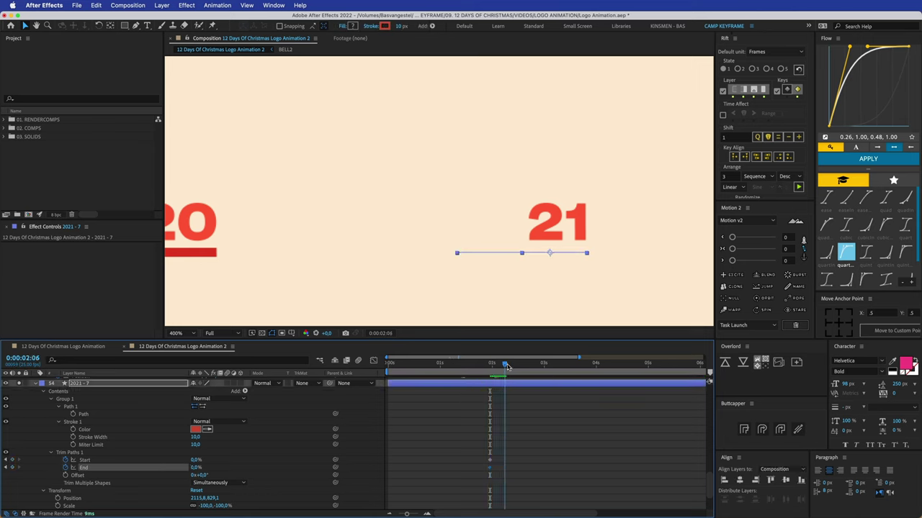
{"action": "left_click_drag", "start_coordinate": [195, 467], "coordinate": [257, 471]}
{"action": "left_click_drag", "start_coordinate": [196, 459], "coordinate": [217, 461]}
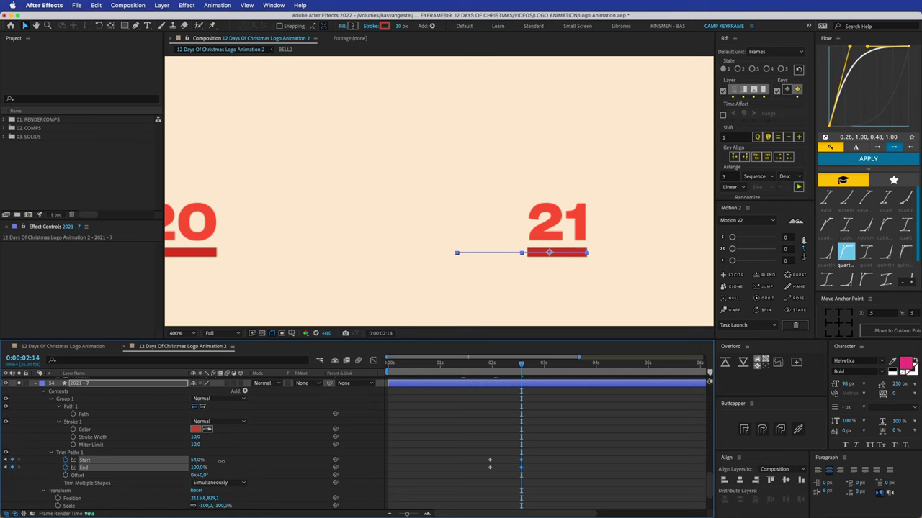
Shift the 2021 - 7 Start keyframes about two frames later and apply the easing to all its Trim Paths keyframes
{"action": "left_click_drag", "start_coordinate": [532, 455], "coordinate": [530, 475]}
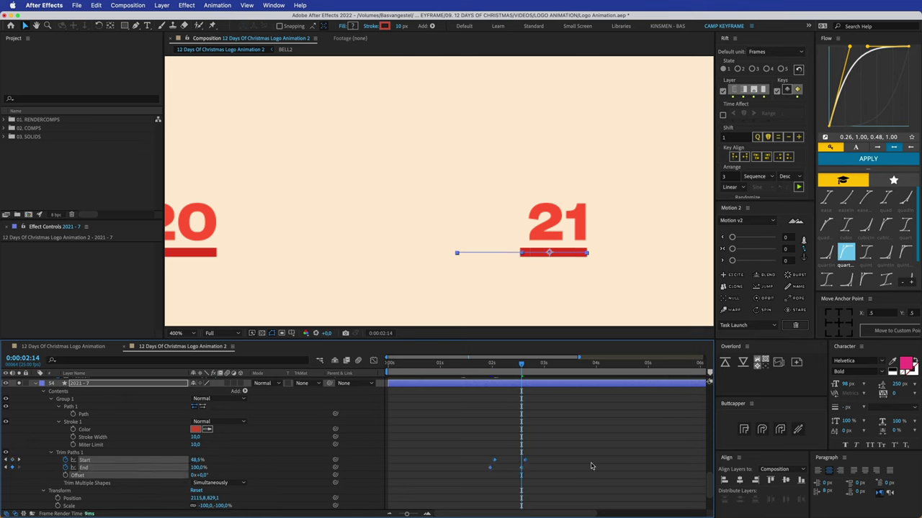
{"action": "left_click", "coordinate": [866, 160]}
Trim layer 2021 - 7 to start at 0:00:01:24 and show only its keyframed properties
{"action": "mouse_move", "coordinate": [519, 369]}
{"action": "left_mouse_down"}
{"action": "mouse_move", "coordinate": [479, 367]}
{"action": "mouse_move", "coordinate": [487, 370]}
{"action": "left_mouse_up"}
{"action": "key", "text": "alt+bracketleft"}
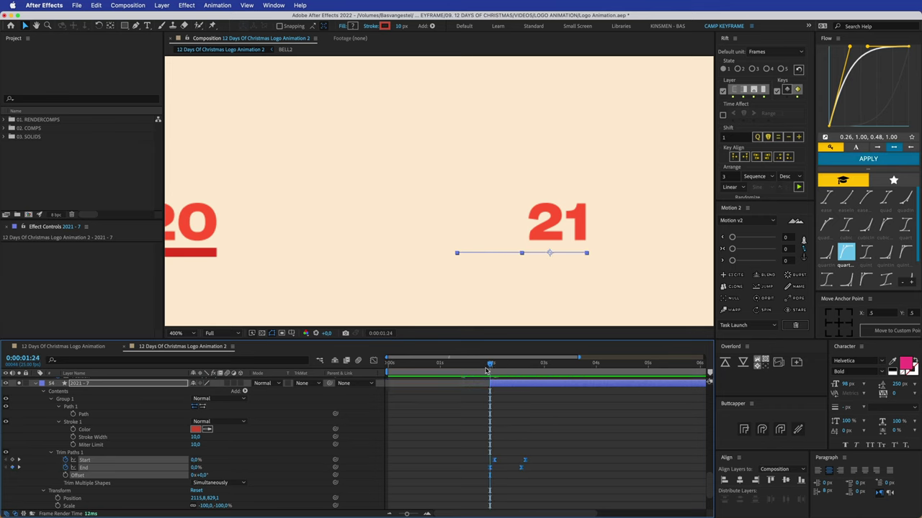
{"action": "left_click", "coordinate": [496, 429]}
{"action": "left_click", "coordinate": [500, 385]}
{"action": "key", "text": "u"}
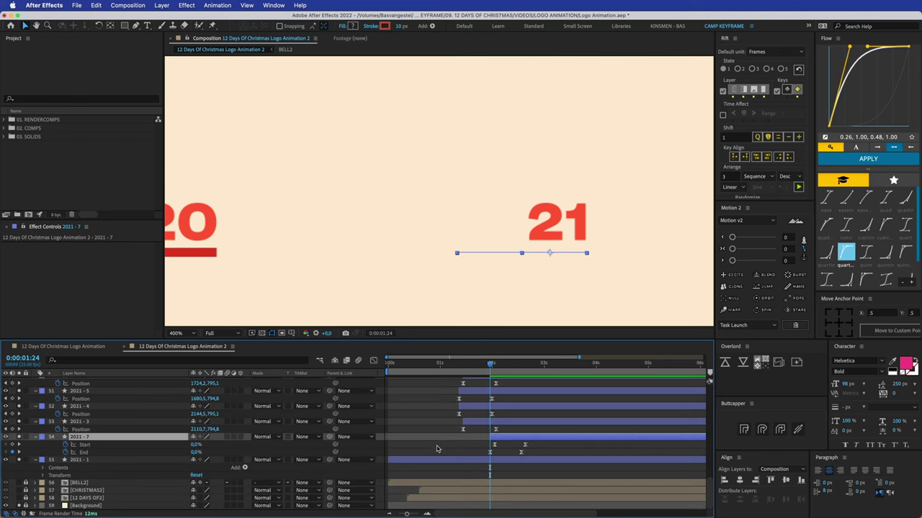
Keyframe the existing Trim Paths Start and End of the 2021 - 1 underline at 0:00:02:14
{"action": "left_click", "coordinate": [272, 461]}
{"action": "left_click", "coordinate": [47, 468]}
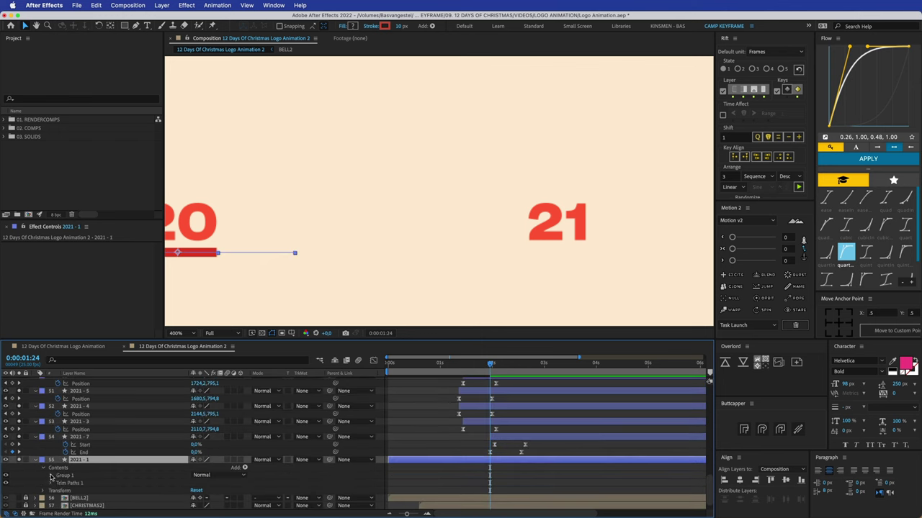
{"action": "scroll", "coordinate": [58, 481], "scroll_direction": "down", "scroll_amount": 1}
{"action": "left_click", "coordinate": [49, 468]}
{"action": "scroll", "coordinate": [284, 477], "scroll_direction": "down", "scroll_amount": 2}
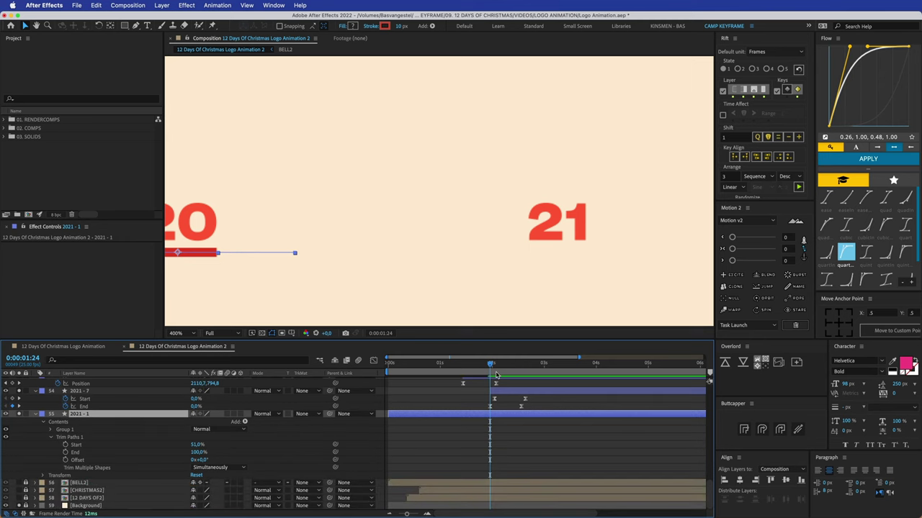
{"action": "left_click", "coordinate": [521, 364]}
{"action": "left_click", "coordinate": [66, 445]}
{"action": "left_click", "coordinate": [66, 452]}
At 0:00:01:24, set both the Start and End of the 2021 - 1 Trim Paths to 0%
{"action": "left_click", "coordinate": [490, 367]}
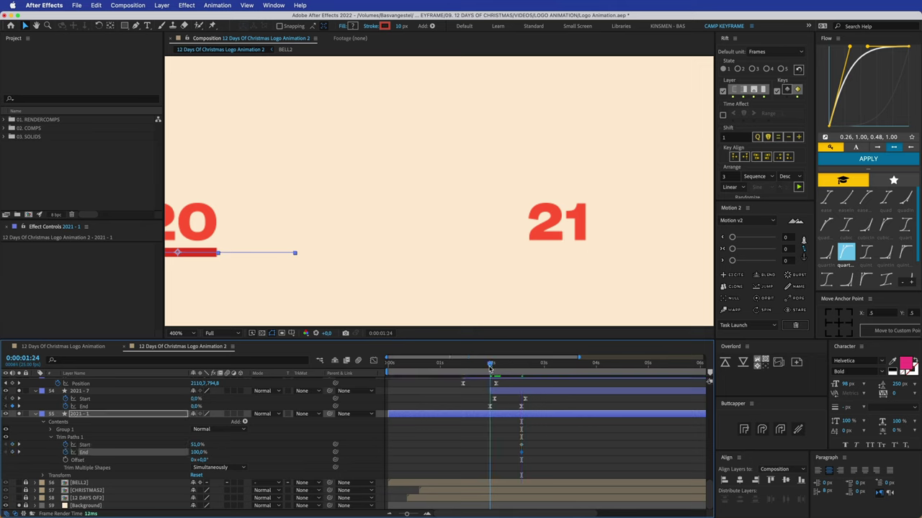
{"action": "left_click", "coordinate": [422, 452]}
{"action": "key", "text": "space"}
{"action": "left_click_drag", "start_coordinate": [301, 219], "coordinate": [412, 214]}
{"action": "left_click_drag", "start_coordinate": [197, 452], "coordinate": [152, 450]}
{"action": "left_click_drag", "start_coordinate": [194, 446], "coordinate": [165, 446]}
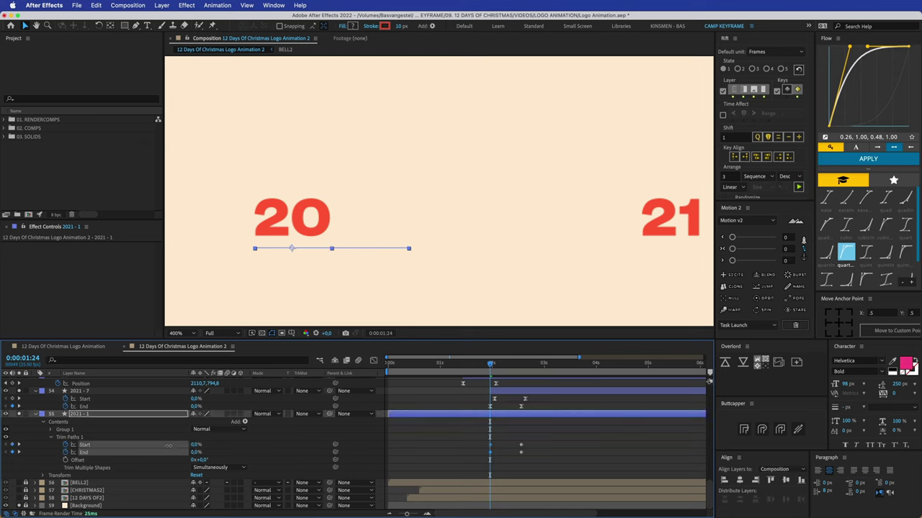
Delay the 2021 - 1 Start keyframes by about two frames and ease all its Trim Paths keyframes
{"action": "left_click_drag", "start_coordinate": [470, 438], "coordinate": [526, 445]}
{"action": "left_click_drag", "start_coordinate": [535, 441], "coordinate": [484, 457]}
{"action": "left_click", "coordinate": [849, 159]}
Trim layer 2021 - 1 to start at 0:00:01:24 and preview the underline animation below 20
{"action": "key", "text": "alt+["}
{"action": "left_click", "coordinate": [574, 455]}
{"action": "key", "text": "space"}
{"action": "key", "text": "space"}
{"action": "left_click_drag", "start_coordinate": [527, 364], "coordinate": [489, 367]}
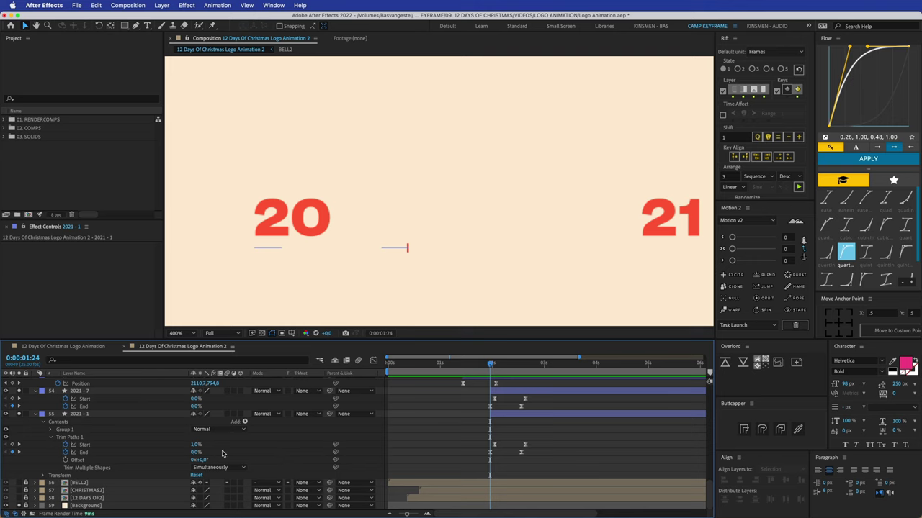
Set the Trim Paths Start of layer 2021 - 1 to 0% at 0:00:01:24 and preview the underline animation
{"action": "key", "text": "space"}
{"action": "left_click_drag", "start_coordinate": [199, 447], "coordinate": [195, 447]}
{"action": "left_click", "coordinate": [453, 448]}
{"action": "left_click_drag", "start_coordinate": [494, 364], "coordinate": [482, 364]}
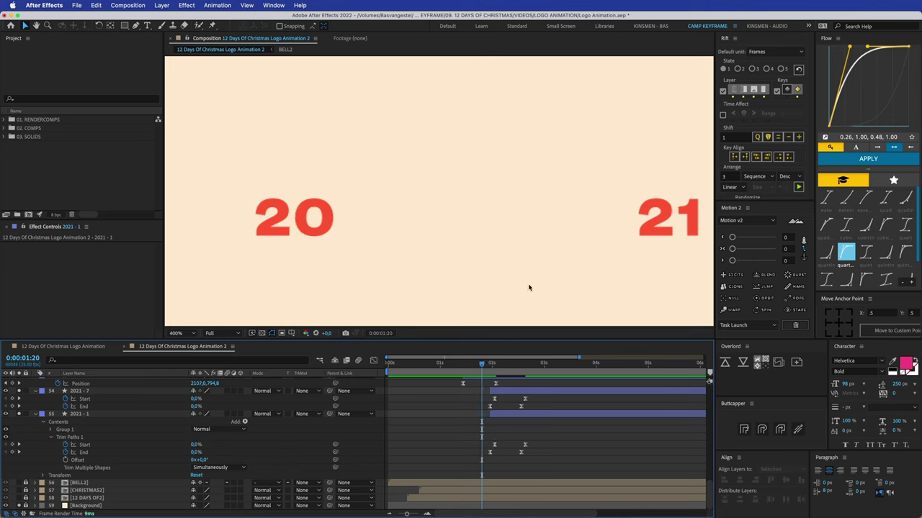
{"action": "key", "text": "comma"}
{"action": "key", "text": "space"}
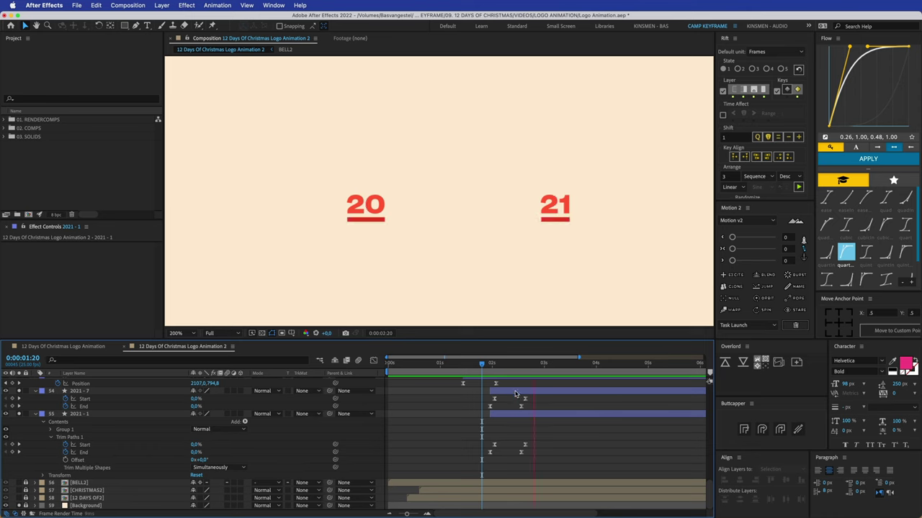
Move the Start keyframes of both underline layers, 2021 - 7 and 2021 - 1, slightly later so the first ones sit at 0:00:02:03
{"action": "left_click_drag", "start_coordinate": [518, 367], "coordinate": [496, 369]}
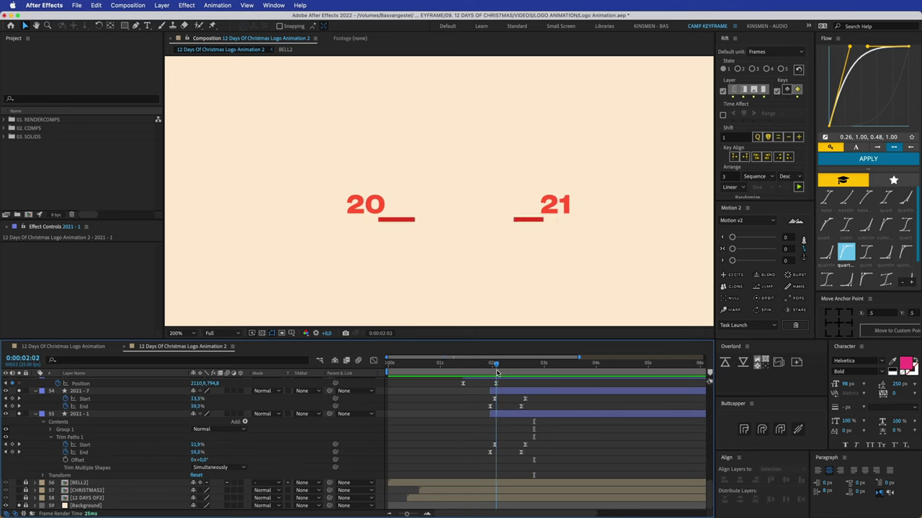
{"action": "left_click_drag", "start_coordinate": [494, 447], "coordinate": [498, 447]}
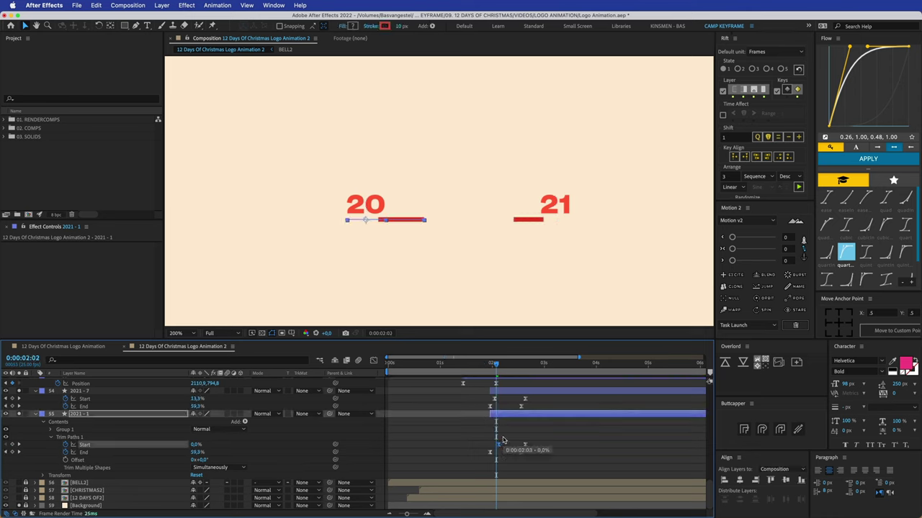
{"action": "key", "text": "super+z"}
{"action": "left_click_drag", "start_coordinate": [487, 397], "coordinate": [531, 402]}
{"action": "left_click_drag", "start_coordinate": [540, 438], "coordinate": [491, 445]}
{"action": "left_click_drag", "start_coordinate": [489, 397], "coordinate": [529, 400]}
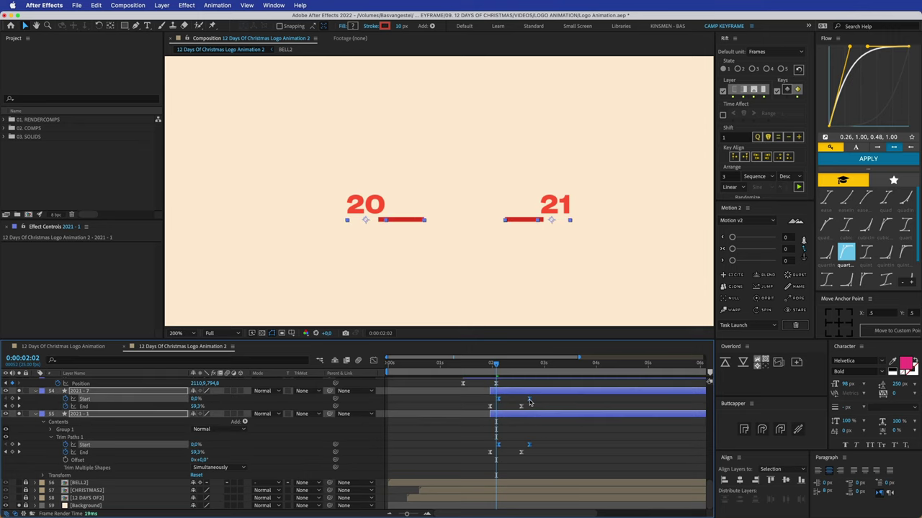
Shift both underline layers earlier to begin together with the 2021 digit movement, and preview the timing
{"action": "left_click_drag", "start_coordinate": [500, 367], "coordinate": [457, 368]}
{"action": "key", "text": "space"}
{"action": "key", "text": "space"}
{"action": "key", "text": "space"}
{"action": "left_click_drag", "start_coordinate": [499, 394], "coordinate": [472, 393]}
{"action": "key", "text": "space"}
{"action": "key", "text": "space"}
{"action": "key", "text": "space"}
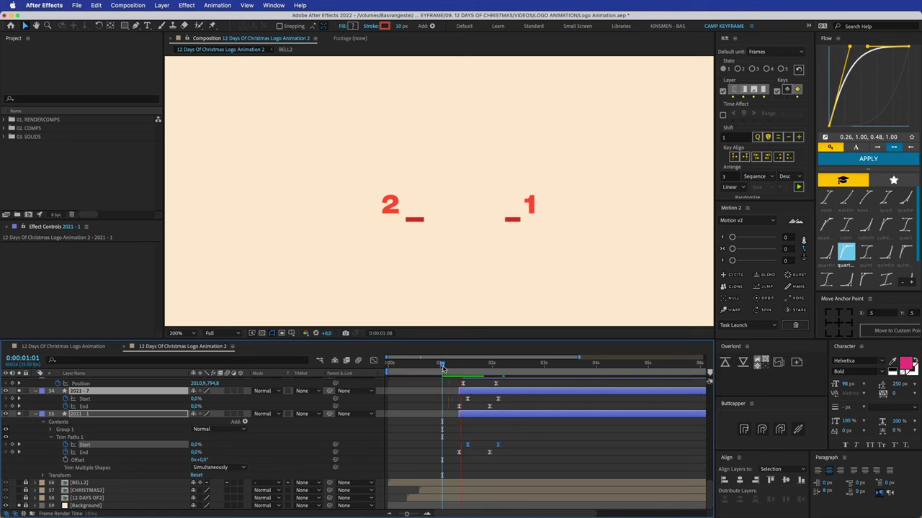
Shorten the keyframe timing of all six 2021 layers and apply the 0.26, 1.00, 0.48, 1.00 easing curve to their keyframes
{"action": "scroll", "coordinate": [500, 416], "scroll_direction": "up", "scroll_amount": 2}
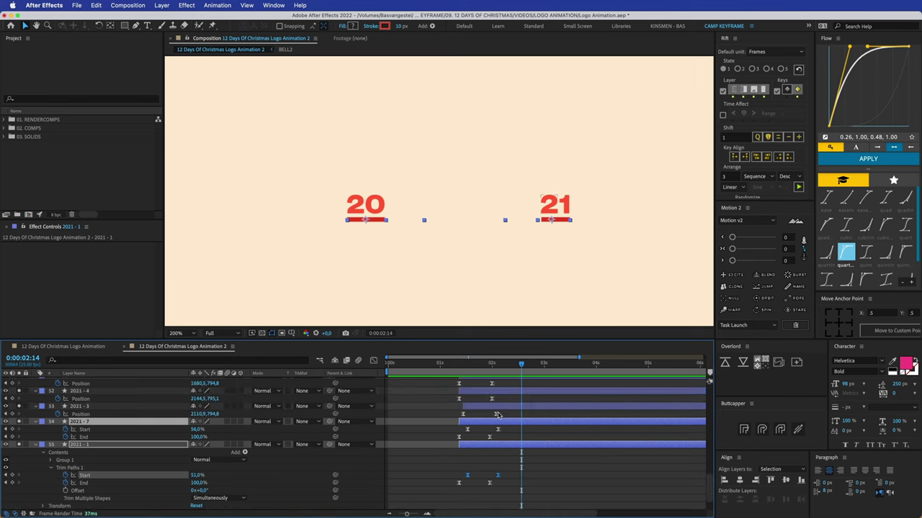
{"action": "key", "text": "grave"}
{"action": "left_click_drag", "start_coordinate": [523, 338], "coordinate": [441, 336]}
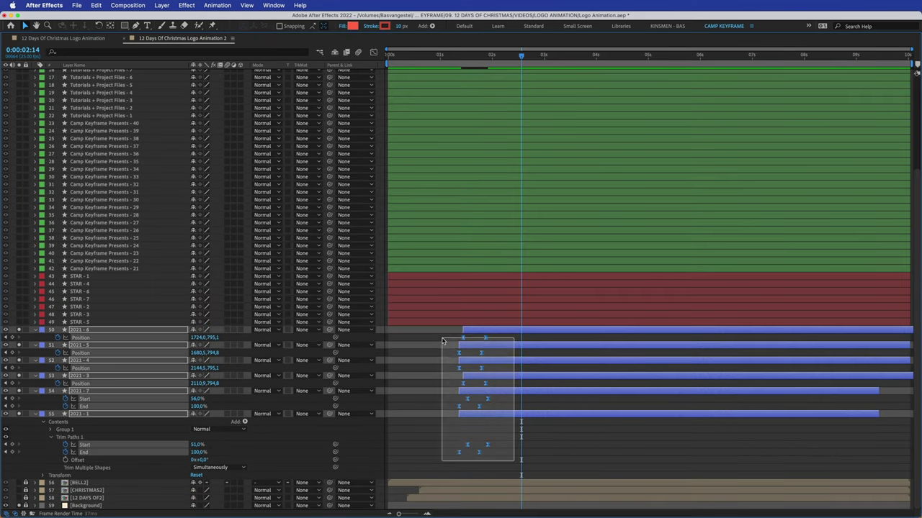
{"action": "key", "text": "grave"}
{"action": "left_click", "coordinate": [866, 160]}
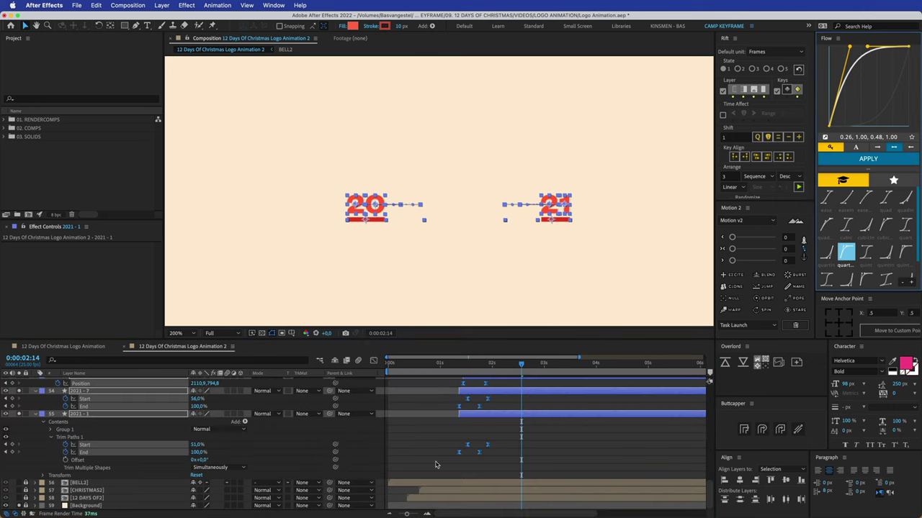
Collapse the 2021 layers' properties and play back the 20 and 21 reveal with its underlines
{"action": "left_click_drag", "start_coordinate": [458, 374], "coordinate": [446, 373]}
{"action": "key", "text": "u"}
{"action": "key", "text": "space"}
{"action": "key", "text": "space"}
{"action": "left_click", "coordinate": [454, 367]}
{"action": "key", "text": "space"}
{"action": "key", "text": "space"}
Compare the 2021 reveal with the finished version in the 12 Days Of Christmas Logo Animation composition
{"action": "left_click", "coordinate": [81, 346]}
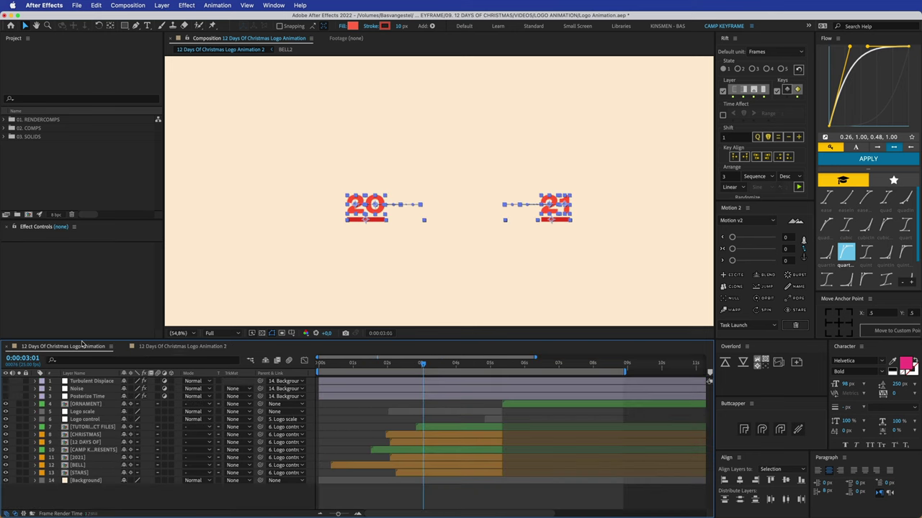
{"action": "left_click_drag", "start_coordinate": [422, 367], "coordinate": [389, 365]}
{"action": "key", "text": "space"}
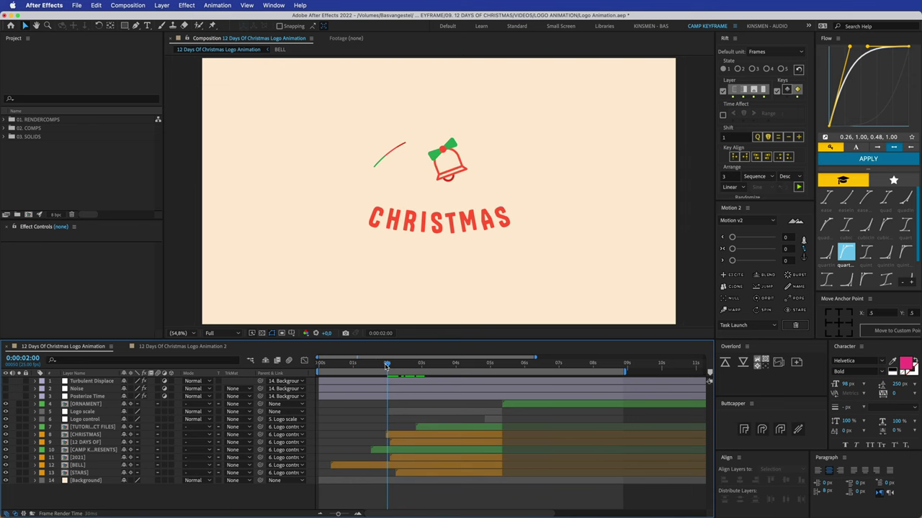
{"action": "left_click", "coordinate": [182, 346]}
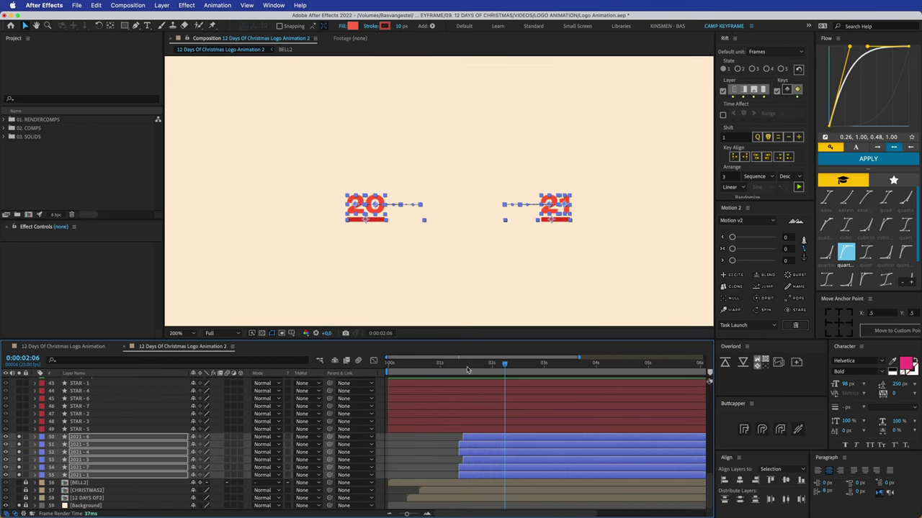
{"action": "left_click_drag", "start_coordinate": [466, 367], "coordinate": [452, 367]}
{"action": "key", "text": "space"}
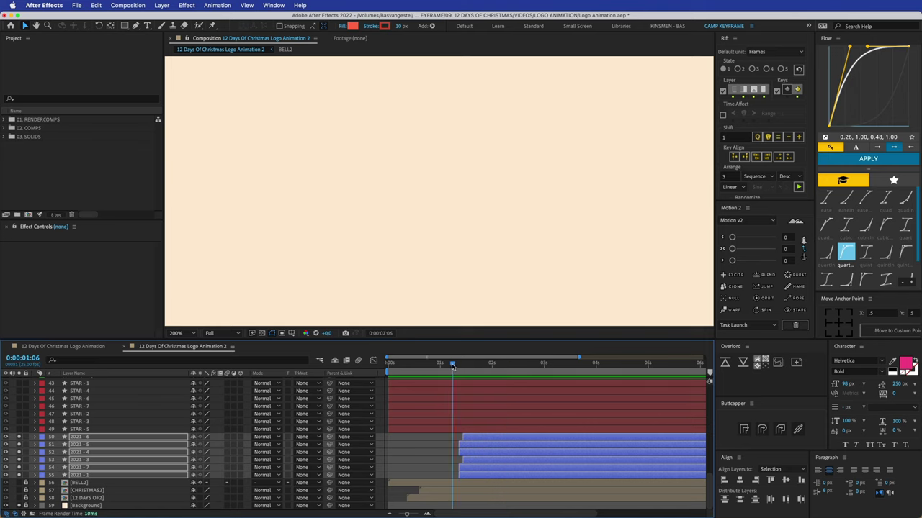
{"action": "key", "text": "space"}
{"action": "key", "text": "space"}
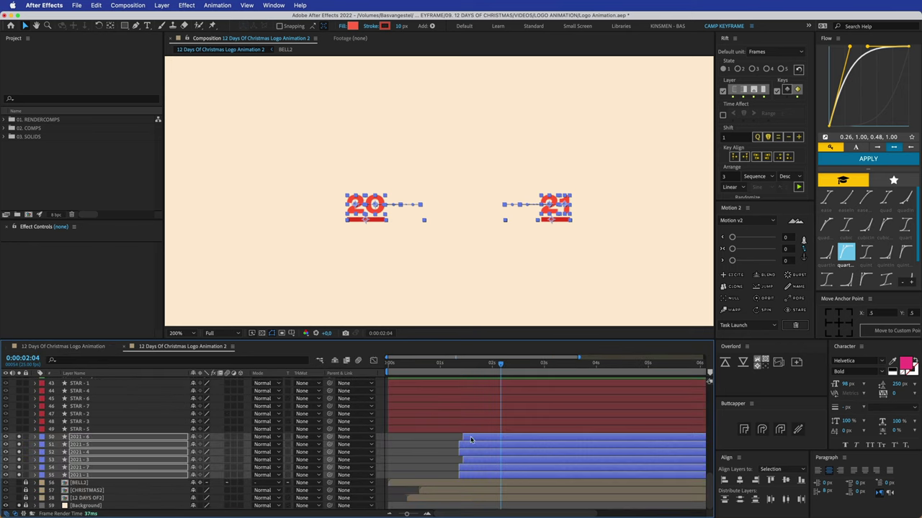
{"action": "left_click", "coordinate": [83, 348]}
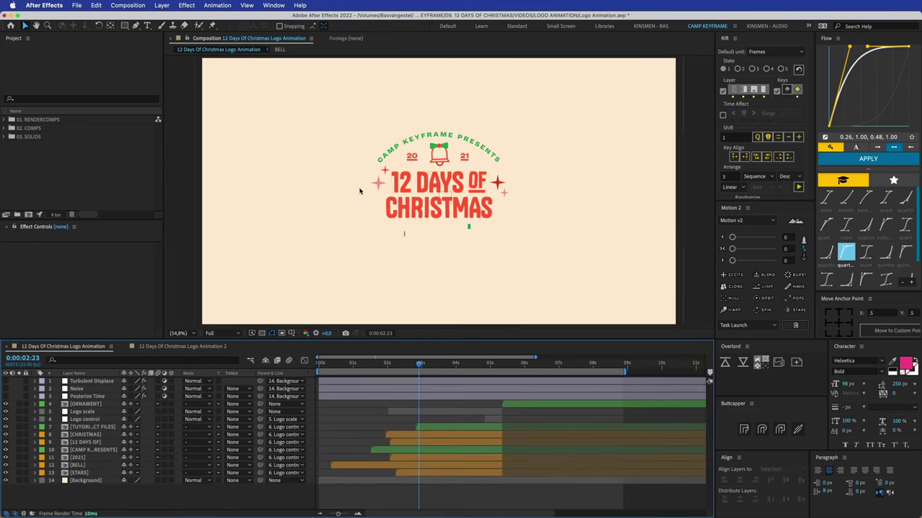
Pre-compose the six 2021 layers of Logo Animation 2 as "2021 - 2", moving all attributes, and unsolo the new precomp
{"action": "left_click", "coordinate": [223, 347]}
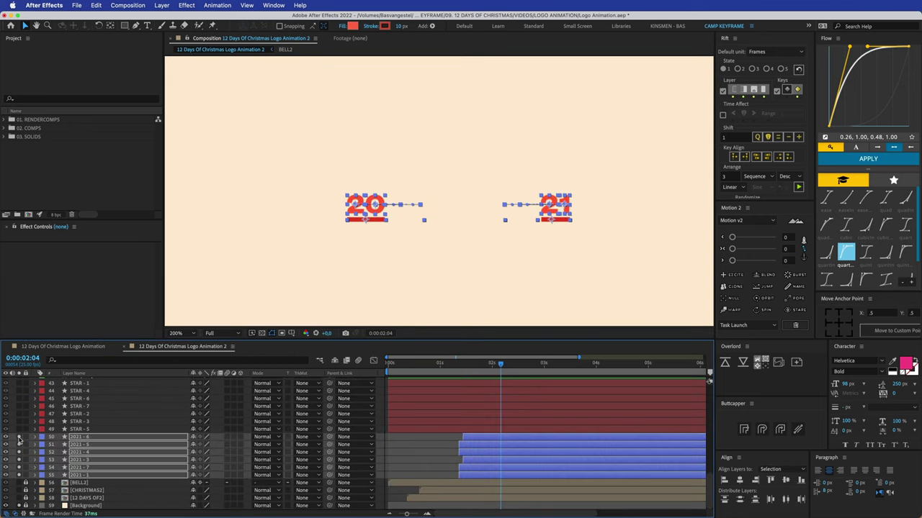
{"action": "key", "text": "super+shift+c"}
{"action": "type", "text": "2021 - 2"}
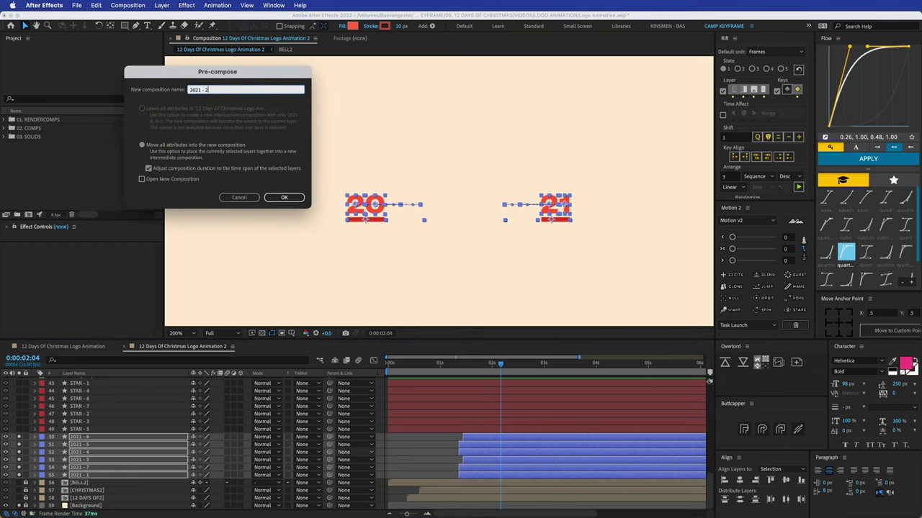
{"action": "key", "text": "Return"}
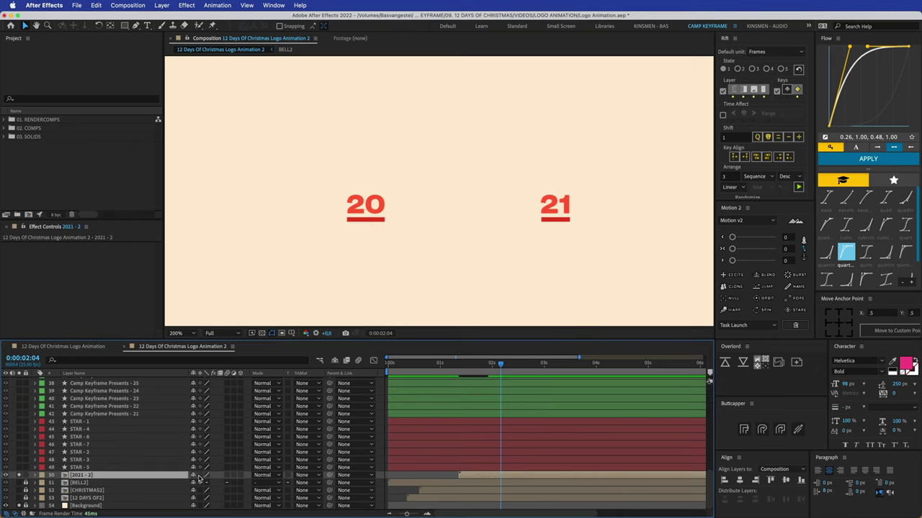
{"action": "left_click", "coordinate": [20, 476]}
Unlock the precomps and make 2021 - 2, BELL2, CHRISTMAS2 and 12 DAYS OF2 all start at 0:00:00:00
{"action": "left_click_drag", "start_coordinate": [473, 477], "coordinate": [417, 484]}
{"action": "left_click", "coordinate": [430, 490]}
{"action": "left_click", "coordinate": [411, 492]}
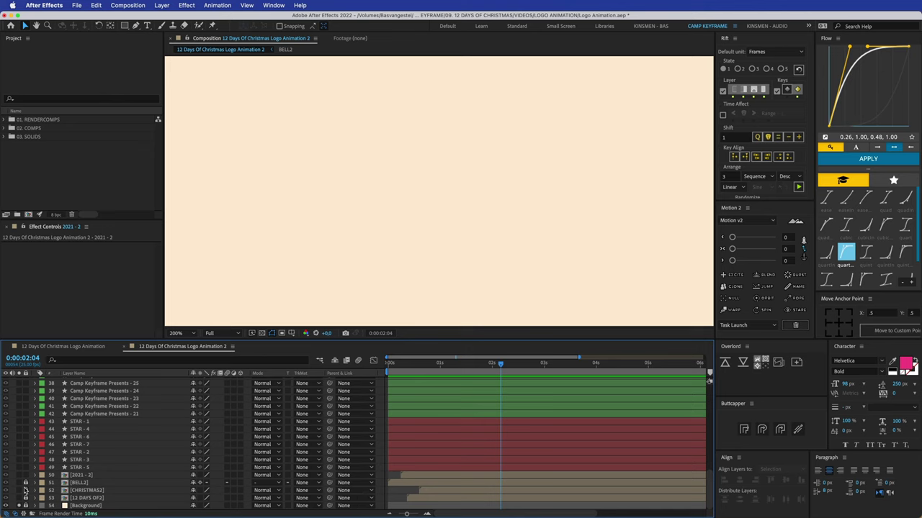
{"action": "left_click_drag", "start_coordinate": [394, 364], "coordinate": [374, 361]}
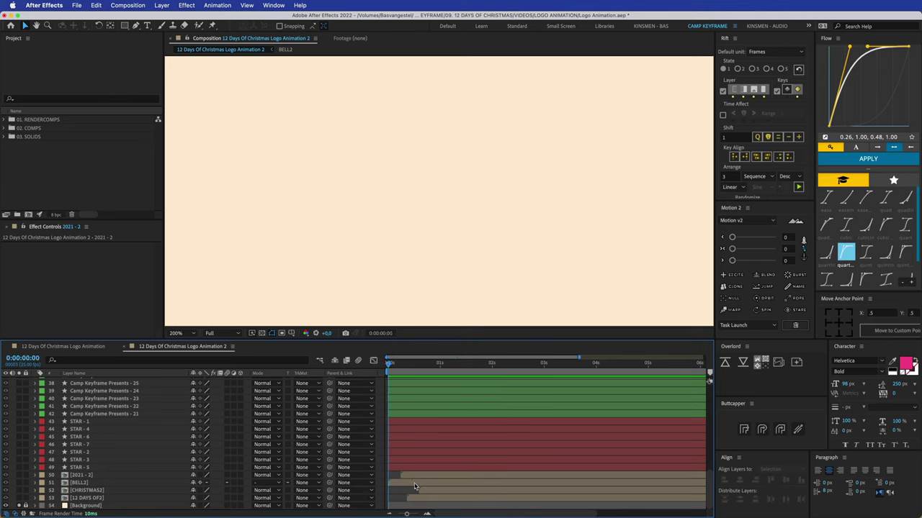
{"action": "left_click", "coordinate": [416, 476]}
{"action": "left_click", "coordinate": [416, 498], "text": "shift"}
{"action": "key", "text": "bracketleft"}
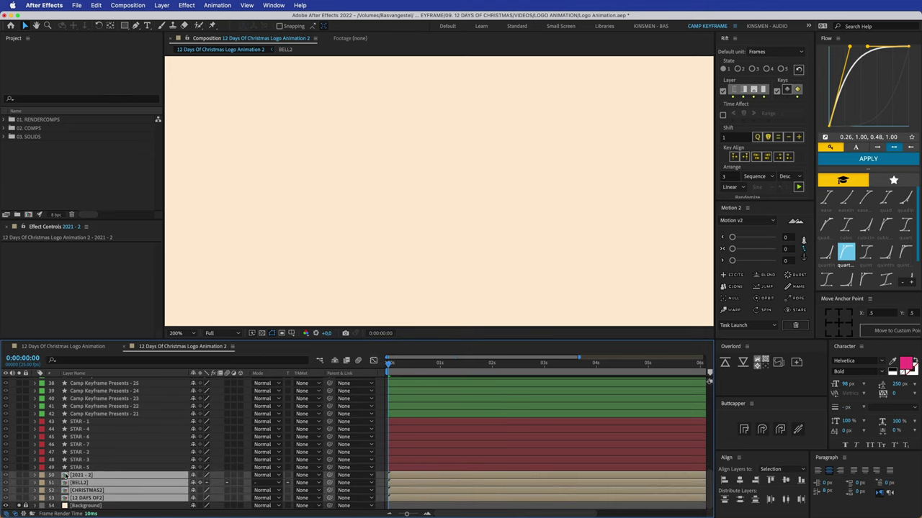
Enable collapse transformations on the four logo precomps and lock them
{"action": "left_click", "coordinate": [201, 478]}
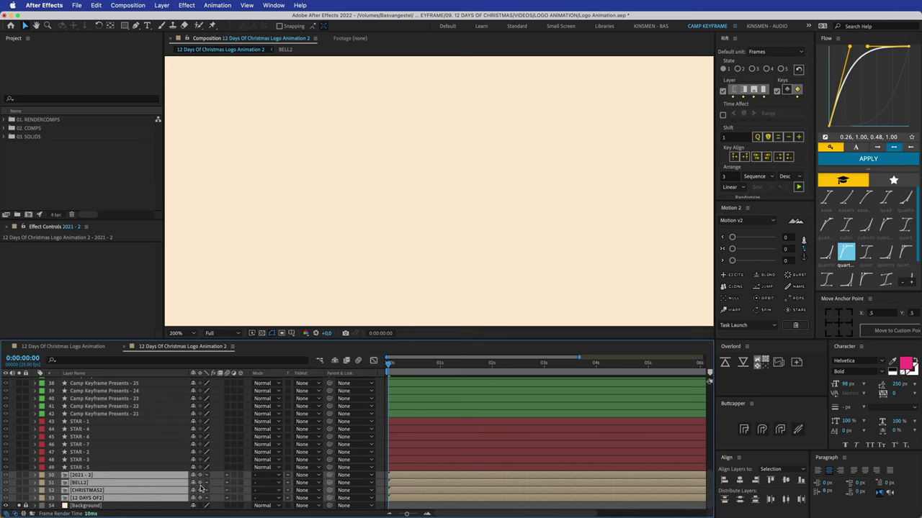
{"action": "left_click", "coordinate": [29, 477]}
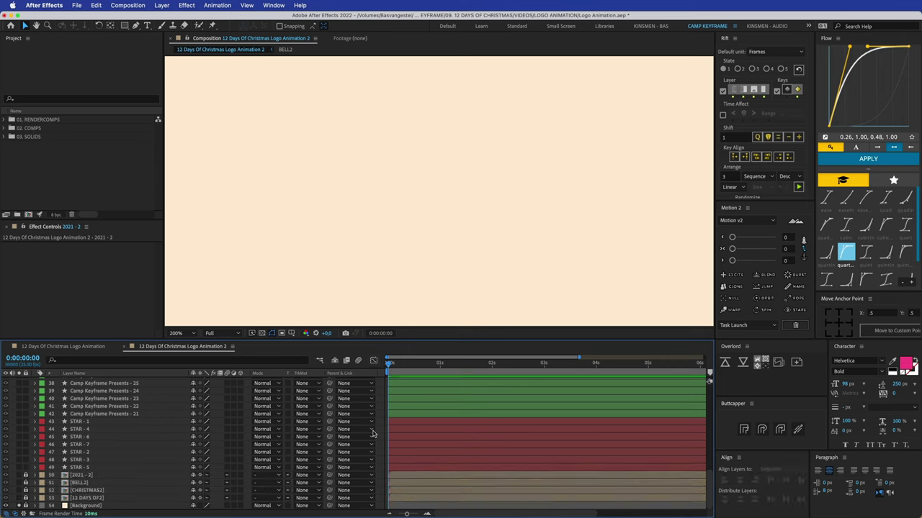
{"action": "scroll", "coordinate": [104, 453], "scroll_direction": "up", "scroll_amount": 3}
{"action": "scroll", "coordinate": [136, 439], "scroll_direction": "up", "scroll_amount": 10}
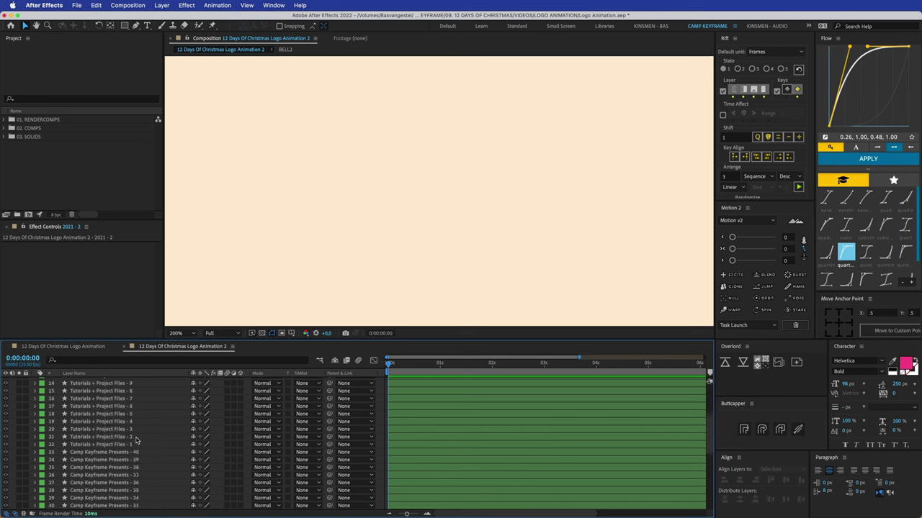
Open the CAMP KEYFRAME PRESENTS precomp from the finished logo composition and show the Position keyframes of letter layer 40
{"action": "left_click", "coordinate": [71, 348]}
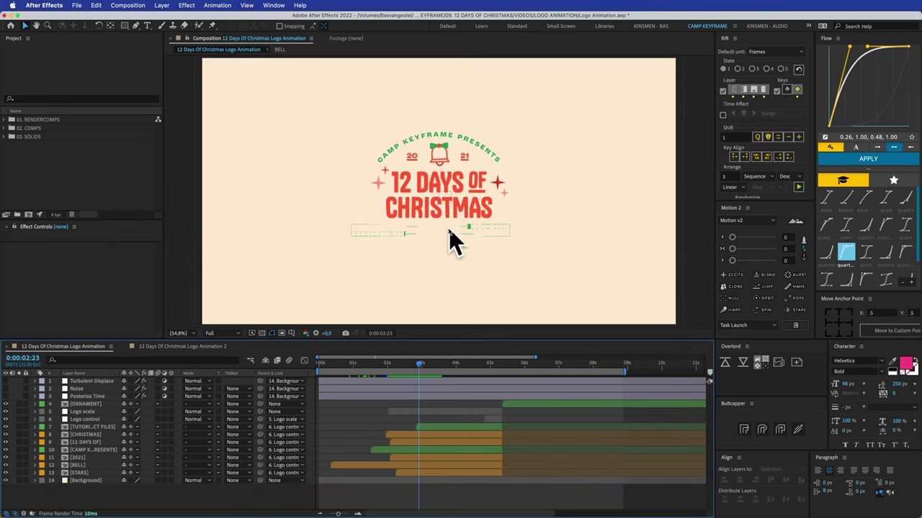
{"action": "left_click", "coordinate": [411, 135]}
{"action": "double_click", "coordinate": [416, 141]}
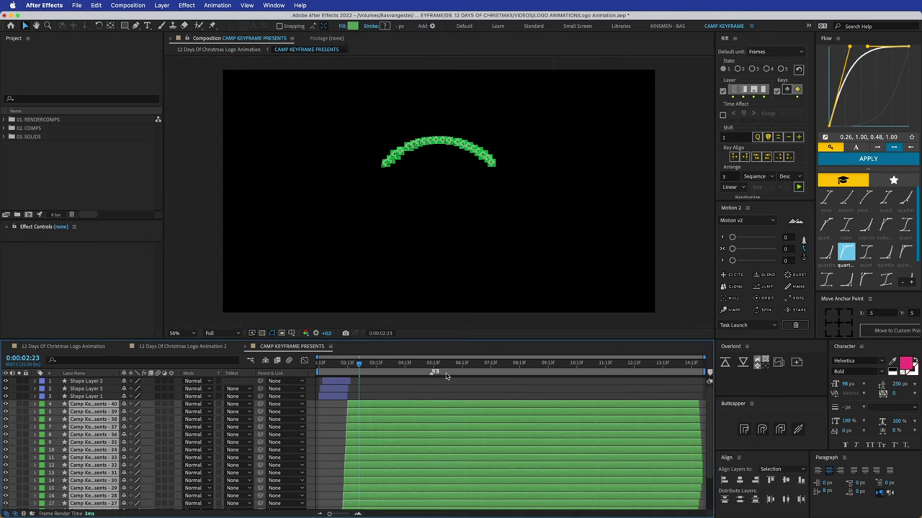
{"action": "mouse_move", "coordinate": [360, 367]}
{"action": "left_mouse_down"}
{"action": "mouse_move", "coordinate": [328, 367]}
{"action": "mouse_move", "coordinate": [358, 369]}
{"action": "left_mouse_up"}
{"action": "left_click", "coordinate": [366, 405]}
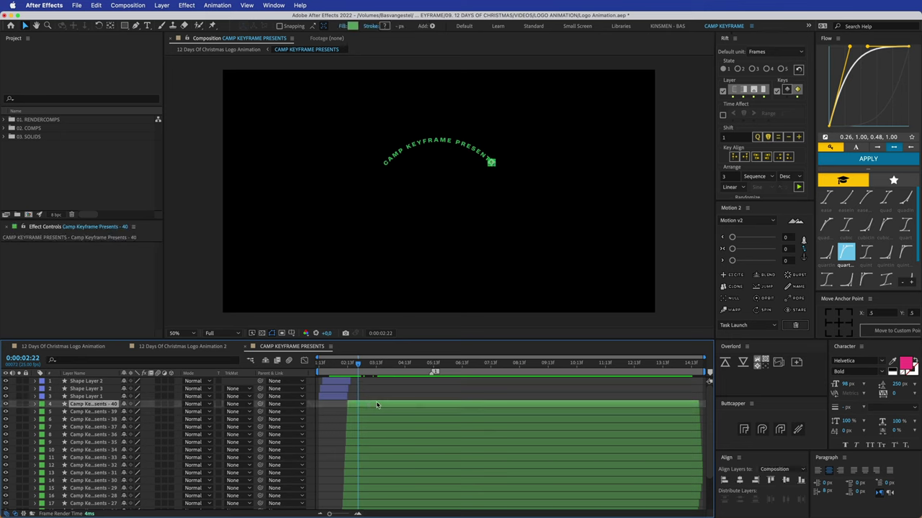
{"action": "key", "text": "p"}
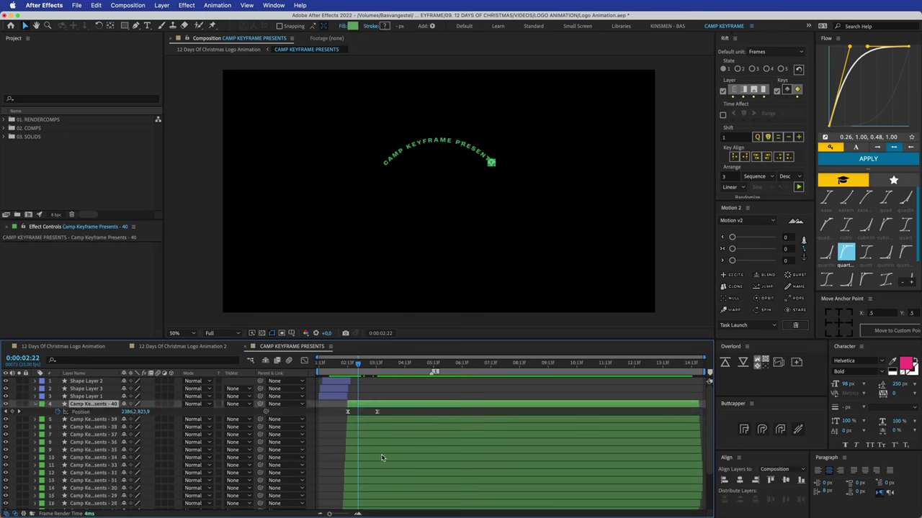
Examine the last letter's movement frame by frame and its position speed graph, and close the CAMP KEYFRAME PRESENTS composition
{"action": "key", "text": "Page_Up"}
{"action": "key", "text": "Page_Up"}
{"action": "key", "text": "Page_Up"}
{"action": "key", "text": "Page_Up"}
{"action": "key", "text": "Page_Up"}
{"action": "key", "text": "Page_Up"}
{"action": "scroll", "coordinate": [542, 272], "scroll_direction": "up", "scroll_amount": 4}
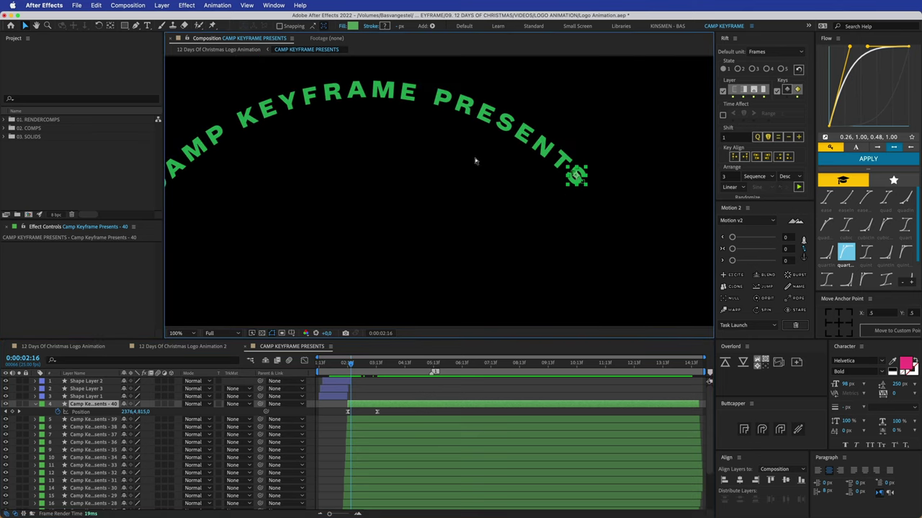
{"action": "key", "text": "comma"}
{"action": "mouse_move", "coordinate": [352, 364]}
{"action": "left_mouse_down"}
{"action": "mouse_move", "coordinate": [340, 366]}
{"action": "mouse_move", "coordinate": [350, 365]}
{"action": "left_mouse_up"}
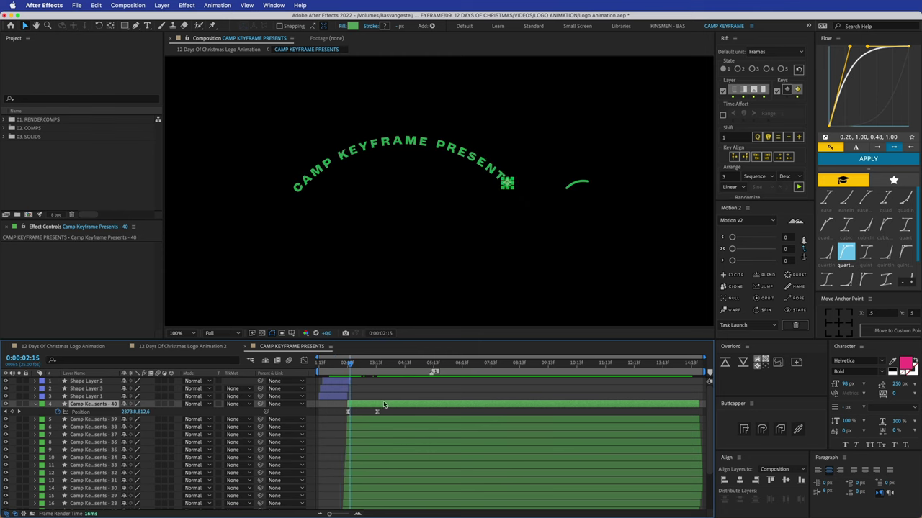
{"action": "left_click", "coordinate": [304, 361]}
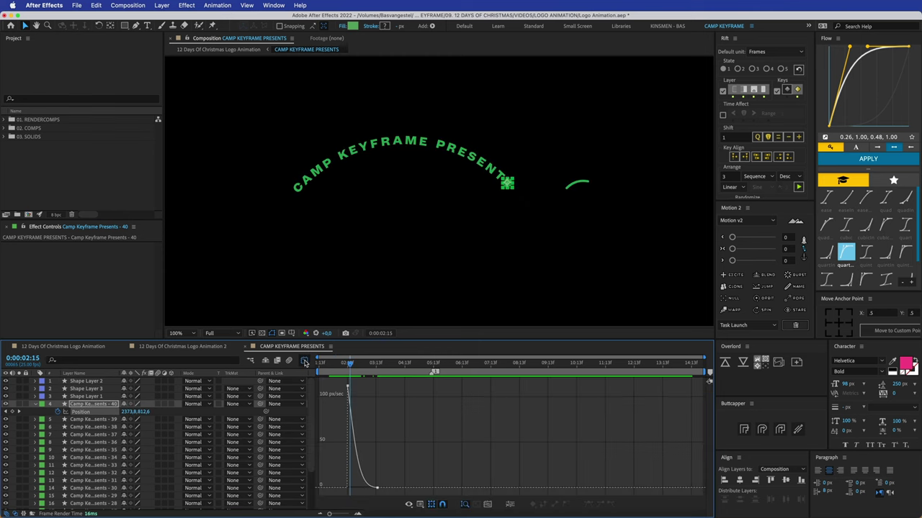
{"action": "left_click", "coordinate": [305, 361]}
{"action": "left_click", "coordinate": [367, 390]}
{"action": "left_click", "coordinate": [245, 347]}
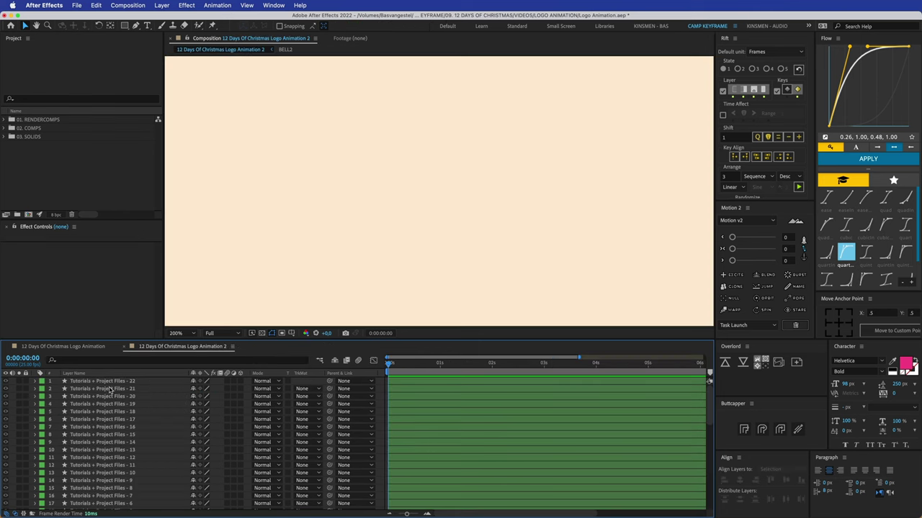
Send all Camp Keyframe Presents letter layers, 40 through 21, to the bottom of the layer stack in Logo Animation 2
{"action": "scroll", "coordinate": [119, 396], "scroll_direction": "down", "scroll_amount": 3}
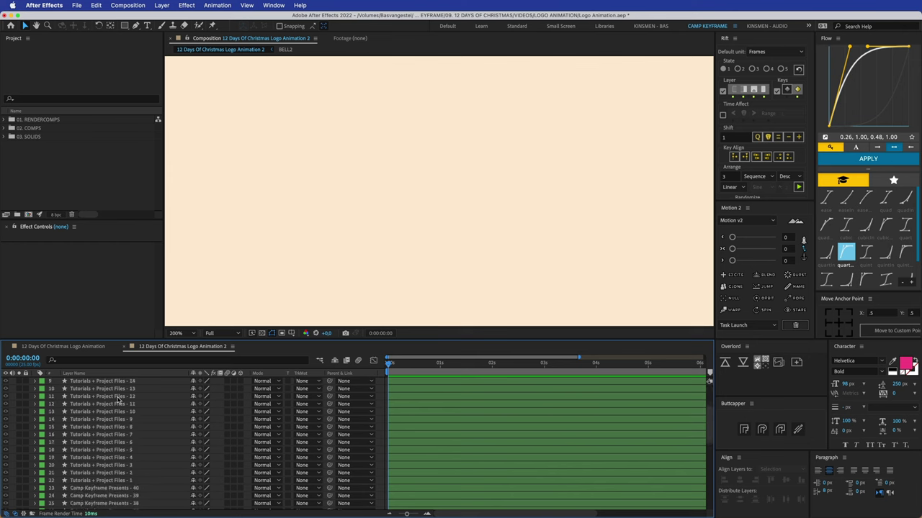
{"action": "left_click", "coordinate": [119, 481]}
{"action": "scroll", "coordinate": [122, 479], "scroll_direction": "down", "scroll_amount": 6}
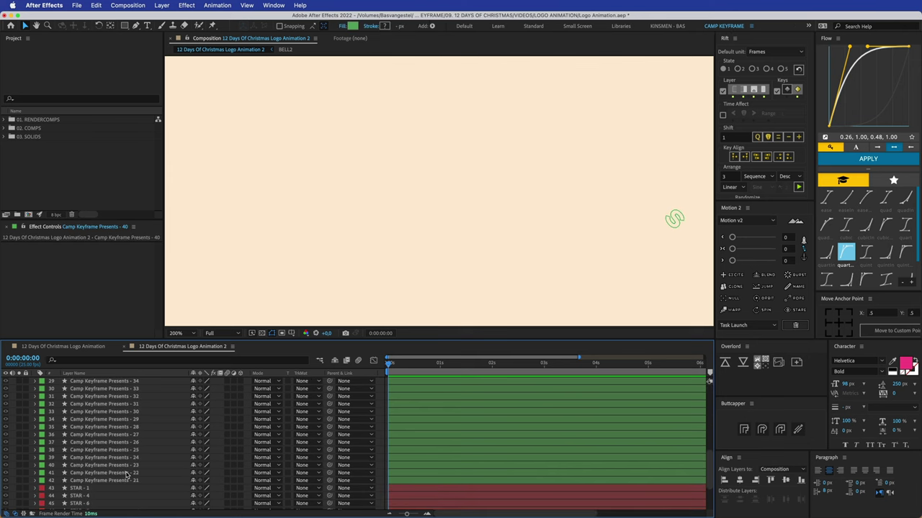
{"action": "left_click", "coordinate": [112, 481], "text": "shift"}
{"action": "key", "text": "super+shift+bracketleft"}
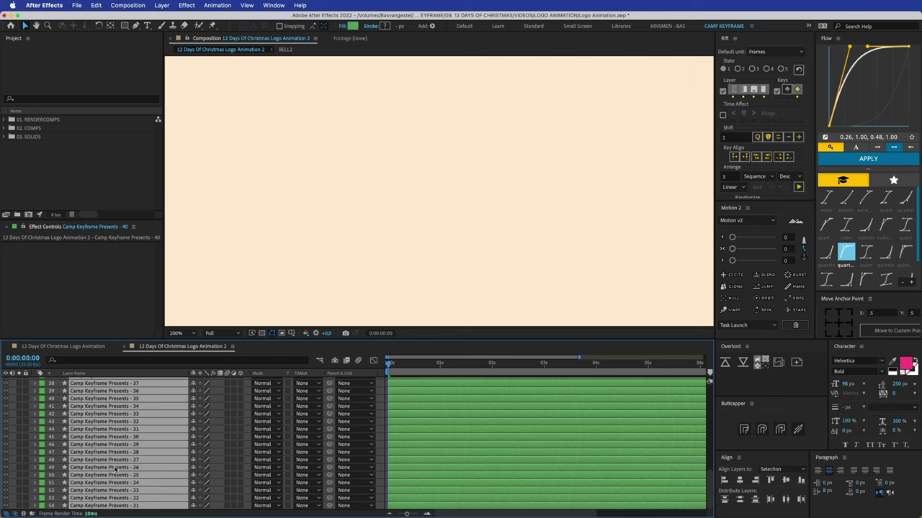
Set Position keyframes on all Camp Keyframe Presents letters at about frame 20 and trim their layer starts to frame 5
{"action": "scroll", "coordinate": [19, 447], "scroll_direction": "up", "scroll_amount": 1}
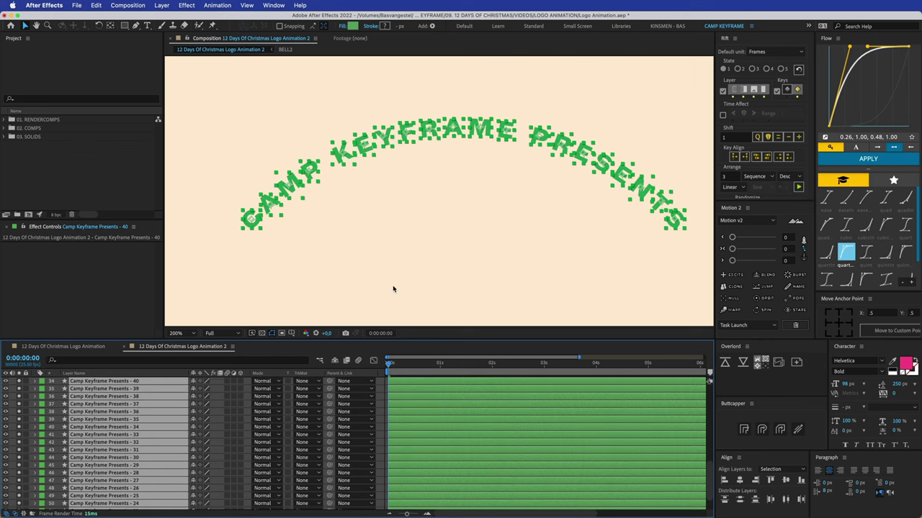
{"action": "scroll", "coordinate": [398, 279], "scroll_direction": "down", "scroll_amount": 1}
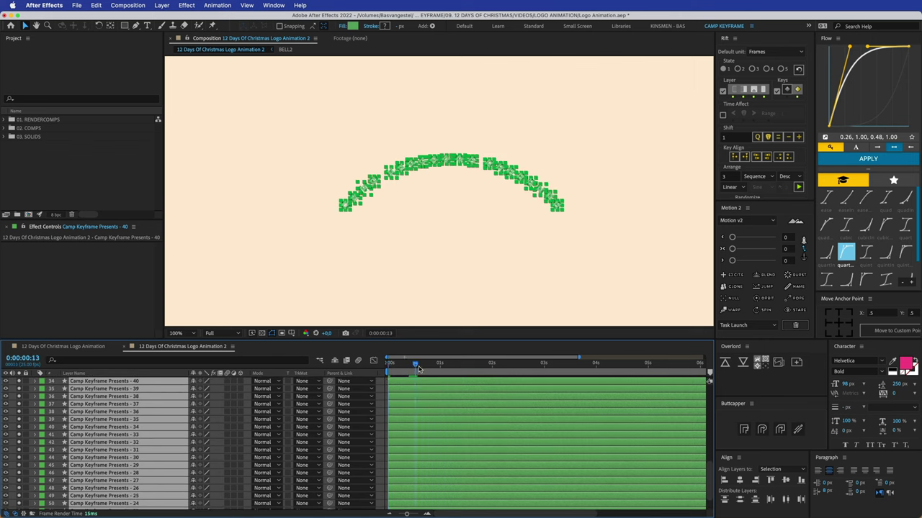
{"action": "left_click_drag", "start_coordinate": [418, 369], "coordinate": [429, 366]}
{"action": "key", "text": "p"}
{"action": "left_click", "coordinate": [58, 388]}
{"action": "left_click", "coordinate": [401, 367]}
{"action": "key", "text": "alt+bracketleft"}
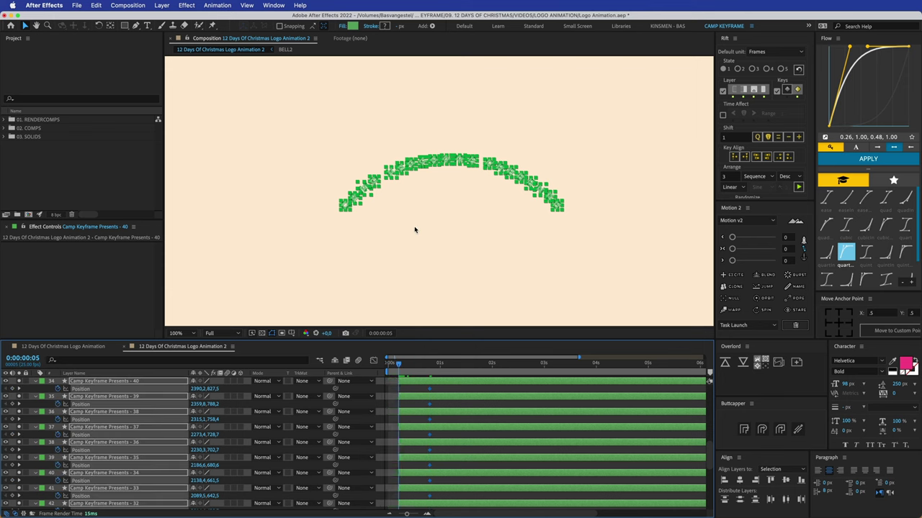
At frame 5, shift the Camp Keyframe Presents letters individually slightly back along the arc as their starting positions
{"action": "left_click", "coordinate": [414, 229]}
{"action": "scroll", "coordinate": [456, 181], "scroll_direction": "up", "scroll_amount": 2}
{"action": "mouse_move", "coordinate": [380, 234]}
{"action": "left_mouse_down"}
{"action": "mouse_move", "coordinate": [373, 240]}
{"action": "mouse_move", "coordinate": [388, 222]}
{"action": "left_mouse_up"}
{"action": "left_click_drag", "start_coordinate": [373, 238], "coordinate": [370, 240]}
{"action": "mouse_move", "coordinate": [418, 203]}
{"action": "left_mouse_down"}
{"action": "mouse_move", "coordinate": [409, 209]}
{"action": "mouse_move", "coordinate": [432, 193]}
{"action": "mouse_move", "coordinate": [424, 200]}
{"action": "left_mouse_up"}
{"action": "left_click", "coordinate": [457, 170]}
{"action": "left_click_drag", "start_coordinate": [458, 171], "coordinate": [541, 147]}
{"action": "left_click", "coordinate": [492, 159]}
{"action": "left_click", "coordinate": [503, 155]}
{"action": "left_click", "coordinate": [532, 146]}
{"action": "left_click", "coordinate": [547, 147]}
{"action": "left_click_drag", "start_coordinate": [606, 141], "coordinate": [480, 161]}
{"action": "left_click", "coordinate": [540, 162]}
{"action": "left_click_drag", "start_coordinate": [509, 164], "coordinate": [616, 219]}
{"action": "left_click", "coordinate": [533, 167]}
{"action": "left_click", "coordinate": [553, 177]}
{"action": "left_click", "coordinate": [574, 185]}
{"action": "left_click", "coordinate": [613, 211]}
{"action": "left_click", "coordinate": [625, 223]}
{"action": "left_click", "coordinate": [639, 238]}
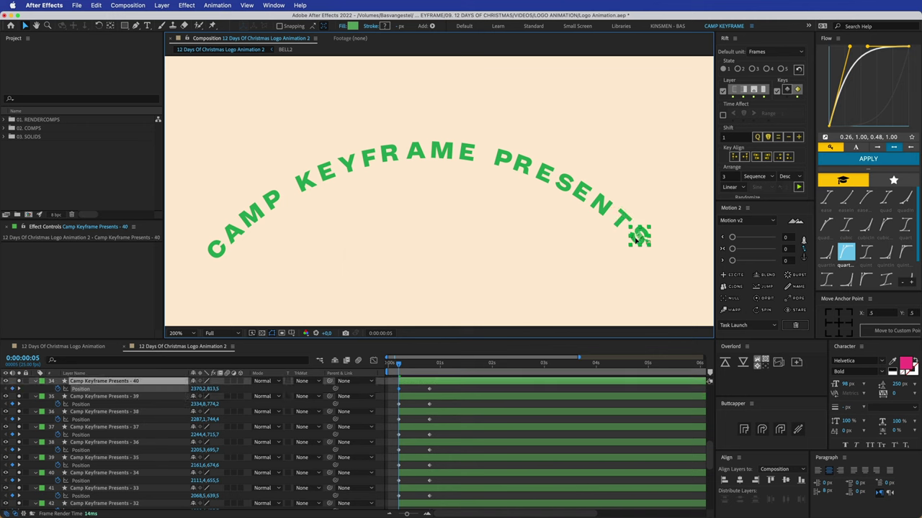
{"action": "key", "text": "comma"}
Apply the 0.26, 1.00, 0.48, 1.00 Flow easing curve to the Position keyframes of all Camp Keyframe Presents letters
{"action": "key", "text": "grave"}
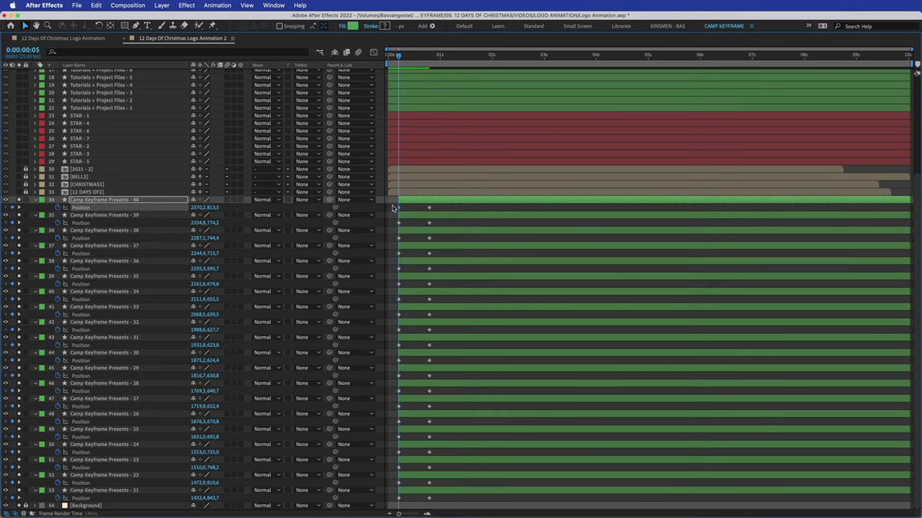
{"action": "key", "text": "grave"}
{"action": "key", "text": "grave"}
{"action": "key", "text": "grave"}
{"action": "key", "text": "grave"}
{"action": "key", "text": "grave"}
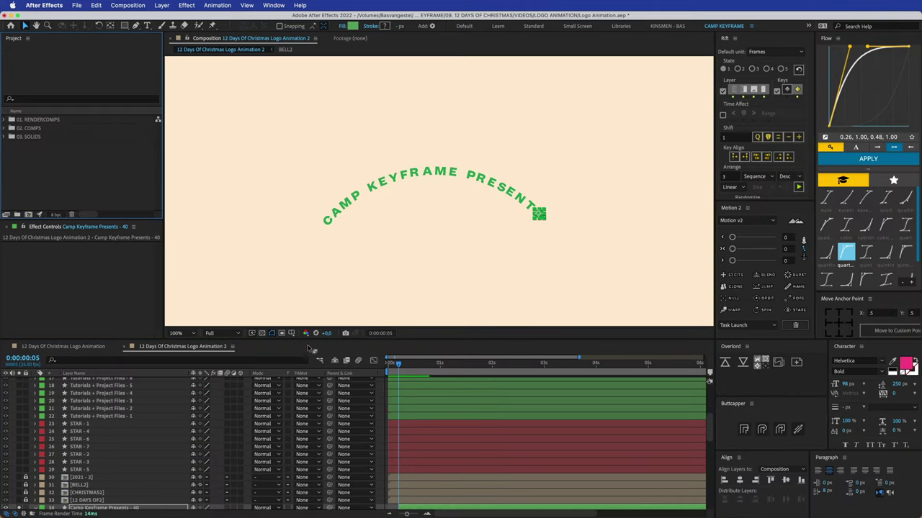
{"action": "key", "text": "grave"}
{"action": "left_click_drag", "start_coordinate": [392, 211], "coordinate": [442, 503]}
{"action": "key", "text": "grave"}
{"action": "left_click", "coordinate": [898, 157]}
Play back the letter animation from the beginning, and collapse and deselect the letter layers
{"action": "left_click", "coordinate": [393, 365]}
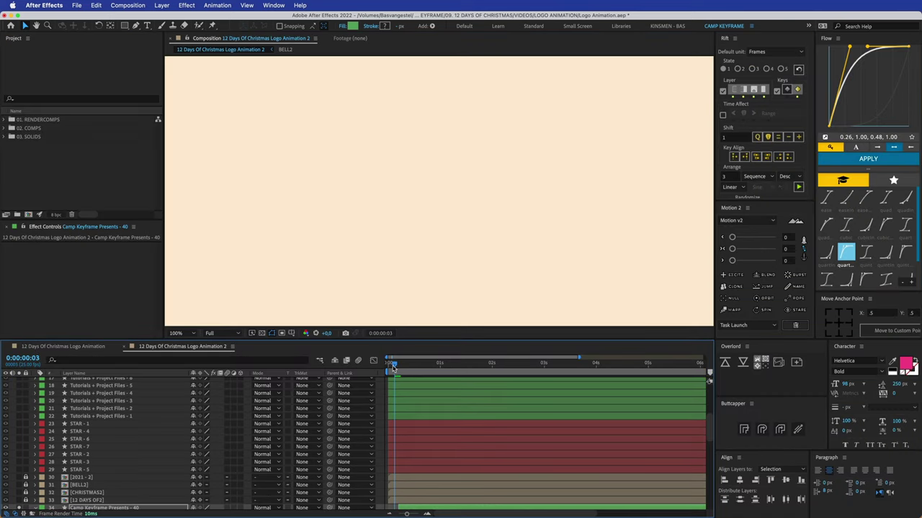
{"action": "mouse_move", "coordinate": [394, 365]}
{"action": "left_mouse_down"}
{"action": "mouse_move", "coordinate": [407, 366]}
{"action": "mouse_move", "coordinate": [389, 367]}
{"action": "left_mouse_up"}
{"action": "key", "text": "space"}
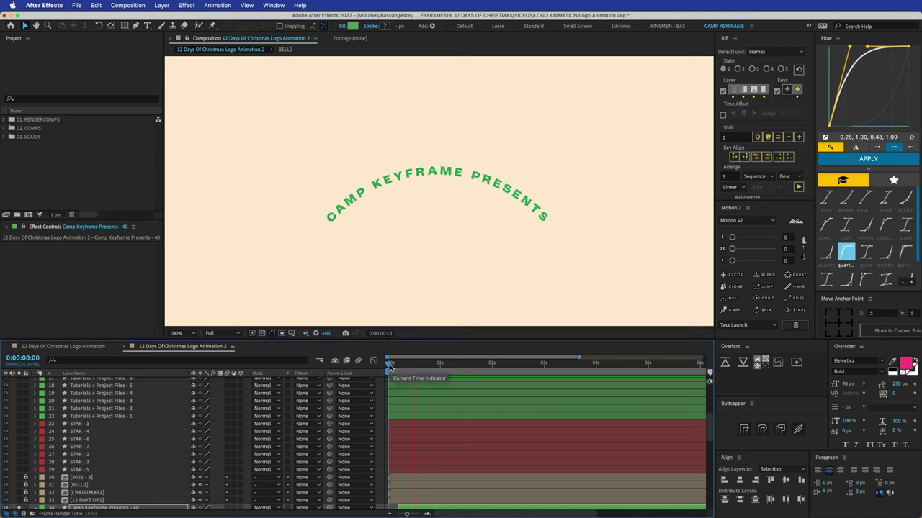
{"action": "key", "text": "space"}
{"action": "scroll", "coordinate": [435, 427], "scroll_direction": "down", "scroll_amount": 10}
{"action": "scroll", "coordinate": [444, 425], "scroll_direction": "down", "scroll_amount": 4}
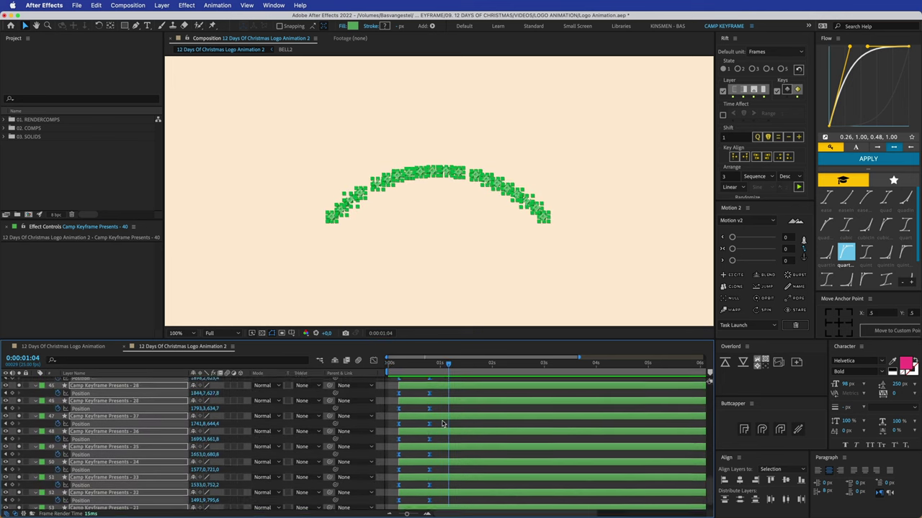
{"action": "key", "text": "u"}
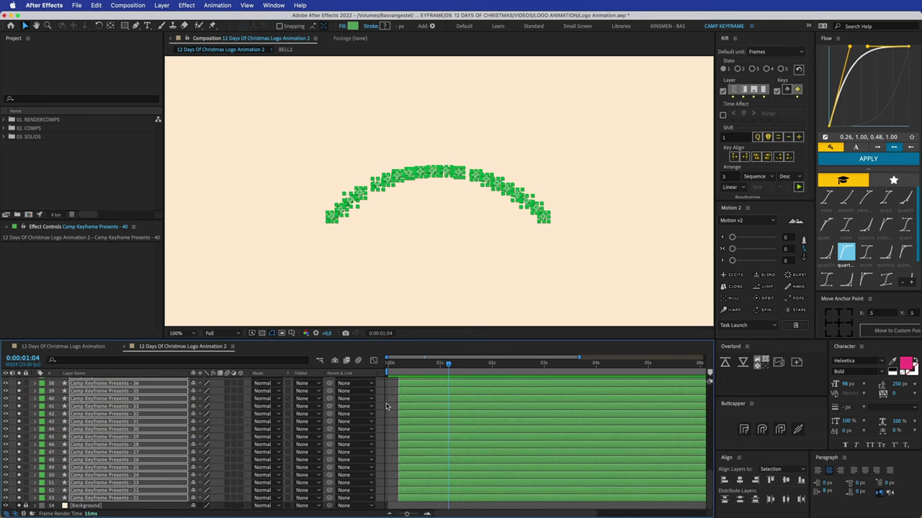
{"action": "left_click", "coordinate": [386, 405]}
Open the CAMP KEYFRAME PRESENTS precomp from the finished logo composition and examine its curved line shape layers
{"action": "left_click", "coordinate": [83, 349]}
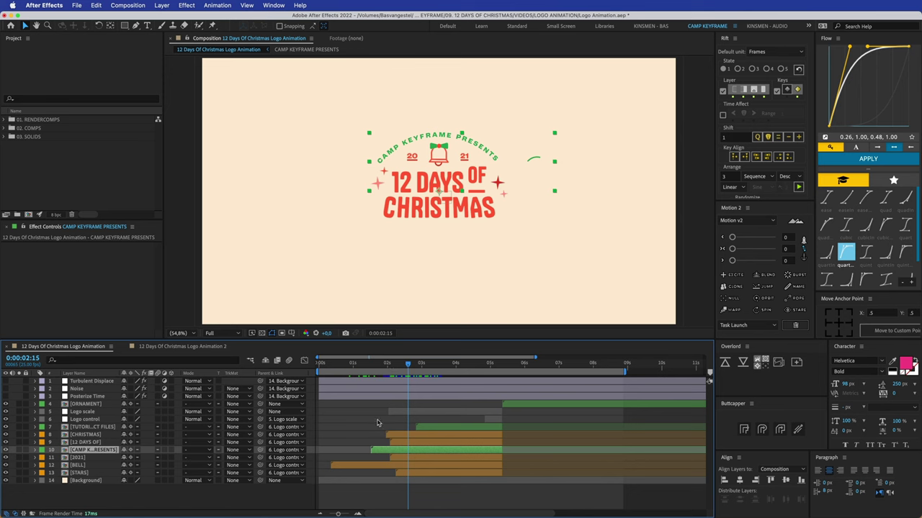
{"action": "double_click", "coordinate": [401, 451]}
{"action": "left_click_drag", "start_coordinate": [350, 364], "coordinate": [341, 364]}
{"action": "scroll", "coordinate": [311, 162], "scroll_direction": "down", "scroll_amount": 1}
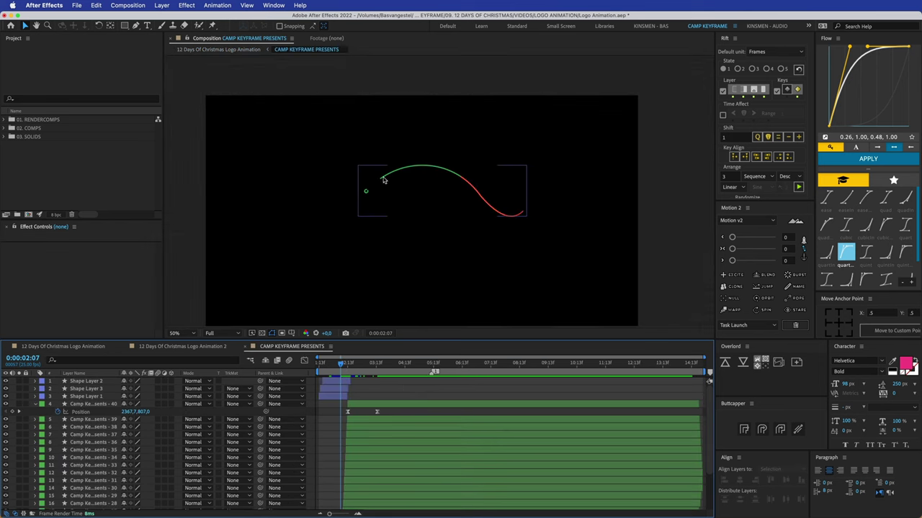
{"action": "left_click", "coordinate": [515, 212]}
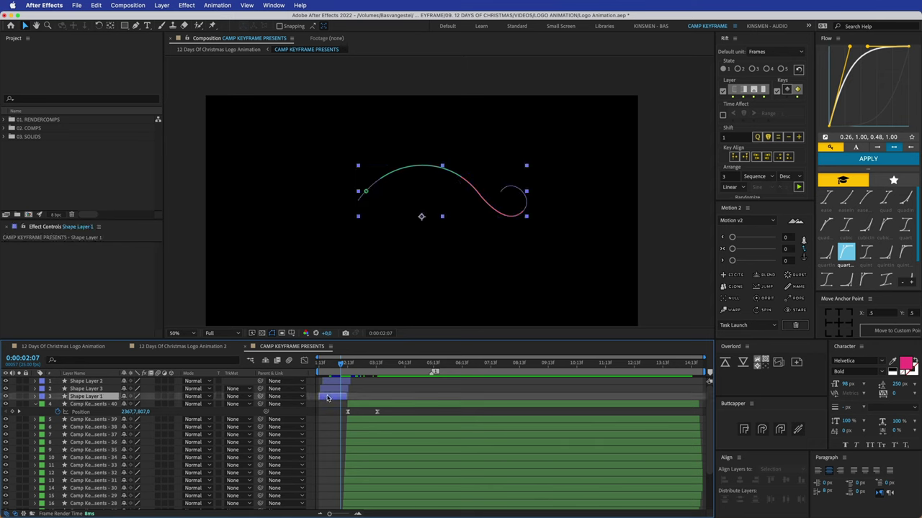
{"action": "left_click", "coordinate": [365, 395]}
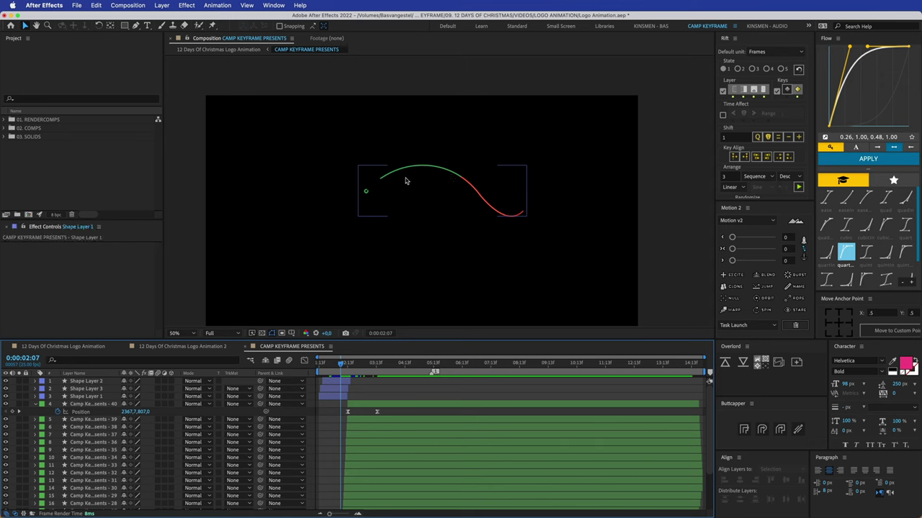
{"action": "left_click", "coordinate": [88, 396]}
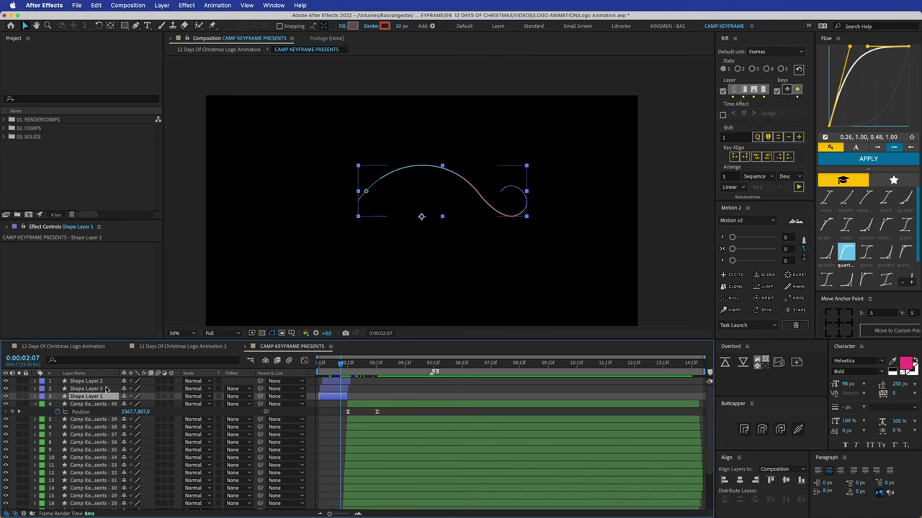
Copy the green line, Shape Layer 2, from CAMP KEYFRAME PRESENTS into 12 Days Of Christmas Logo Animation 2
{"action": "left_click", "coordinate": [331, 384]}
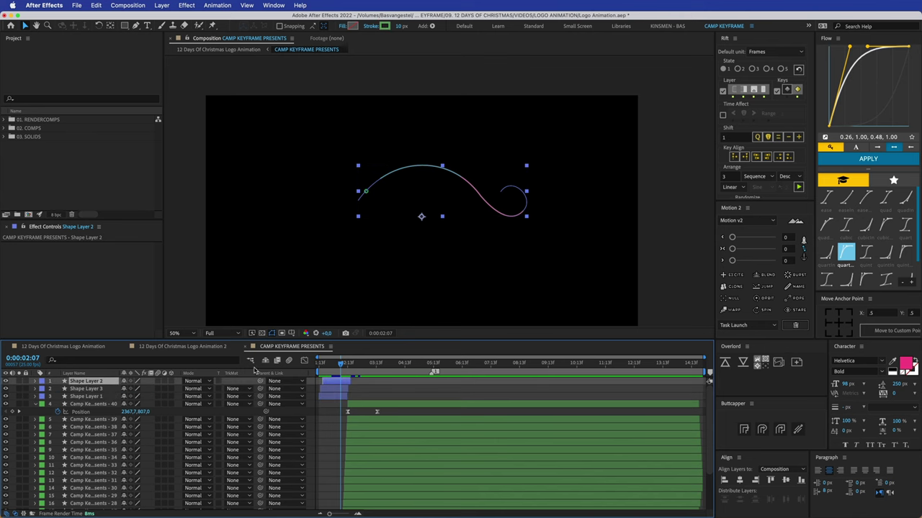
{"action": "left_click", "coordinate": [212, 348]}
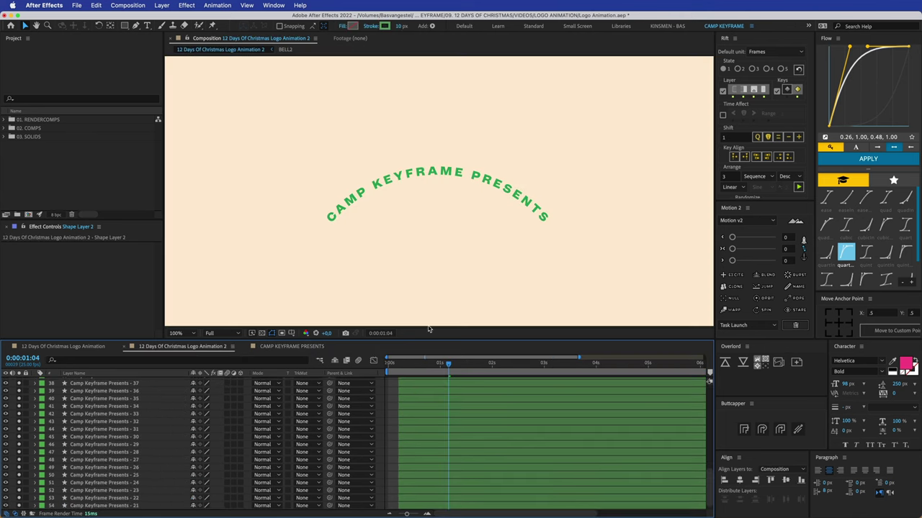
{"action": "key", "text": "comma"}
{"action": "key", "text": "comma"}
{"action": "key", "text": "minus"}
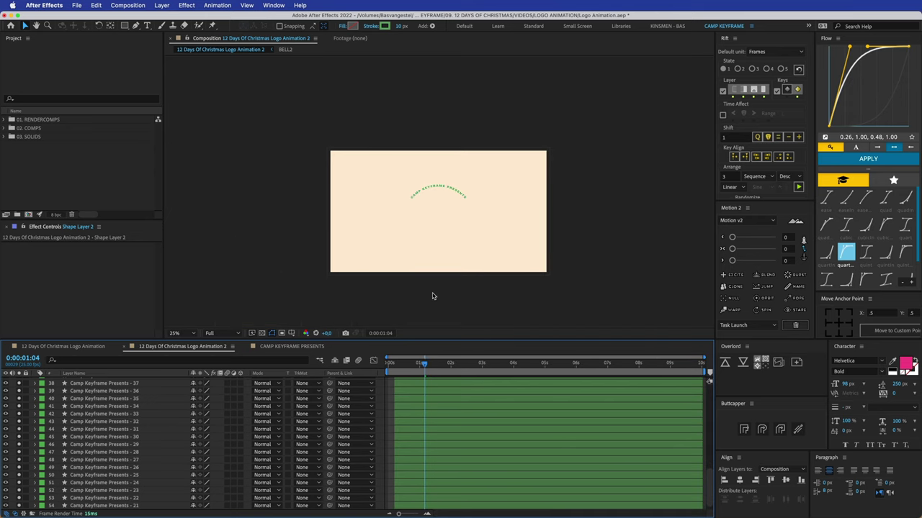
{"action": "scroll", "coordinate": [433, 405], "scroll_direction": "up", "scroll_amount": 12}
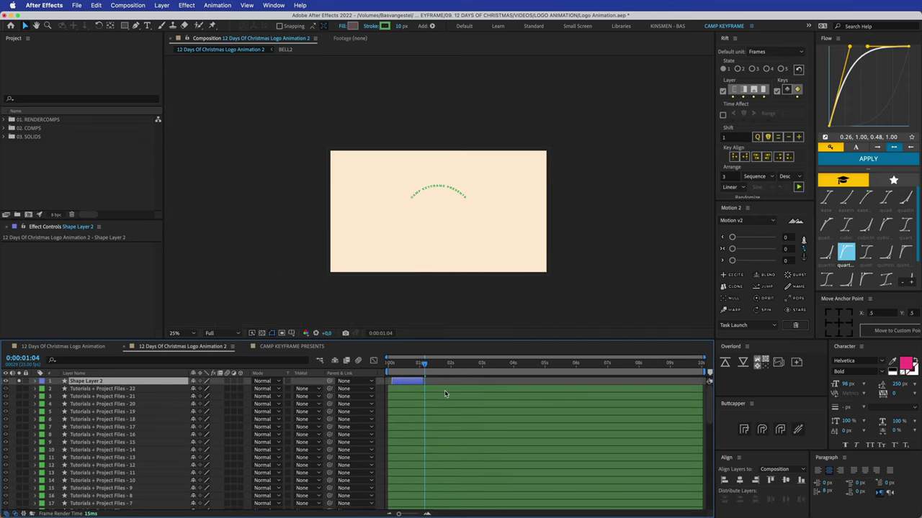
Extend Shape Layer 2's end to about 8.8 seconds and place it directly above the Camp Keyframe Presents - 40 layer
{"action": "left_click_drag", "start_coordinate": [424, 382], "coordinate": [663, 382]}
{"action": "key", "text": "super+shift+bracketleft"}
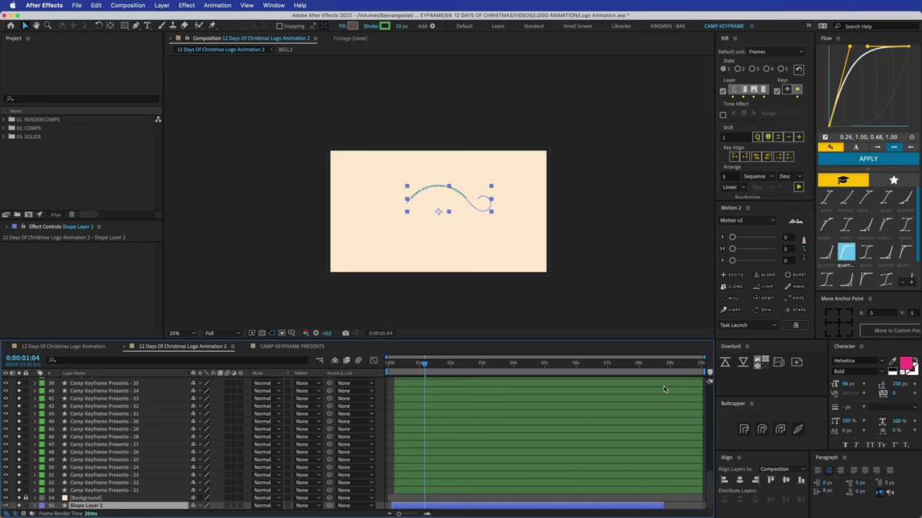
{"action": "key", "text": "super+bracketright"}
{"action": "key", "text": "grave"}
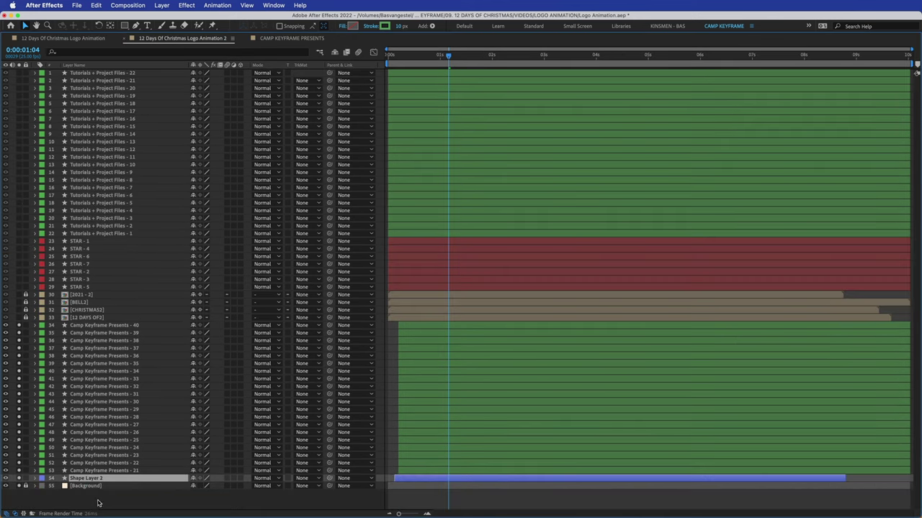
{"action": "left_click_drag", "start_coordinate": [87, 380], "coordinate": [86, 325]}
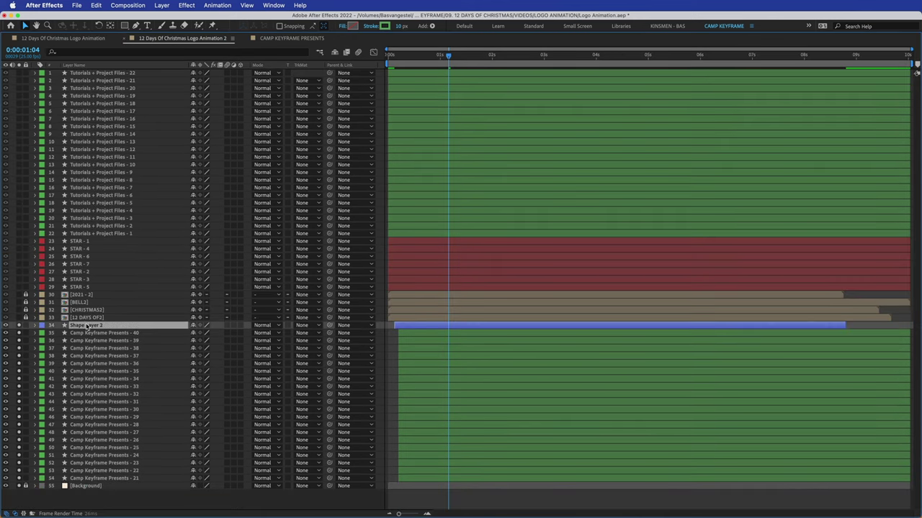
{"action": "key", "text": "grave"}
Reveal the contents of Shape Layer 2 and delete its existing Trim Paths 1
{"action": "scroll", "coordinate": [426, 438], "scroll_direction": "down", "scroll_amount": 12}
{"action": "scroll", "coordinate": [420, 453], "scroll_direction": "up", "scroll_amount": 4}
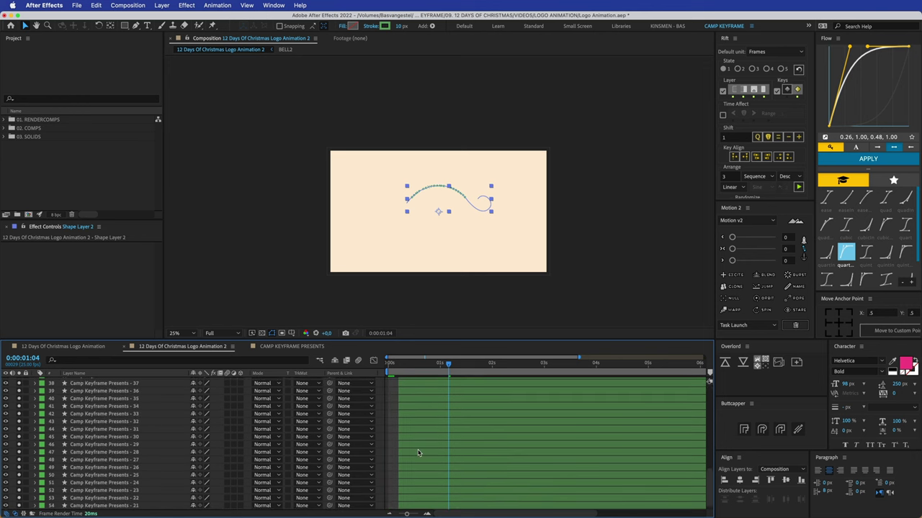
{"action": "key", "text": "equal"}
{"action": "key", "text": "equal"}
{"action": "key", "text": "u"}
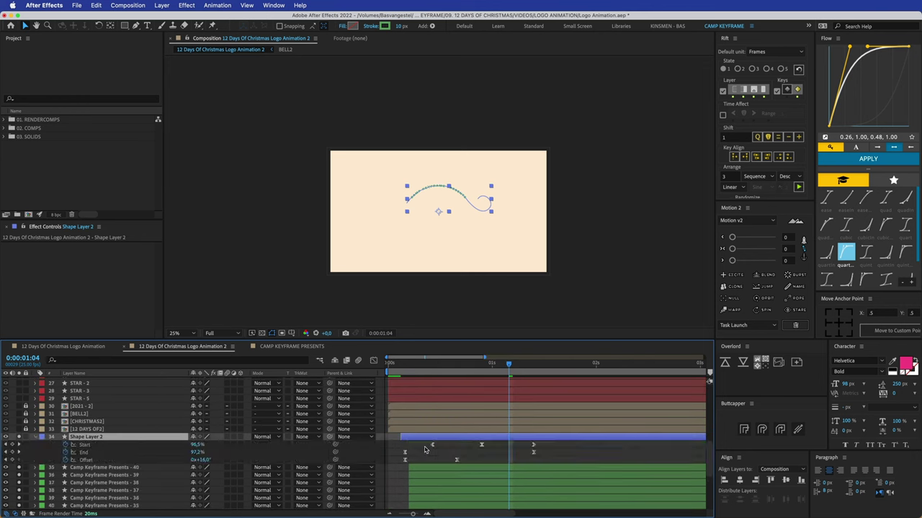
{"action": "left_click", "coordinate": [35, 437]}
{"action": "left_click", "coordinate": [36, 437]}
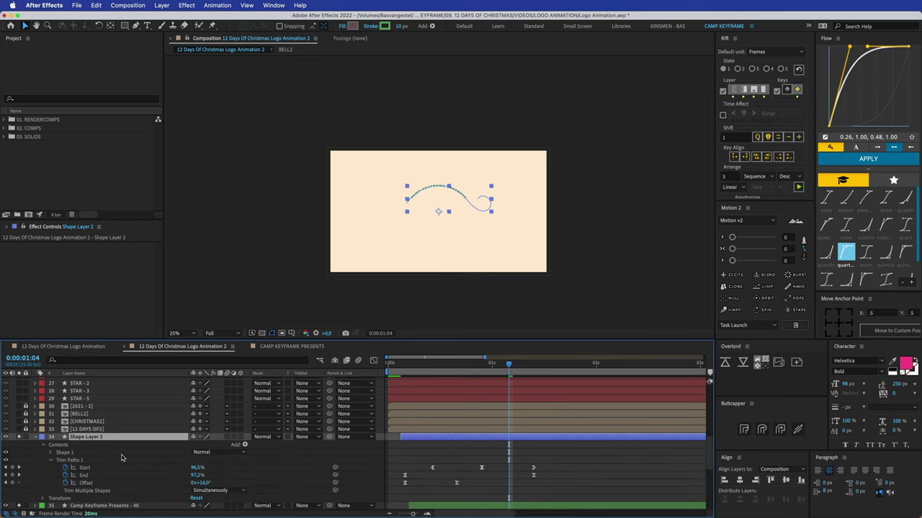
{"action": "left_click", "coordinate": [65, 461]}
{"action": "key", "text": "Delete"}
{"action": "left_click", "coordinate": [432, 460]}
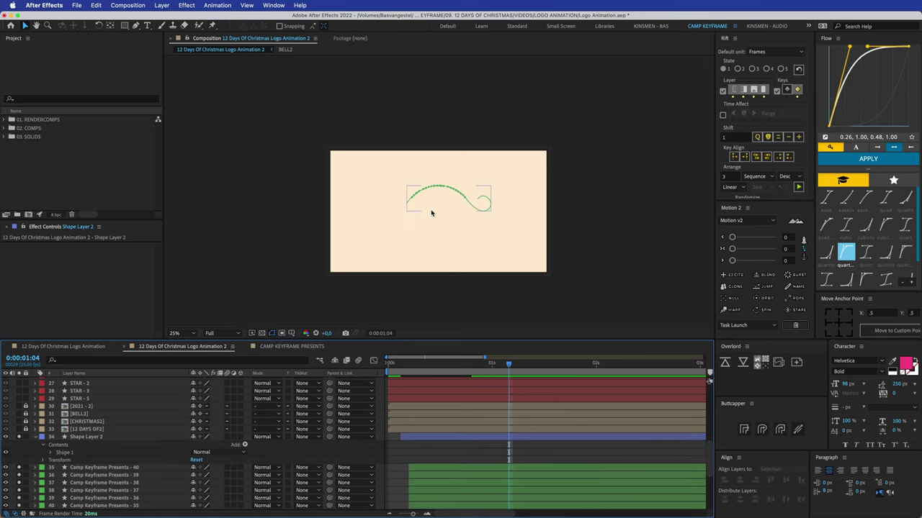
Add a new Trim Paths operator to Shape Layer 2 and expand its properties
{"action": "scroll", "coordinate": [431, 211], "scroll_direction": "up", "scroll_amount": 2}
{"action": "left_click", "coordinate": [378, 225]}
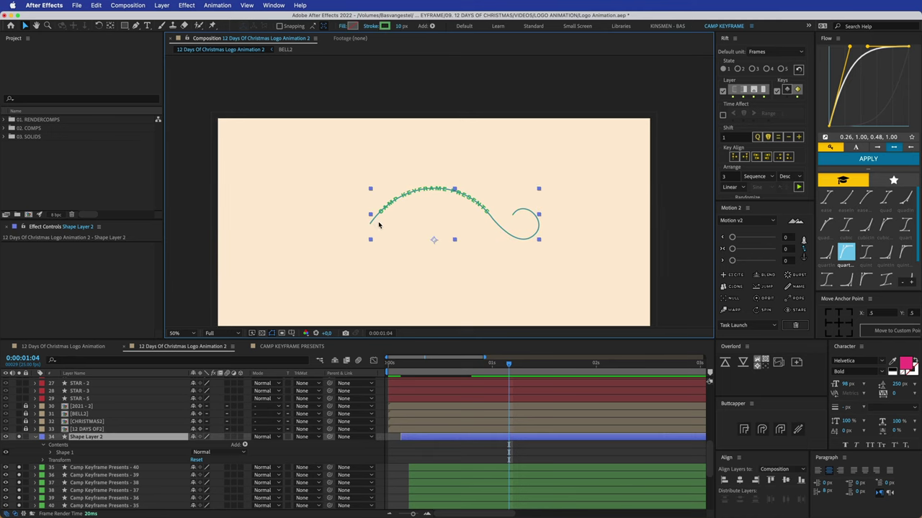
{"action": "left_click", "coordinate": [245, 445]}
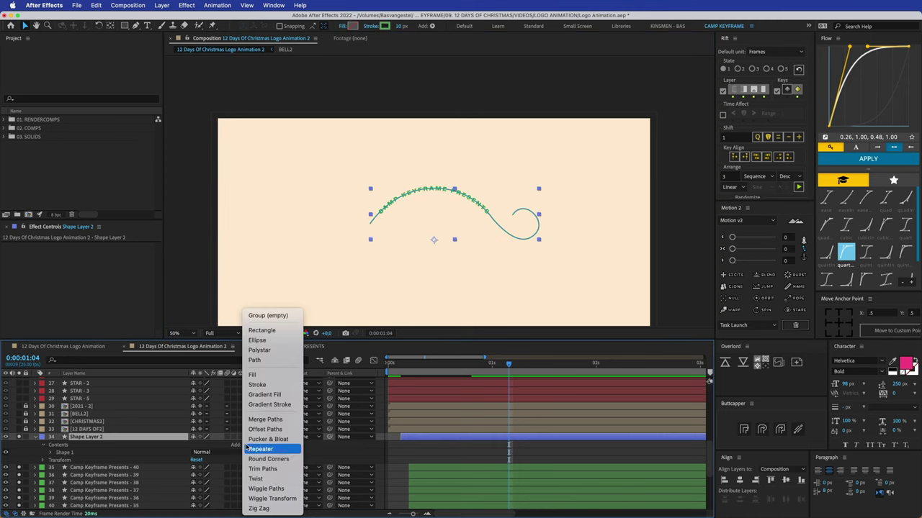
{"action": "left_click", "coordinate": [272, 478]}
{"action": "left_click", "coordinate": [52, 460]}
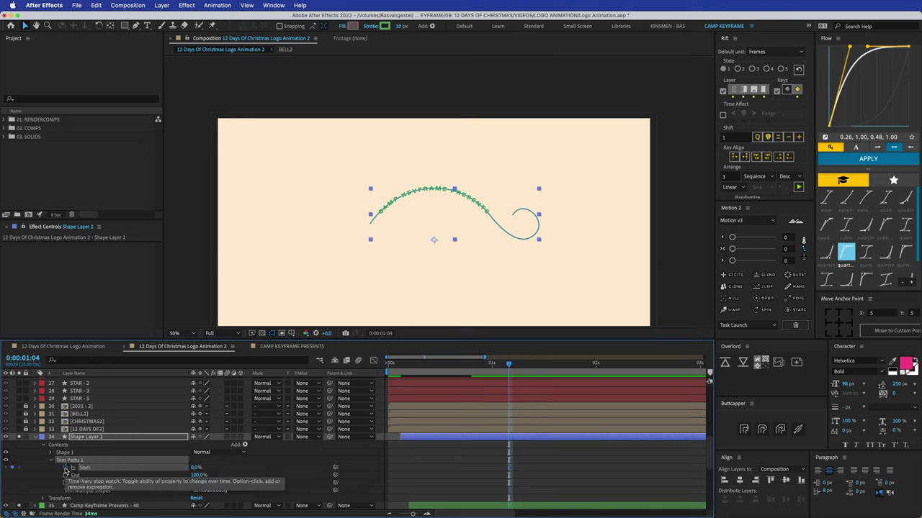
Animate the Trim Paths End from 0% at 0:00:00:16 to 100% at 0:00:01:04
{"action": "left_click", "coordinate": [66, 476]}
{"action": "left_click_drag", "start_coordinate": [507, 365], "coordinate": [455, 365]}
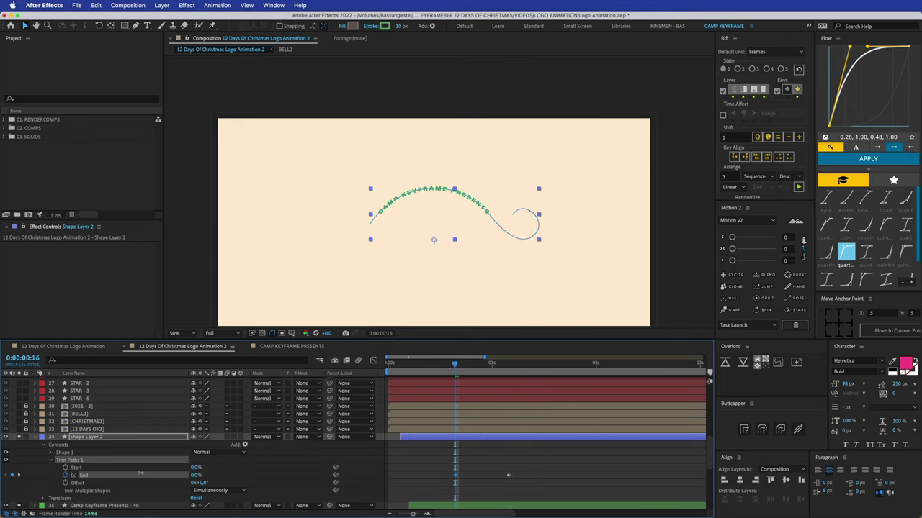
{"action": "left_click", "coordinate": [425, 474]}
Animate the Trim Paths Start from 0% to 100%, with its keyframes about three frames after the End keyframes
{"action": "mouse_move", "coordinate": [457, 369]}
{"action": "left_mouse_down"}
{"action": "mouse_move", "coordinate": [515, 378]}
{"action": "mouse_move", "coordinate": [462, 381]}
{"action": "mouse_move", "coordinate": [513, 374]}
{"action": "left_mouse_up"}
{"action": "left_click", "coordinate": [106, 472]}
{"action": "left_click", "coordinate": [67, 468]}
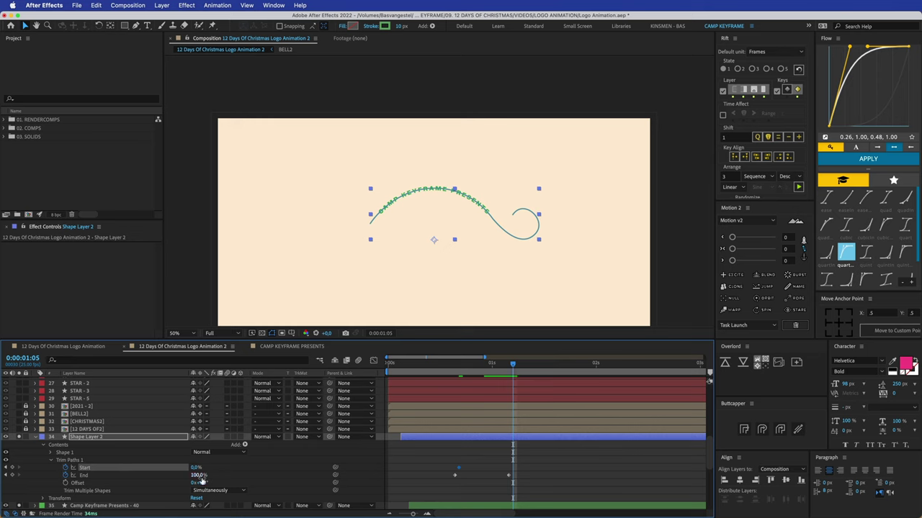
{"action": "left_click_drag", "start_coordinate": [202, 467], "coordinate": [335, 470]}
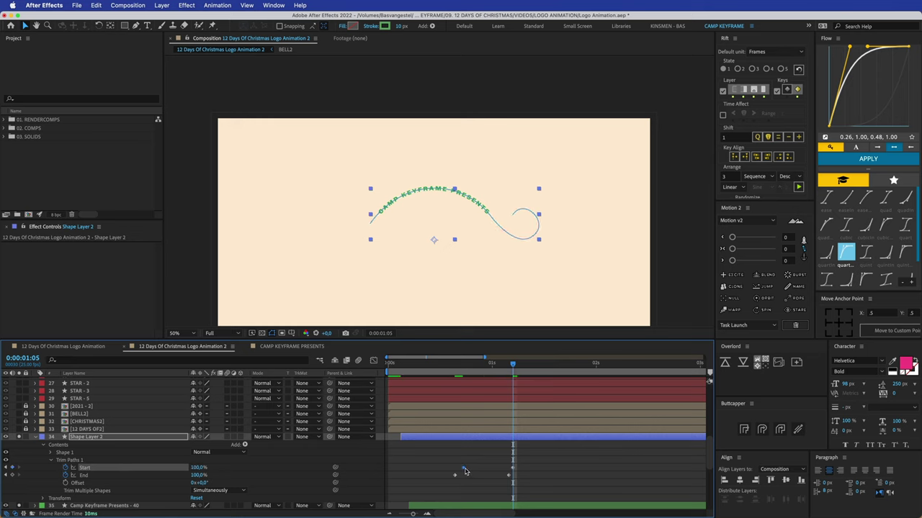
{"action": "left_click_drag", "start_coordinate": [512, 468], "coordinate": [450, 485]}
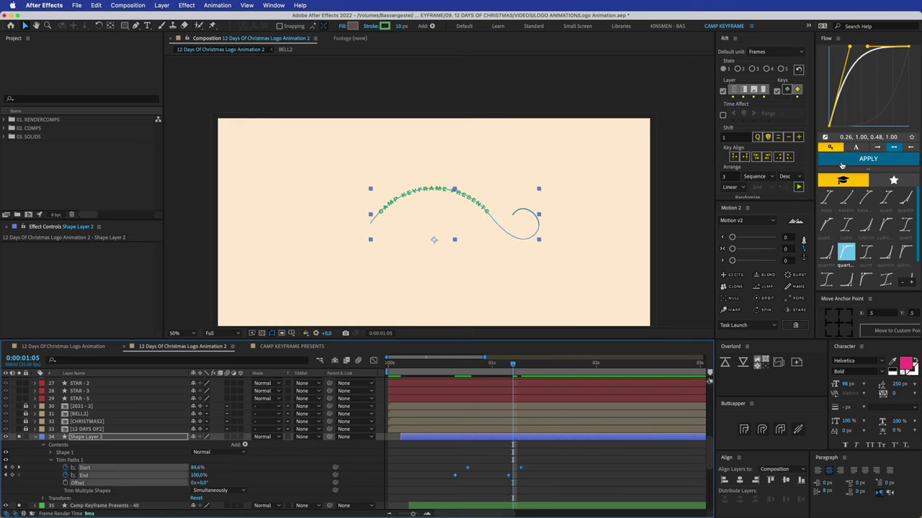
Apply the quint easing preset (0.84, 0.00, 0.16, 1.00) to the Trim Paths keyframes and preview the line animation
{"action": "left_click", "coordinate": [868, 253]}
{"action": "left_click", "coordinate": [867, 158]}
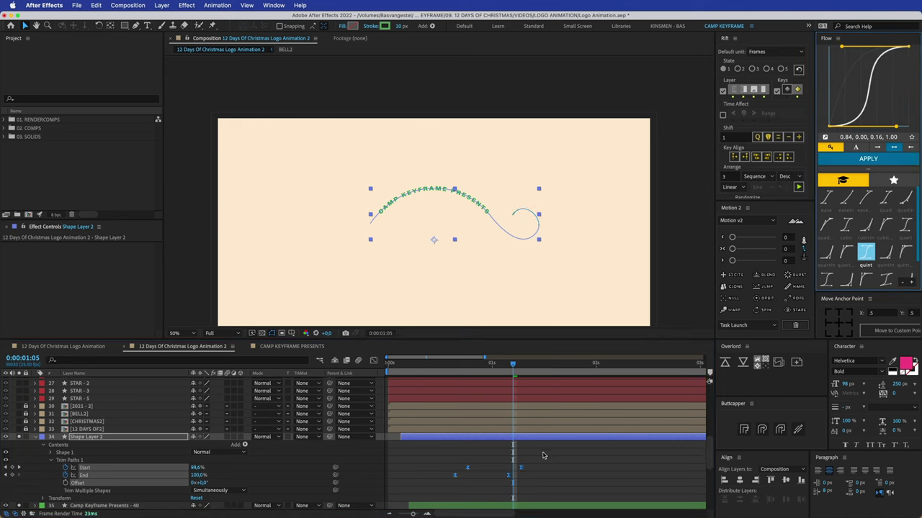
{"action": "left_click", "coordinate": [475, 373]}
{"action": "left_click_drag", "start_coordinate": [475, 373], "coordinate": [450, 371]}
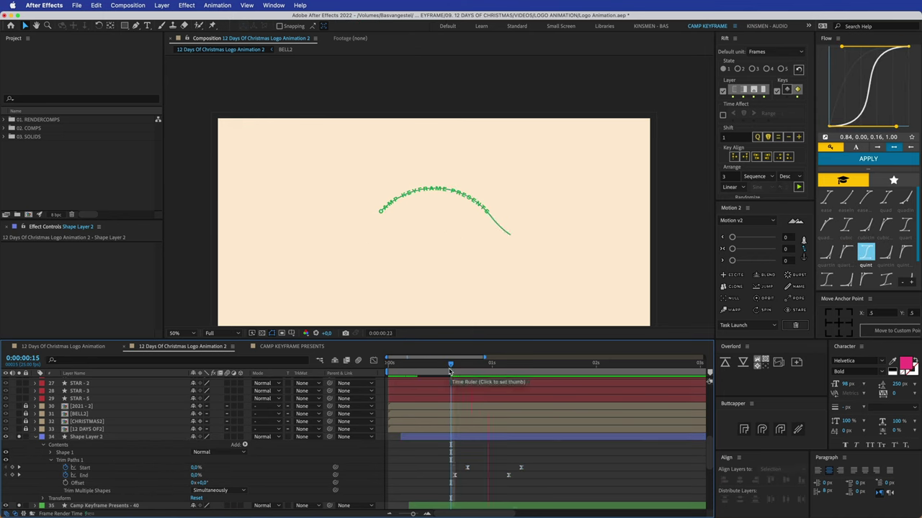
Move the final Trim Paths keyframes so End finishes at about 0:00:01:20 and Start at about 0:00:01:23, and preview the line
{"action": "key", "text": "space"}
{"action": "left_click_drag", "start_coordinate": [532, 458], "coordinate": [575, 479]}
{"action": "left_click", "coordinate": [570, 461]}
{"action": "mouse_move", "coordinate": [456, 371]}
{"action": "left_mouse_down"}
{"action": "mouse_move", "coordinate": [444, 372]}
{"action": "mouse_move", "coordinate": [597, 371]}
{"action": "mouse_move", "coordinate": [442, 371]}
{"action": "left_mouse_up"}
{"action": "key", "text": "space"}
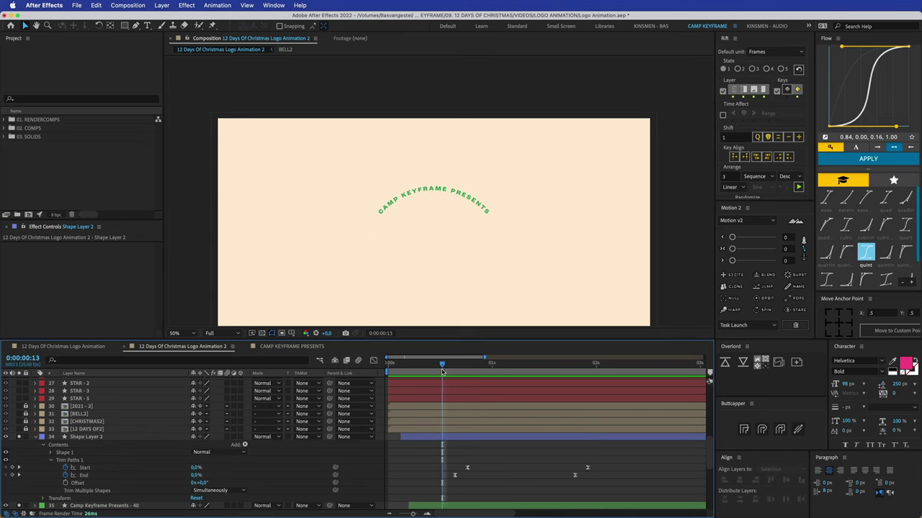
{"action": "key", "text": "space"}
{"action": "left_click", "coordinate": [442, 372]}
{"action": "key", "text": "space"}
Examine the Start, End and Offset keyframes of Shape Layer 2 in the CAMP KEYFRAME PRESENTS composition, and return to Logo Animation 2
{"action": "left_click", "coordinate": [288, 346]}
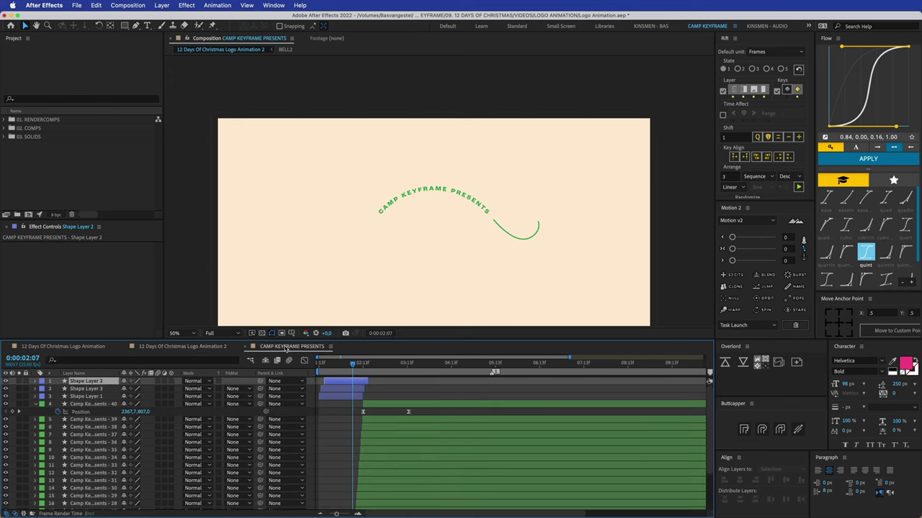
{"action": "left_click", "coordinate": [380, 391]}
{"action": "left_click", "coordinate": [359, 384]}
{"action": "key", "text": "u"}
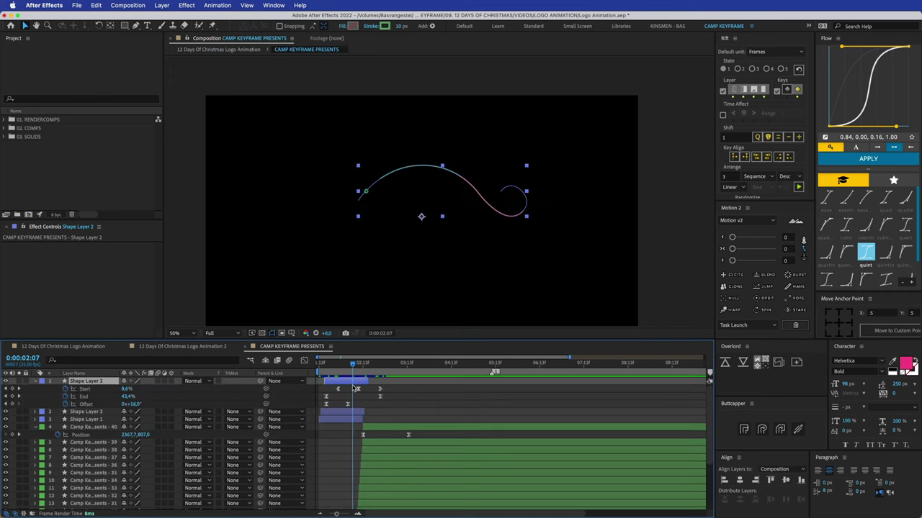
{"action": "left_click_drag", "start_coordinate": [353, 364], "coordinate": [327, 364]}
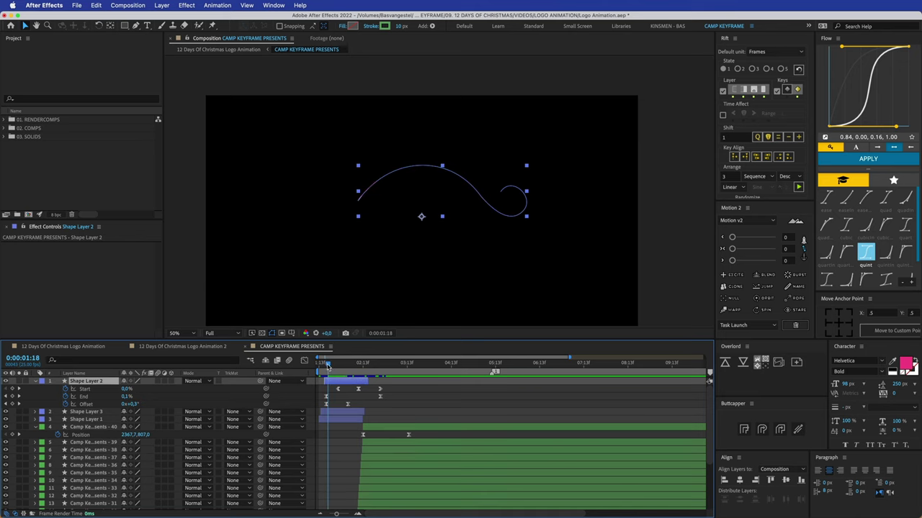
{"action": "key", "text": "super+shift+a"}
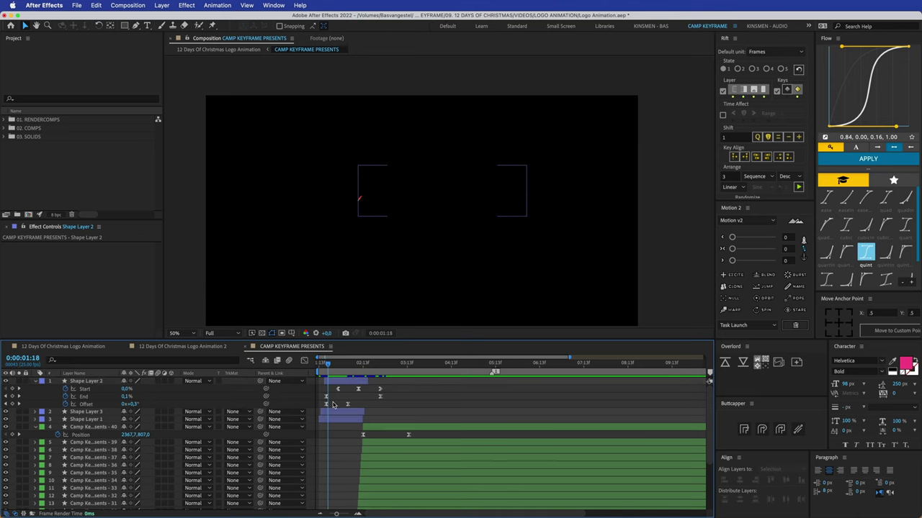
{"action": "left_click", "coordinate": [209, 347]}
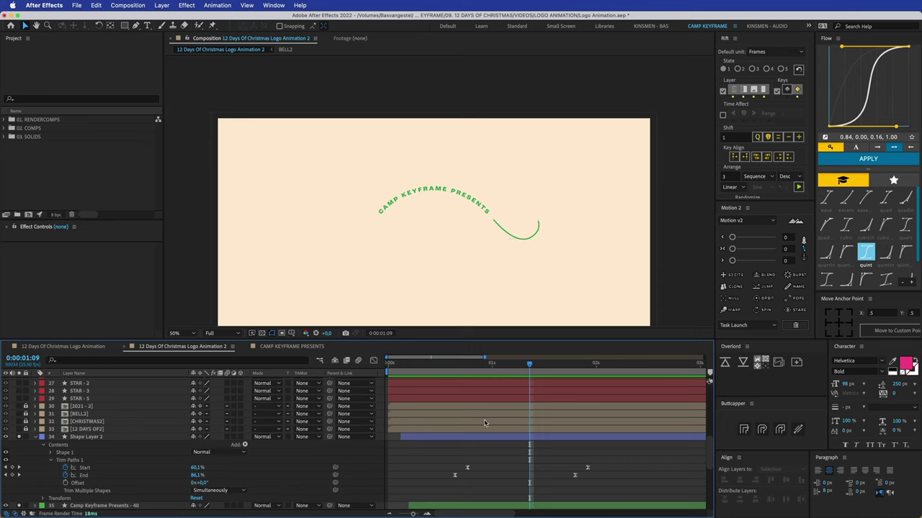
Try increasing the Trim Paths Offset at 0:00:00:19 so the line starts at the letter C of CAMP
{"action": "left_click_drag", "start_coordinate": [481, 369], "coordinate": [467, 367]}
{"action": "left_click_drag", "start_coordinate": [201, 484], "coordinate": [209, 483]}
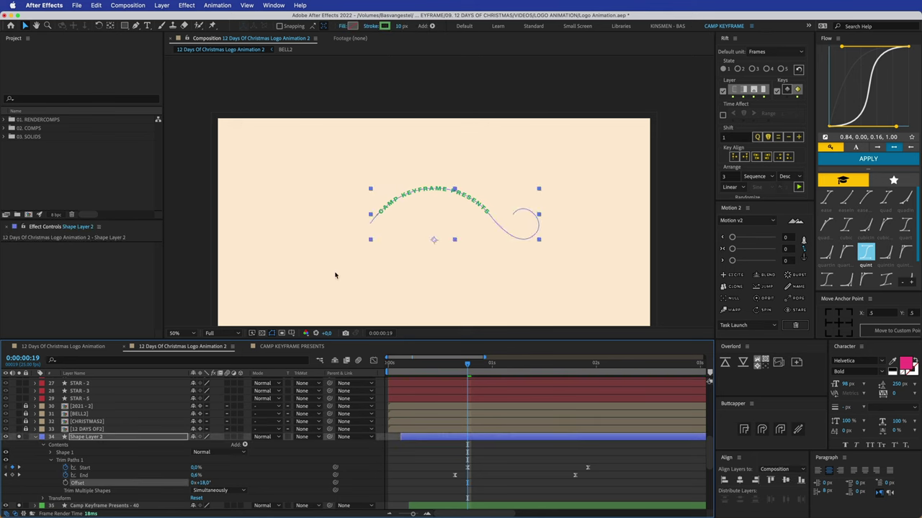
{"action": "key", "text": "period"}
{"action": "key", "text": "period"}
{"action": "left_click_drag", "start_coordinate": [350, 253], "coordinate": [547, 188]}
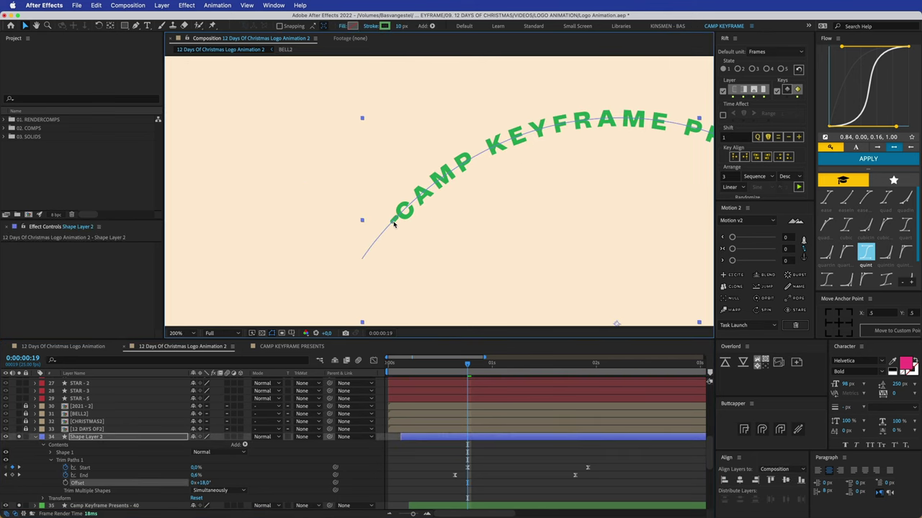
{"action": "left_click_drag", "start_coordinate": [205, 485], "coordinate": [219, 484]}
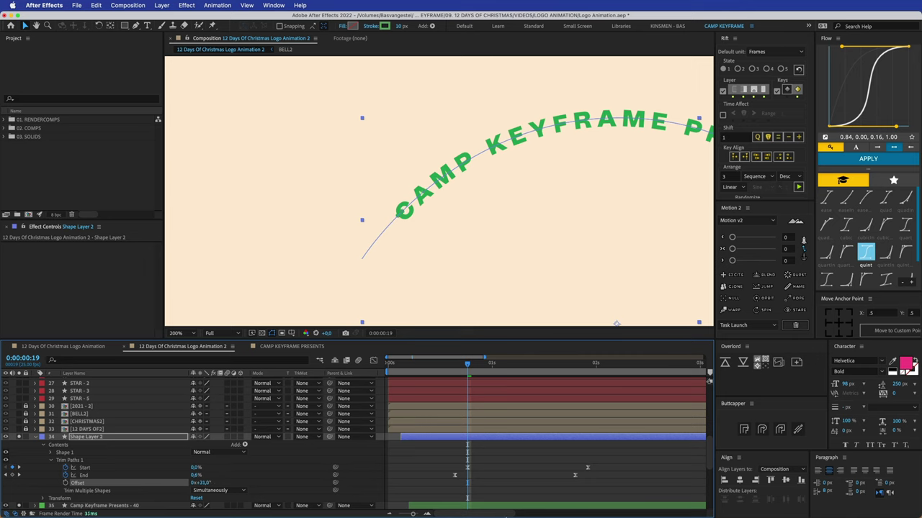
Try animating the Trim Paths Offset from 0° at 0:00:00:16 to 47° at 0:00:01:02
{"action": "left_click", "coordinate": [457, 375]}
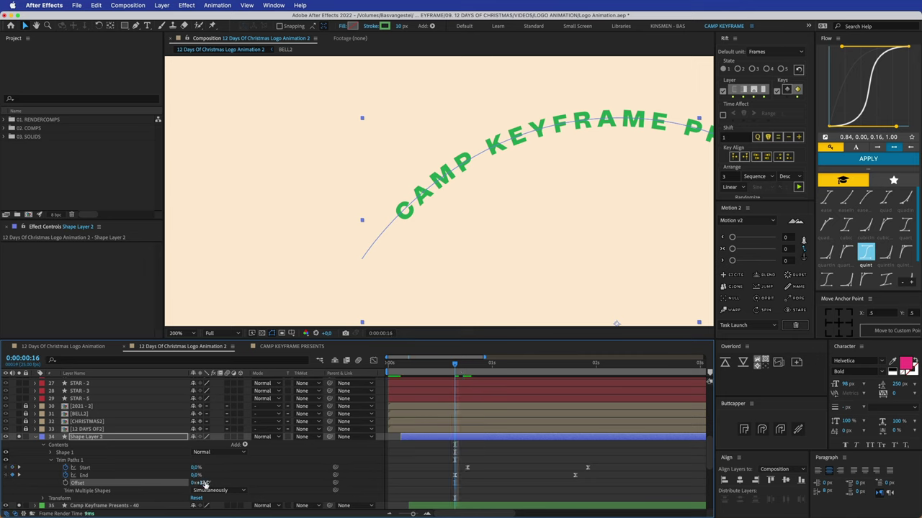
{"action": "key", "text": "Return"}
{"action": "left_click_drag", "start_coordinate": [479, 369], "coordinate": [501, 369]}
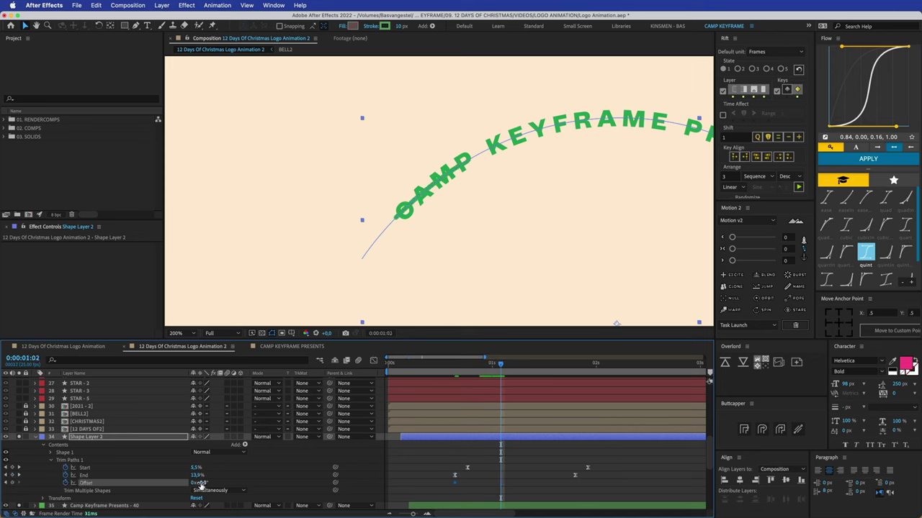
{"action": "left_click_drag", "start_coordinate": [200, 483], "coordinate": [229, 488]}
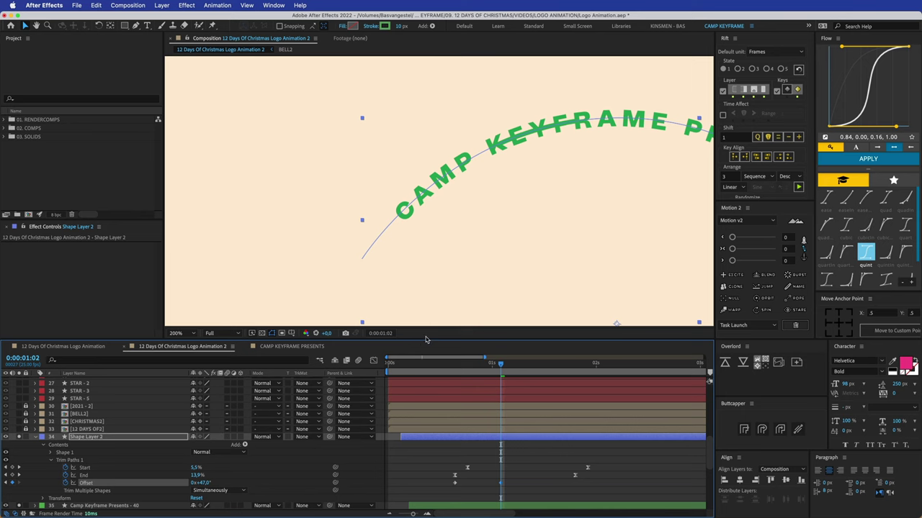
Apply the quint easing to the Trim Paths Offset keyframes and preview the line animation
{"action": "key", "text": "comma"}
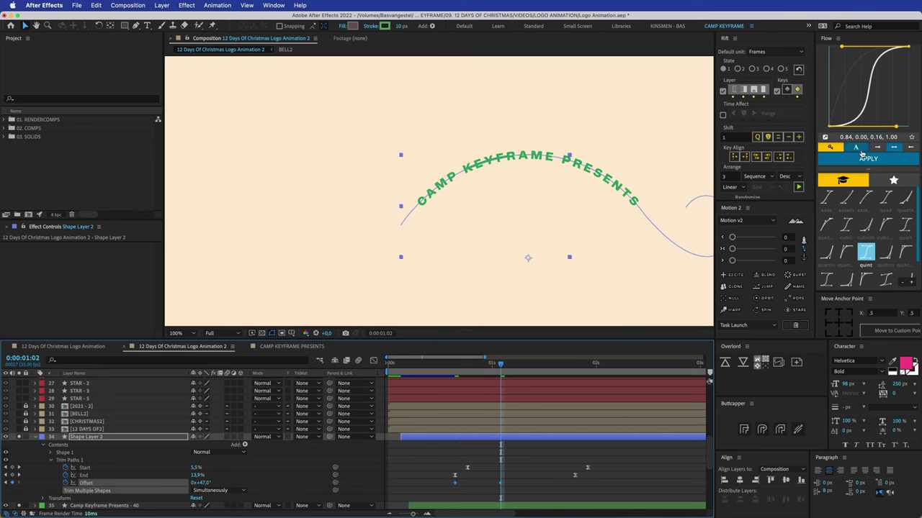
{"action": "key", "text": "comma"}
{"action": "left_click_drag", "start_coordinate": [513, 218], "coordinate": [504, 221]}
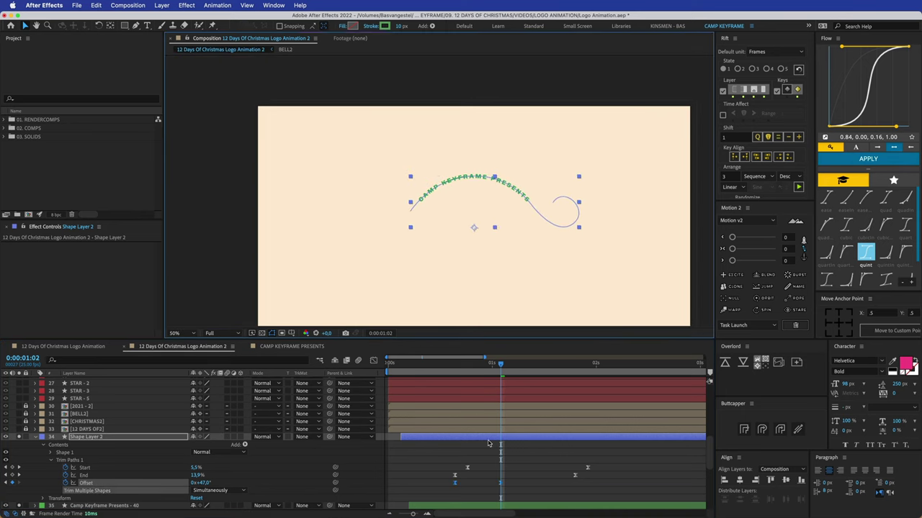
{"action": "left_click", "coordinate": [489, 444]}
{"action": "left_click_drag", "start_coordinate": [498, 366], "coordinate": [451, 373]}
{"action": "key", "text": "space"}
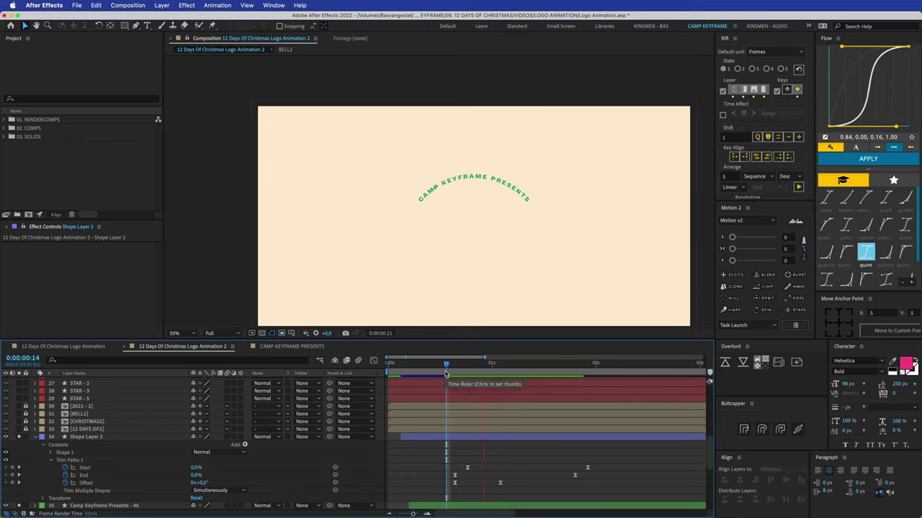
Replay the line animation and delete both Trim Paths Offset keyframes
{"action": "left_click_drag", "start_coordinate": [551, 366], "coordinate": [446, 369]}
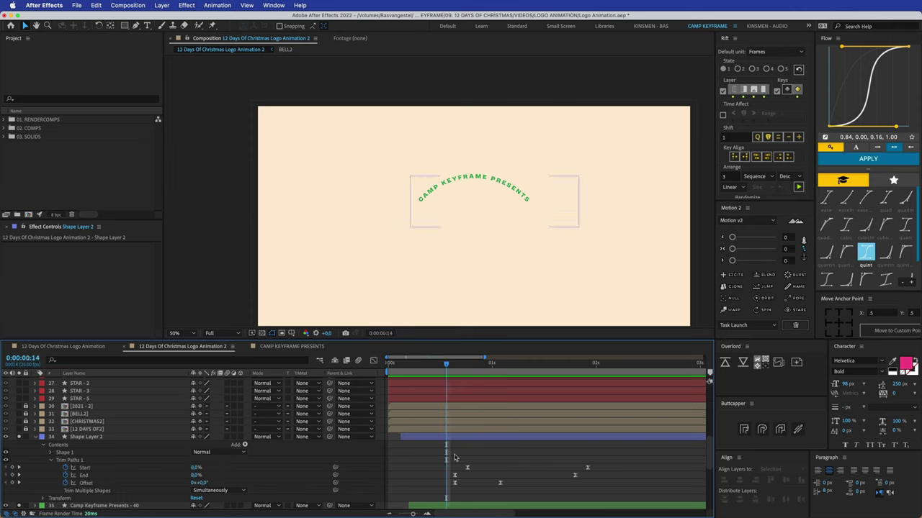
{"action": "left_click_drag", "start_coordinate": [447, 490], "coordinate": [508, 479]}
{"action": "key", "text": "Delete"}
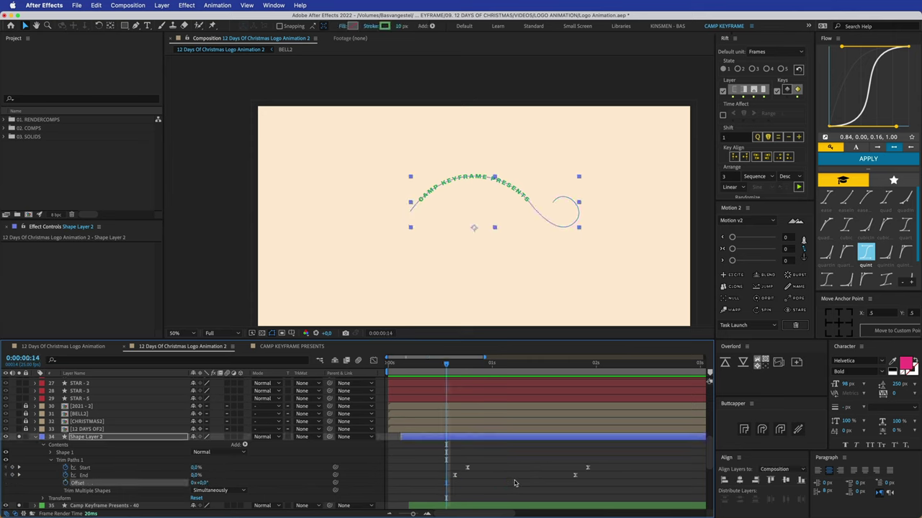
Move the current time to 0:00:01:04, where the line has passed the letter C of CAMP
{"action": "left_click_drag", "start_coordinate": [447, 365], "coordinate": [495, 368]}
{"action": "key", "text": "v"}
{"action": "scroll", "coordinate": [414, 264], "scroll_direction": "up", "scroll_amount": 3}
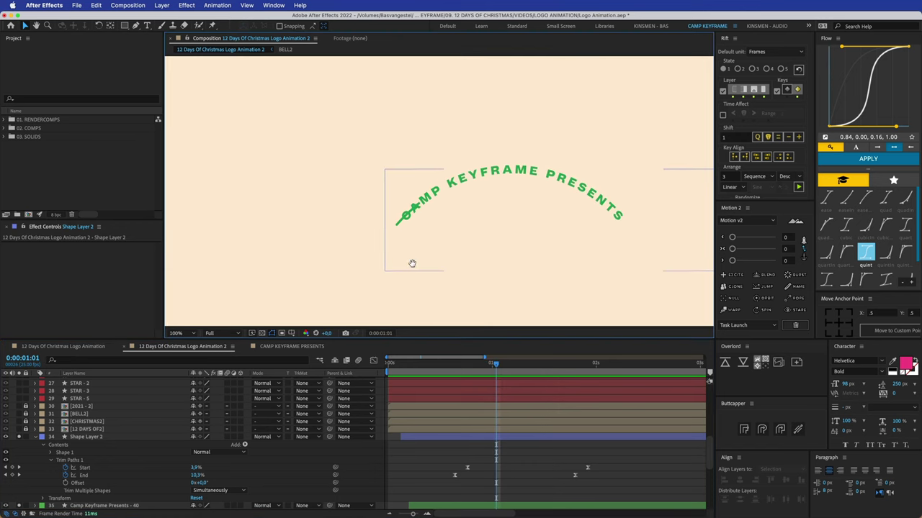
{"action": "key", "text": "Page_Down"}
{"action": "key", "text": "Page_Down"}
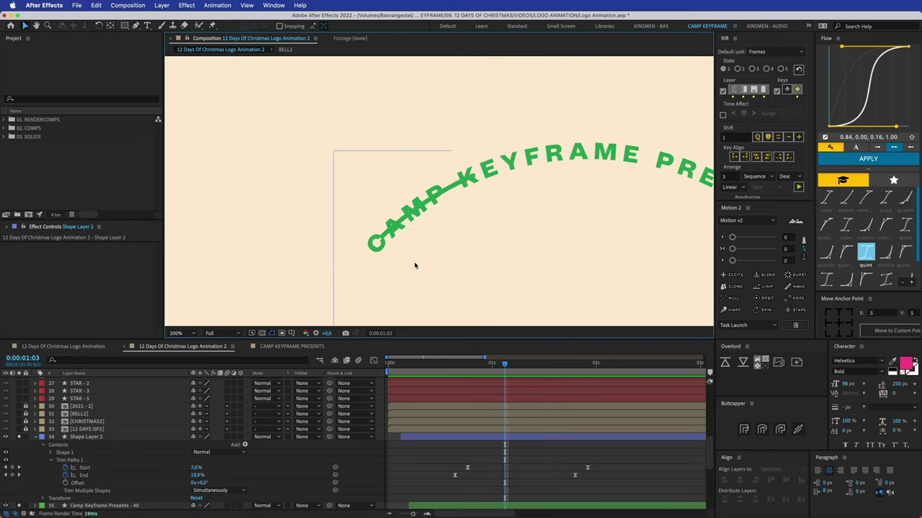
{"action": "key", "text": "Page_Down"}
{"action": "left_click", "coordinate": [378, 245]}
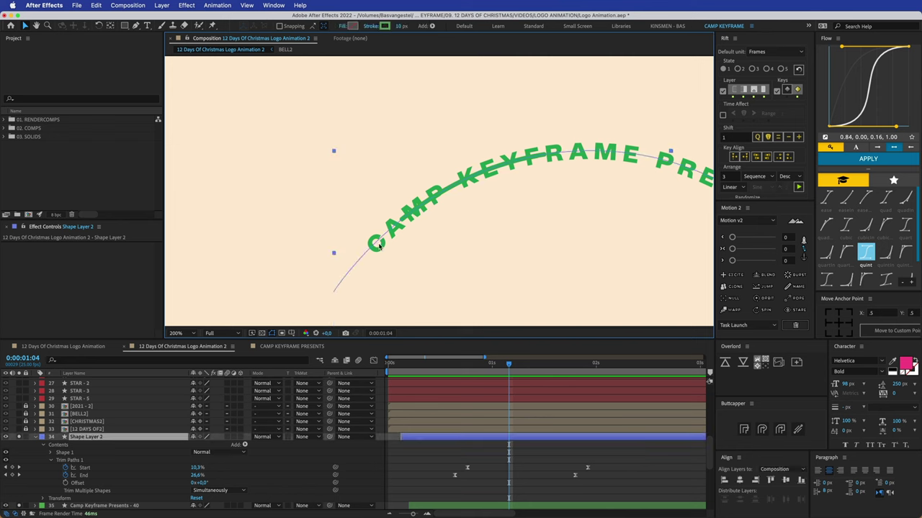
Move the starts of all Camp Keyframe Presents letter layers, 21 to 40, to 0:00:01:04
{"action": "left_click", "coordinate": [446, 466]}
{"action": "left_click", "coordinate": [423, 507]}
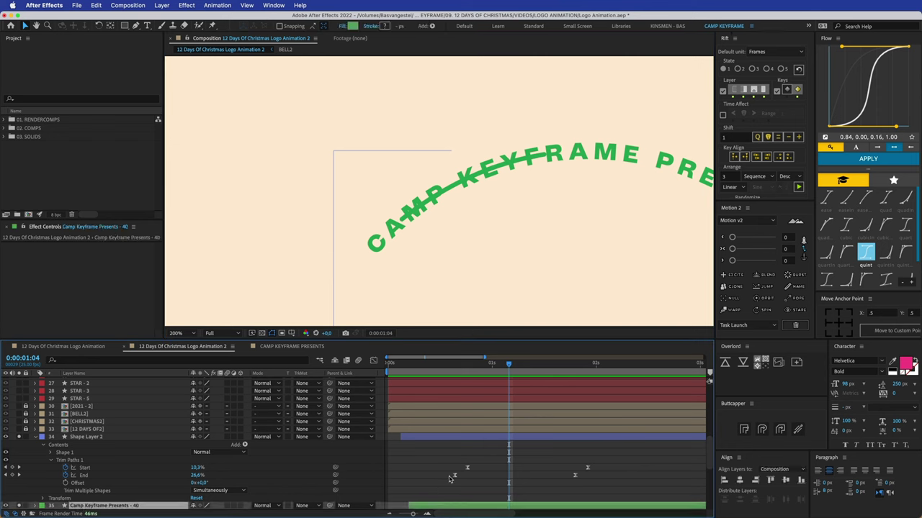
{"action": "scroll", "coordinate": [446, 479], "scroll_direction": "down", "scroll_amount": 7}
{"action": "left_click", "coordinate": [430, 499]}
{"action": "scroll", "coordinate": [430, 494], "scroll_direction": "up", "scroll_amount": 3}
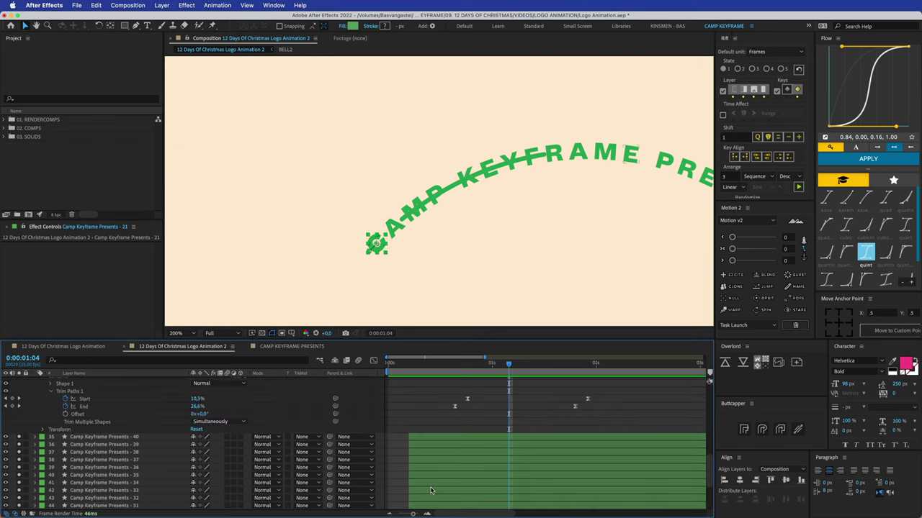
{"action": "left_click", "coordinate": [427, 438], "text": "shift"}
{"action": "key", "text": "["}
{"action": "scroll", "coordinate": [458, 460], "scroll_direction": "down", "scroll_amount": 3}
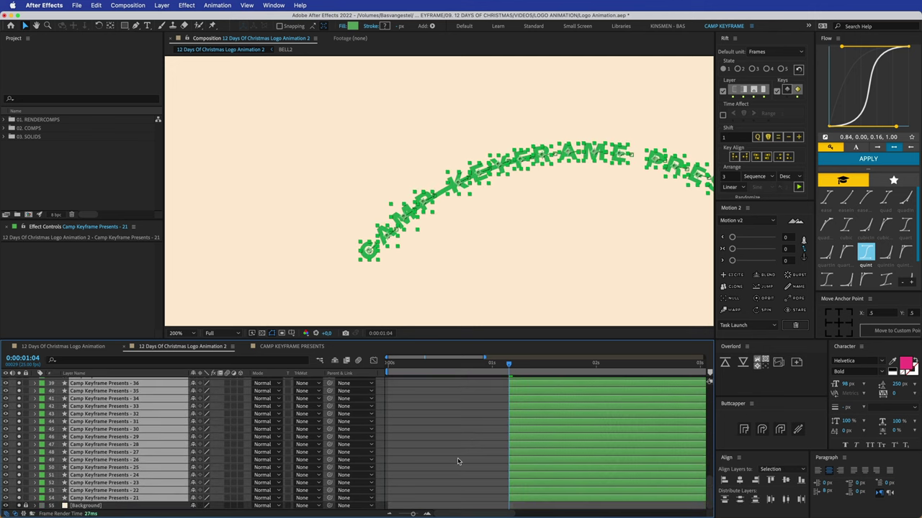
{"action": "left_click", "coordinate": [472, 473]}
{"action": "scroll", "coordinate": [503, 324], "scroll_direction": "down", "scroll_amount": 1}
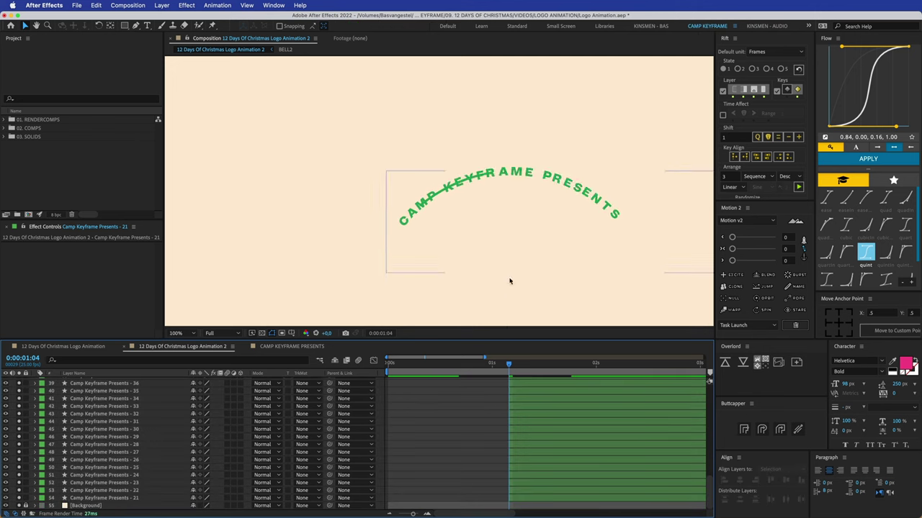
Step frame by frame between 0:00:01:04 and 0:00:01:09 to check how many frames the line needs to pass the letters
{"action": "key", "text": "space"}
{"action": "left_click_drag", "start_coordinate": [545, 234], "coordinate": [514, 244]}
{"action": "key", "text": "Page_Down"}
{"action": "key", "text": "Page_Down"}
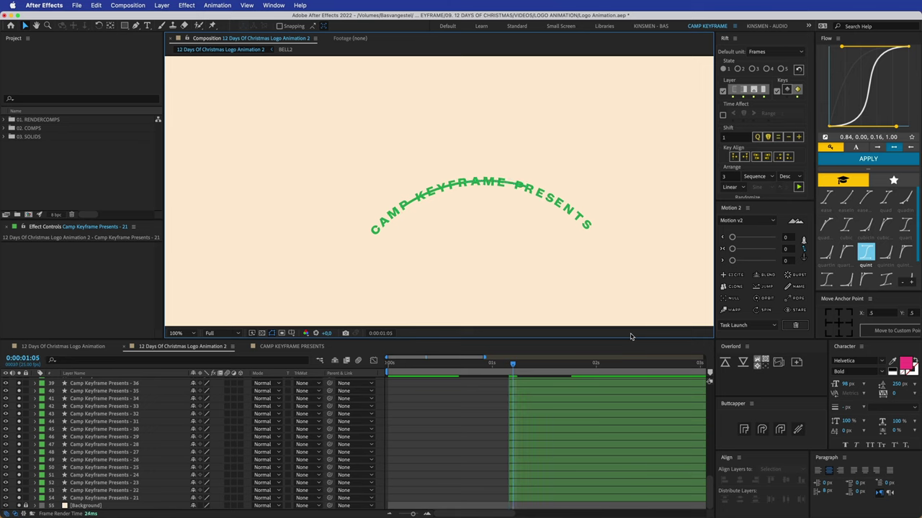
{"action": "key", "text": "Page_Down"}
{"action": "key", "text": "Page_Down"}
{"action": "key", "text": "Page_Down"}
{"action": "key", "text": "Page_Down"}
{"action": "key", "text": "Page_Up"}
{"action": "key", "text": "Page_Up"}
{"action": "key", "text": "Page_Down"}
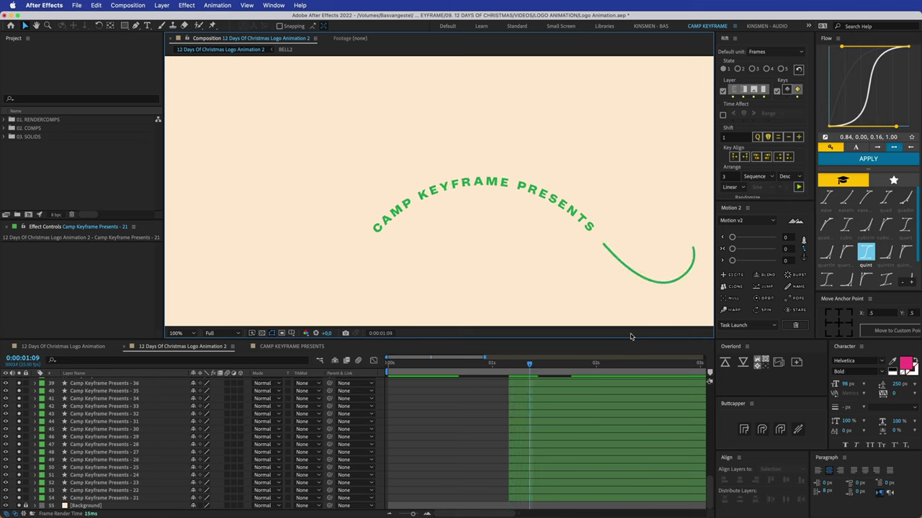
{"action": "left_click", "coordinate": [520, 499]}
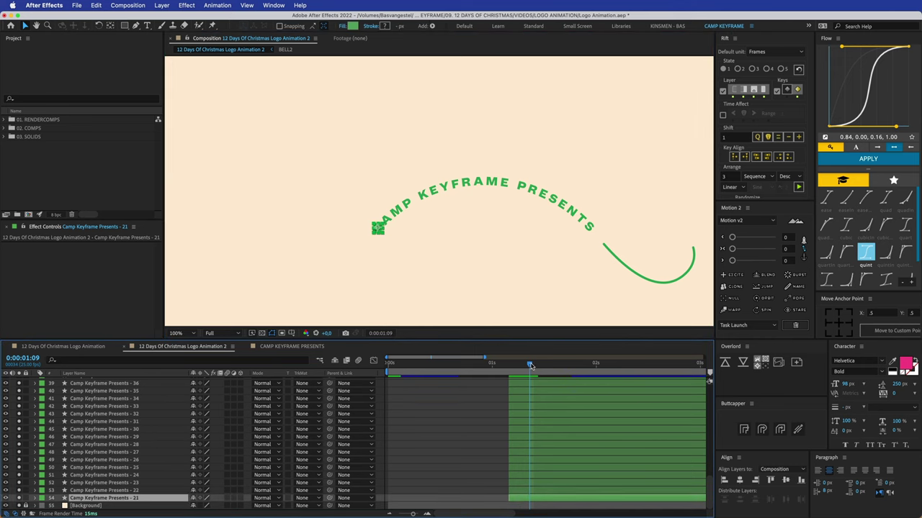
{"action": "key", "text": "Page_Up"}
{"action": "key", "text": "Page_Up"}
{"action": "key", "text": "Page_Up"}
{"action": "key", "text": "Page_Up"}
{"action": "key", "text": "Page_Up"}
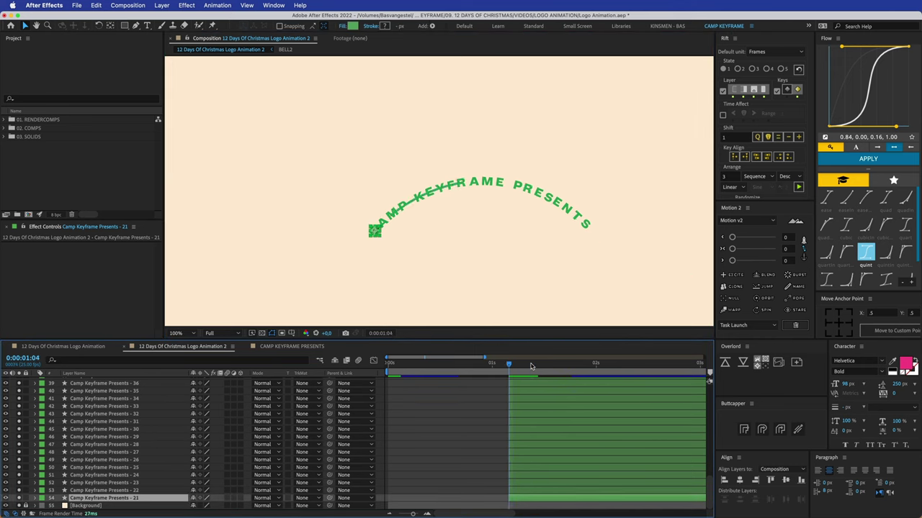
Sequence all Camp Keyframe Presents letter layers with Rift, using an arrange value of 5 and ascending order
{"action": "scroll", "coordinate": [530, 452], "scroll_direction": "up", "scroll_amount": 3}
{"action": "key", "text": "ctrl+a"}
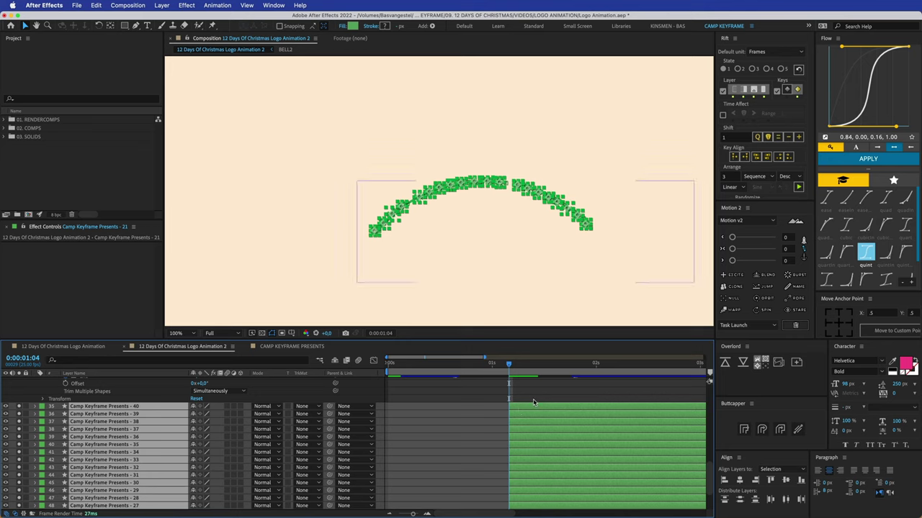
{"action": "left_click", "coordinate": [726, 176]}
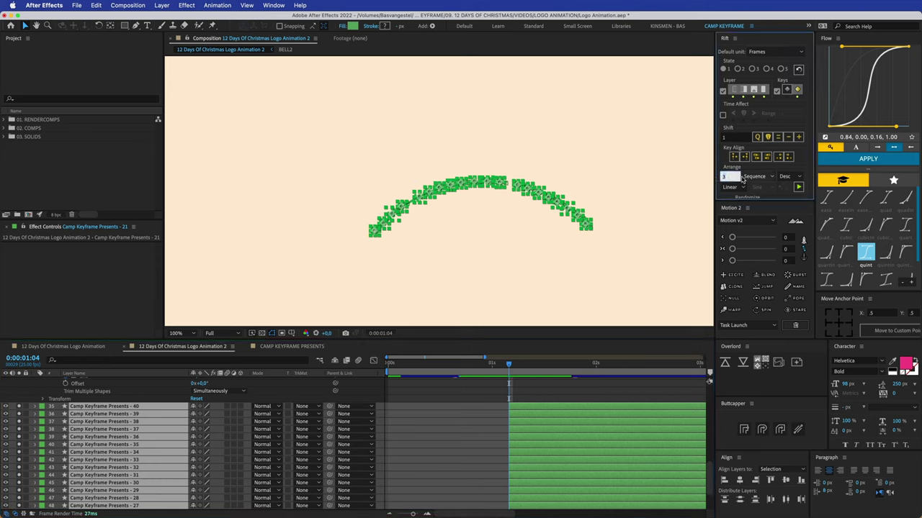
{"action": "type", "text": "5"}
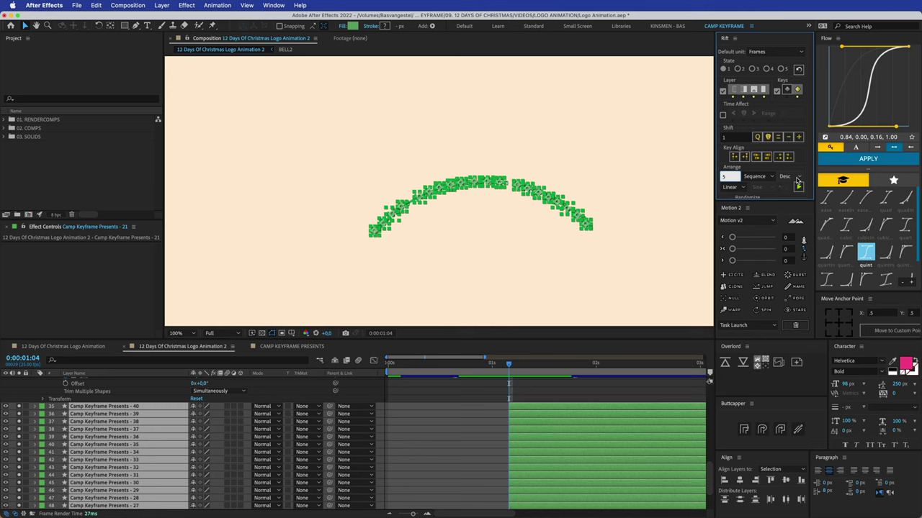
{"action": "left_click", "coordinate": [797, 187]}
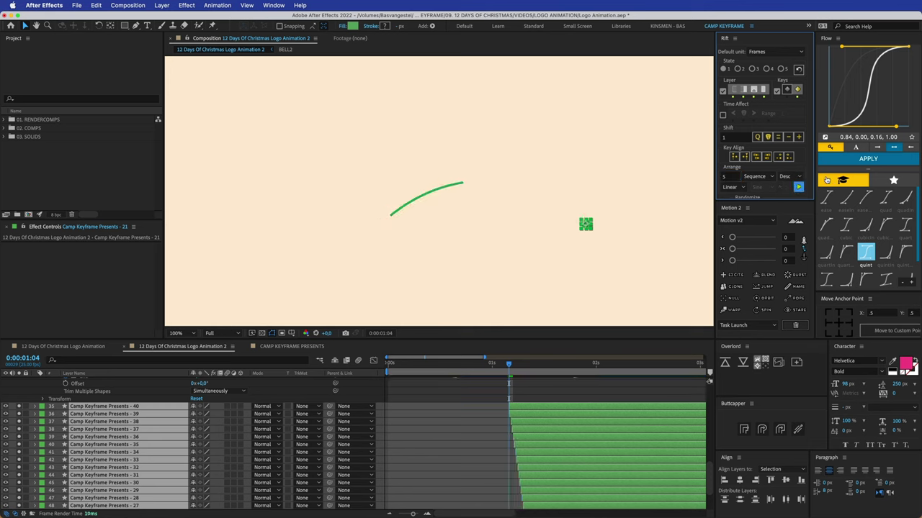
{"action": "key", "text": "super+z"}
{"action": "left_click", "coordinate": [794, 179]}
{"action": "left_click", "coordinate": [790, 196]}
{"action": "left_click", "coordinate": [798, 187]}
{"action": "left_click", "coordinate": [520, 409]}
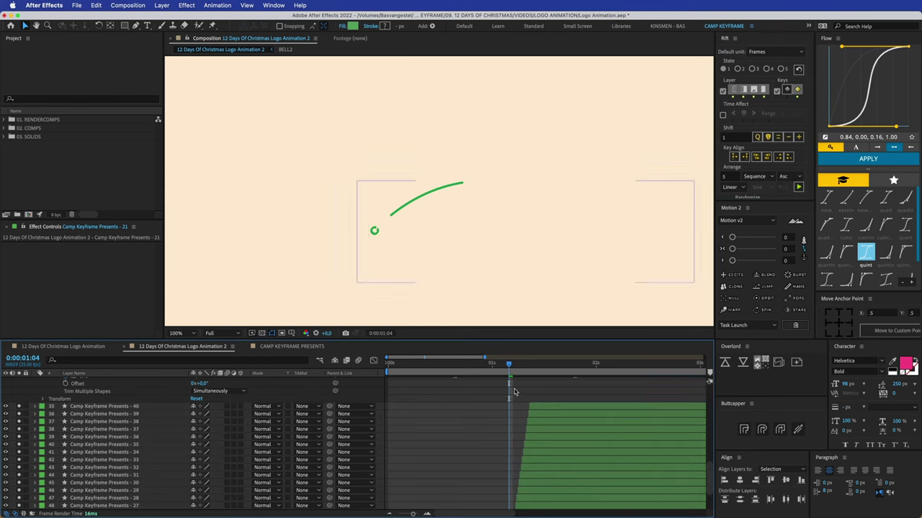
Preview the letters appearing one after another along the moving line
{"action": "left_click", "coordinate": [518, 365]}
{"action": "left_click_drag", "start_coordinate": [519, 367], "coordinate": [573, 365]}
{"action": "key", "text": "space"}
Shift all Camp Keyframe Presents letter layers together about one frame later in the enlarged timeline
{"action": "key", "text": "grave"}
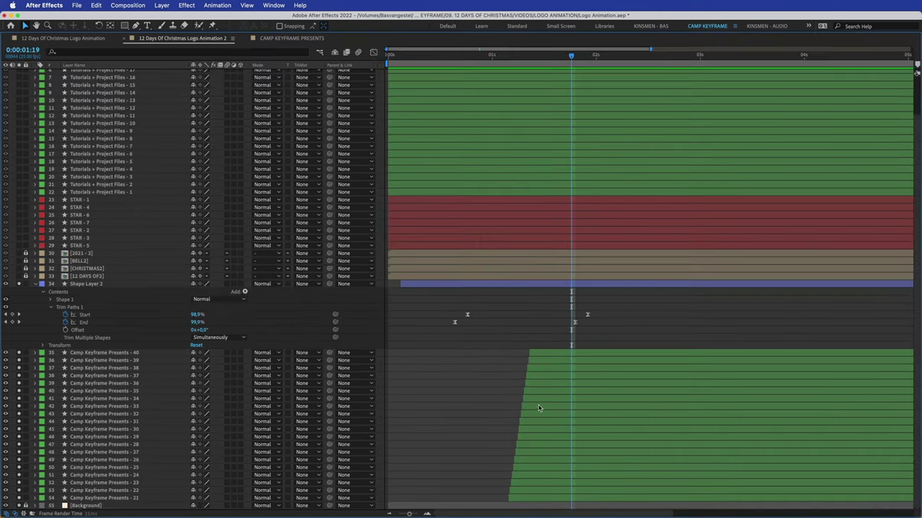
{"action": "left_click", "coordinate": [535, 352]}
{"action": "left_click", "coordinate": [521, 499], "text": "shift"}
{"action": "left_click_drag", "start_coordinate": [521, 499], "coordinate": [525, 499]}
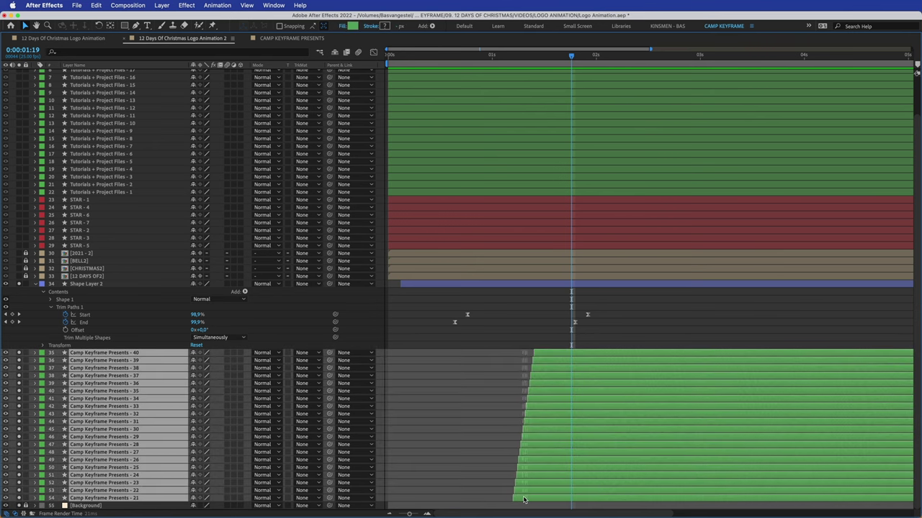
Duplicate the curved line's Shape Layer 2 twice in the 12 Days Of Christmas Logo Animation 2 composition
{"action": "key", "text": "grave"}
{"action": "key", "text": "space"}
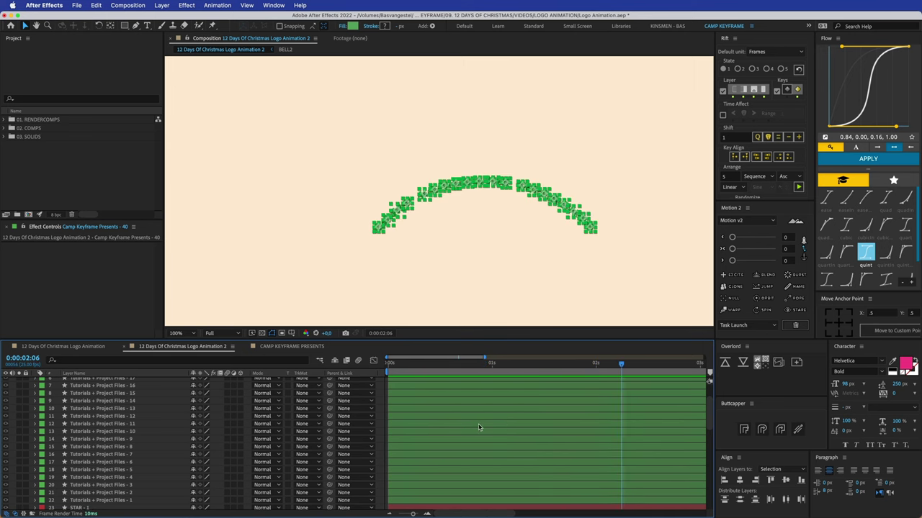
{"action": "scroll", "coordinate": [478, 432], "scroll_direction": "down", "scroll_amount": 10}
{"action": "scroll", "coordinate": [475, 432], "scroll_direction": "up", "scroll_amount": 2}
{"action": "left_click", "coordinate": [479, 401]}
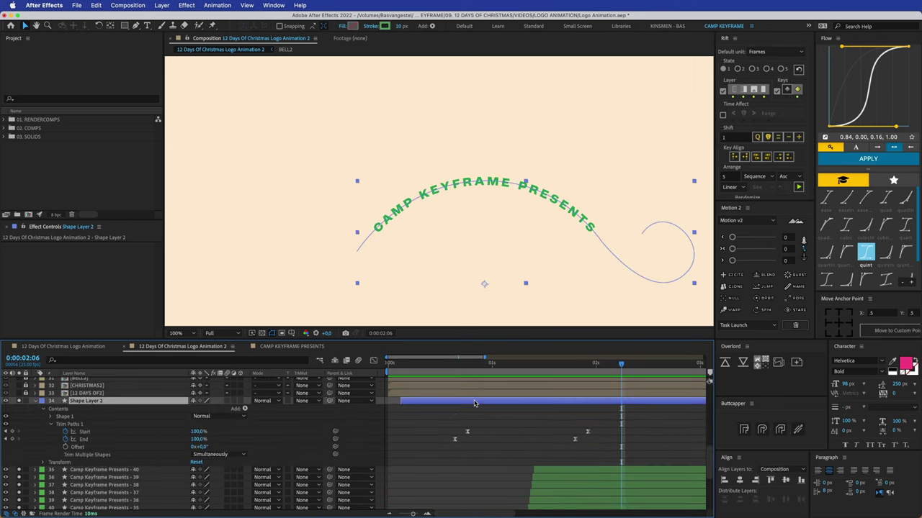
{"action": "key", "text": "u"}
{"action": "key", "text": "u"}
{"action": "left_click", "coordinate": [458, 415]}
{"action": "left_click", "coordinate": [452, 404]}
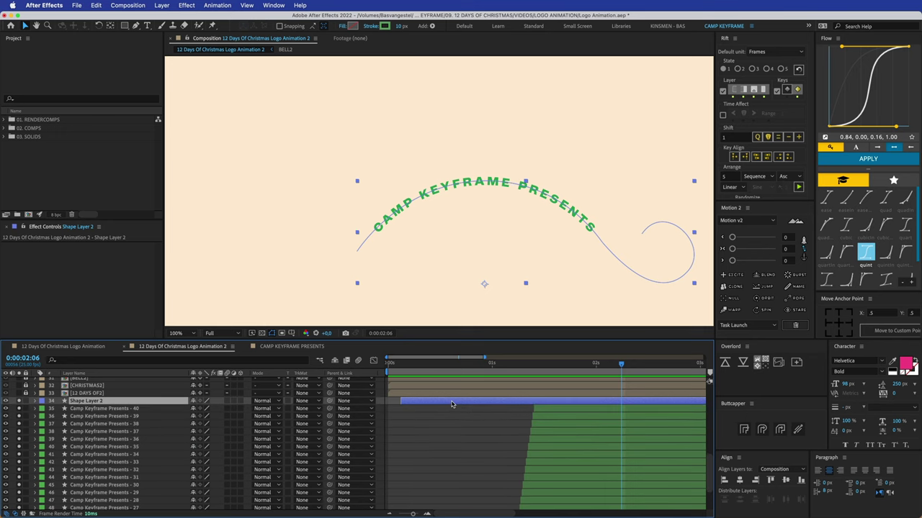
{"action": "key", "text": "ctrl+d"}
{"action": "key", "text": "ctrl+d"}
Stagger the line copies so Shape Layer 3 starts one frame earlier and Shape Layer 2 two frames earlier than Shape Layer 4
{"action": "left_click", "coordinate": [424, 411]}
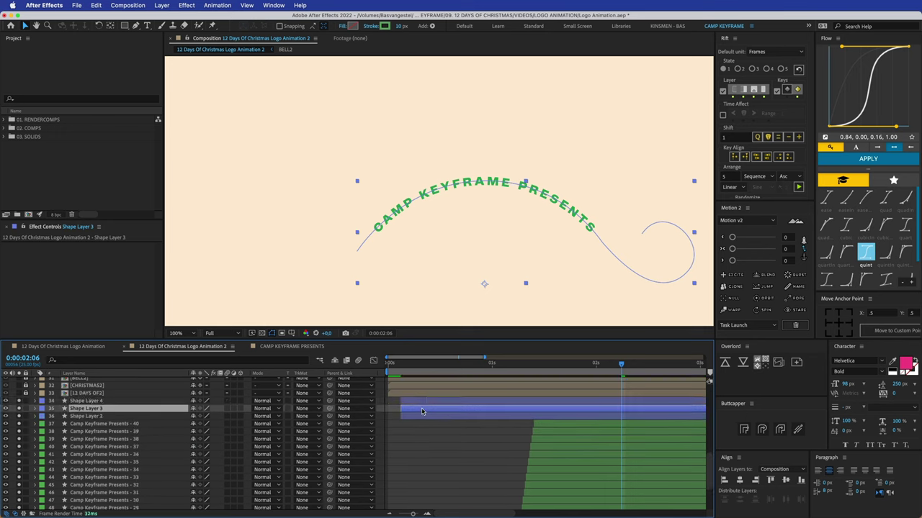
{"action": "left_click_drag", "start_coordinate": [424, 411], "coordinate": [409, 418]}
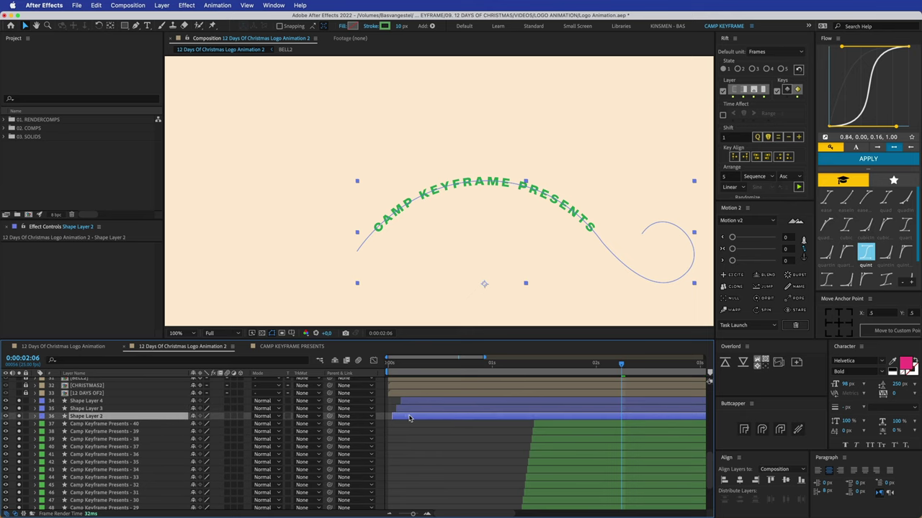
{"action": "left_click", "coordinate": [414, 425]}
{"action": "left_click", "coordinate": [416, 409]}
Copy the red stroke colour of Shape Layer 3 in CAMP KEYFRAME PRESENTS onto Shape Layer 3 in Logo Animation 2
{"action": "left_click", "coordinate": [444, 364]}
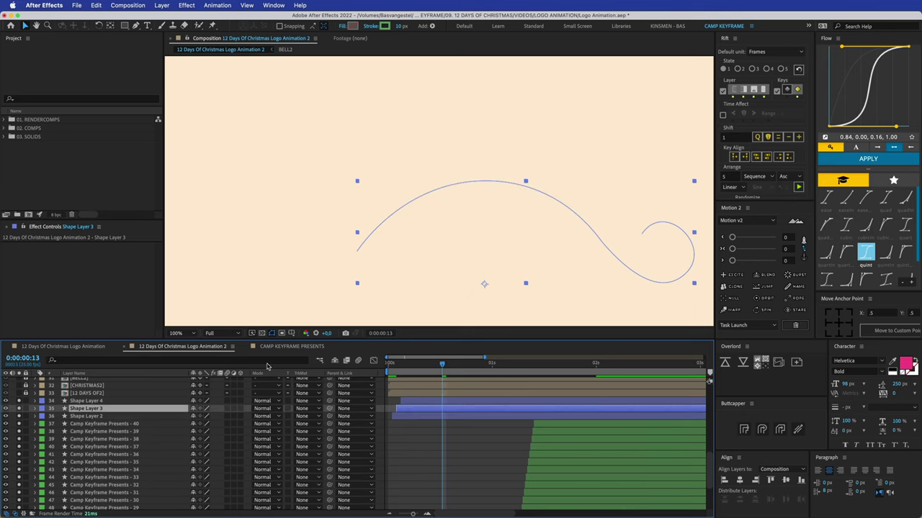
{"action": "left_click", "coordinate": [276, 348]}
{"action": "left_click", "coordinate": [348, 412]}
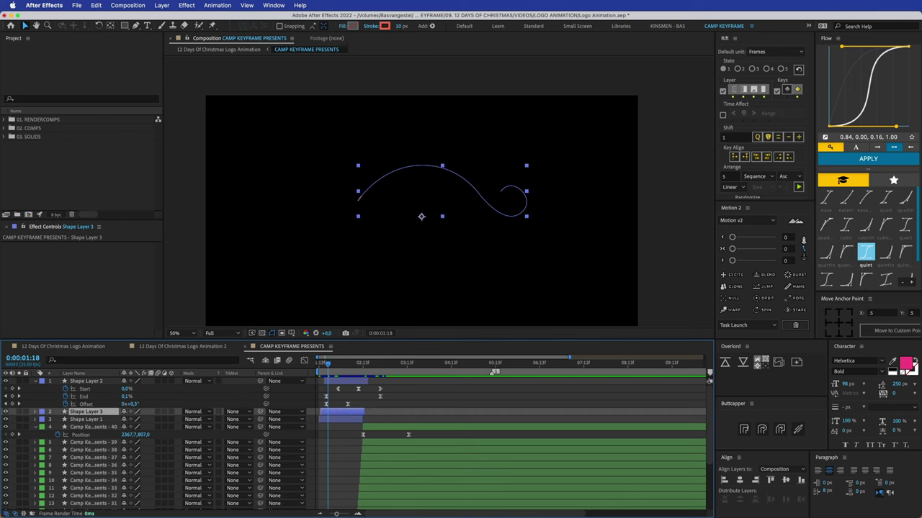
{"action": "left_click", "coordinate": [390, 27]}
{"action": "key", "text": "Return"}
{"action": "key", "text": "Tab"}
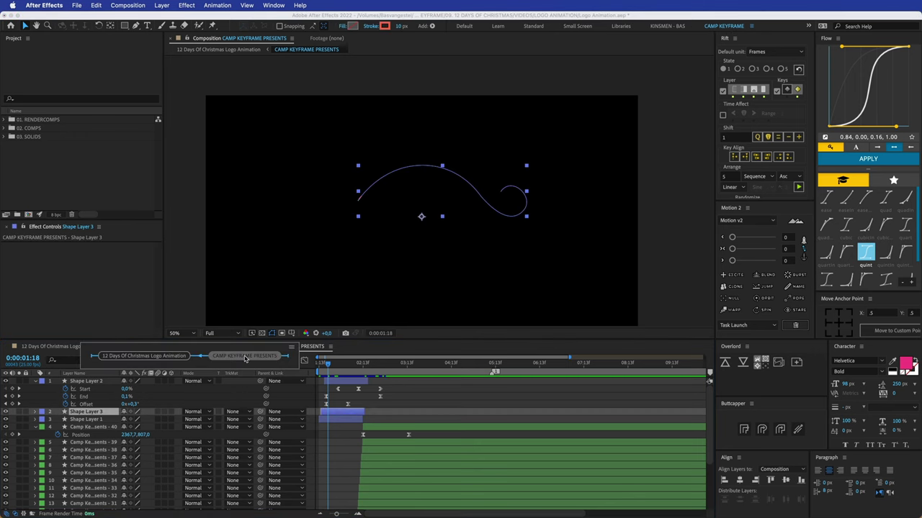
{"action": "left_click", "coordinate": [447, 368]}
{"action": "left_click", "coordinate": [216, 348]}
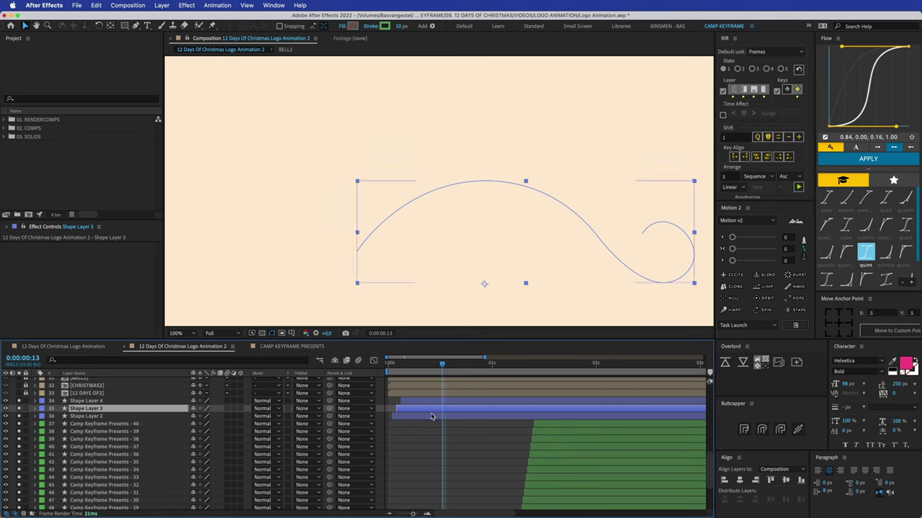
{"action": "left_click", "coordinate": [386, 26]}
{"action": "key", "text": "super+v"}
{"action": "key", "text": "Return"}
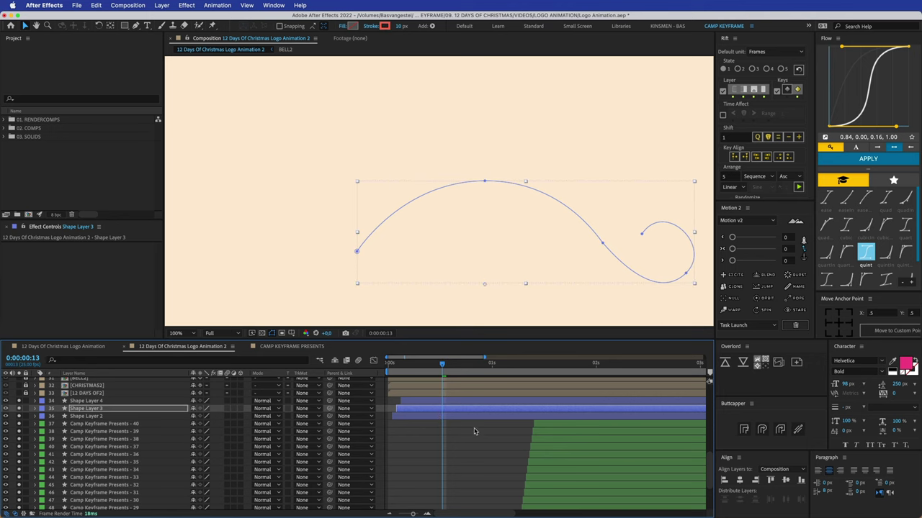
Copy the stroke colour of Shape Layer 1 in CAMP KEYFRAME PRESENTS onto Shape Layer 2 in Logo Animation 2
{"action": "left_click", "coordinate": [475, 432]}
{"action": "left_click_drag", "start_coordinate": [445, 365], "coordinate": [501, 375]}
{"action": "left_click", "coordinate": [442, 420]}
{"action": "left_click", "coordinate": [284, 347]}
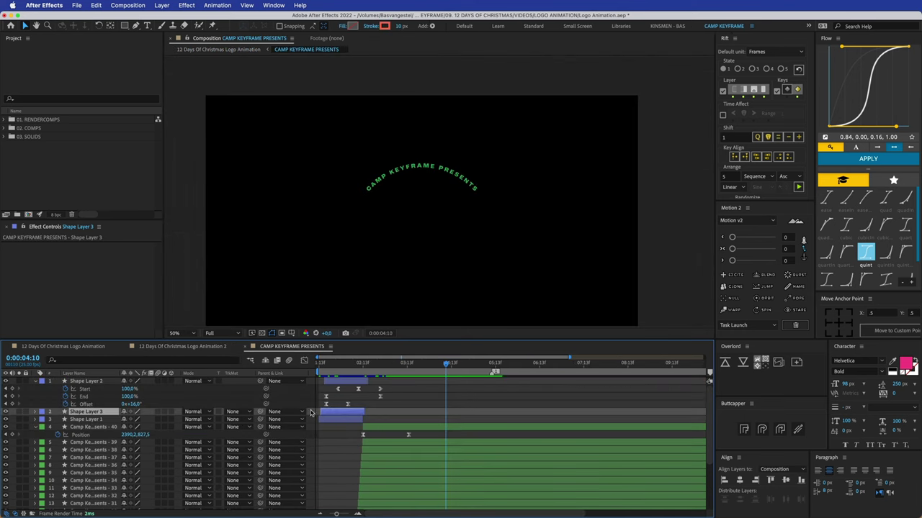
{"action": "left_click", "coordinate": [344, 421]}
{"action": "left_click", "coordinate": [385, 27]}
{"action": "key", "text": "Escape"}
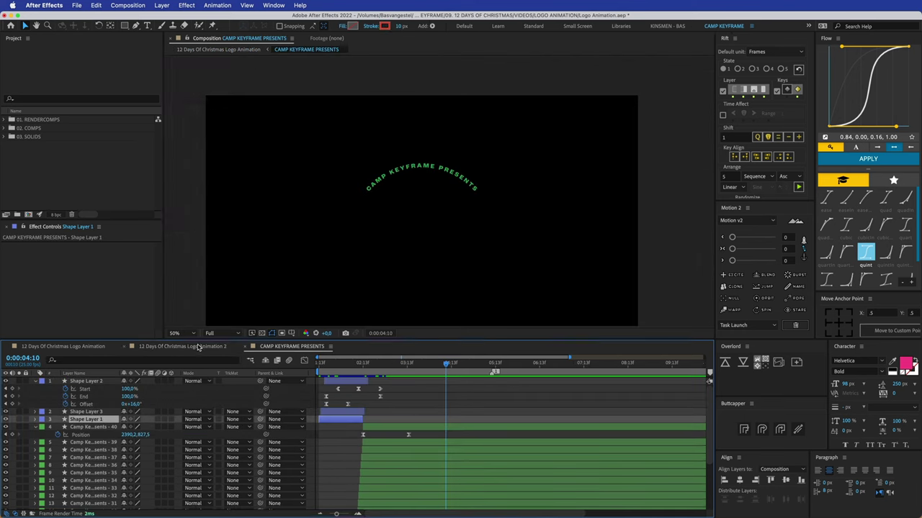
{"action": "left_click", "coordinate": [198, 347]}
{"action": "left_click", "coordinate": [384, 28]}
{"action": "key", "text": "super+v"}
{"action": "key", "text": "Return"}
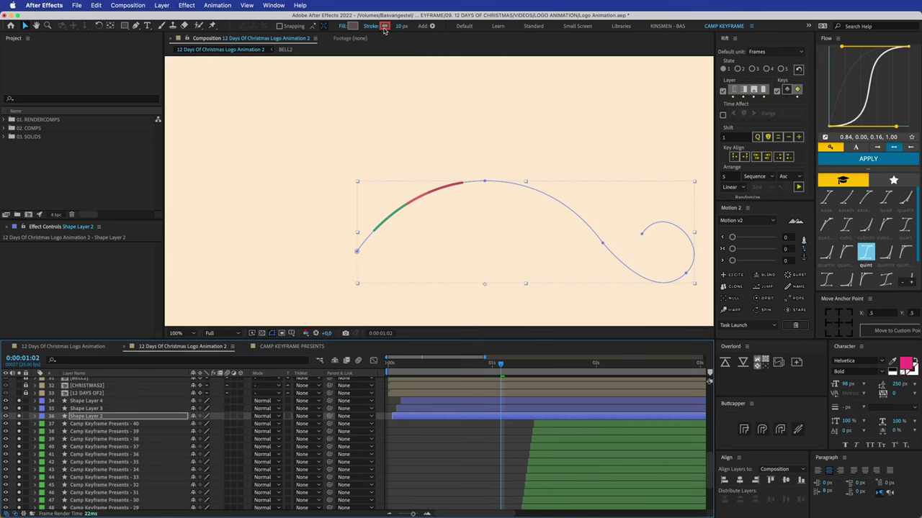
Preview the three staggered, coloured lines sweeping over the Camp Keyframe Presents letters
{"action": "left_click", "coordinate": [428, 410]}
{"action": "left_click", "coordinate": [431, 403]}
{"action": "left_click", "coordinate": [436, 449]}
{"action": "mouse_move", "coordinate": [454, 367]}
{"action": "left_mouse_down"}
{"action": "mouse_move", "coordinate": [439, 367]}
{"action": "mouse_move", "coordinate": [530, 370]}
{"action": "mouse_move", "coordinate": [383, 389]}
{"action": "left_mouse_up"}
{"action": "key", "text": "comma"}
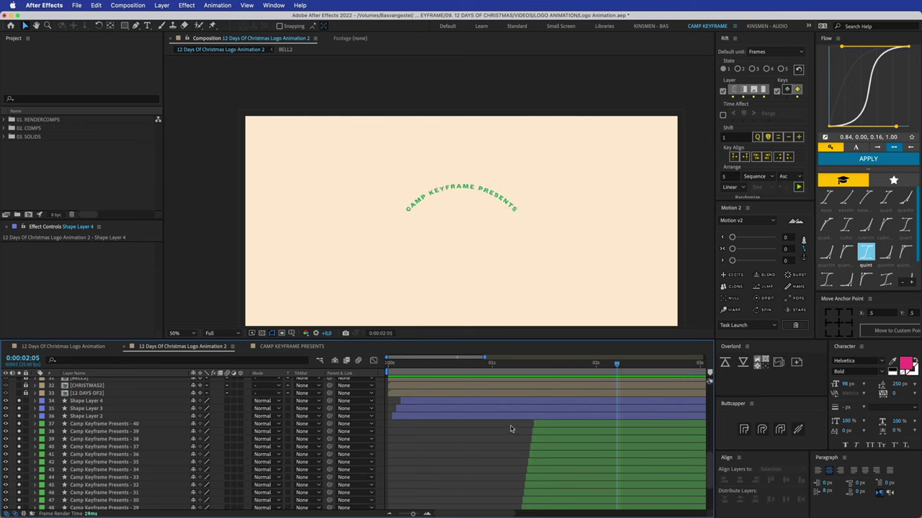
Pre-compose the three line layers and all Camp Keyframe Presents letters as CAMP KEYFRAME PRESENTS2, then lock and unsolo that layer
{"action": "left_click", "coordinate": [471, 406]}
{"action": "scroll", "coordinate": [493, 427], "scroll_direction": "down", "scroll_amount": 5}
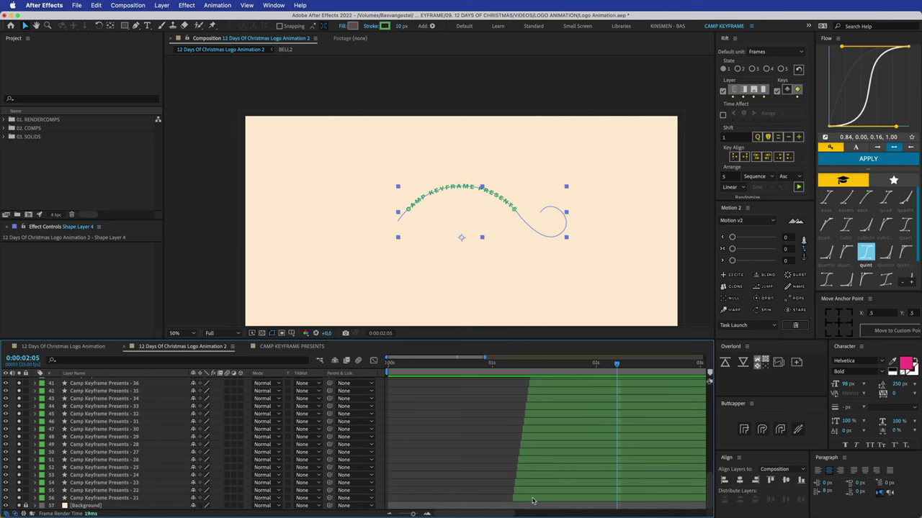
{"action": "left_click", "coordinate": [533, 500], "text": "shift"}
{"action": "key", "text": "super+shift+c"}
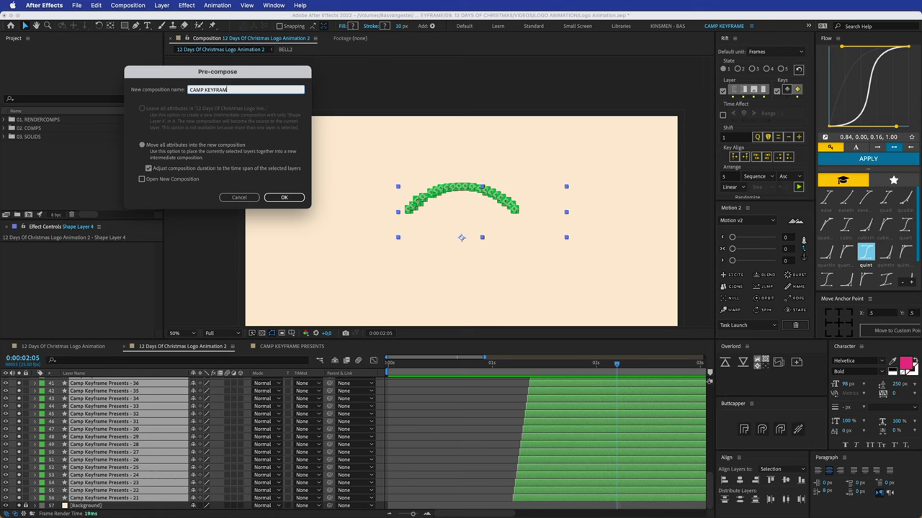
{"action": "type", "text": "2"}
{"action": "key", "text": "Return"}
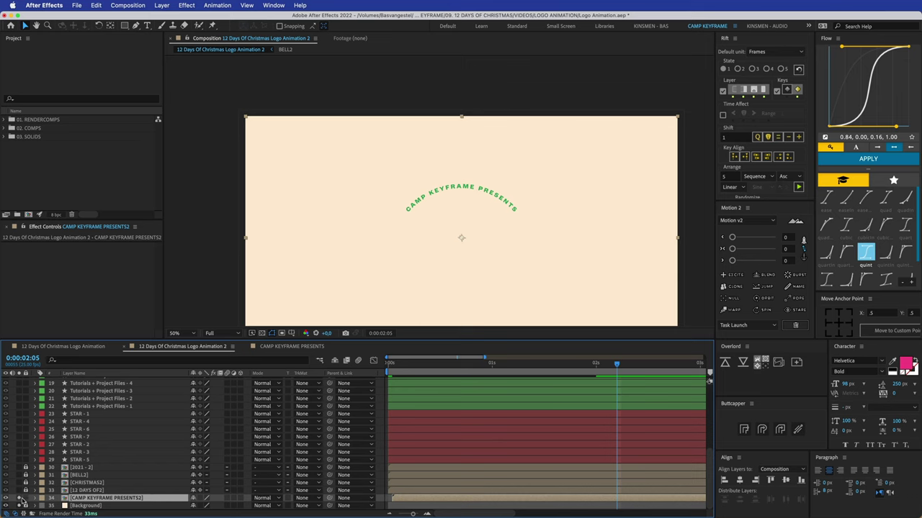
{"action": "left_click", "coordinate": [26, 498]}
{"action": "left_click", "coordinate": [19, 498]}
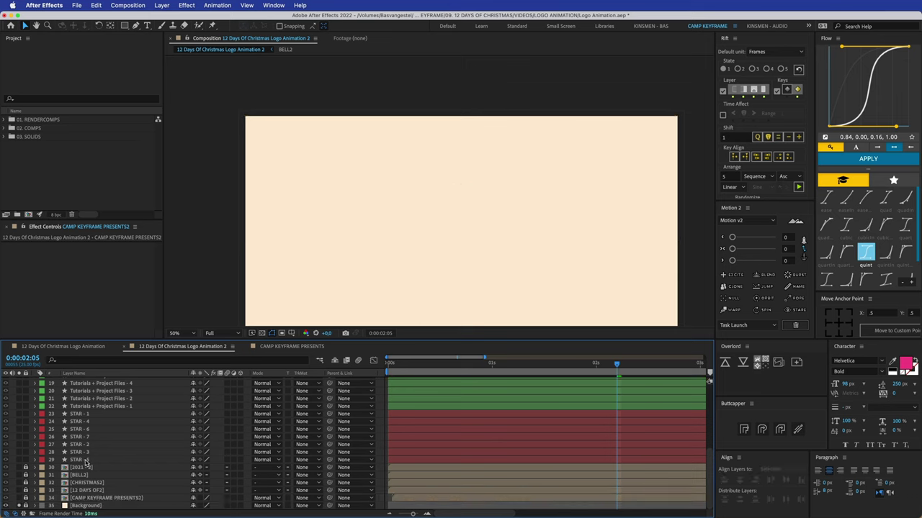
Select all Tutorials + Project Files letter layers, from 1 to 22
{"action": "left_click", "coordinate": [89, 406]}
{"action": "scroll", "coordinate": [90, 408], "scroll_direction": "up", "scroll_amount": 6}
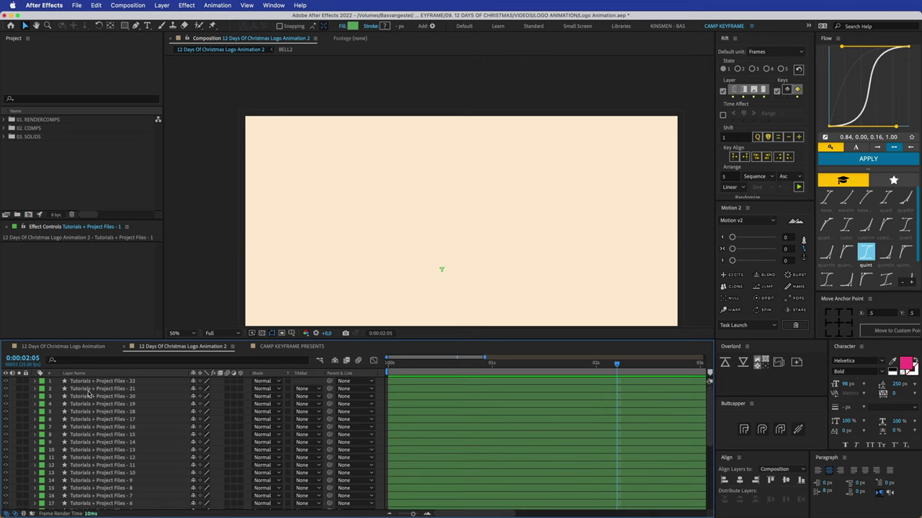
{"action": "left_click", "coordinate": [92, 382], "text": "shift"}
Close the CAMP KEYFRAME PRESENTS composition and open TUTORIALS+PROJECT FILES from the original 12 Days Of Christmas Logo Animation
{"action": "left_click", "coordinate": [267, 349]}
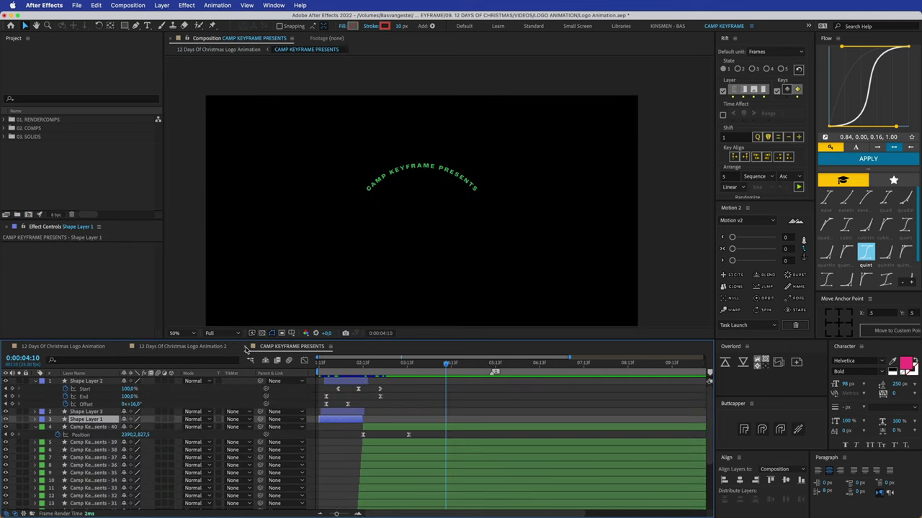
{"action": "left_click", "coordinate": [246, 347]}
{"action": "left_click", "coordinate": [97, 348]}
{"action": "left_click", "coordinate": [433, 417]}
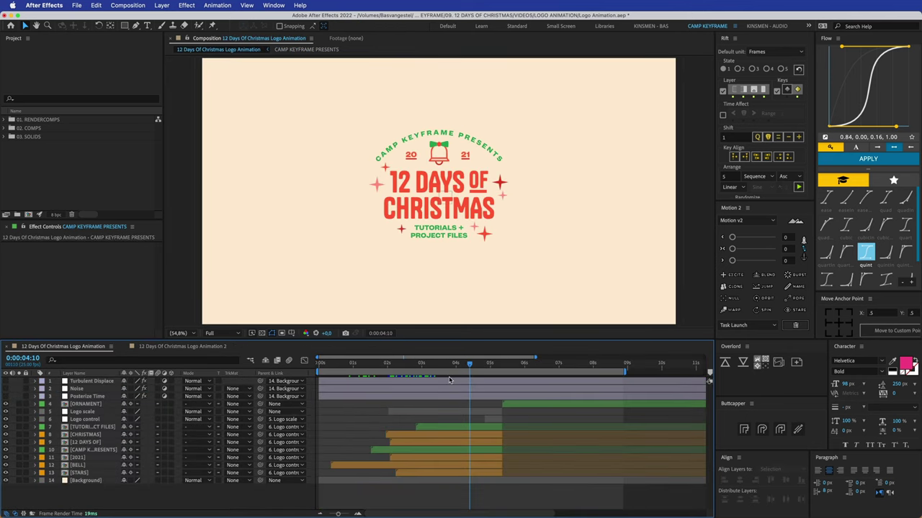
{"action": "left_click", "coordinate": [447, 232]}
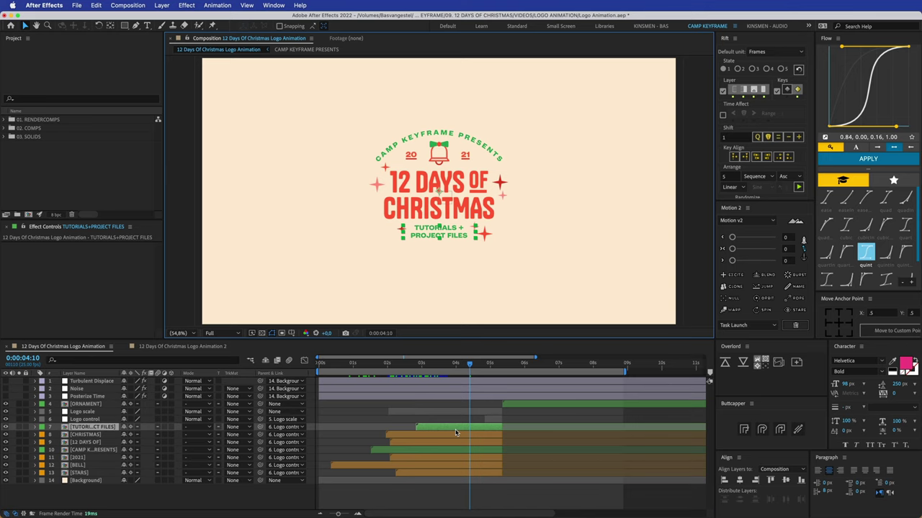
{"action": "double_click", "coordinate": [455, 432]}
{"action": "key", "text": "F2"}
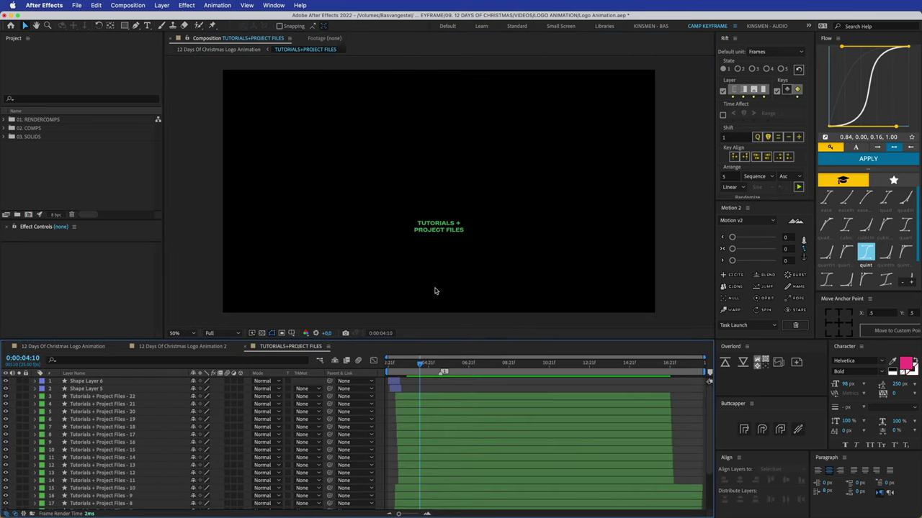
Examine how the letters and the two line shape layers animate in TUTORIALS+PROJECT FILES around 0:00:03:05
{"action": "scroll", "coordinate": [434, 291], "scroll_direction": "up", "scroll_amount": 3}
{"action": "left_click", "coordinate": [436, 234]}
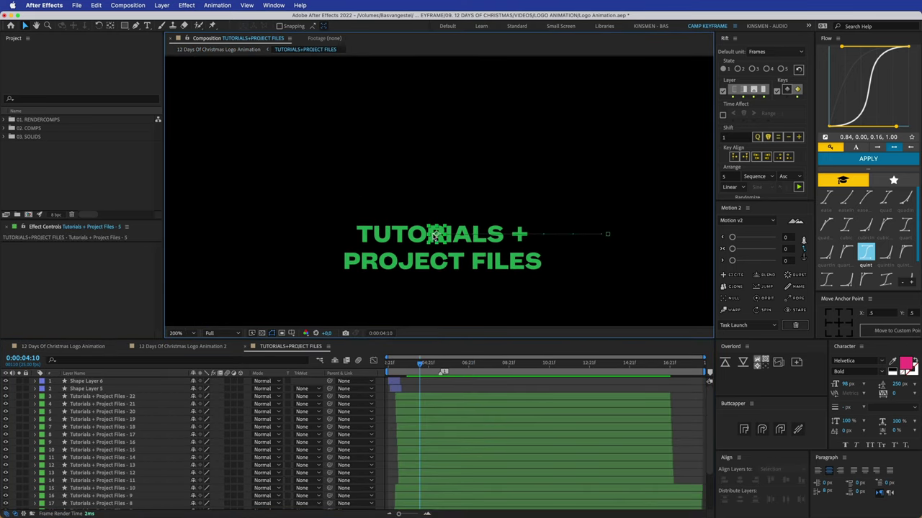
{"action": "left_click_drag", "start_coordinate": [420, 364], "coordinate": [394, 367]}
{"action": "left_click", "coordinate": [414, 262]}
{"action": "left_click", "coordinate": [396, 382]}
{"action": "left_click", "coordinate": [395, 390]}
{"action": "left_click", "coordinate": [395, 383]}
{"action": "left_click", "coordinate": [395, 390]}
{"action": "key", "text": "super+shift+a"}
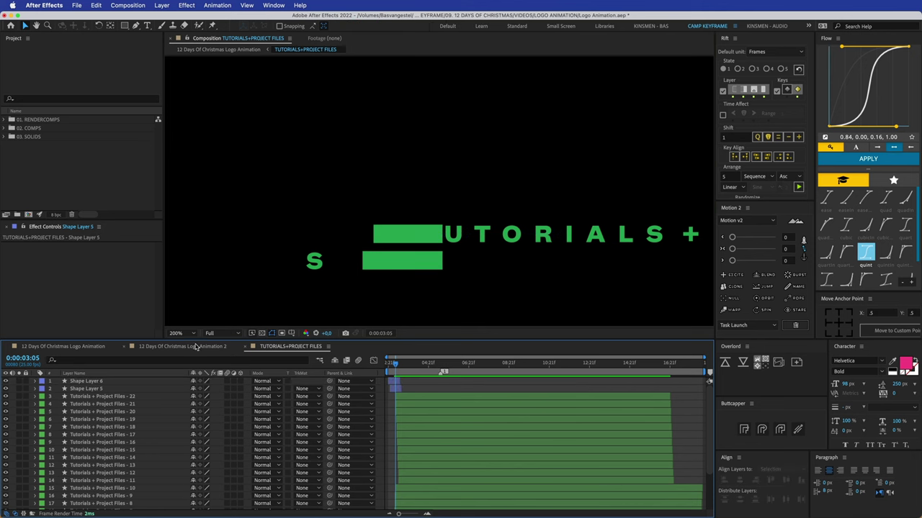
Solo all Tutorials + Project Files letters in Logo Animation 2 and set their Position keyframes at 0:00:00:16
{"action": "left_click", "coordinate": [196, 348]}
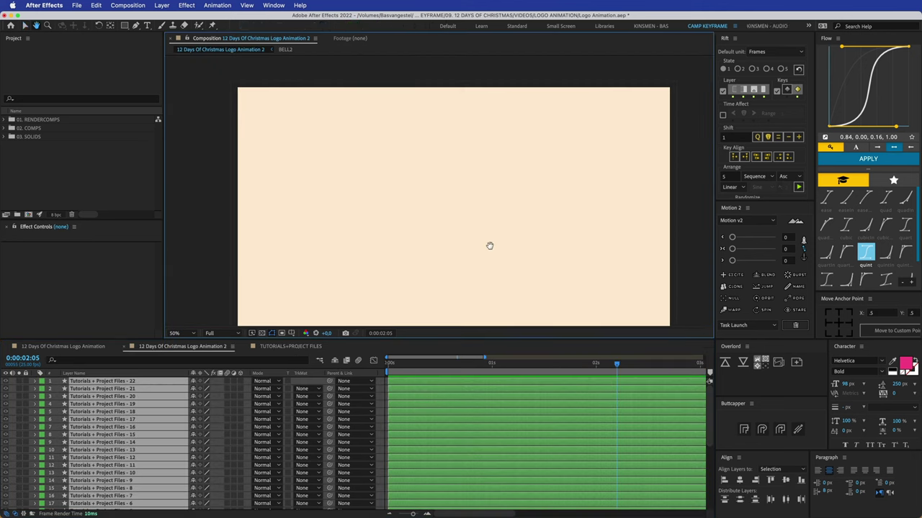
{"action": "left_click", "coordinate": [492, 365]}
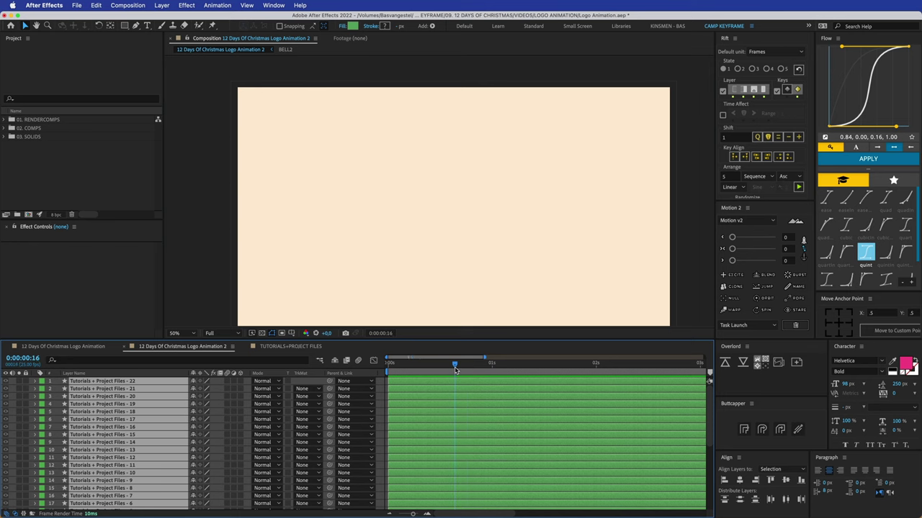
{"action": "left_click", "coordinate": [20, 382]}
{"action": "scroll", "coordinate": [17, 411], "scroll_direction": "down", "scroll_amount": 10}
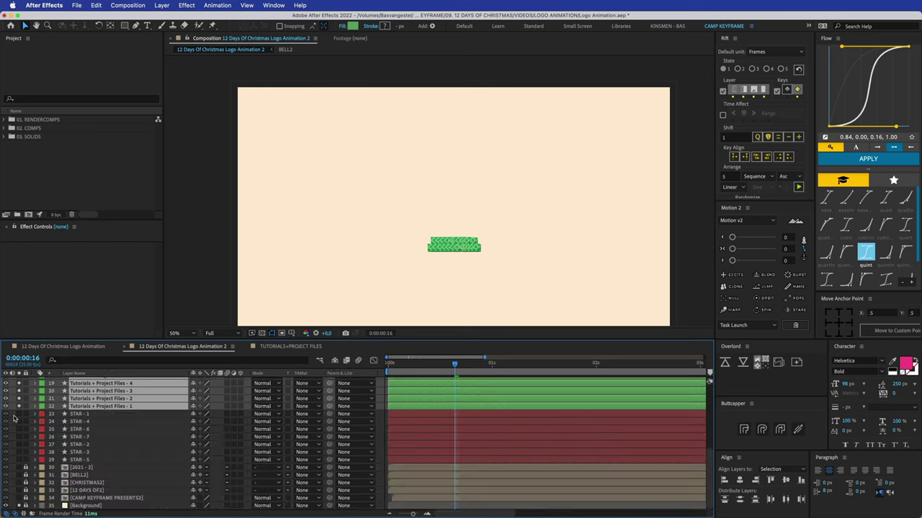
{"action": "key", "text": "p"}
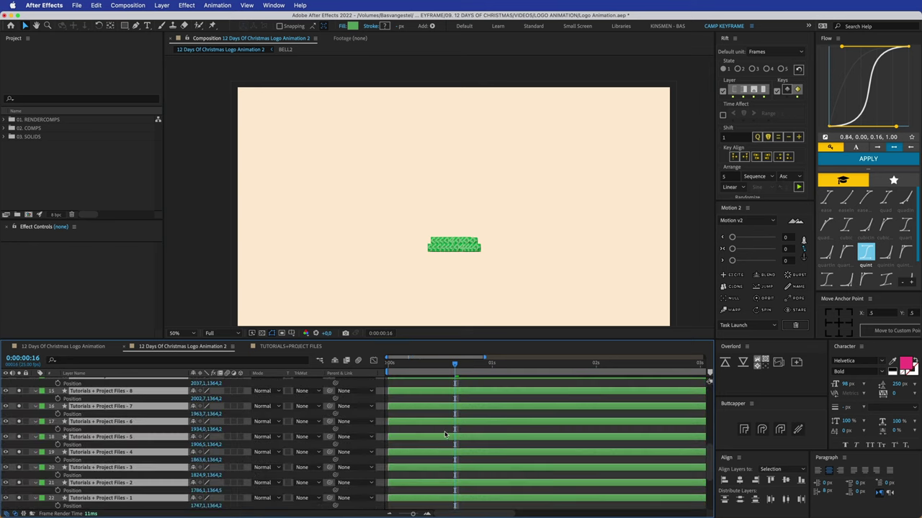
{"action": "left_click", "coordinate": [64, 385]}
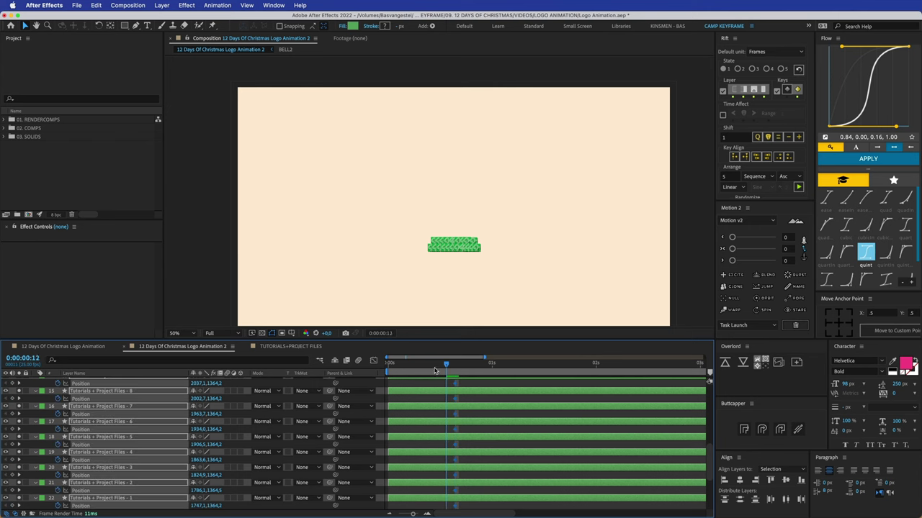
At 0:00:00:08, move the TUTORIALS + letters about 227 px right and the PROJECT FILES letters about 171 px left
{"action": "left_click", "coordinate": [423, 474]}
{"action": "scroll", "coordinate": [493, 290], "scroll_direction": "up", "scroll_amount": 2}
{"action": "key", "text": "space"}
{"action": "left_click_drag", "start_coordinate": [492, 284], "coordinate": [488, 245]}
{"action": "left_click_drag", "start_coordinate": [559, 293], "coordinate": [352, 268]}
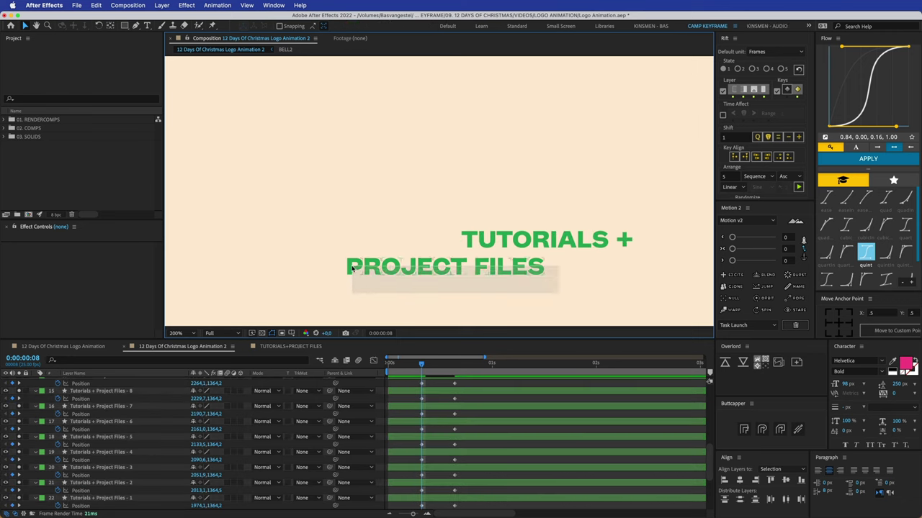
{"action": "left_click_drag", "start_coordinate": [481, 267], "coordinate": [404, 267]}
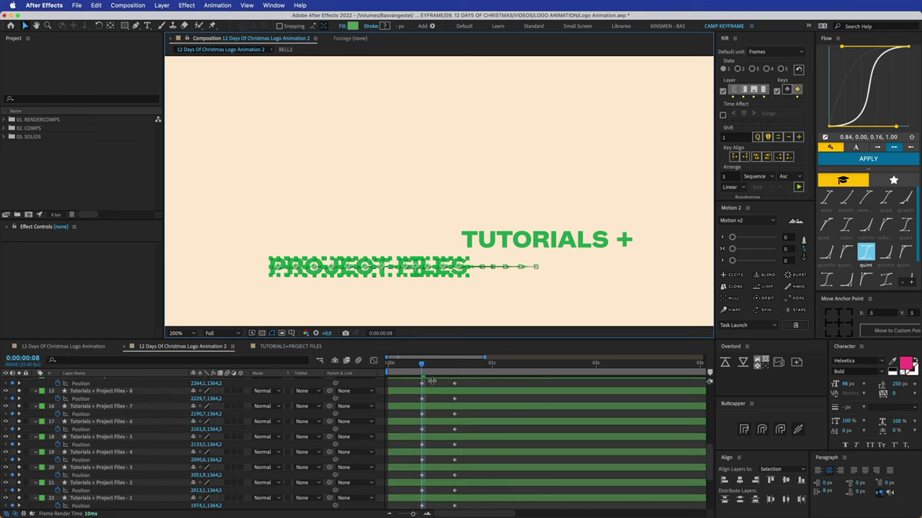
Trim the start of all Tutorials + Project Files letter layers to 0:00:00:08
{"action": "key", "text": "grave"}
{"action": "left_click", "coordinate": [437, 394]}
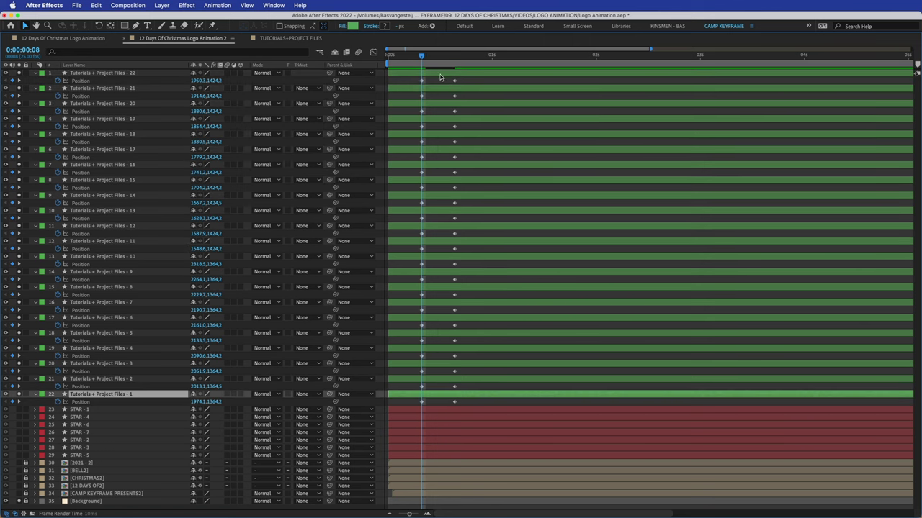
{"action": "left_click", "coordinate": [437, 74], "text": "shift"}
{"action": "key", "text": "alt+bracketleft"}
Apply the Flow easing curve 0.26, 1.00, 0.48, 1.00 to all the letters' Position keyframes and preview the motion
{"action": "left_click_drag", "start_coordinate": [407, 82], "coordinate": [478, 413]}
{"action": "key", "text": "grave"}
{"action": "left_click", "coordinate": [846, 252]}
{"action": "left_click", "coordinate": [868, 158]}
{"action": "left_click", "coordinate": [407, 405]}
{"action": "key", "text": "space"}
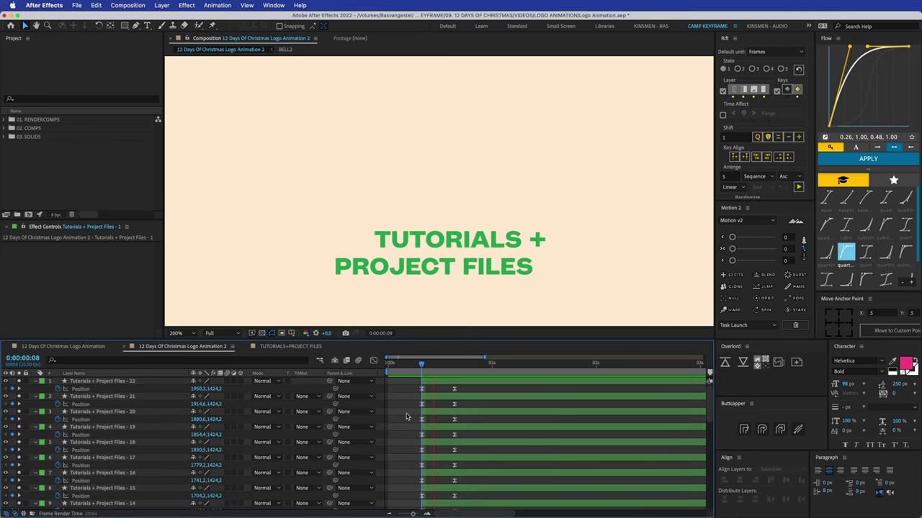
{"action": "left_click_drag", "start_coordinate": [426, 368], "coordinate": [412, 369]}
{"action": "key", "text": "space"}
Sequence the TUTORIALS + letter layers with Rift, using an arrange value of 5 and ascending order, and preview them
{"action": "left_click_drag", "start_coordinate": [342, 207], "coordinate": [535, 244]}
{"action": "left_click", "coordinate": [798, 187]}
{"action": "left_click_drag", "start_coordinate": [435, 365], "coordinate": [407, 368]}
{"action": "key", "text": "space"}
{"action": "key", "text": "space"}
Sequence the PROJECT FILES letter layers with Rift, using an arrange value of 5 and descending order, and preview the motion
{"action": "left_click", "coordinate": [462, 452]}
{"action": "scroll", "coordinate": [461, 451], "scroll_direction": "up", "scroll_amount": 5}
{"action": "left_click", "coordinate": [463, 383], "text": "shift"}
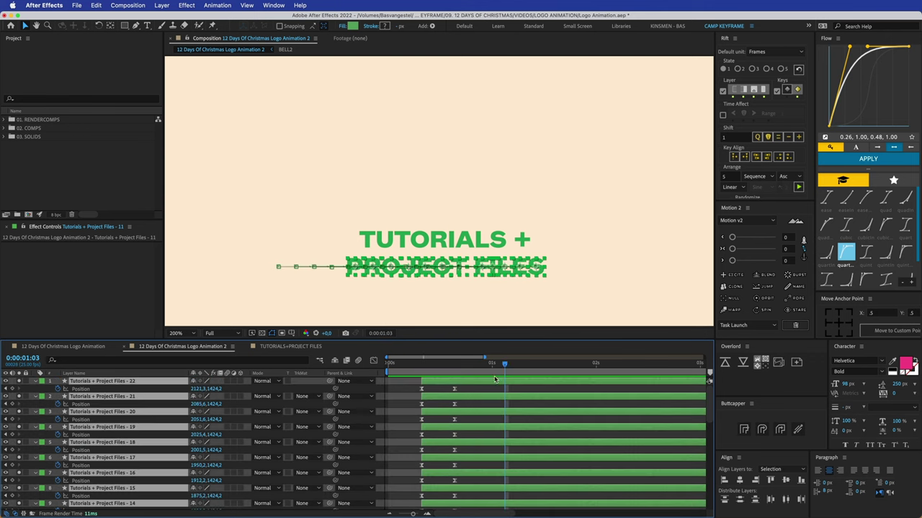
{"action": "left_click", "coordinate": [790, 176]}
{"action": "left_click", "coordinate": [790, 188]}
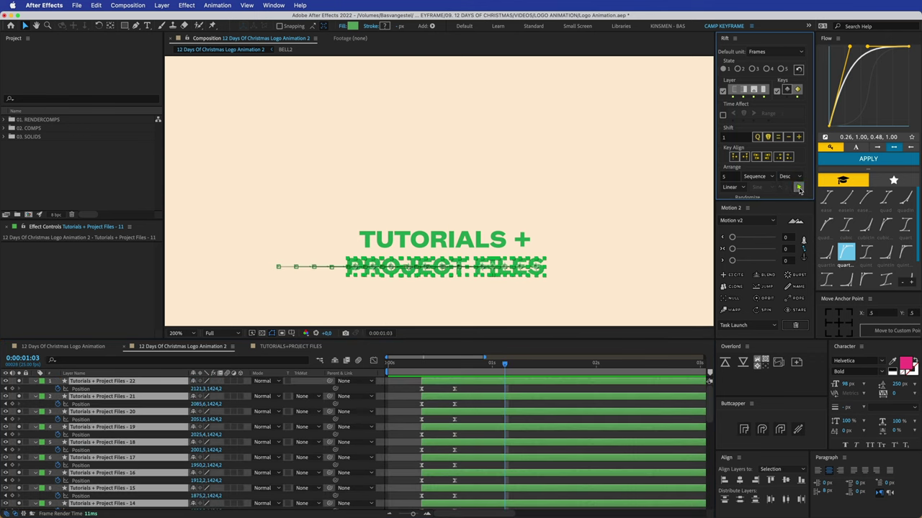
{"action": "left_click", "coordinate": [798, 188]}
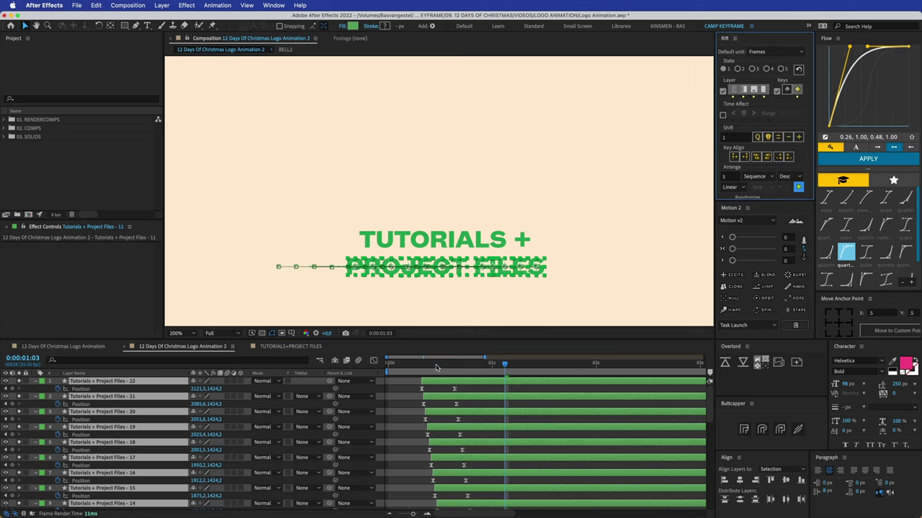
{"action": "left_click_drag", "start_coordinate": [435, 368], "coordinate": [417, 367]}
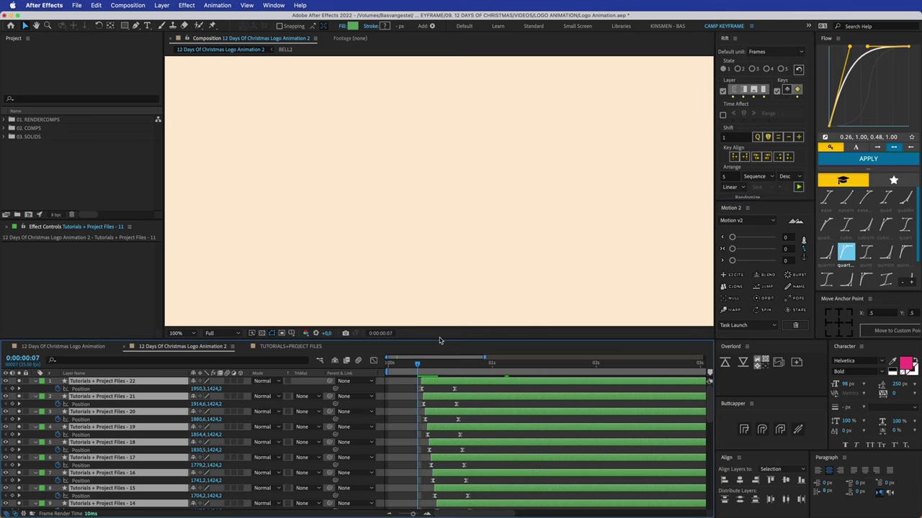
{"action": "key", "text": "space"}
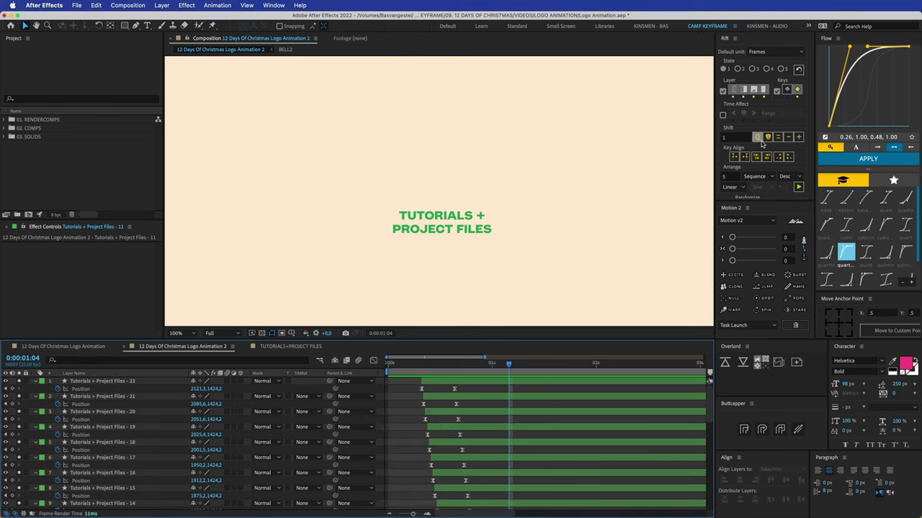
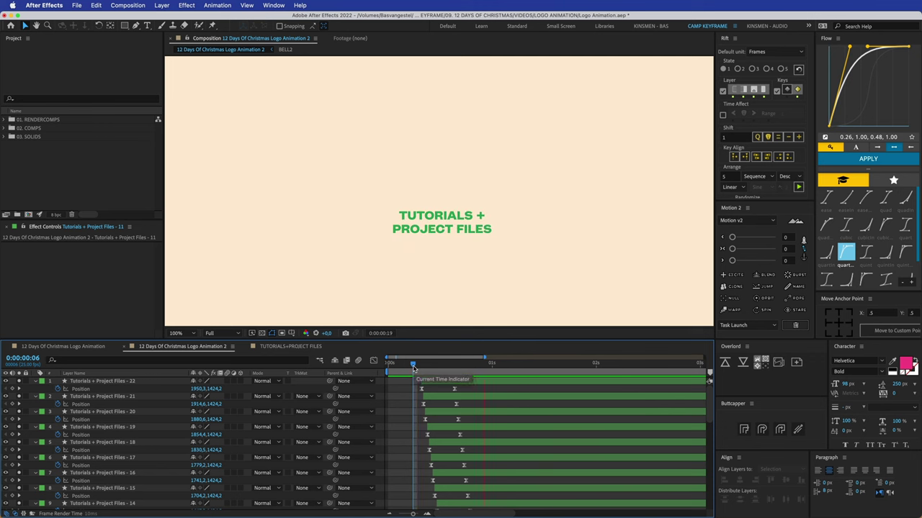
{"action": "key", "text": "u"}
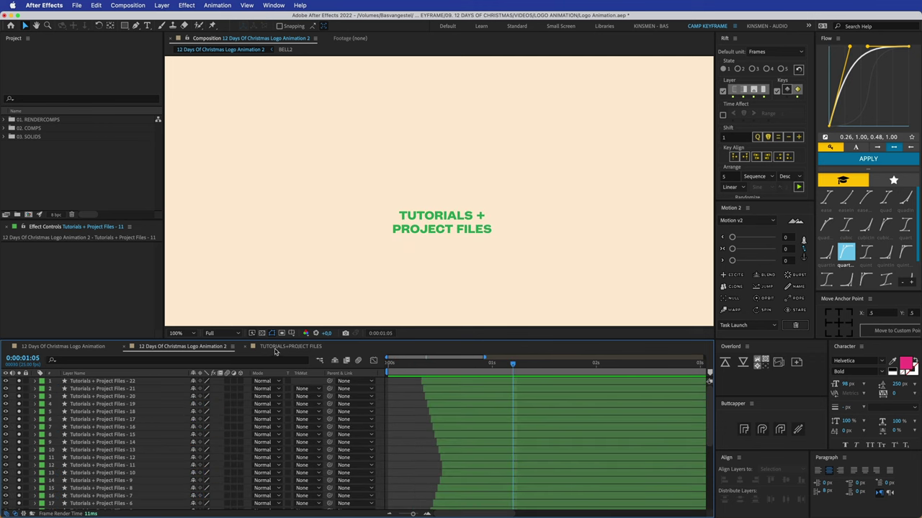
Examine the Start and End keyframes of the green bar Shape Layer 6 in the reference TUTORIALS+PROJECT FILES composition
{"action": "left_click", "coordinate": [274, 348]}
{"action": "left_click", "coordinate": [441, 265]}
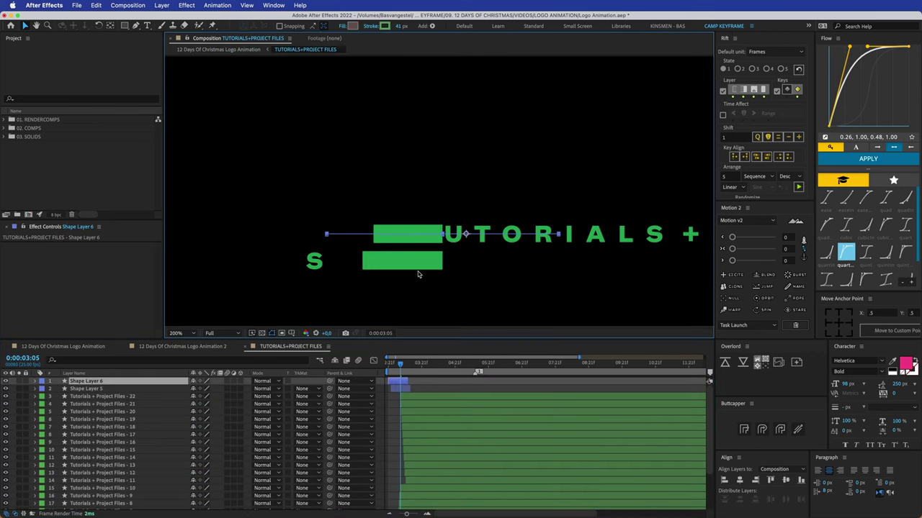
{"action": "key", "text": "u"}
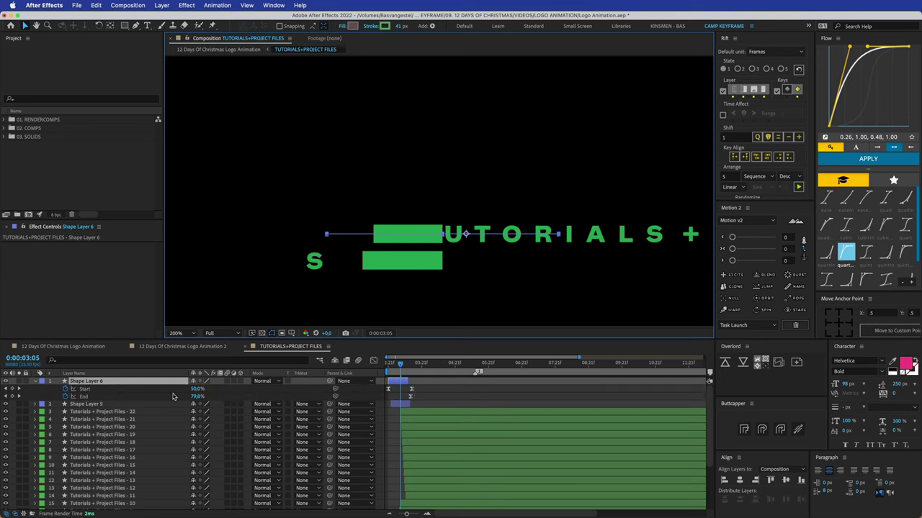
{"action": "left_click", "coordinate": [87, 390]}
{"action": "mouse_move", "coordinate": [400, 381]}
{"action": "left_mouse_down"}
{"action": "mouse_move", "coordinate": [410, 390]}
{"action": "mouse_move", "coordinate": [397, 367]}
{"action": "mouse_move", "coordinate": [407, 369]}
{"action": "left_mouse_up"}
{"action": "mouse_move", "coordinate": [400, 26]}
{"action": "left_mouse_down"}
{"action": "mouse_move", "coordinate": [521, 64]}
{"action": "mouse_move", "coordinate": [493, 66]}
{"action": "left_mouse_up"}
{"action": "left_click_drag", "start_coordinate": [412, 364], "coordinate": [404, 367]}
{"action": "key", "text": "super+z"}
{"action": "left_click", "coordinate": [451, 399]}
{"action": "left_click", "coordinate": [252, 347]}
Pre-compose all Tutorials + Project Files letter layers as TUTORIALS2 and place the new composition below the STAR layers
{"action": "left_click_drag", "start_coordinate": [461, 361], "coordinate": [418, 364]}
{"action": "left_click", "coordinate": [112, 383]}
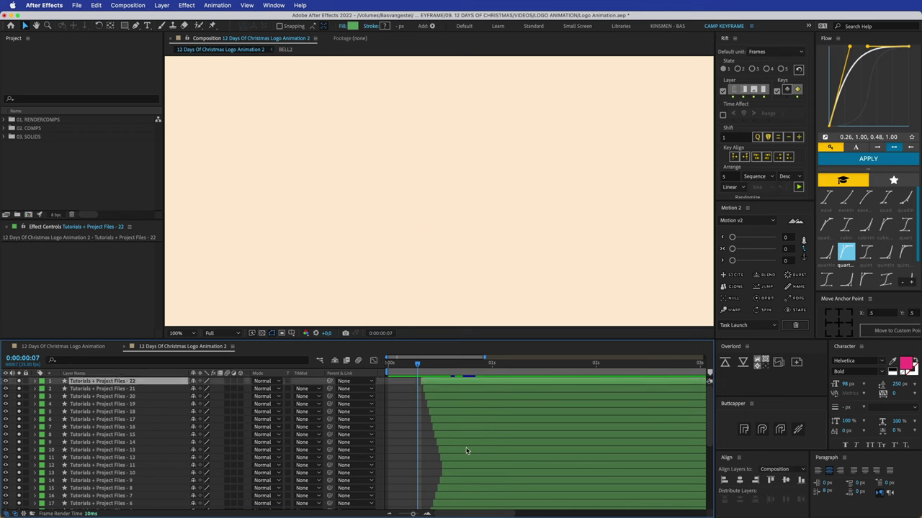
{"action": "scroll", "coordinate": [432, 432], "scroll_direction": "down", "scroll_amount": 5}
{"action": "left_click", "coordinate": [427, 406], "text": "shift"}
{"action": "key", "text": "super+shift+c"}
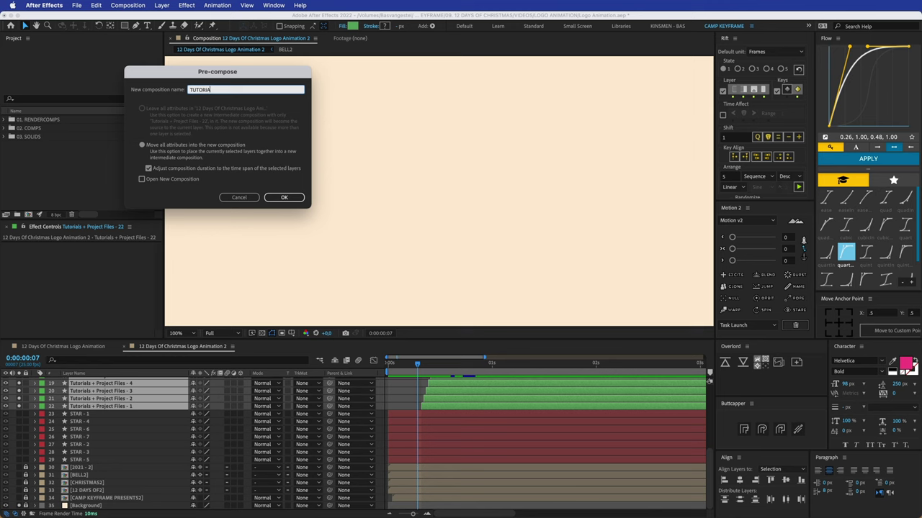
{"action": "type", "text": "TUTORIALS2"}
{"action": "key", "text": "Return"}
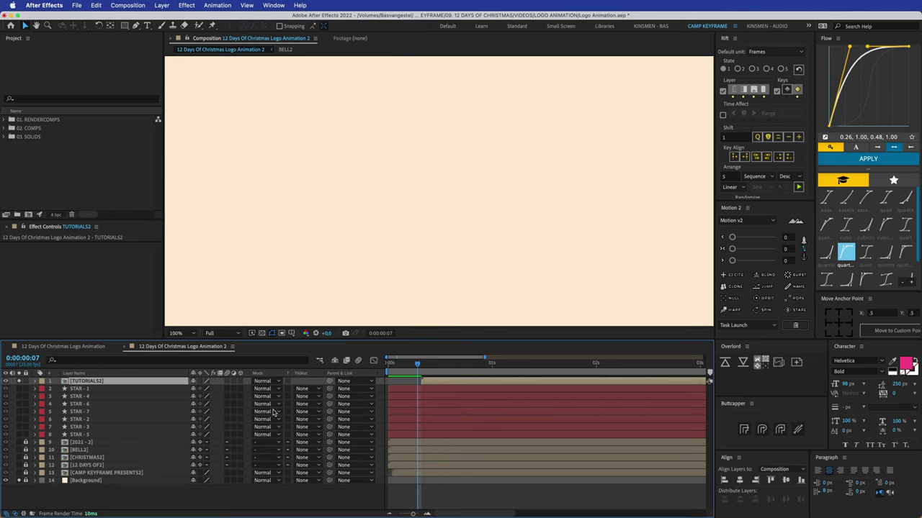
{"action": "left_click_drag", "start_coordinate": [96, 385], "coordinate": [91, 439]}
Examine how the stars around the logo animate in the original 12 Days Of Christmas Logo Animation composition
{"action": "left_click", "coordinate": [85, 385]}
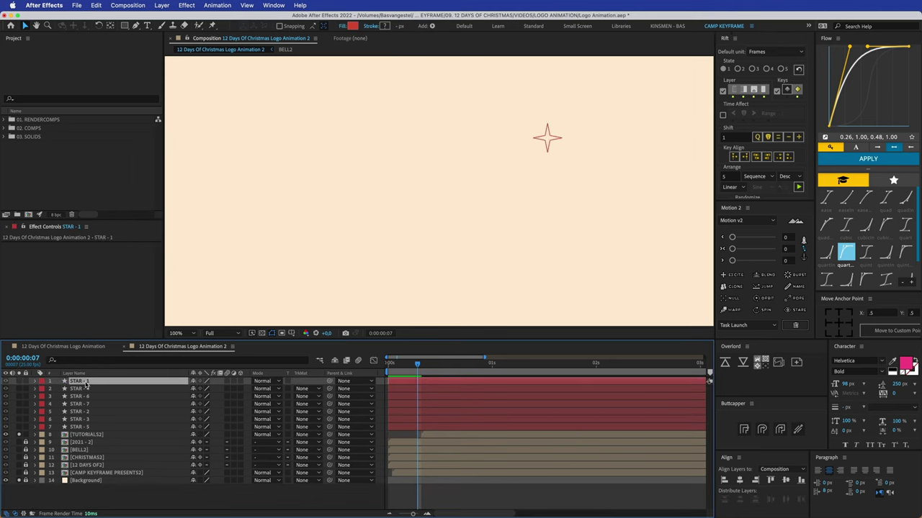
{"action": "left_click", "coordinate": [84, 429], "text": "shift"}
{"action": "left_click", "coordinate": [98, 349]}
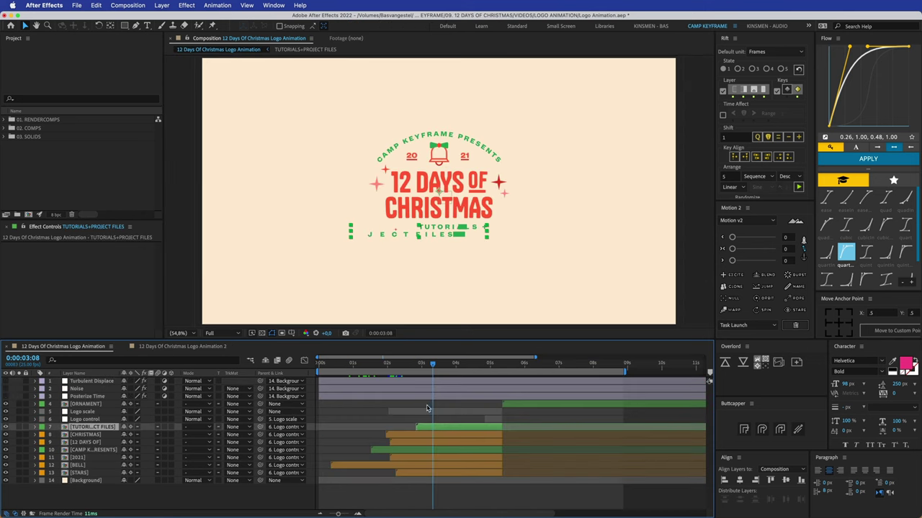
{"action": "left_click_drag", "start_coordinate": [435, 360], "coordinate": [397, 372]}
{"action": "left_click", "coordinate": [497, 184]}
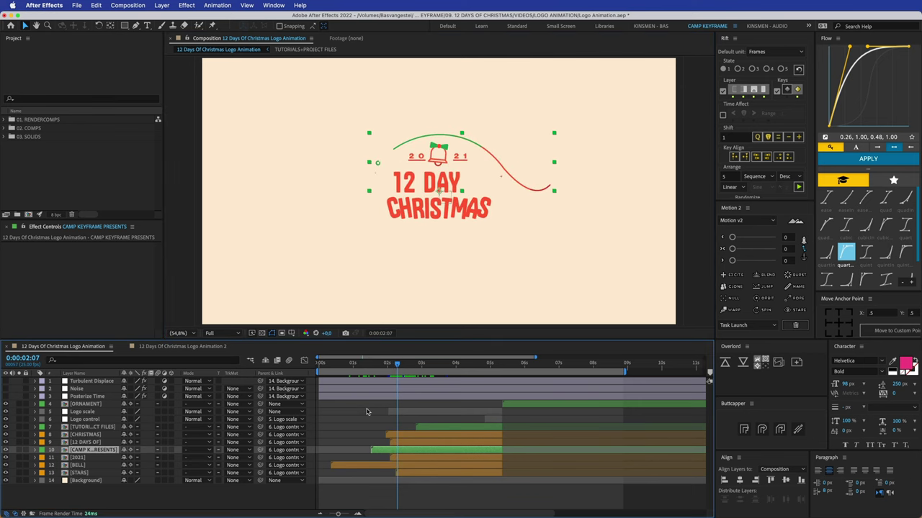
{"action": "left_click", "coordinate": [368, 411]}
{"action": "scroll", "coordinate": [483, 242], "scroll_direction": "up", "scroll_amount": 2}
{"action": "left_click_drag", "start_coordinate": [666, 177], "coordinate": [520, 225]}
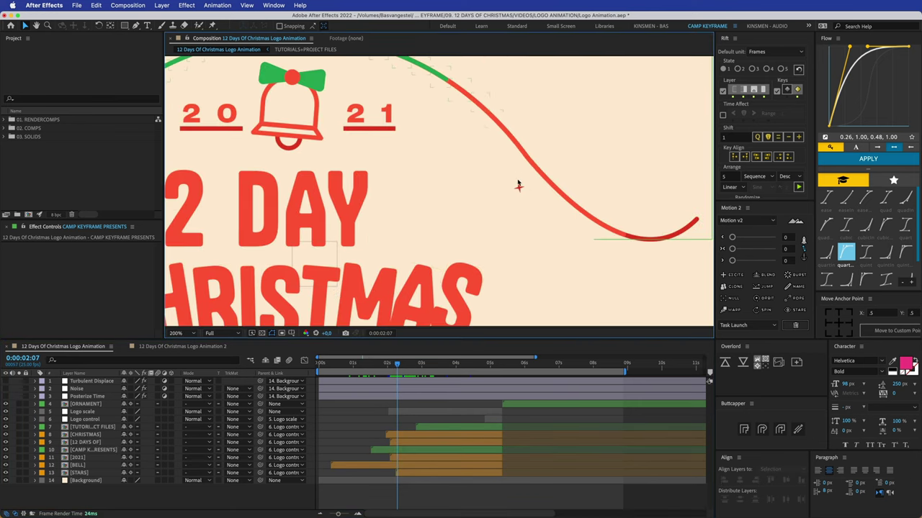
{"action": "left_click_drag", "start_coordinate": [396, 366], "coordinate": [467, 372]}
In 12 Days Of Christmas Logo Animation 2, solo the seven STAR layers and take TUTORIALS2 out of solo
{"action": "left_click", "coordinate": [193, 348]}
{"action": "left_click", "coordinate": [407, 434]}
{"action": "left_click", "coordinate": [420, 382]}
{"action": "left_click", "coordinate": [20, 381]}
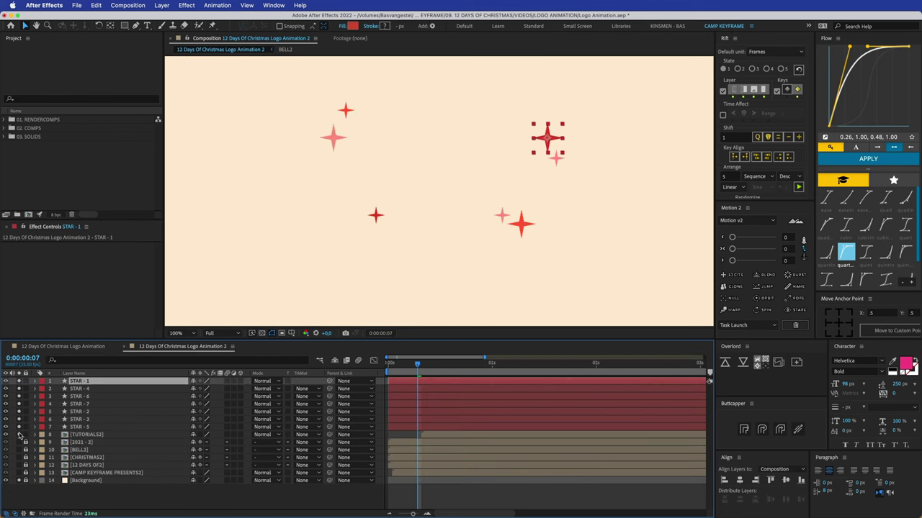
{"action": "left_click_drag", "start_coordinate": [513, 164], "coordinate": [456, 220]}
{"action": "left_click", "coordinate": [458, 221]}
{"action": "left_click", "coordinate": [492, 196]}
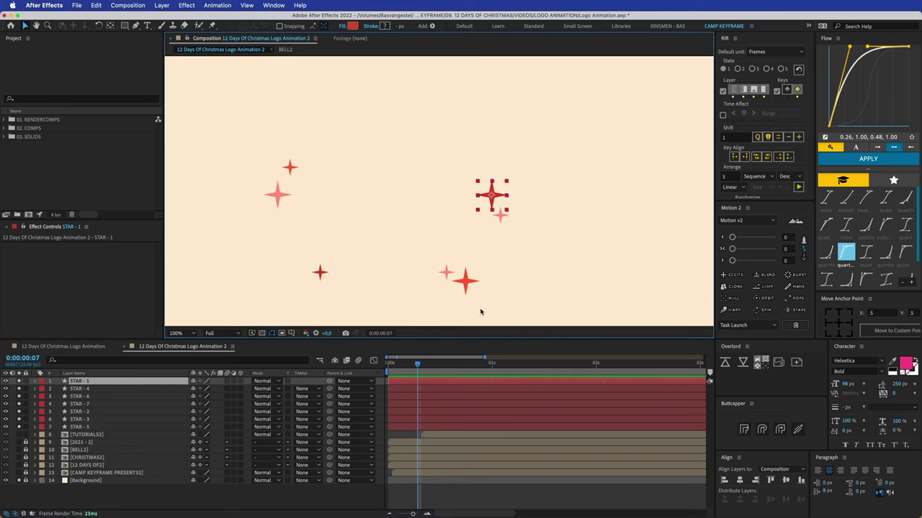
Add Position keyframes to all seven STAR layers at about 0:00:00:17
{"action": "left_click", "coordinate": [426, 427], "text": "shift"}
{"action": "key", "text": "p"}
{"action": "left_click", "coordinate": [458, 364]}
{"action": "left_click", "coordinate": [58, 389]}
At 0:00:00:06, move STAR - 1 outward to about 2464, 909 and STAR - 4 to about 2473, 1169
{"action": "key", "text": "Page_Up"}
{"action": "key", "text": "Page_Up"}
{"action": "key", "text": "Page_Up"}
{"action": "key", "text": "Page_Up"}
{"action": "key", "text": "Page_Up"}
{"action": "key", "text": "Page_Up"}
{"action": "key", "text": "Page_Up"}
{"action": "key", "text": "Page_Up"}
{"action": "key", "text": "Page_Up"}
{"action": "key", "text": "Page_Up"}
{"action": "key", "text": "Page_Up"}
{"action": "left_click", "coordinate": [512, 183]}
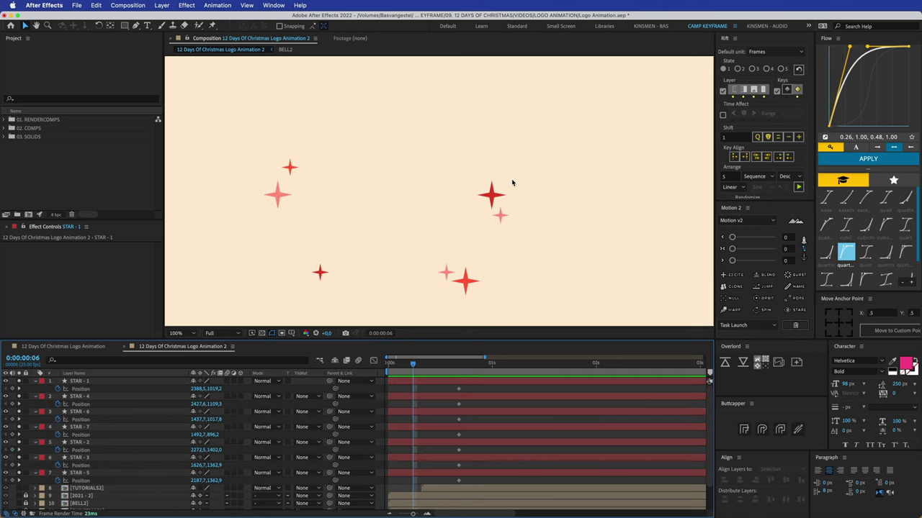
{"action": "left_click_drag", "start_coordinate": [494, 196], "coordinate": [510, 171]}
{"action": "left_click_drag", "start_coordinate": [502, 218], "coordinate": [512, 231]}
Include the TUTORIALS2, 2021, bell, title and Camp Keyframe layers in the solo view again and preview the logo animation
{"action": "scroll", "coordinate": [25, 492], "scroll_direction": "down", "scroll_amount": 2}
{"action": "left_click_drag", "start_coordinate": [20, 461], "coordinate": [20, 499]}
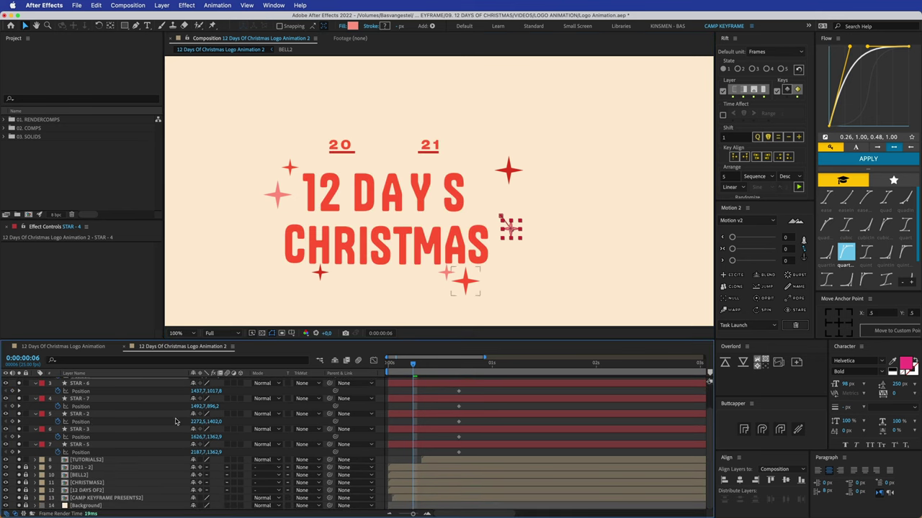
{"action": "key", "text": "space"}
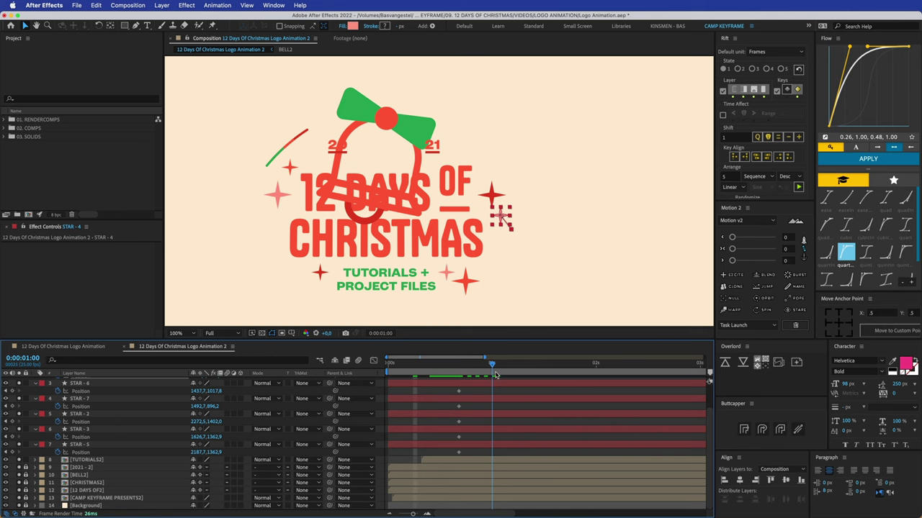
{"action": "key", "text": "space"}
Shift all the STAR layers' Position keyframes so the first ones fall at 0:00:05:02
{"action": "key", "text": "minus"}
{"action": "scroll", "coordinate": [533, 412], "scroll_direction": "right", "scroll_amount": 4}
{"action": "key", "text": "minus"}
{"action": "left_click_drag", "start_coordinate": [487, 367], "coordinate": [548, 369]}
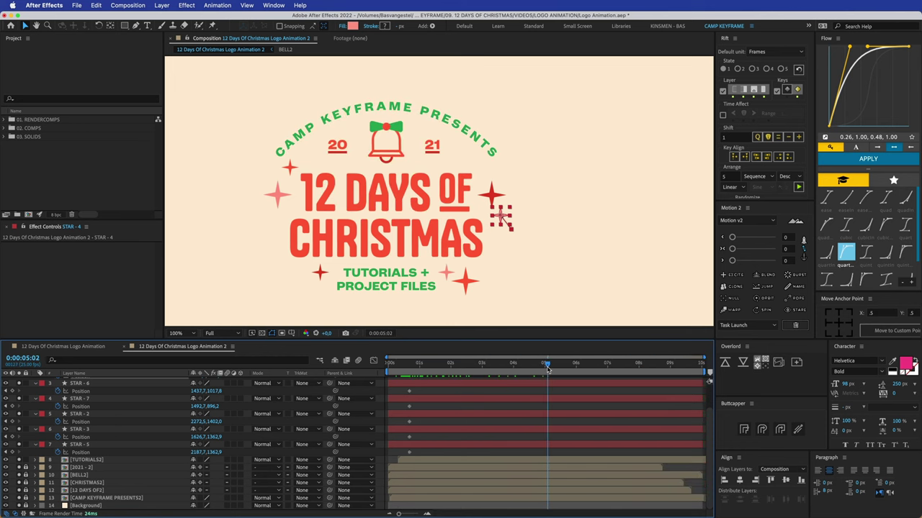
{"action": "left_click_drag", "start_coordinate": [423, 456], "coordinate": [390, 372]}
{"action": "left_click_drag", "start_coordinate": [558, 403], "coordinate": [562, 403]}
{"action": "left_click", "coordinate": [555, 390]}
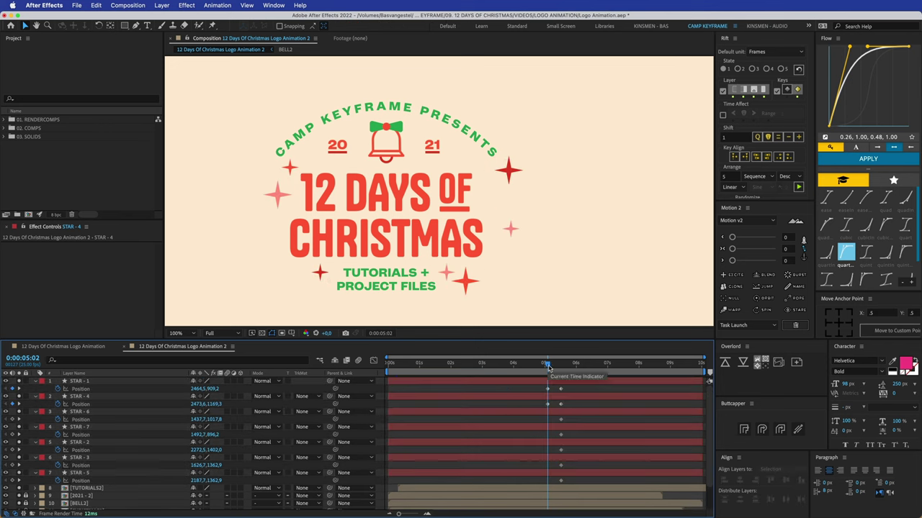
At 0:00:05:02, nudge STAR - 1 farther right and move STAR - 2, 3, 5, 6 and 7 outward from the logo
{"action": "left_click_drag", "start_coordinate": [514, 175], "coordinate": [517, 176]}
{"action": "left_click", "coordinate": [511, 232]}
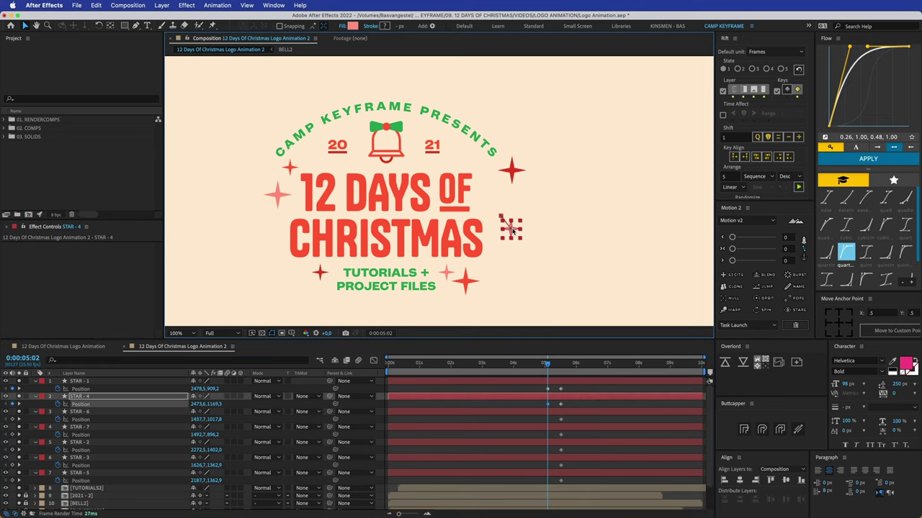
{"action": "mouse_move", "coordinate": [465, 288]}
{"action": "left_mouse_down"}
{"action": "mouse_move", "coordinate": [498, 282]}
{"action": "mouse_move", "coordinate": [448, 274]}
{"action": "mouse_move", "coordinate": [452, 292]}
{"action": "left_mouse_up"}
{"action": "left_click_drag", "start_coordinate": [321, 274], "coordinate": [311, 288]}
{"action": "left_click_drag", "start_coordinate": [277, 199], "coordinate": [274, 216]}
{"action": "left_click_drag", "start_coordinate": [289, 167], "coordinate": [273, 176]}
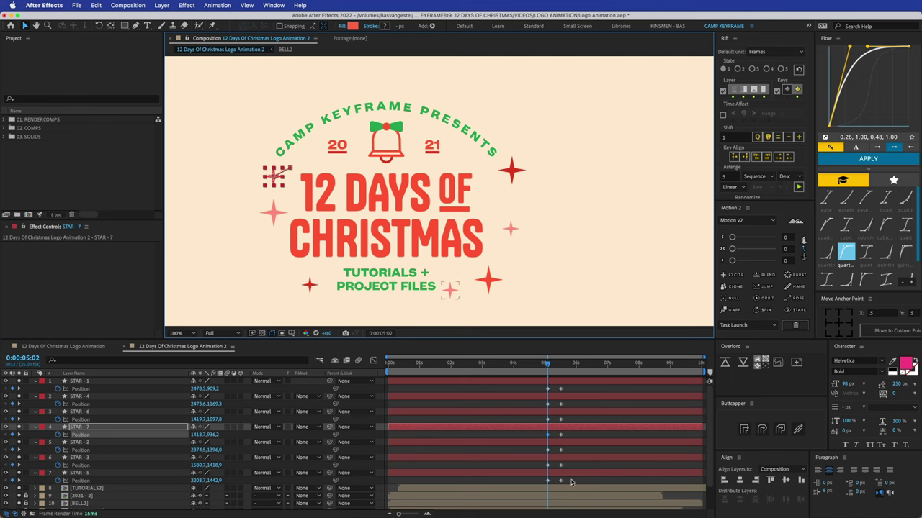
Trim the STAR layers' starts to 0:00:05:02, apply the Flow curve 0.26, 1.00, 0.48, 1.00 to their Position keyframes, and preview
{"action": "left_click_drag", "start_coordinate": [572, 482], "coordinate": [534, 389]}
{"action": "key", "text": "alt+bracketleft"}
{"action": "left_click", "coordinate": [877, 148]}
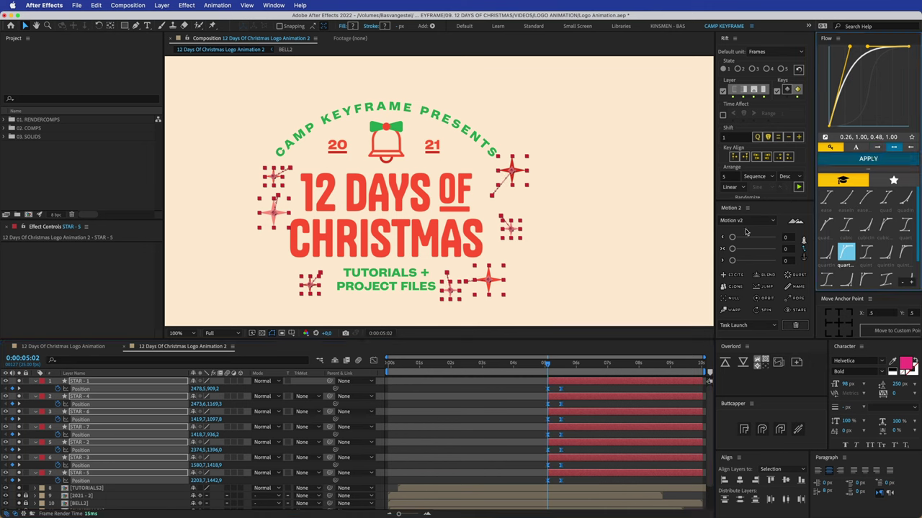
{"action": "left_click", "coordinate": [543, 369]}
{"action": "key", "text": "space"}
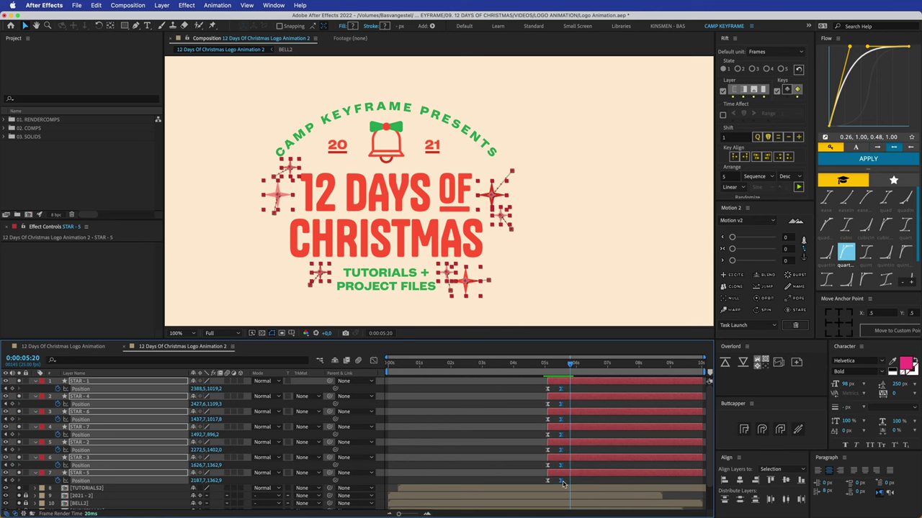
Move the STAR layers' ending Position keyframes to 0:00:06:00 and reapply the Flow curve 0.26, 1.00, 0.48, 1.00
{"action": "left_click_drag", "start_coordinate": [586, 484], "coordinate": [539, 387]}
{"action": "left_click", "coordinate": [873, 158]}
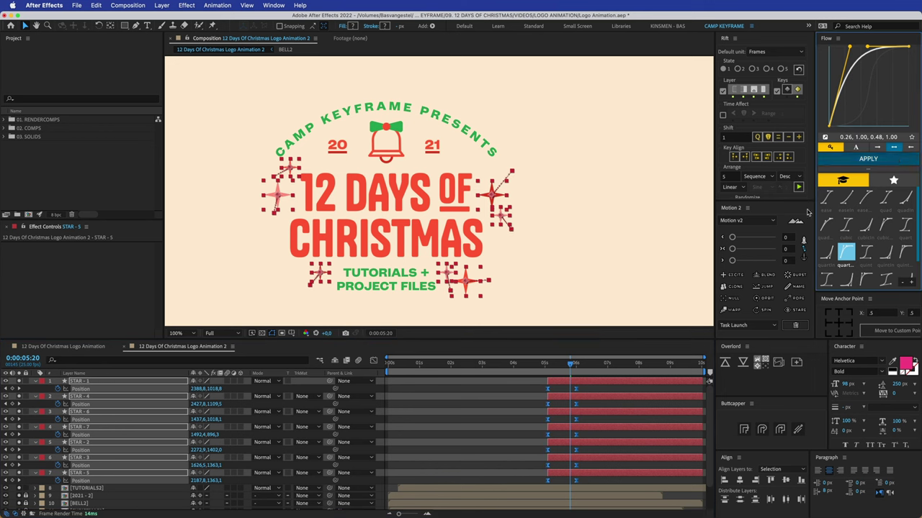
{"action": "left_click", "coordinate": [541, 364]}
Keyframe the stars' Rotation at 0:00:06:00 and tilt each star about 15° to 33° in varying directions at 0:00:05:06
{"action": "left_click_drag", "start_coordinate": [539, 368], "coordinate": [577, 369]}
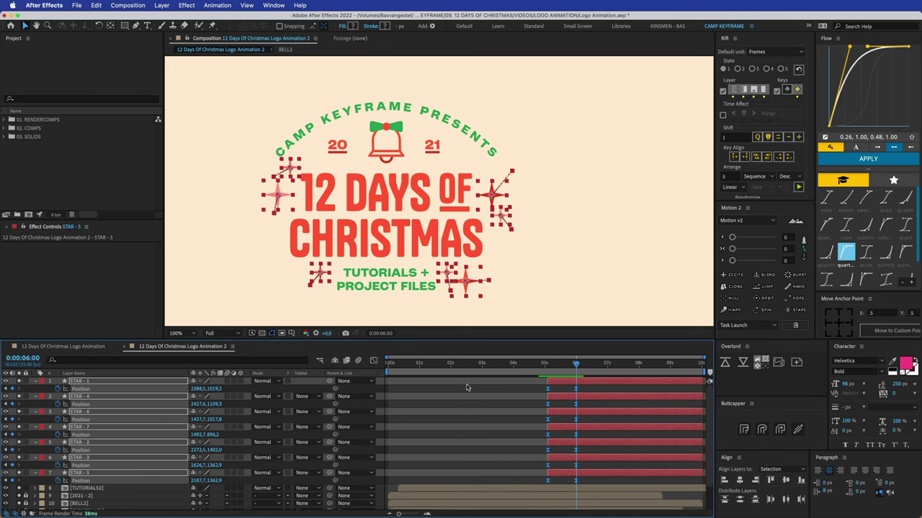
{"action": "key", "text": "shift+r"}
{"action": "left_click_drag", "start_coordinate": [576, 366], "coordinate": [552, 366]}
{"action": "left_click", "coordinate": [502, 186]}
{"action": "key", "text": "w"}
{"action": "left_click_drag", "start_coordinate": [499, 193], "coordinate": [503, 192]}
{"action": "left_click_drag", "start_coordinate": [507, 224], "coordinate": [505, 227]}
{"action": "left_click_drag", "start_coordinate": [476, 290], "coordinate": [451, 288]}
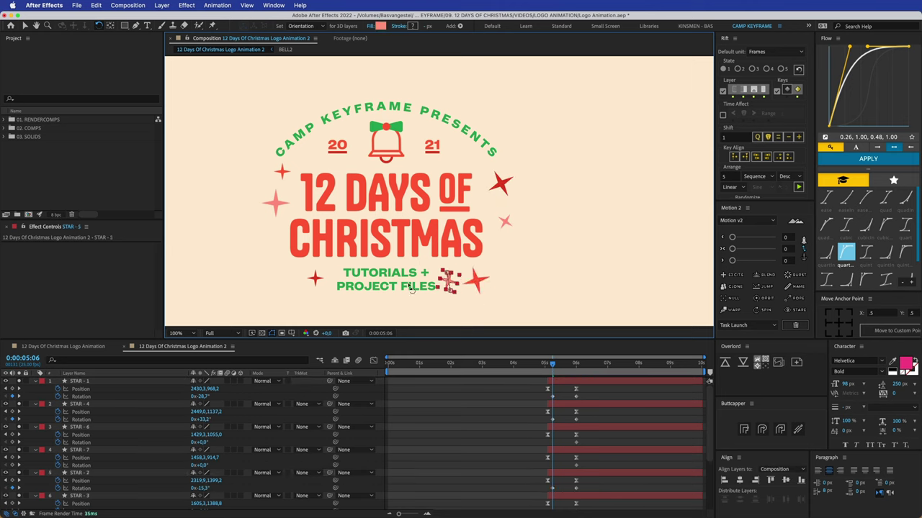
{"action": "left_click", "coordinate": [318, 288]}
{"action": "left_click", "coordinate": [270, 202]}
{"action": "left_click_drag", "start_coordinate": [270, 202], "coordinate": [285, 185]}
Apply Motion 2's Excite to the Rotation keyframes of all seven STAR layers, preview the bounce, and maximize the timeline
{"action": "left_click", "coordinate": [558, 381]}
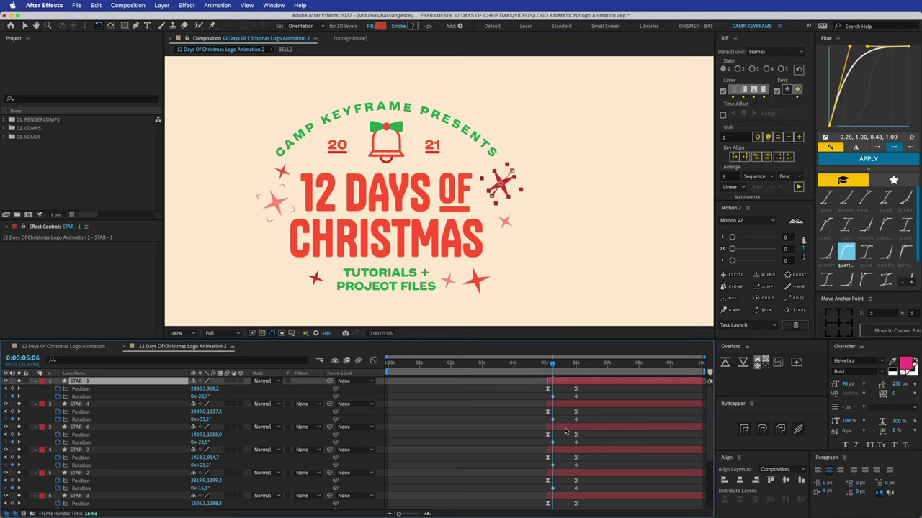
{"action": "scroll", "coordinate": [566, 432], "scroll_direction": "down", "scroll_amount": 5}
{"action": "left_click", "coordinate": [559, 456], "text": "shift"}
{"action": "key", "text": "u"}
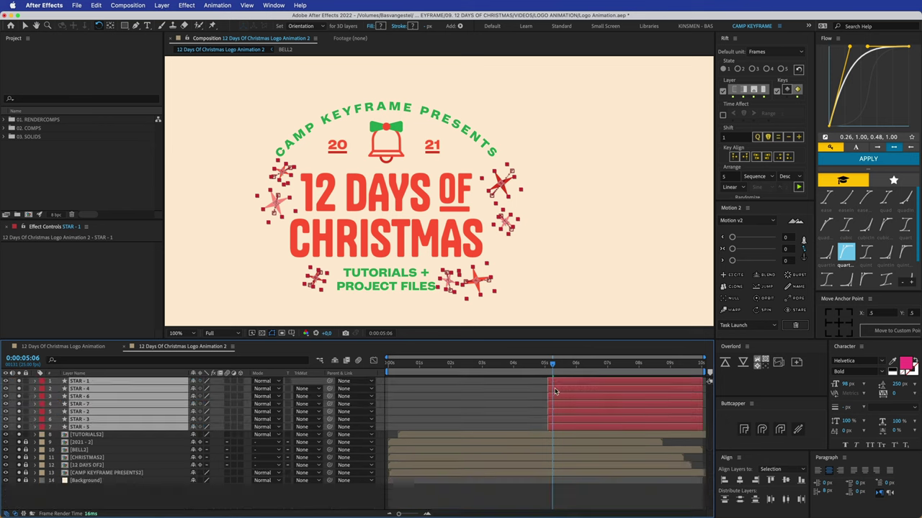
{"action": "key", "text": "r"}
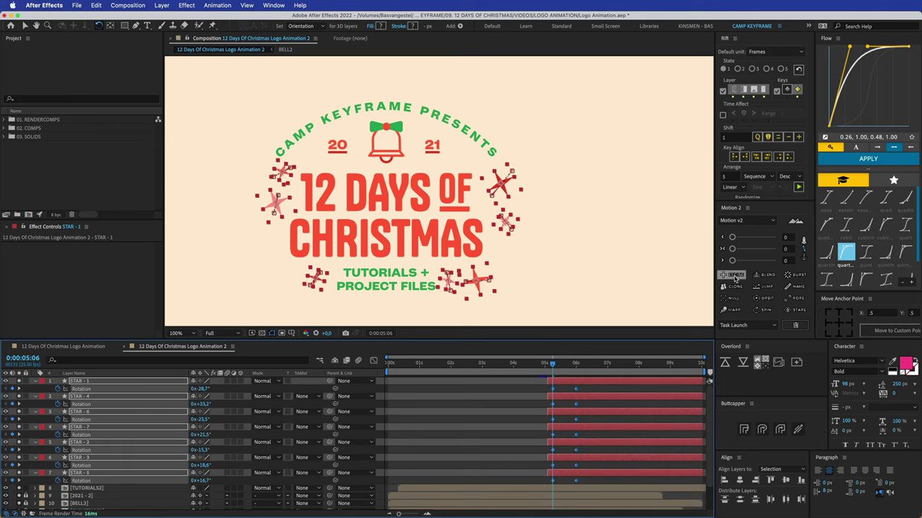
{"action": "left_click", "coordinate": [732, 277]}
{"action": "left_click", "coordinate": [584, 395]}
{"action": "key", "text": "space"}
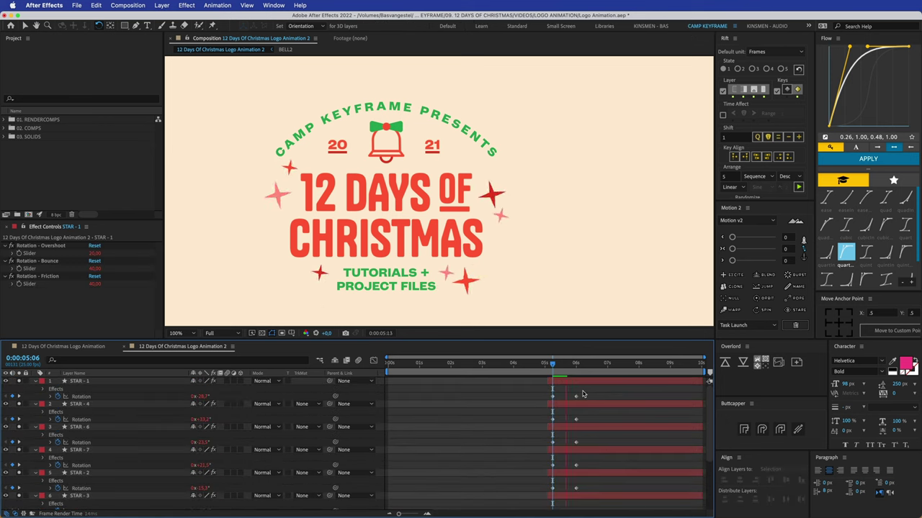
{"action": "key", "text": "grave"}
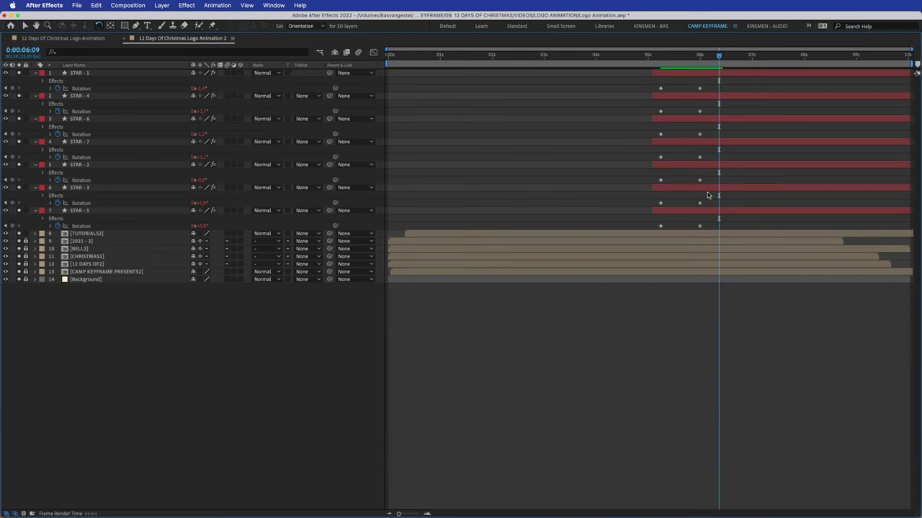
Move the seven STAR layers' ending Rotation keyframes to about halfway between 5 and 6 seconds and preview the faster rotation
{"action": "left_click_drag", "start_coordinate": [710, 229], "coordinate": [688, 84]}
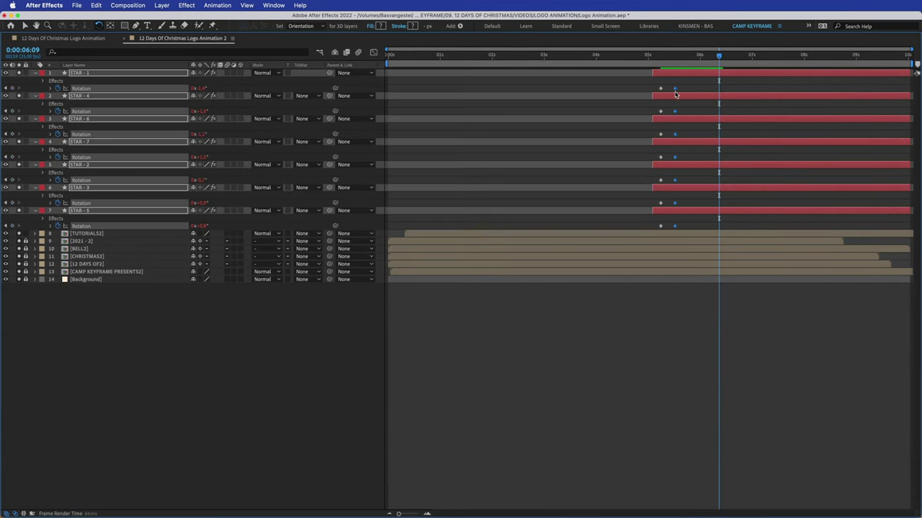
{"action": "key", "text": "grave"}
{"action": "key", "text": "i"}
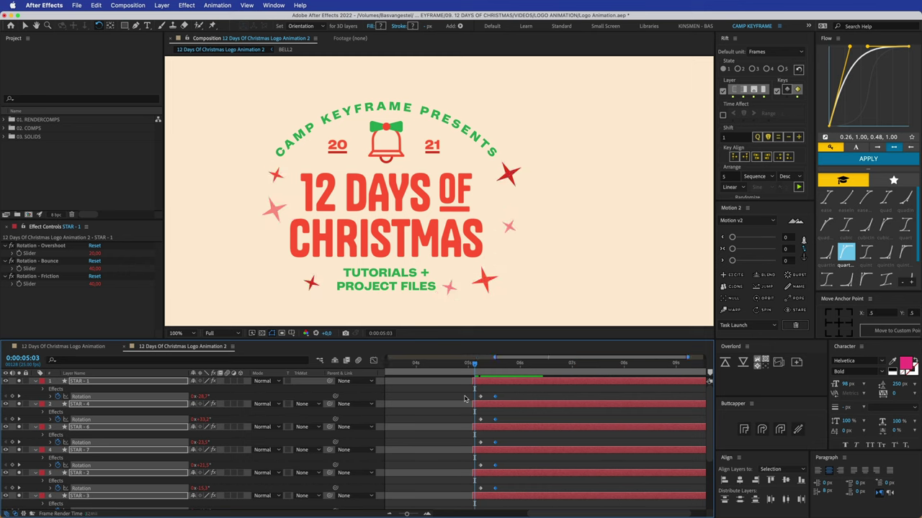
{"action": "key", "text": "space"}
{"action": "left_click_drag", "start_coordinate": [478, 367], "coordinate": [464, 366]}
{"action": "key", "text": "space"}
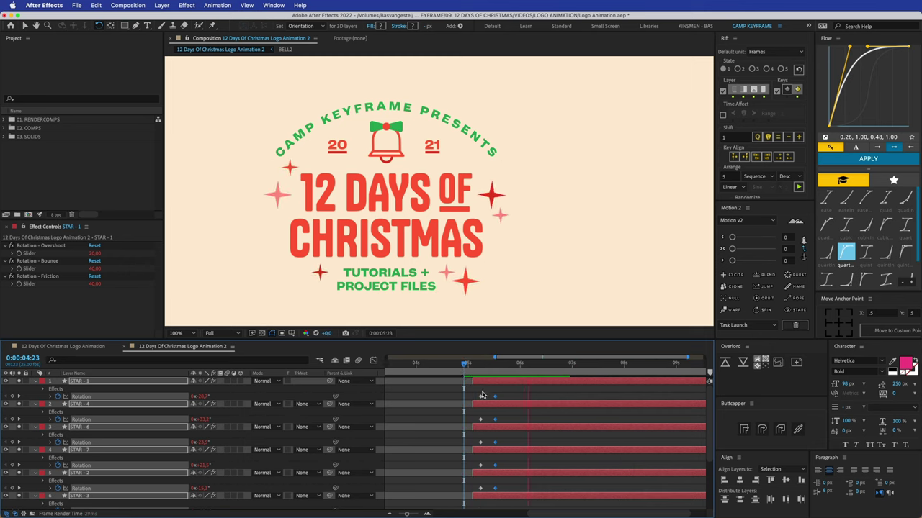
Shift both Rotation keyframes of all STAR layers about three frames earlier and preview the star animation
{"action": "scroll", "coordinate": [490, 432], "scroll_direction": "down", "scroll_amount": 4}
{"action": "left_click_drag", "start_coordinate": [494, 453], "coordinate": [488, 454]}
{"action": "key", "text": "space"}
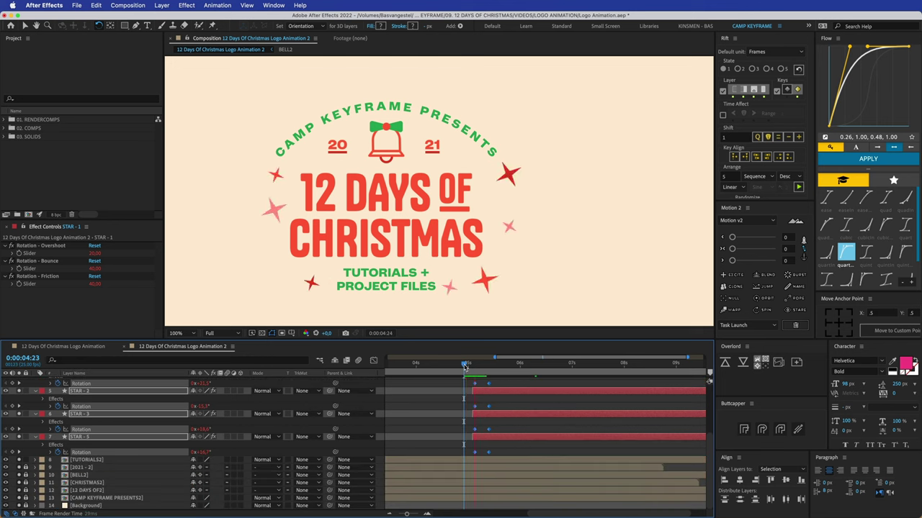
{"action": "key", "text": "space"}
{"action": "key", "text": "space"}
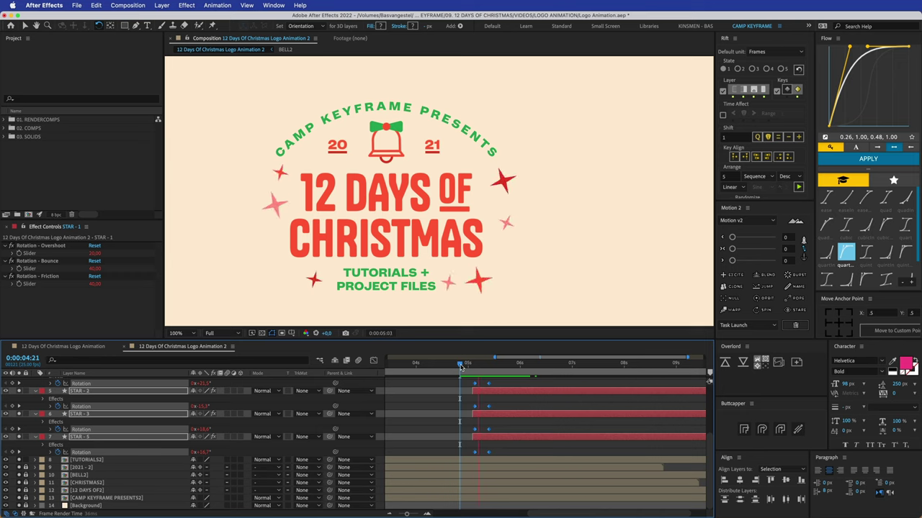
{"action": "left_click", "coordinate": [462, 366]}
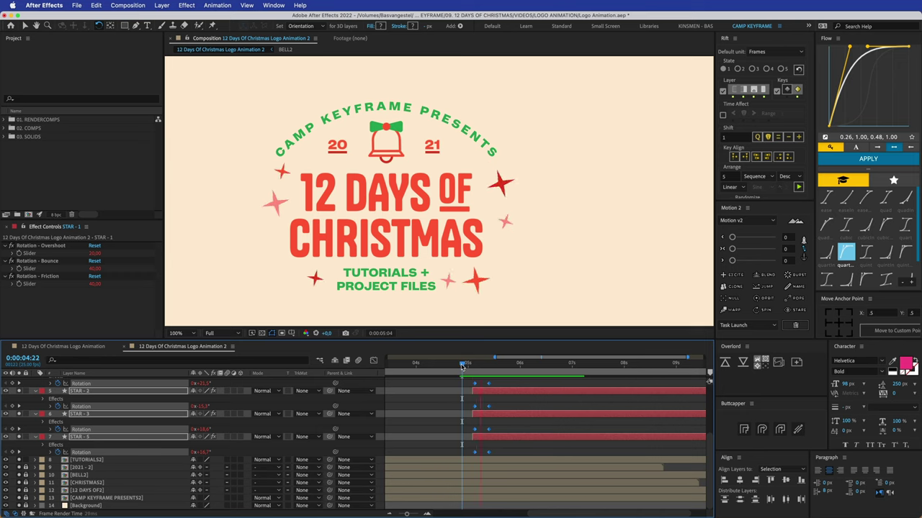
{"action": "key", "text": "space"}
Keyframe the STAR layers' Scale from 0% at 0:00:05:02 to 100% at 0:00:06:00 with the Flow curve 0.26, 1.00, 0.48, 1.00
{"action": "left_click_drag", "start_coordinate": [487, 366], "coordinate": [516, 370]}
{"action": "key", "text": "p"}
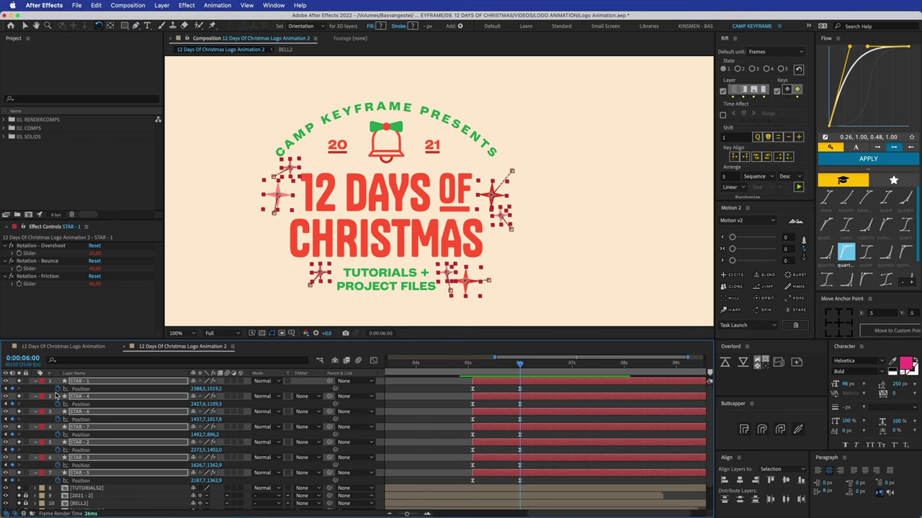
{"action": "key", "text": "s"}
{"action": "left_click_drag", "start_coordinate": [495, 367], "coordinate": [473, 366]}
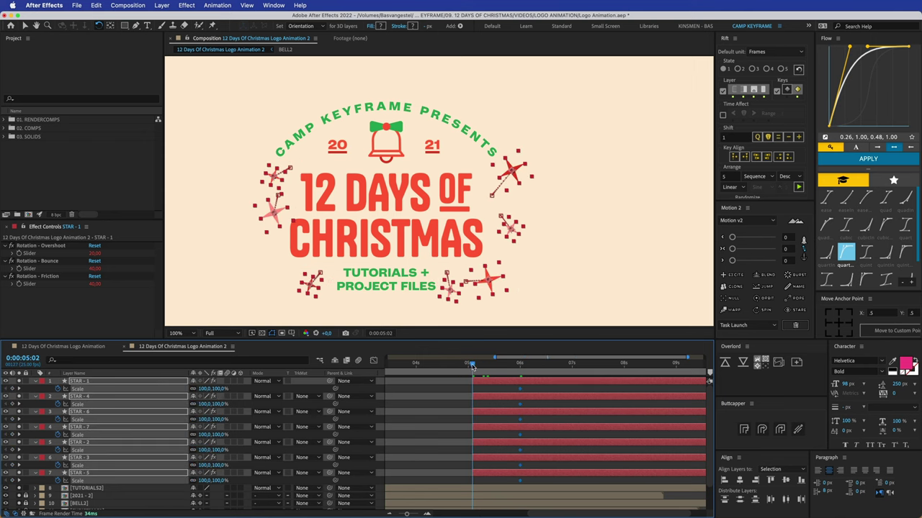
{"action": "type", "text": "00"}
{"action": "key", "text": "Return"}
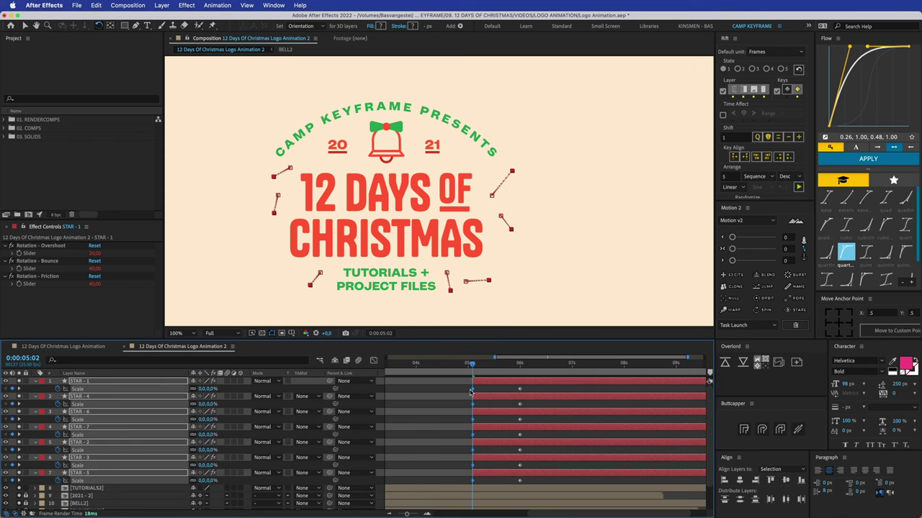
{"action": "left_click", "coordinate": [867, 158]}
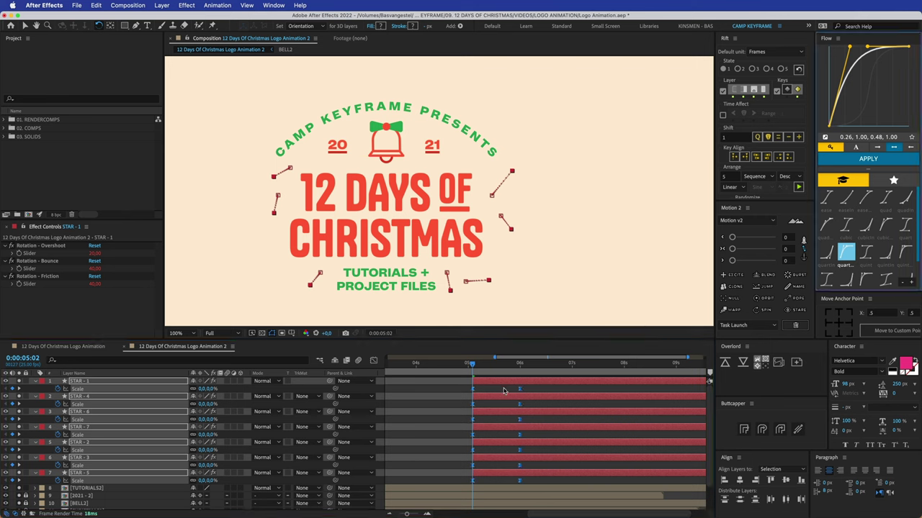
{"action": "left_click_drag", "start_coordinate": [473, 363], "coordinate": [464, 366]}
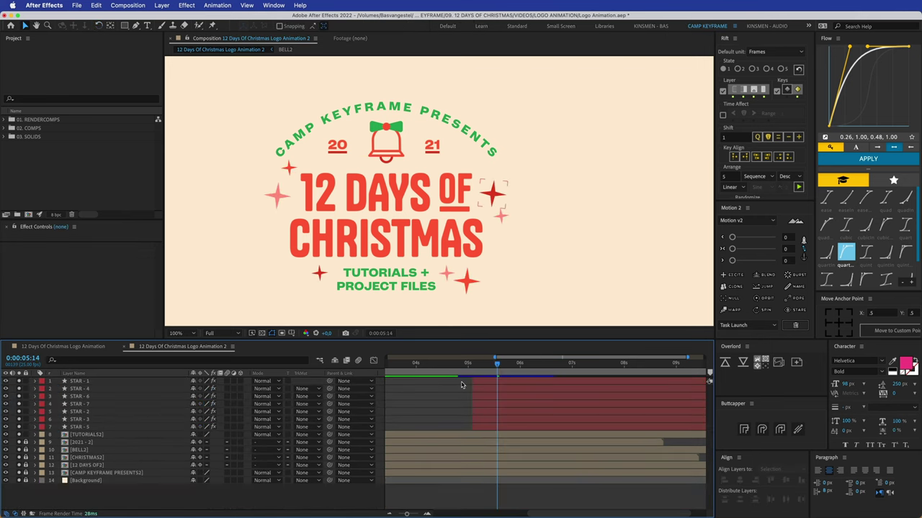
Add the expression wiggle(1,20) to STAR - 1's Position and preview the star's motion close up
{"action": "left_click", "coordinate": [484, 382]}
{"action": "left_click", "coordinate": [483, 429], "text": "shift"}
{"action": "key", "text": "p"}
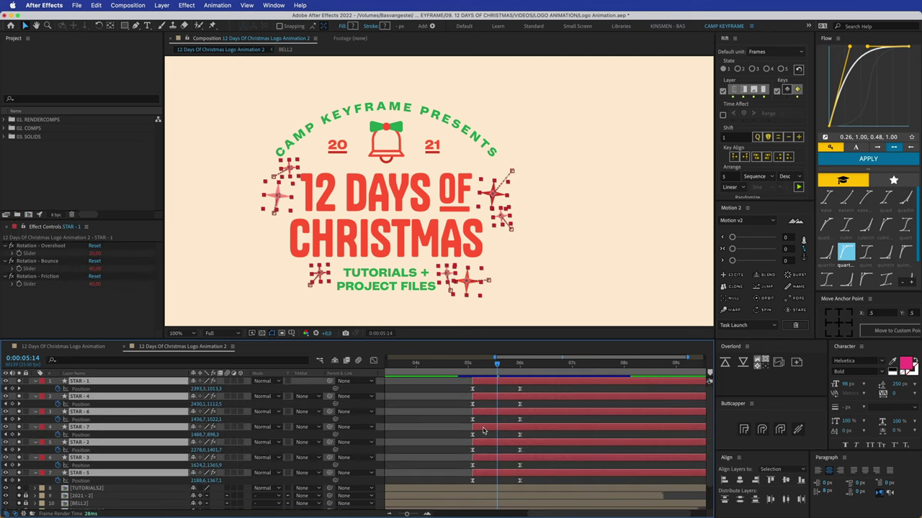
{"action": "left_click", "coordinate": [466, 419]}
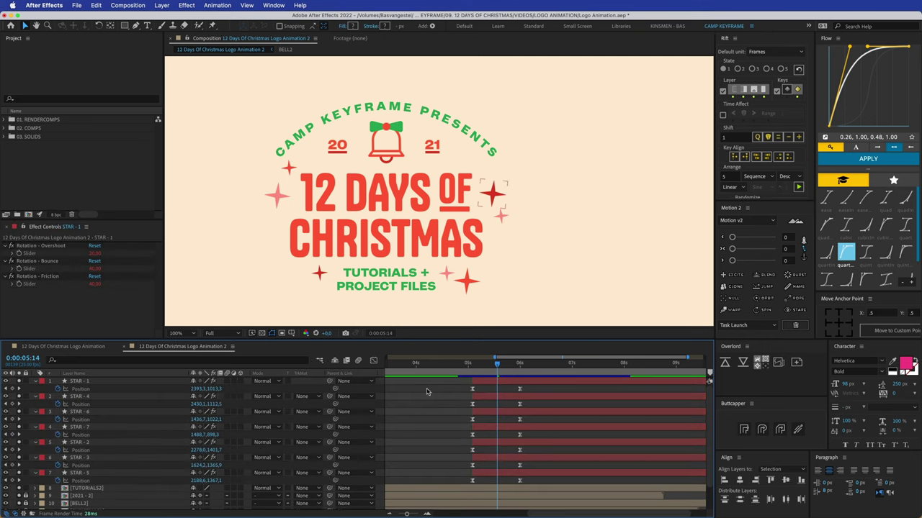
{"action": "left_click", "coordinate": [59, 389], "text": "alt"}
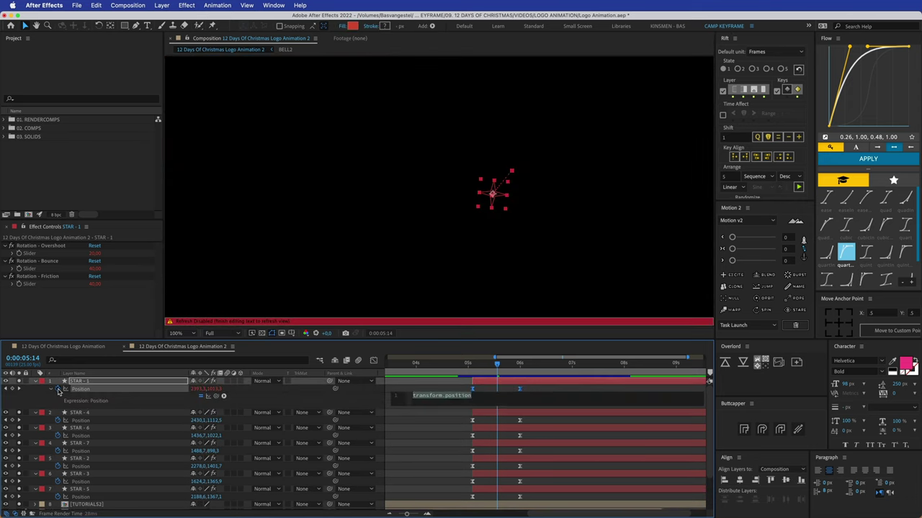
{"action": "type", "text": "wiggle"}
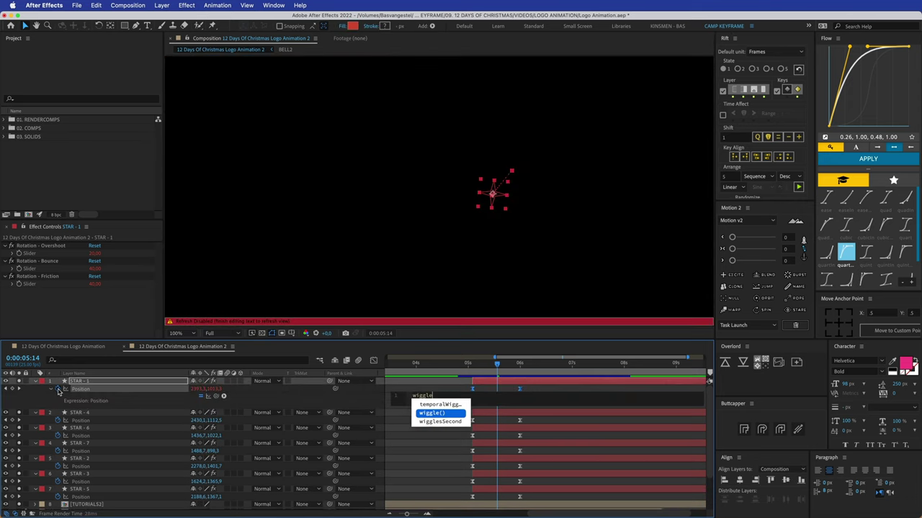
{"action": "key", "text": "Return"}
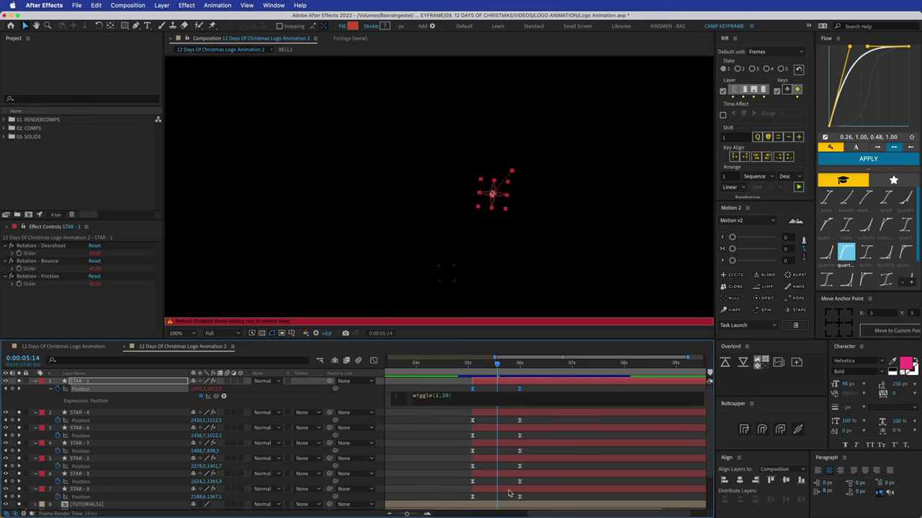
{"action": "left_click", "coordinate": [497, 381]}
{"action": "key", "text": "period"}
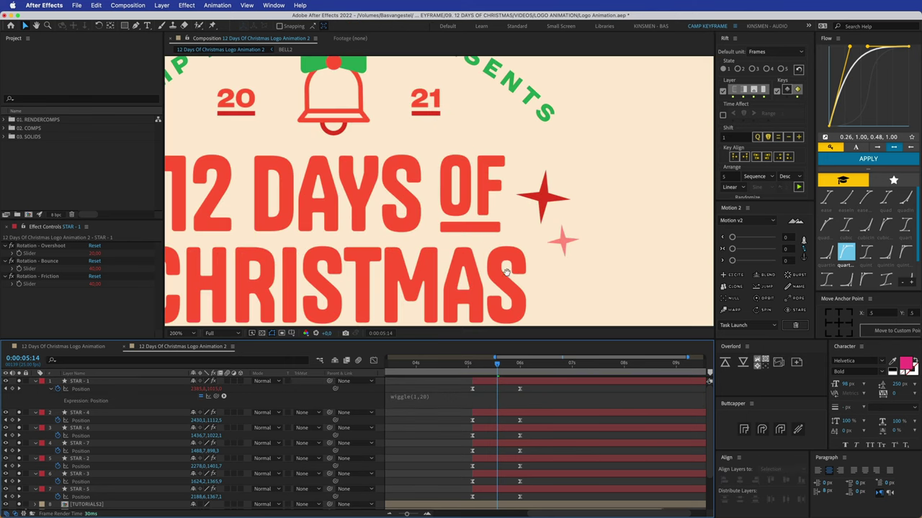
{"action": "key", "text": "space"}
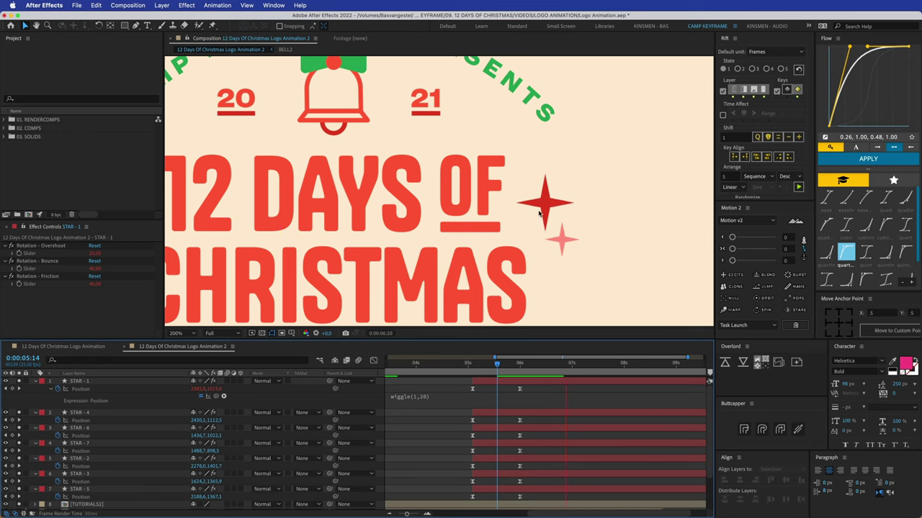
{"action": "key", "text": "space"}
Change STAR - 1's Position expression to wiggle(0.5,20) and preview the slower drift
{"action": "left_click", "coordinate": [416, 397]}
{"action": "left_click", "coordinate": [435, 396]}
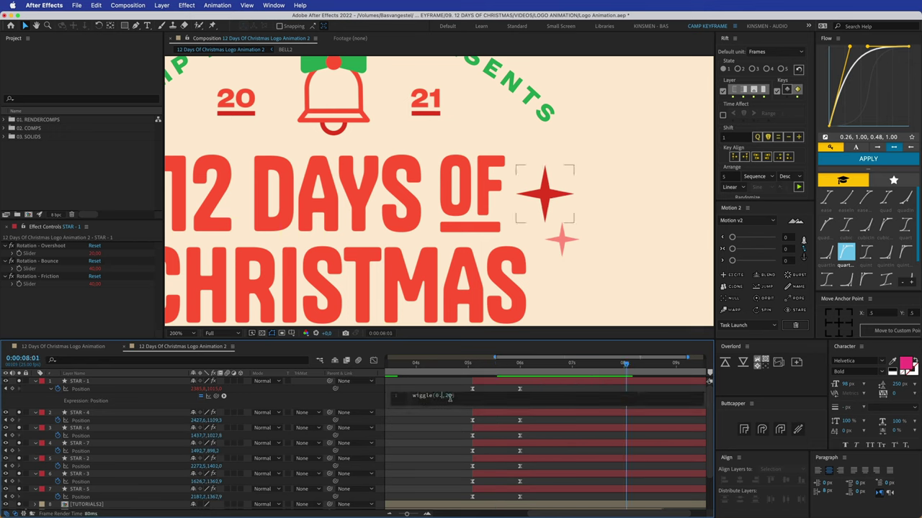
{"action": "key", "text": "KP_Enter"}
{"action": "left_click_drag", "start_coordinate": [517, 365], "coordinate": [474, 367]}
{"action": "key", "text": "space"}
{"action": "key", "text": "space"}
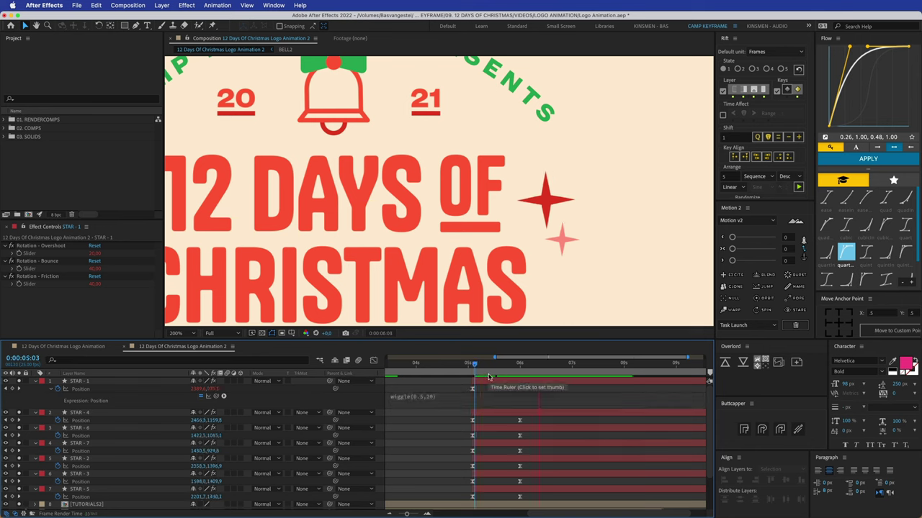
{"action": "left_click_drag", "start_coordinate": [581, 368], "coordinate": [603, 367]}
{"action": "left_click", "coordinate": [604, 367]}
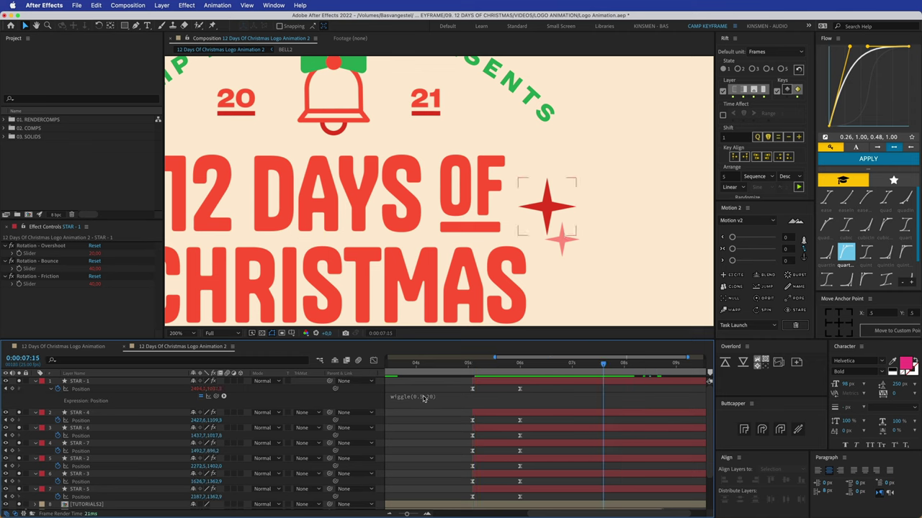
Copy only STAR - 1's Position expression to the Position of the other six STAR layers and preview the whole logo
{"action": "right_click", "coordinate": [77, 391]}
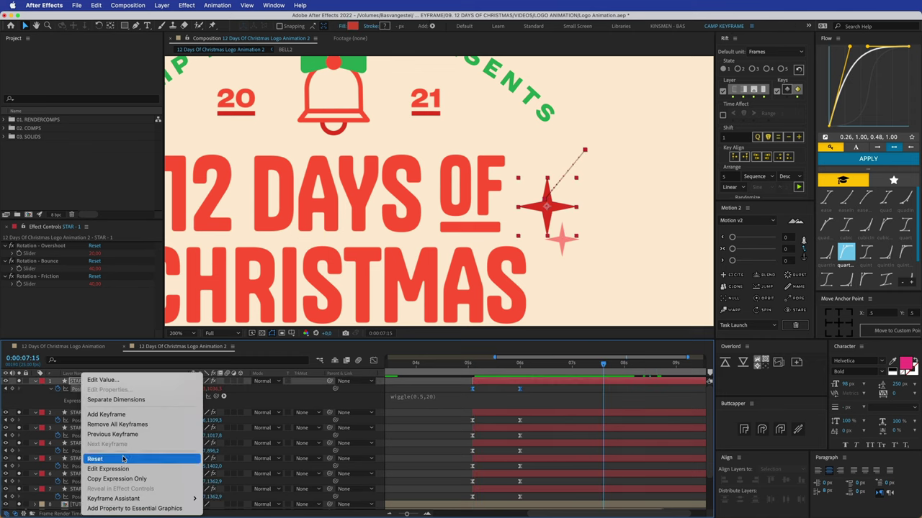
{"action": "left_click", "coordinate": [127, 479]}
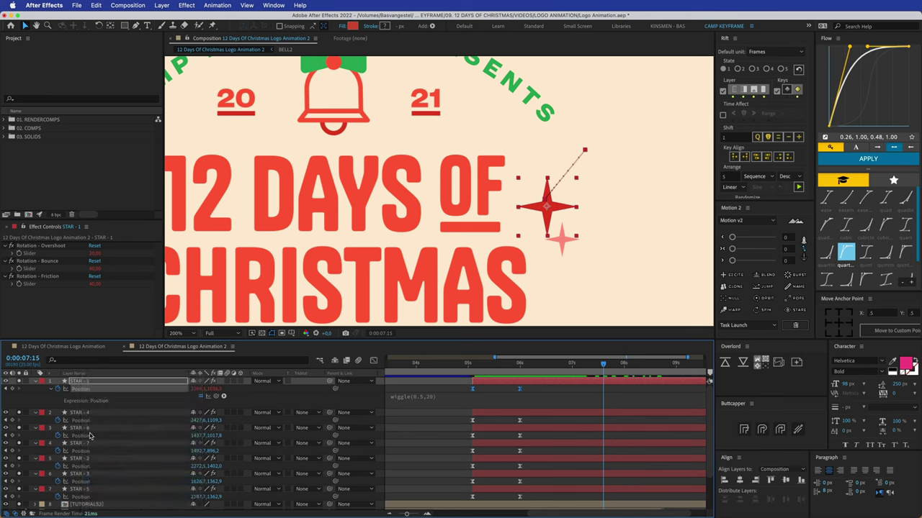
{"action": "left_click", "coordinate": [80, 413]}
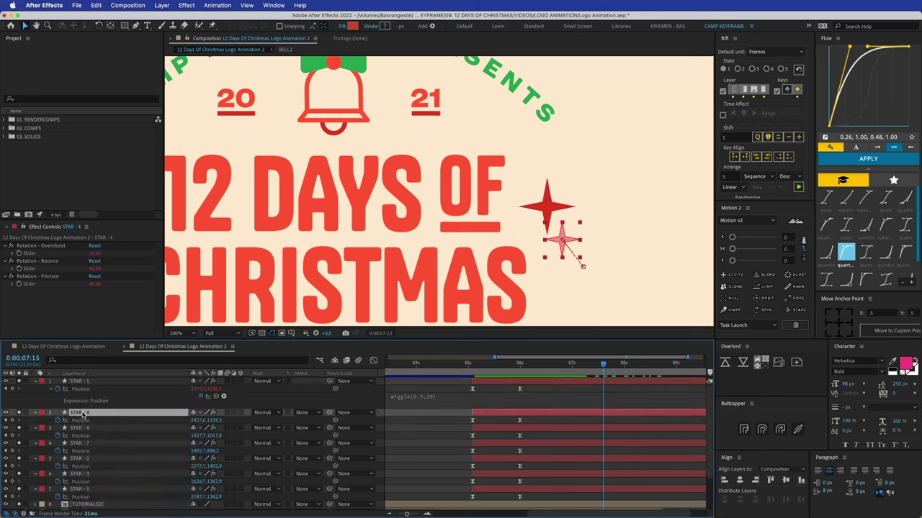
{"action": "left_click", "coordinate": [84, 497], "text": "shift"}
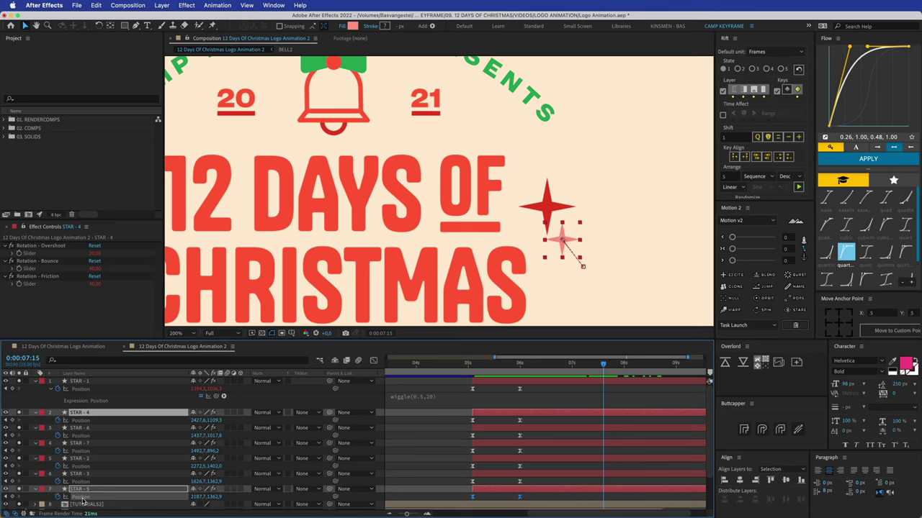
{"action": "left_click", "coordinate": [81, 481], "text": "shift"}
{"action": "left_click", "coordinate": [82, 467], "text": "shift"}
{"action": "left_click", "coordinate": [81, 451], "text": "shift"}
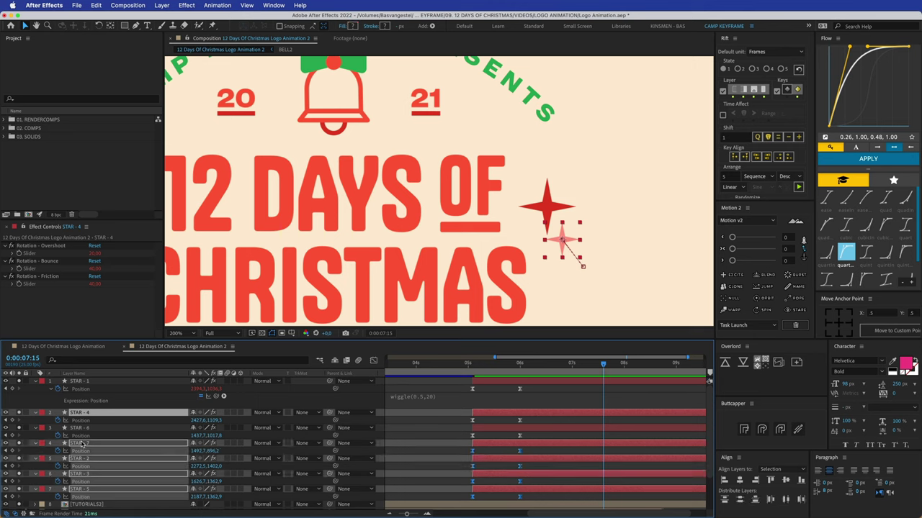
{"action": "left_click", "coordinate": [82, 435], "text": "shift"}
{"action": "right_click", "coordinate": [80, 421]}
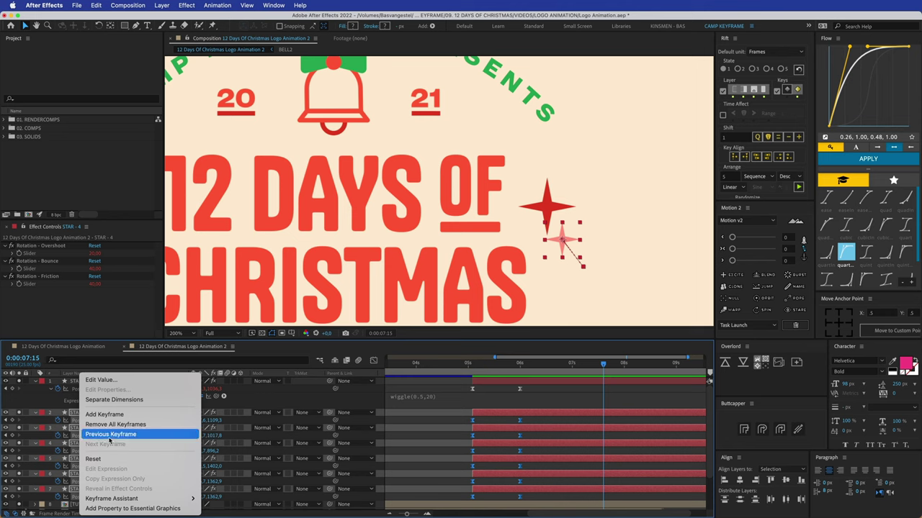
{"action": "left_click", "coordinate": [472, 403]}
{"action": "key", "text": "super+v"}
{"action": "left_click", "coordinate": [520, 403]}
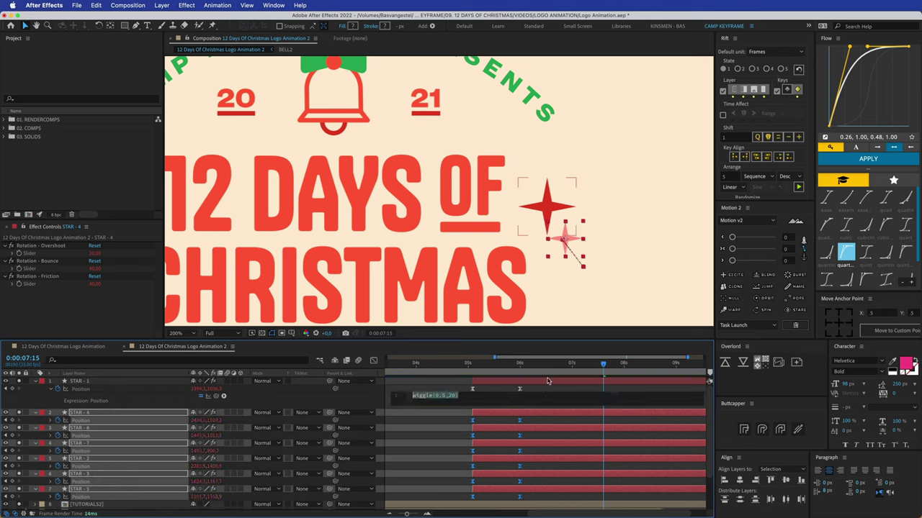
{"action": "left_click", "coordinate": [493, 389]}
{"action": "left_click_drag", "start_coordinate": [523, 363], "coordinate": [489, 363]}
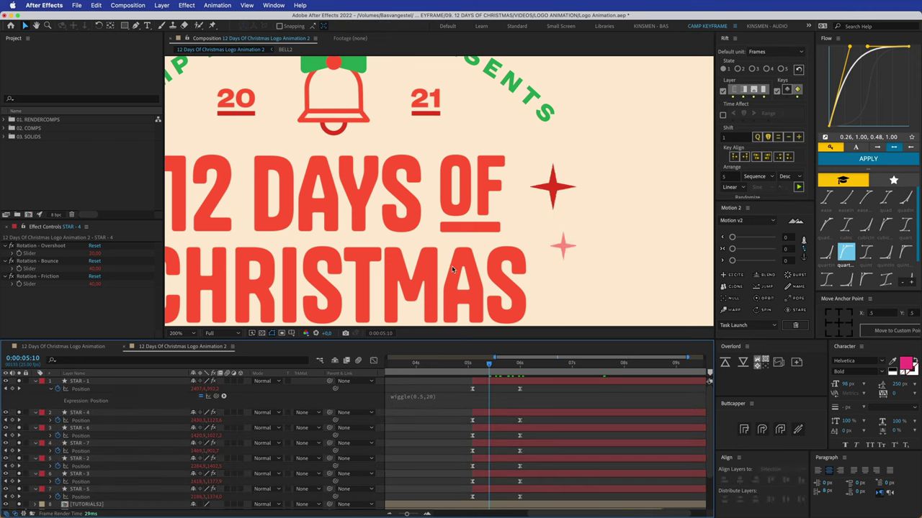
{"action": "scroll", "coordinate": [452, 267], "scroll_direction": "down", "scroll_amount": 2}
{"action": "key", "text": "space"}
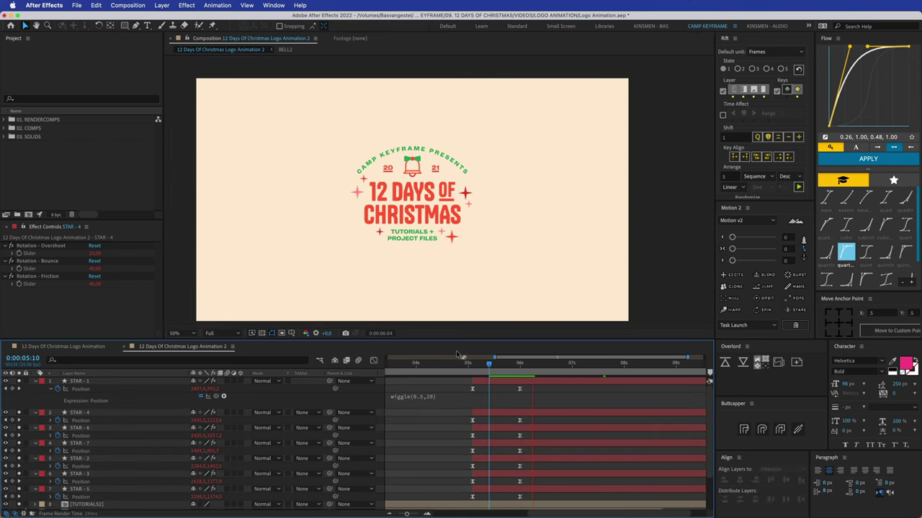
{"action": "key", "text": "space"}
Stagger the STAR layers' start times between about 4.9 and 5.5 seconds, STAR - 2 first and STAR - 5 last, and preview
{"action": "left_click_drag", "start_coordinate": [487, 415], "coordinate": [510, 491]}
{"action": "left_click", "coordinate": [468, 375]}
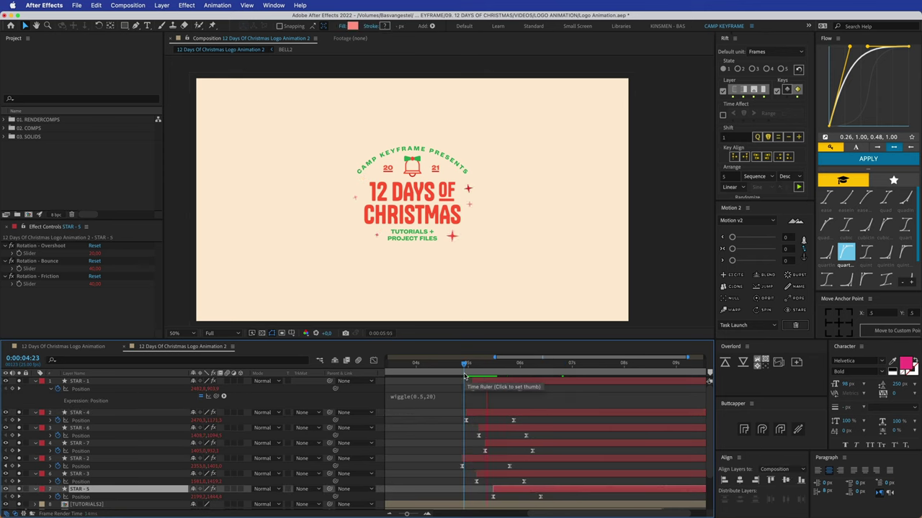
{"action": "key", "text": "space"}
{"action": "left_click", "coordinate": [461, 386]}
{"action": "key", "text": "u"}
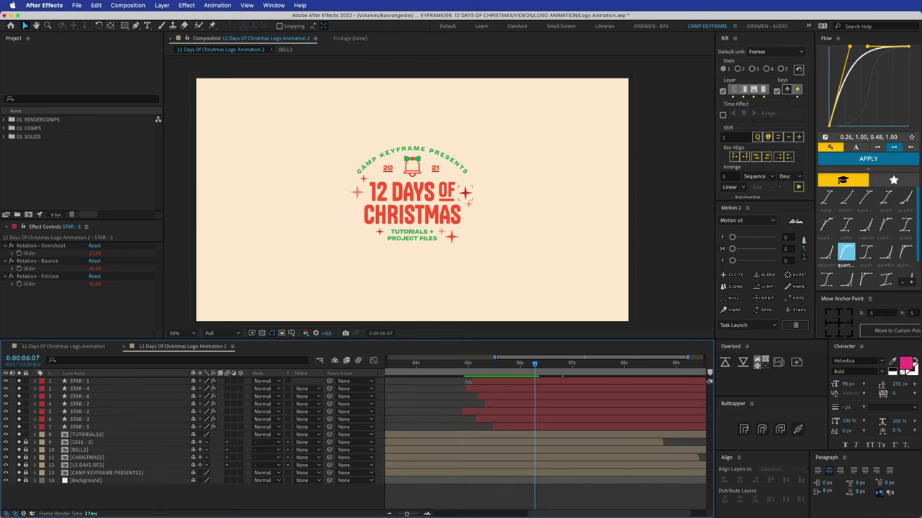
{"action": "left_click_drag", "start_coordinate": [480, 370], "coordinate": [476, 369]}
Pre-compose all seven STAR layers into a composition named STARS
{"action": "left_click", "coordinate": [491, 383]}
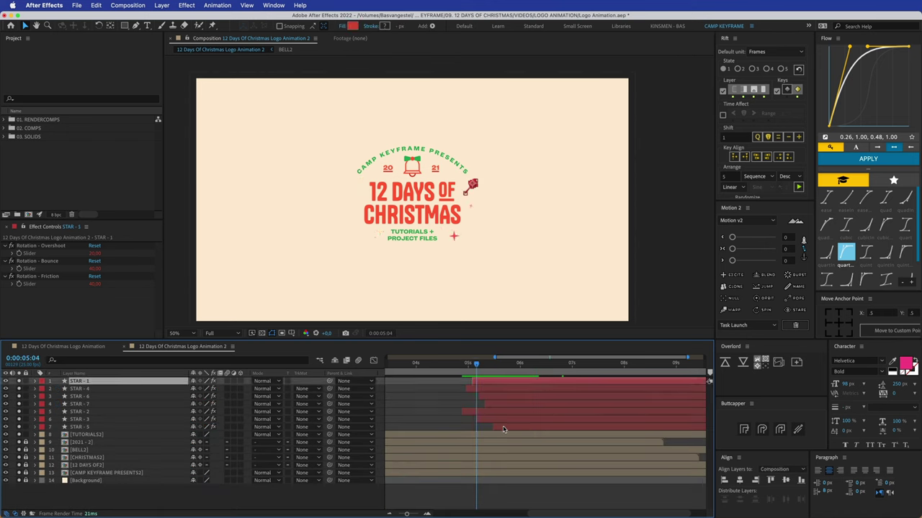
{"action": "left_click", "coordinate": [503, 428], "text": "shift"}
{"action": "key", "text": "super+shift+c"}
{"action": "type", "text": "STARS"}
{"action": "key", "text": "Return"}
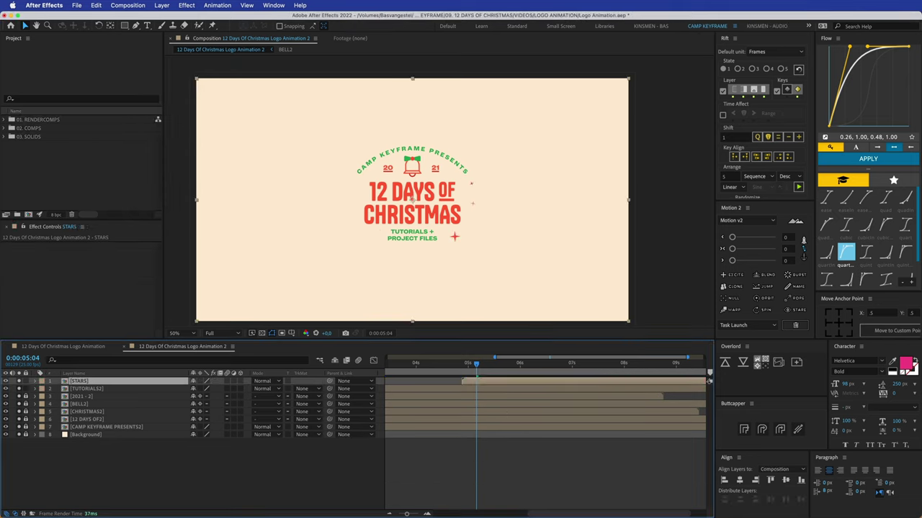
Slide the STARS layer to near the start of the timeline and enable Collapse Transformations on STARS and TUTORIALS2
{"action": "scroll", "coordinate": [475, 385], "scroll_direction": "left", "scroll_amount": 5}
{"action": "left_click_drag", "start_coordinate": [645, 382], "coordinate": [414, 385]}
{"action": "left_click_drag", "start_coordinate": [200, 382], "coordinate": [200, 389]}
{"action": "left_click", "coordinate": [125, 459]}
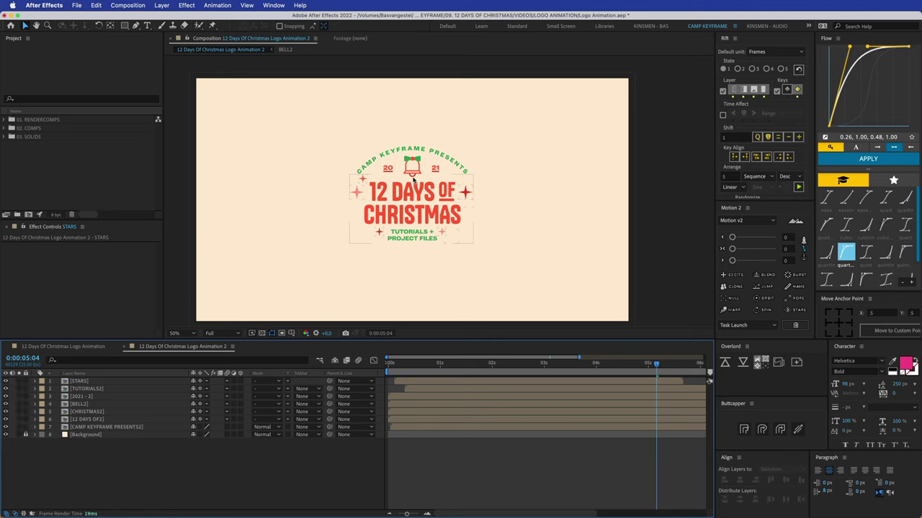
Slide all logo layers except BELL2 to begin about 0.8 seconds in, leaving BELL2 at the start, and preview
{"action": "left_click_drag", "start_coordinate": [427, 367], "coordinate": [374, 369]}
{"action": "left_click", "coordinate": [401, 383]}
{"action": "left_click", "coordinate": [401, 429], "text": "shift"}
{"action": "left_click", "coordinate": [456, 461]}
{"action": "left_click_drag", "start_coordinate": [401, 429], "coordinate": [402, 405]}
{"action": "left_click", "coordinate": [112, 405]}
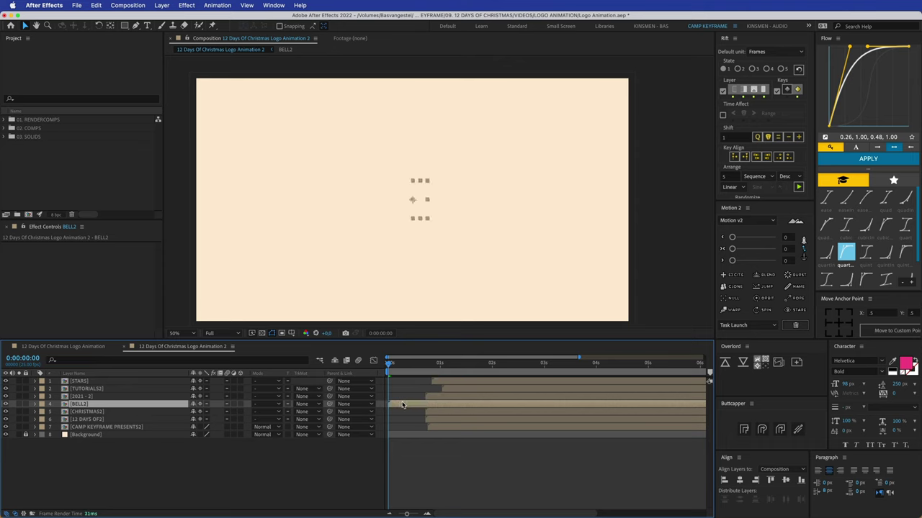
{"action": "key", "text": "space"}
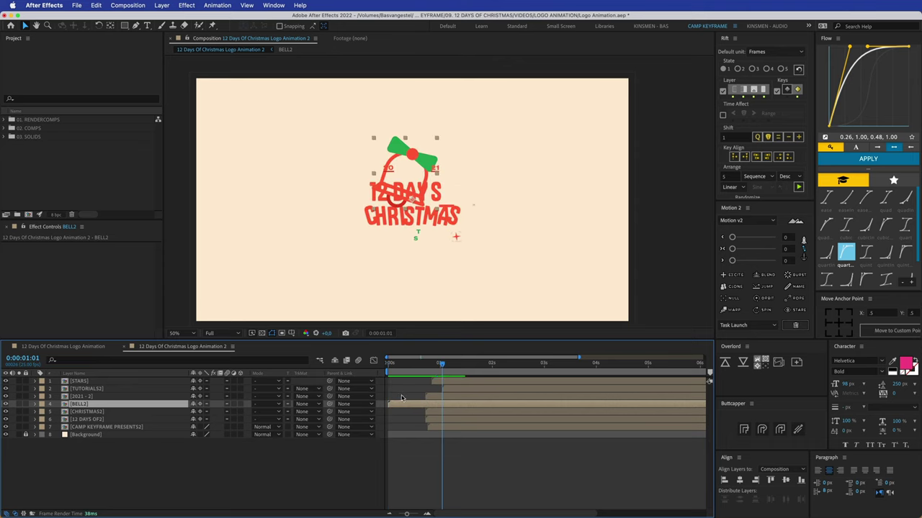
Select all logo layers except BELL2 and slide them together to begin at about 4.3 seconds
{"action": "left_click", "coordinate": [441, 382]}
{"action": "key", "text": "super+a"}
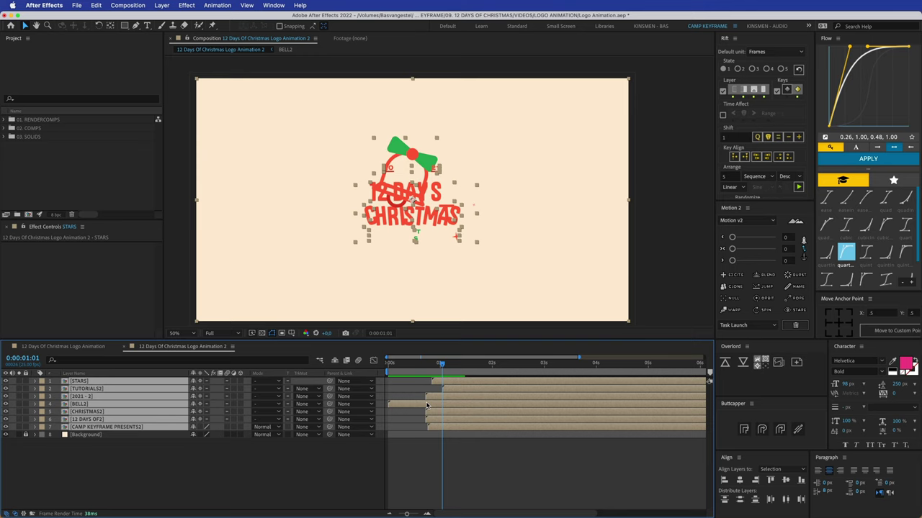
{"action": "left_click", "coordinate": [425, 405], "text": "super"}
{"action": "left_click_drag", "start_coordinate": [443, 388], "coordinate": [620, 391]}
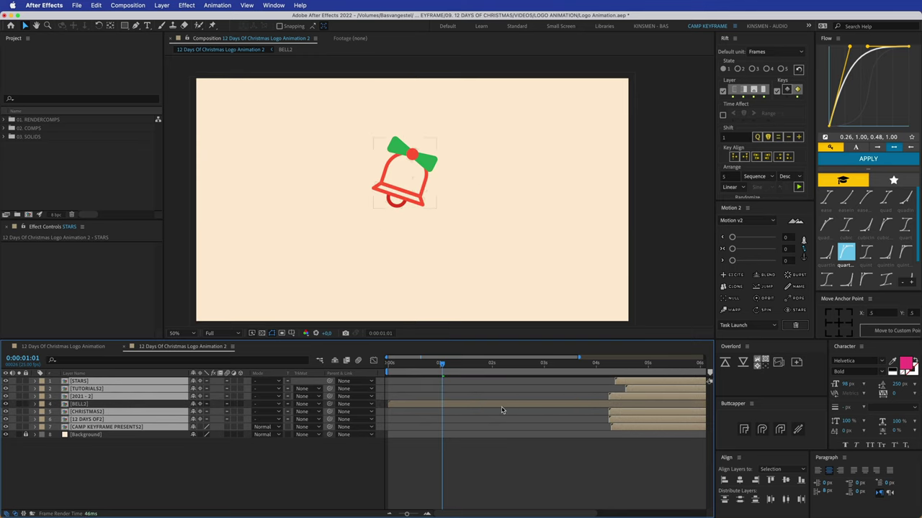
Bring BELL2 to the top of the layer stack, start it about 0.1 seconds in, and preview the bell
{"action": "left_click", "coordinate": [502, 407]}
{"action": "key", "text": "super+shift+bracketright"}
{"action": "left_click", "coordinate": [446, 391]}
{"action": "left_click_drag", "start_coordinate": [442, 366], "coordinate": [377, 364]}
{"action": "left_click", "coordinate": [428, 383]}
{"action": "key", "text": "space"}
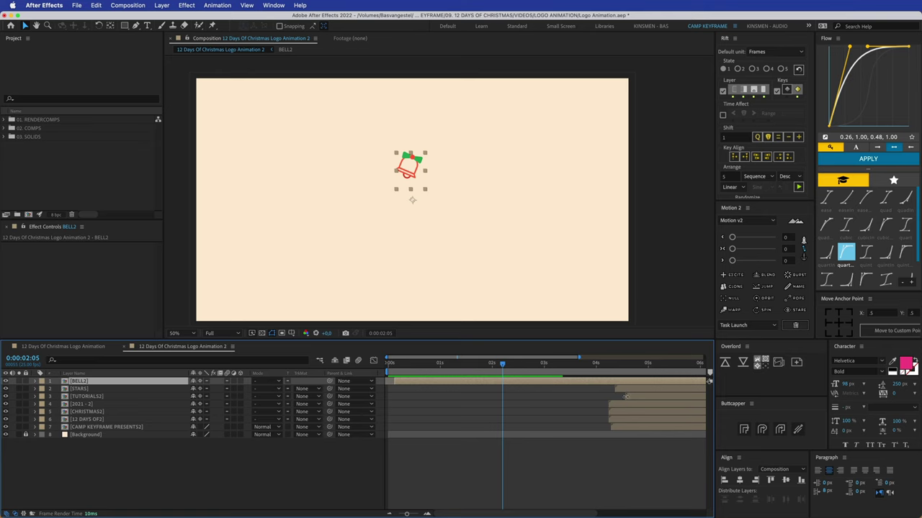
Slide the 2021 - 2, CHRISTMAS2 and 12 DAYS OF2 layers to begin at about 2.2 seconds and preview
{"action": "left_click_drag", "start_coordinate": [630, 407], "coordinate": [519, 401]}
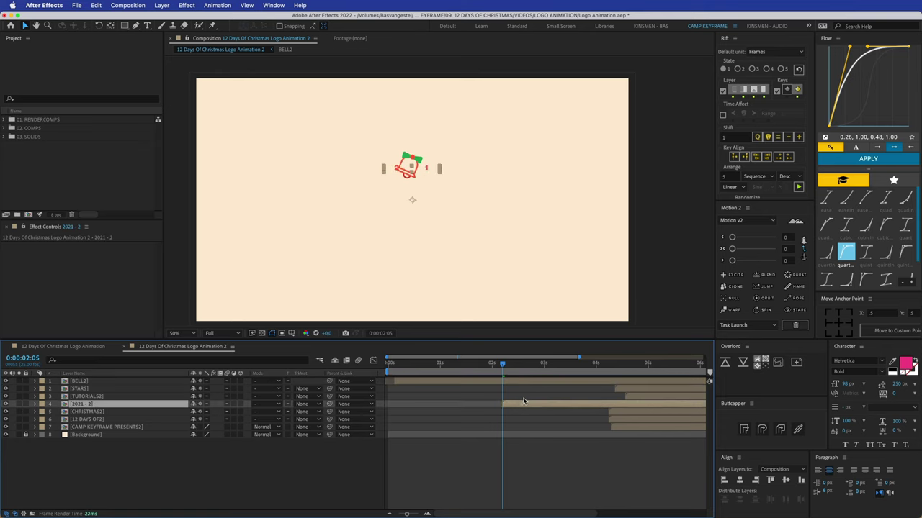
{"action": "left_click_drag", "start_coordinate": [613, 413], "coordinate": [508, 412]}
{"action": "left_click_drag", "start_coordinate": [612, 419], "coordinate": [509, 415]}
{"action": "left_click_drag", "start_coordinate": [497, 362], "coordinate": [487, 364]}
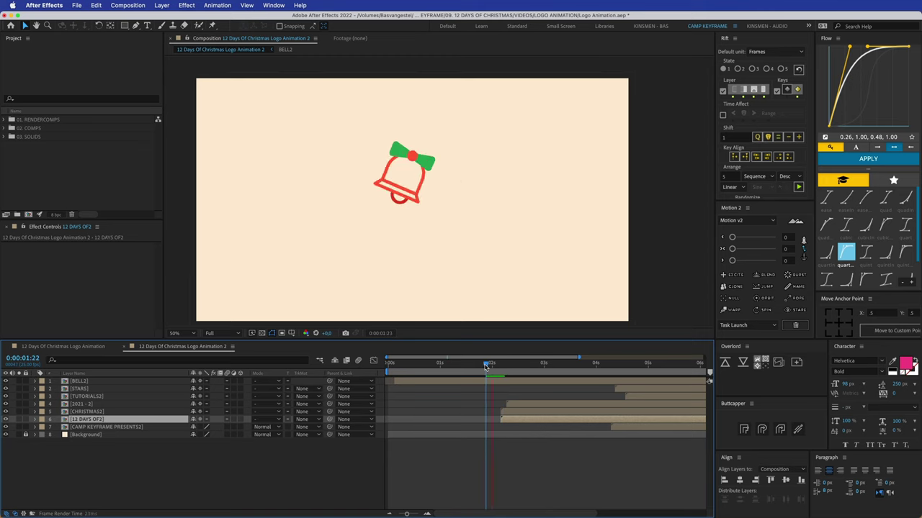
{"action": "key", "text": "space"}
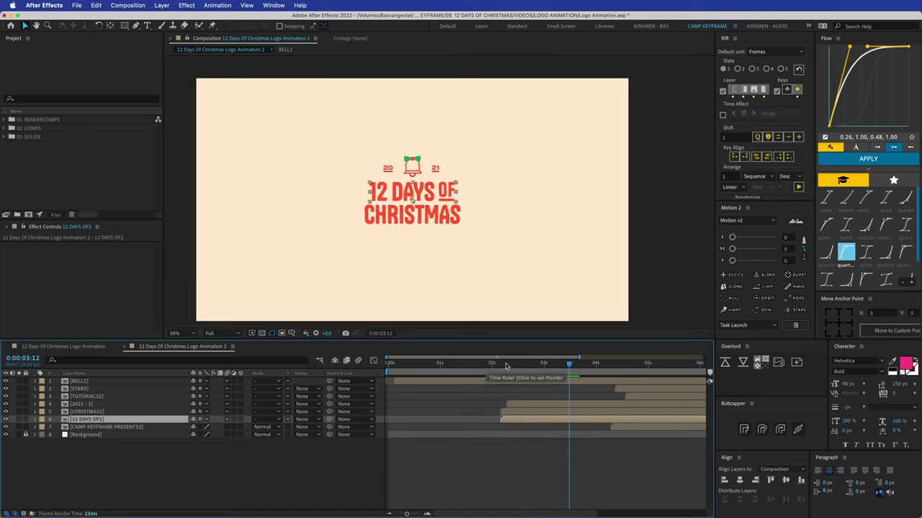
Slide the CAMP KEYFRAME PRESENTS2 layer so its trimmed start falls at about 1.8 seconds and preview
{"action": "left_click", "coordinate": [627, 390]}
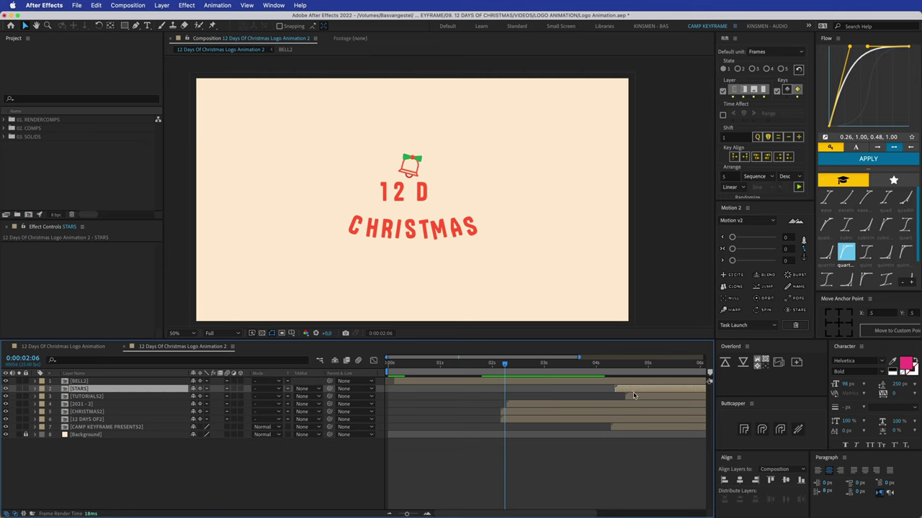
{"action": "left_click", "coordinate": [633, 395]}
{"action": "left_click_drag", "start_coordinate": [627, 427], "coordinate": [535, 428]}
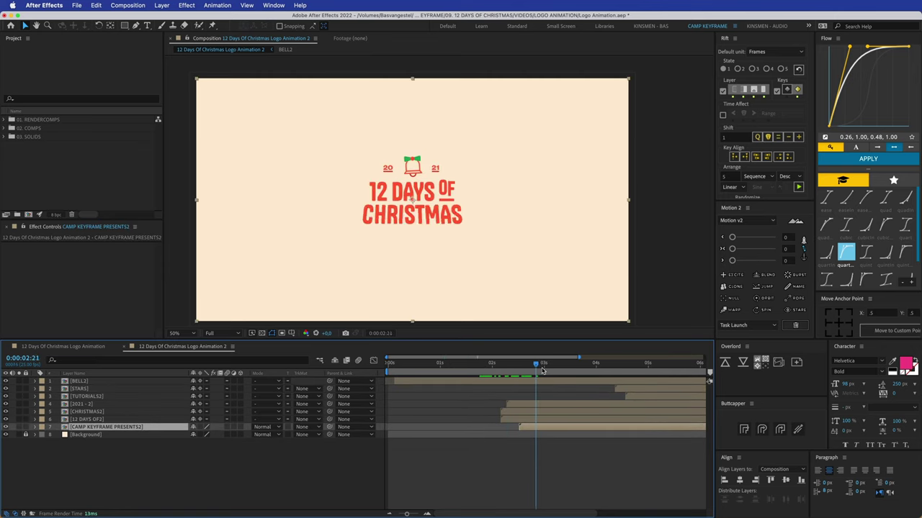
{"action": "left_click_drag", "start_coordinate": [561, 372], "coordinate": [509, 400]}
{"action": "left_click_drag", "start_coordinate": [554, 430], "coordinate": [505, 430]}
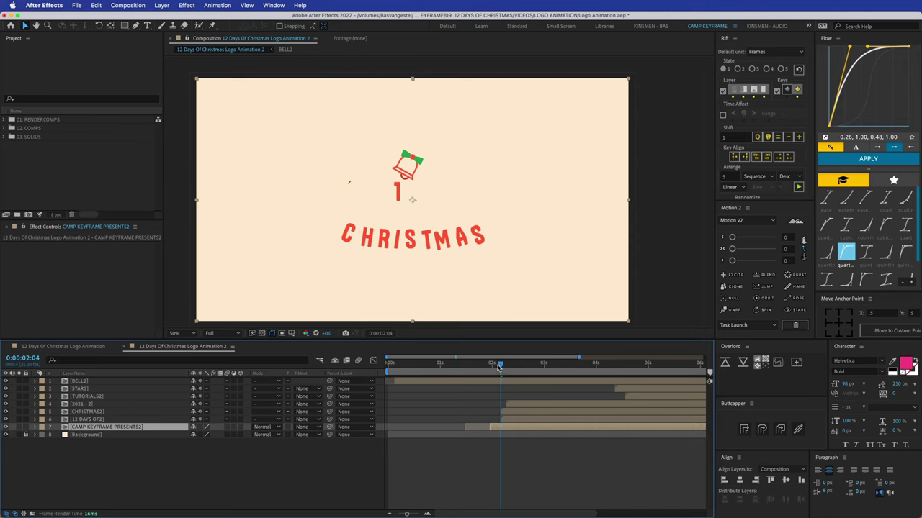
{"action": "left_click_drag", "start_coordinate": [499, 367], "coordinate": [467, 374]}
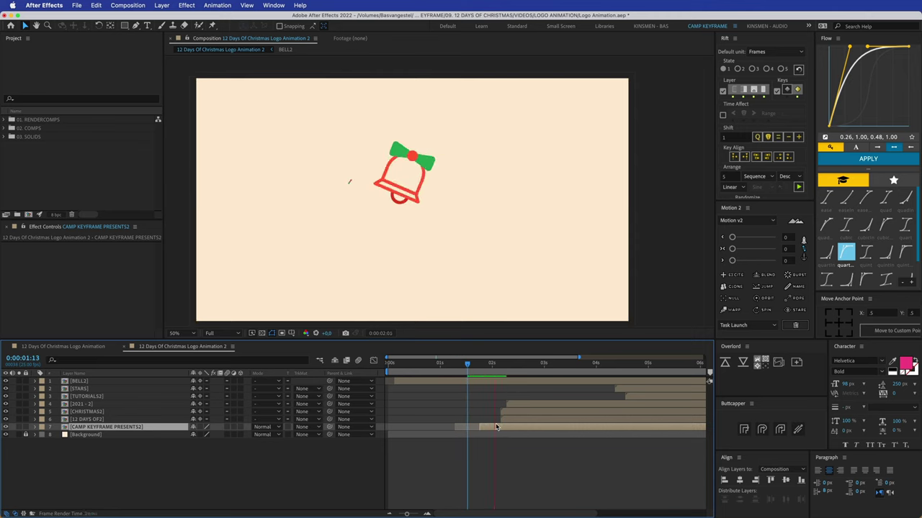
{"action": "key", "text": "space"}
Slide the TUTORIALS2 layer to begin at about 2.8 seconds and preview the timing
{"action": "left_click_drag", "start_coordinate": [627, 397], "coordinate": [508, 398]}
{"action": "left_click_drag", "start_coordinate": [558, 364], "coordinate": [498, 367]}
{"action": "key", "text": "space"}
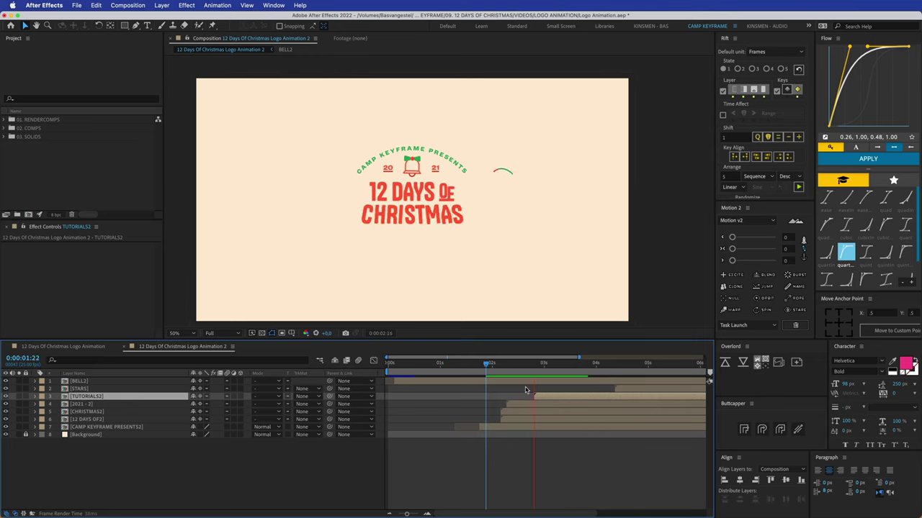
{"action": "key", "text": "space"}
Slide the STARS layer to begin at about 2.3 seconds and preview the logo animation
{"action": "left_click_drag", "start_coordinate": [624, 389], "coordinate": [491, 367]}
{"action": "key", "text": "space"}
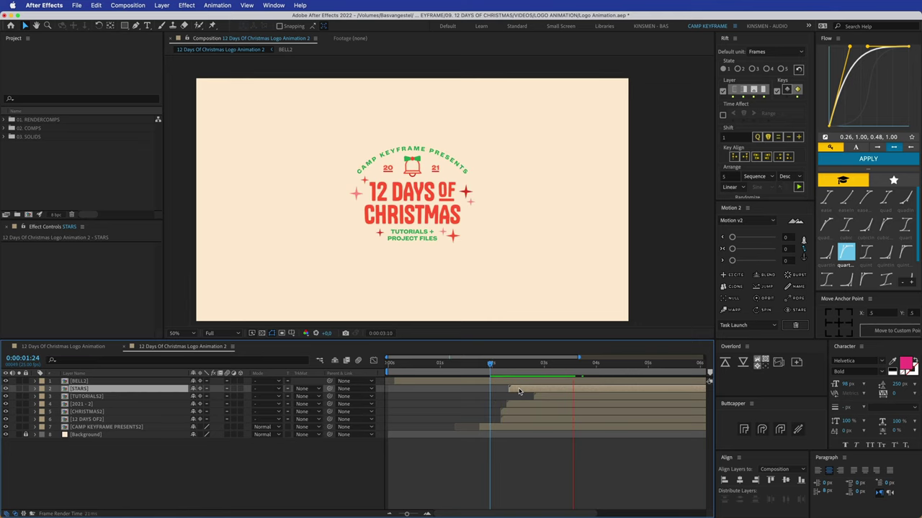
{"action": "key", "text": "space"}
{"action": "left_click", "coordinate": [574, 458]}
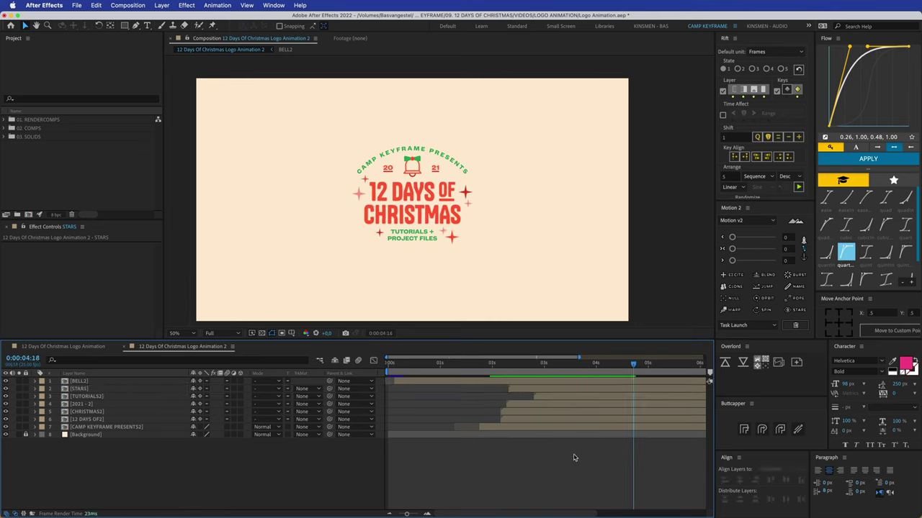
In the original 12 Days Of Christmas Logo Animation composition, examine the Logo scale null's Scale keyframes and preview them
{"action": "left_click", "coordinate": [94, 349]}
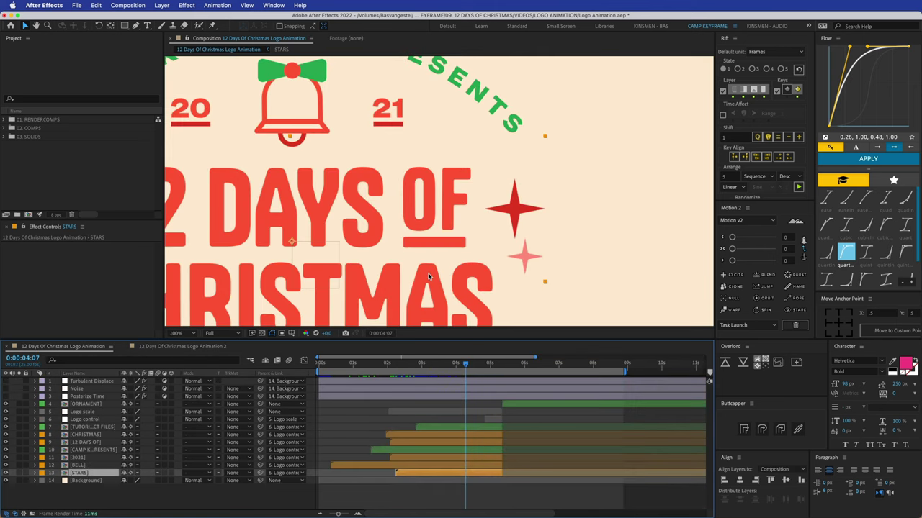
{"action": "scroll", "coordinate": [427, 272], "scroll_direction": "down", "scroll_amount": 3}
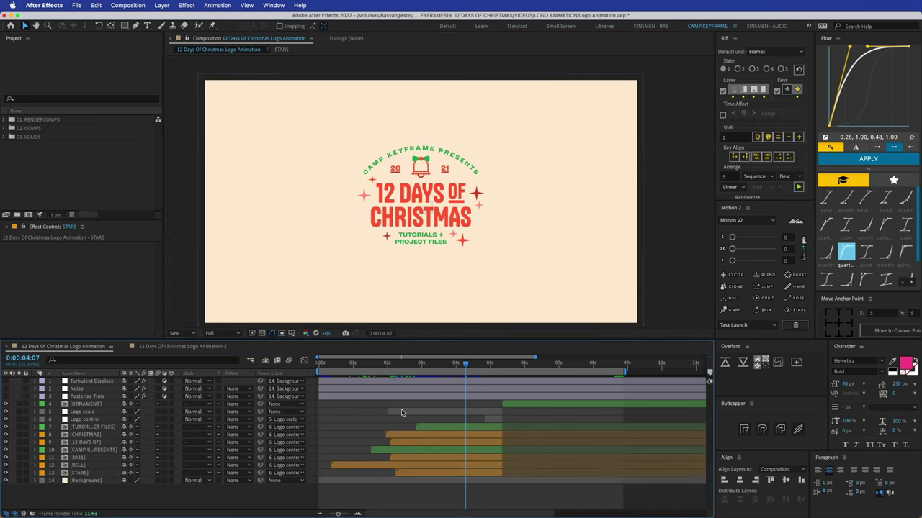
{"action": "left_click", "coordinate": [421, 413]}
{"action": "key", "text": "s"}
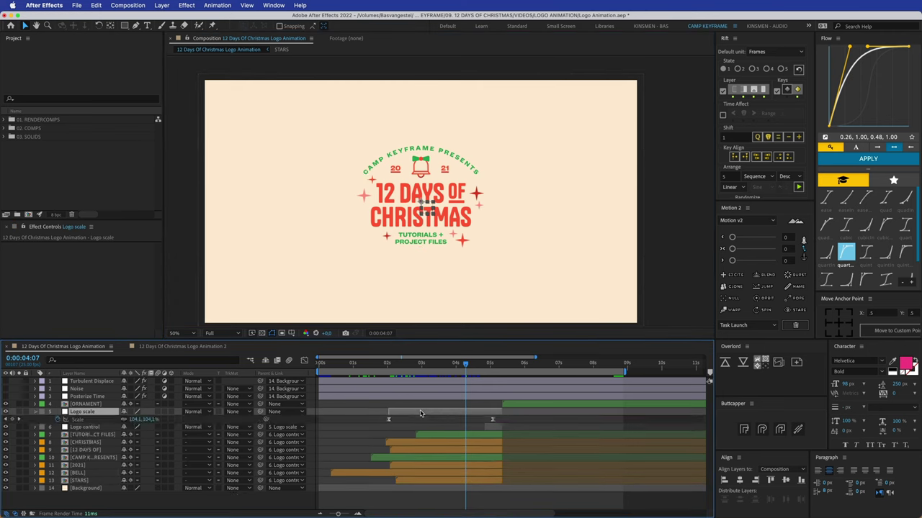
{"action": "left_click_drag", "start_coordinate": [403, 366], "coordinate": [452, 373]}
{"action": "key", "text": "space"}
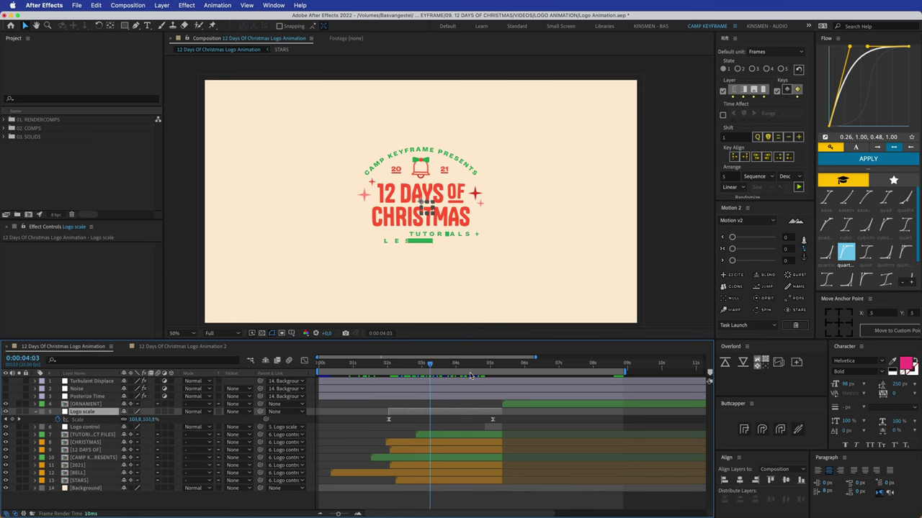
Add a null object to 12 Days Of Christmas Logo Animation 2 and parent BELL2 through CAMP KEYFRAME PRESENTS2 to it
{"action": "left_click", "coordinate": [205, 347]}
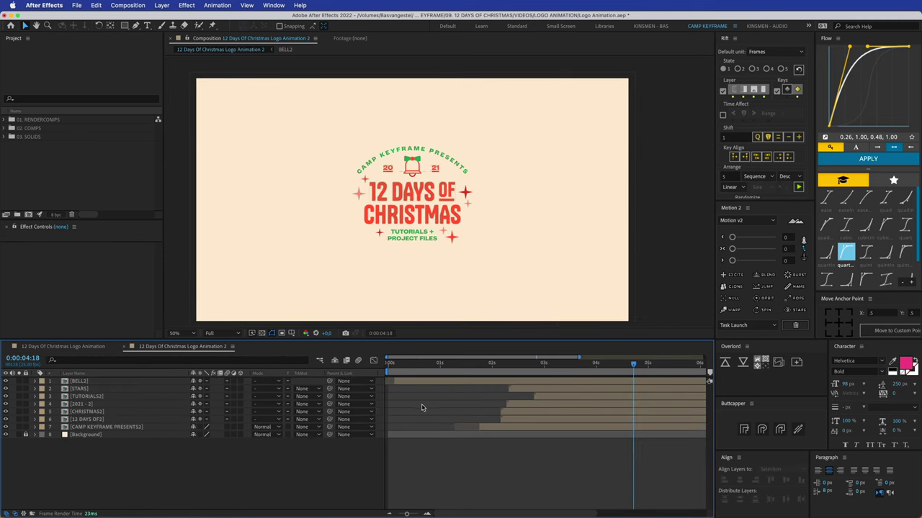
{"action": "key", "text": "super+alt+shift+y"}
{"action": "left_click", "coordinate": [425, 389]}
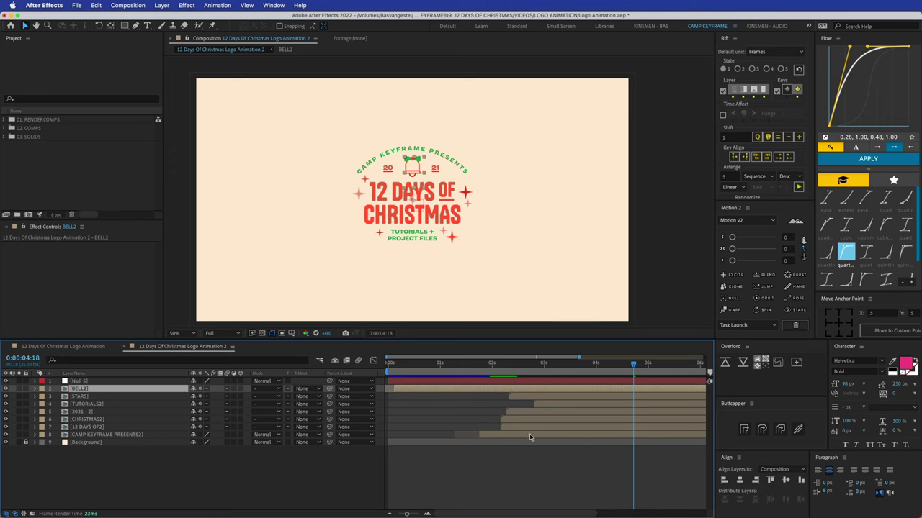
{"action": "left_click", "coordinate": [532, 436], "text": "shift"}
{"action": "left_click_drag", "start_coordinate": [330, 389], "coordinate": [461, 381]}
Keyframe the null's Scale from 100% at about 1 second up to 110% at 4:18
{"action": "left_click", "coordinate": [403, 382]}
{"action": "key", "text": "s"}
{"action": "left_click", "coordinate": [58, 388]}
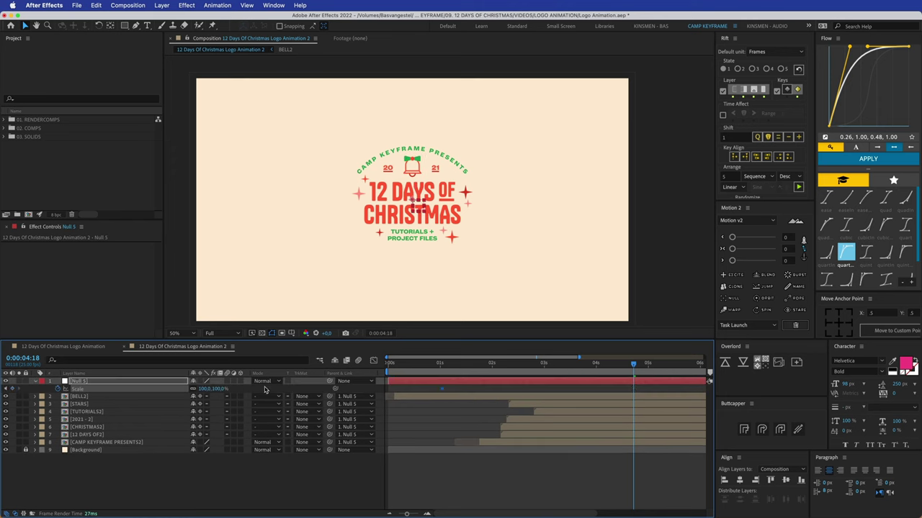
{"action": "left_click", "coordinate": [219, 389]}
{"action": "type", "text": "110"}
{"action": "key", "text": "Return"}
Move the null's 110% Scale keyframe to about 6 seconds, preview the slow scale-up, and collapse the null's properties
{"action": "mouse_move", "coordinate": [635, 390]}
{"action": "left_mouse_down"}
{"action": "mouse_move", "coordinate": [670, 392]}
{"action": "mouse_move", "coordinate": [643, 391]}
{"action": "left_mouse_up"}
{"action": "key", "text": "minus"}
{"action": "left_click_drag", "start_coordinate": [596, 365], "coordinate": [430, 368]}
{"action": "key", "text": "space"}
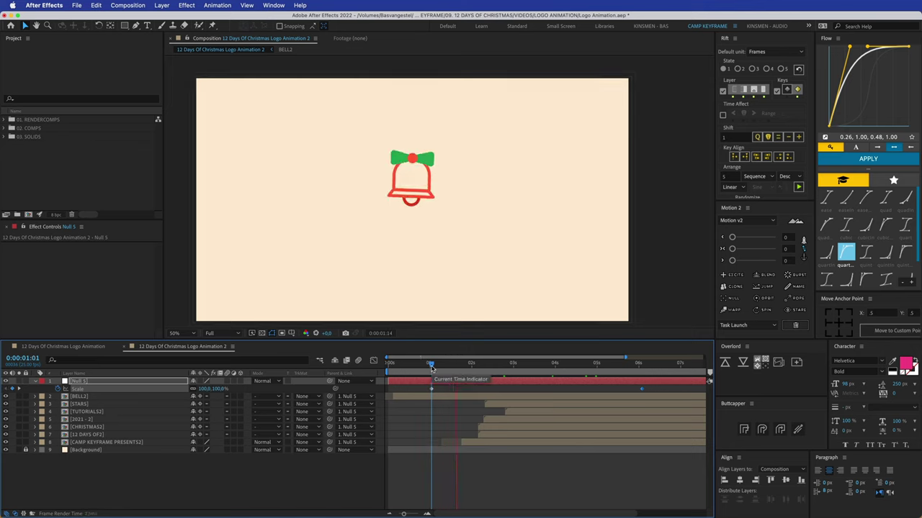
{"action": "left_click_drag", "start_coordinate": [510, 365], "coordinate": [597, 371]}
{"action": "left_click", "coordinate": [527, 464]}
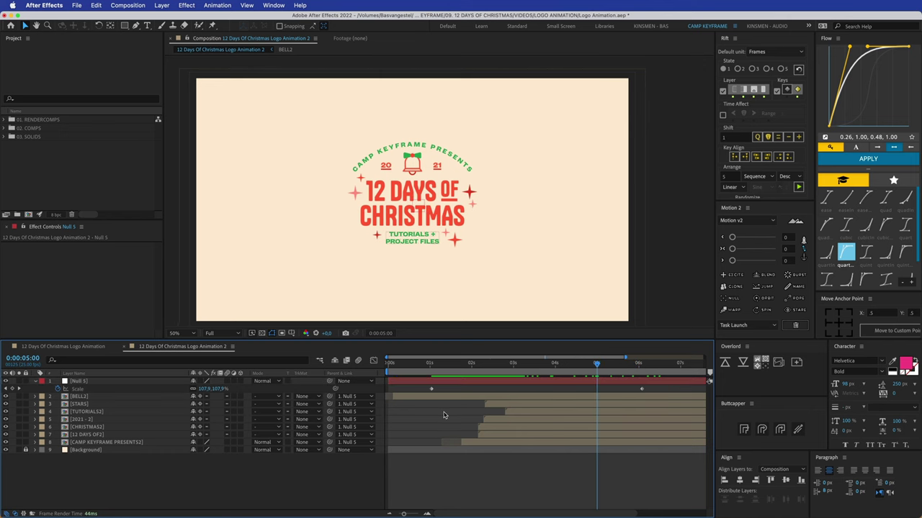
{"action": "left_click", "coordinate": [35, 382]}
In the original composition, inspect the effects on the Posterize Time, Noise and Turbulent Displace adjustment layers
{"action": "left_click", "coordinate": [58, 347]}
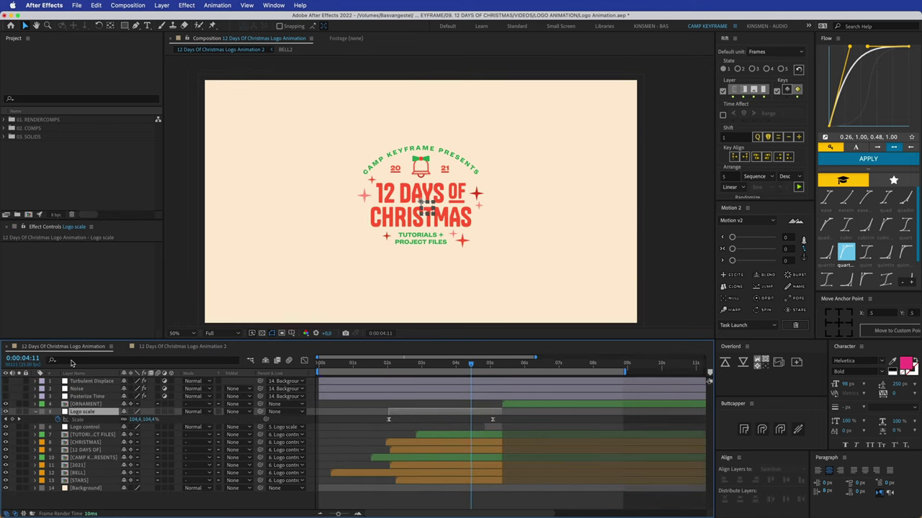
{"action": "left_click", "coordinate": [35, 412]}
{"action": "left_click", "coordinate": [79, 397]}
{"action": "left_click", "coordinate": [80, 390]}
{"action": "left_click", "coordinate": [82, 381]}
{"action": "left_click", "coordinate": [344, 408]}
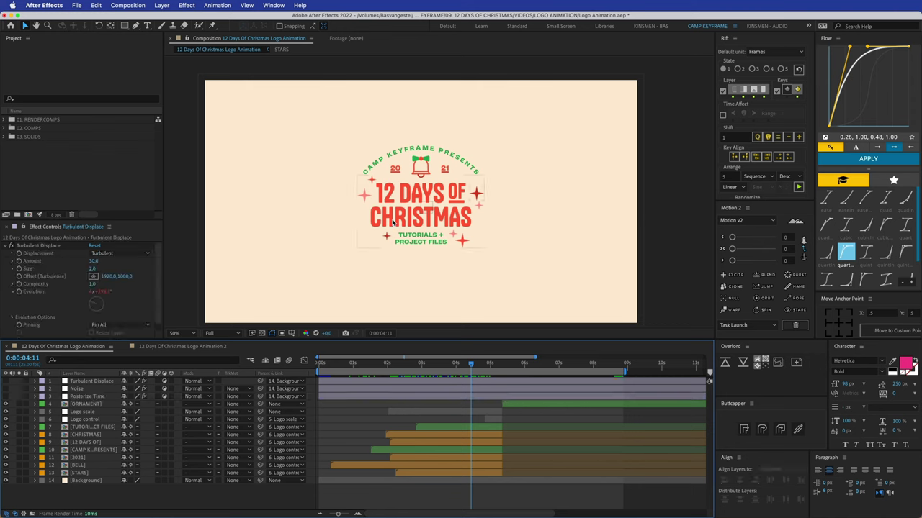
Toggle the Turbulent Displace layer's visibility to compare the logo's edges up close, and check the Posterize Time settings
{"action": "scroll", "coordinate": [386, 202], "scroll_direction": "up", "scroll_amount": 3}
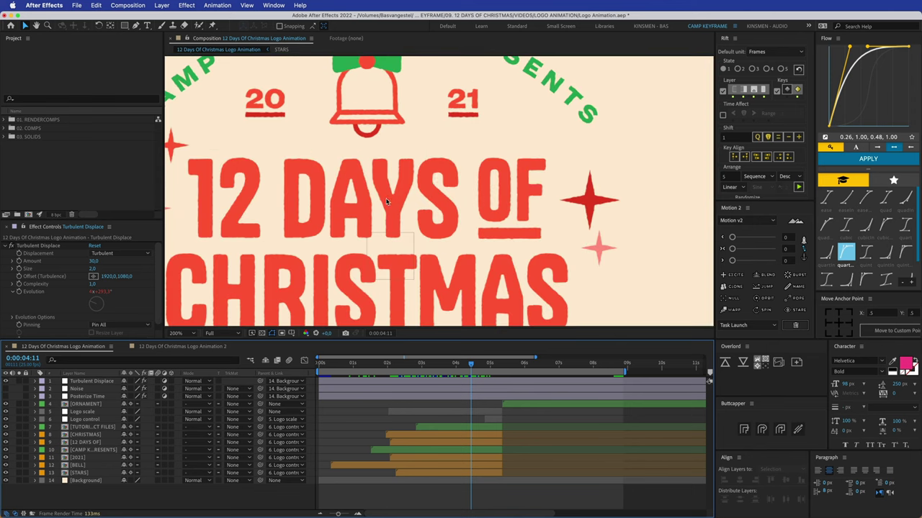
{"action": "left_click", "coordinate": [6, 382]}
{"action": "left_click", "coordinate": [81, 397]}
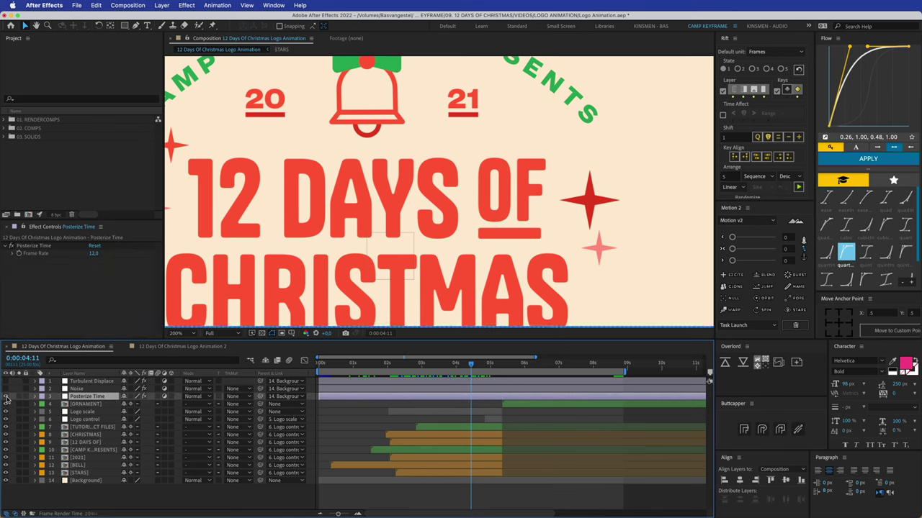
{"action": "scroll", "coordinate": [285, 262], "scroll_direction": "down", "scroll_amount": 4}
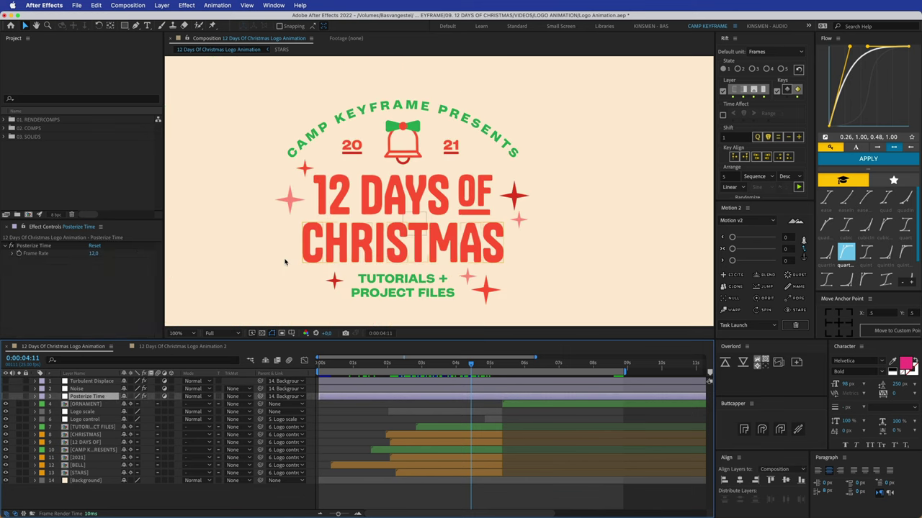
Add a new adjustment layer at the top of the 12 Days Of Christmas Logo Animation 2 composition
{"action": "left_click", "coordinate": [195, 347]}
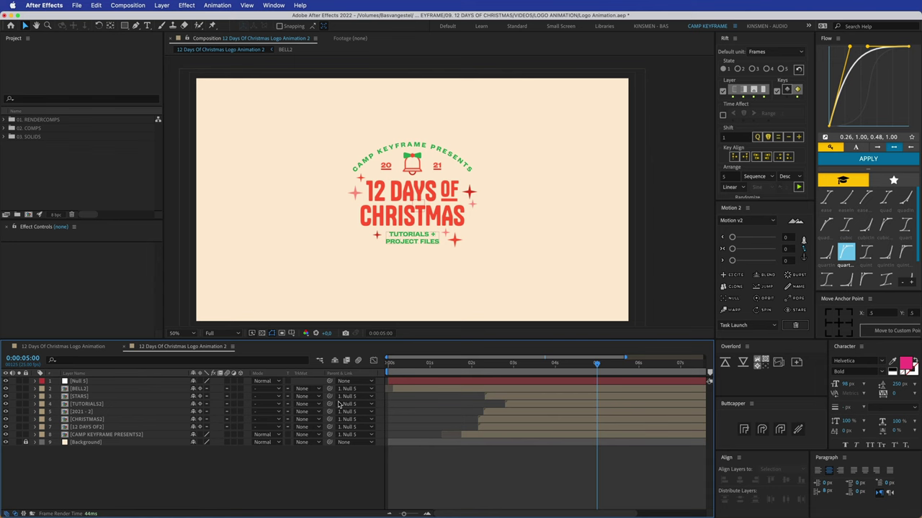
{"action": "left_click", "coordinate": [161, 5]}
{"action": "mouse_move", "coordinate": [209, 19]}
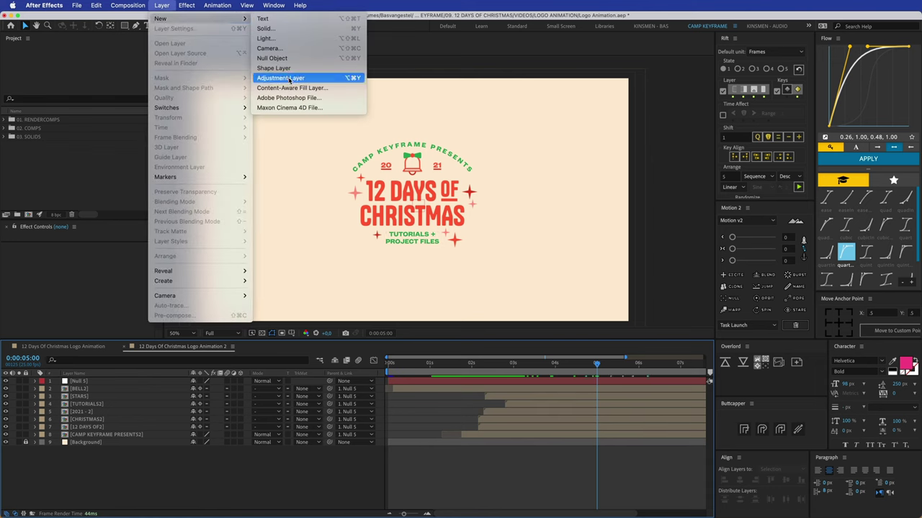
{"action": "left_click", "coordinate": [289, 78]}
Apply the Posterize Time effect to the new adjustment layer and set its frame rate to 12
{"action": "left_click", "coordinate": [300, 7]}
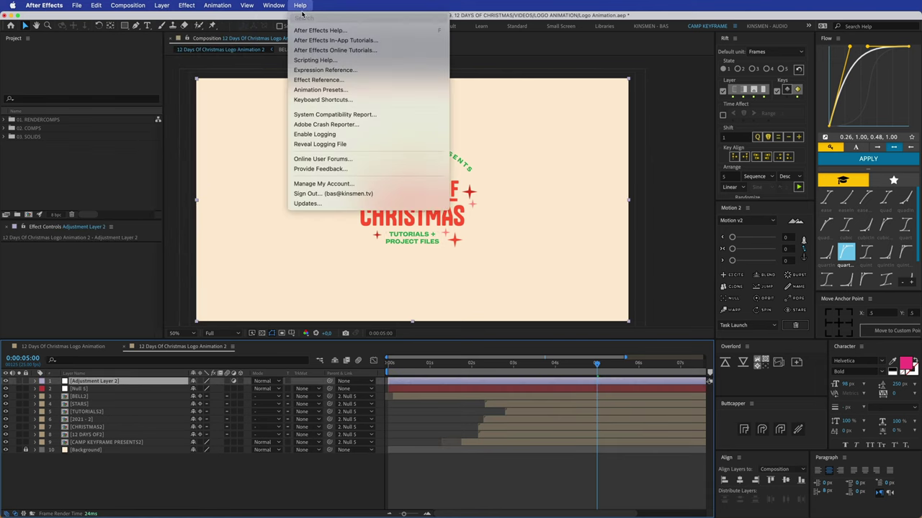
{"action": "type", "text": "poster"}
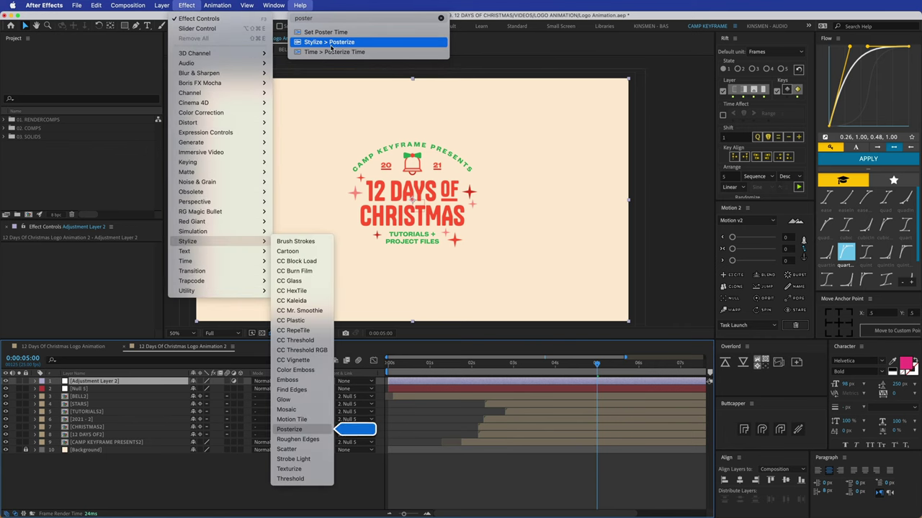
{"action": "mouse_move", "coordinate": [339, 54]}
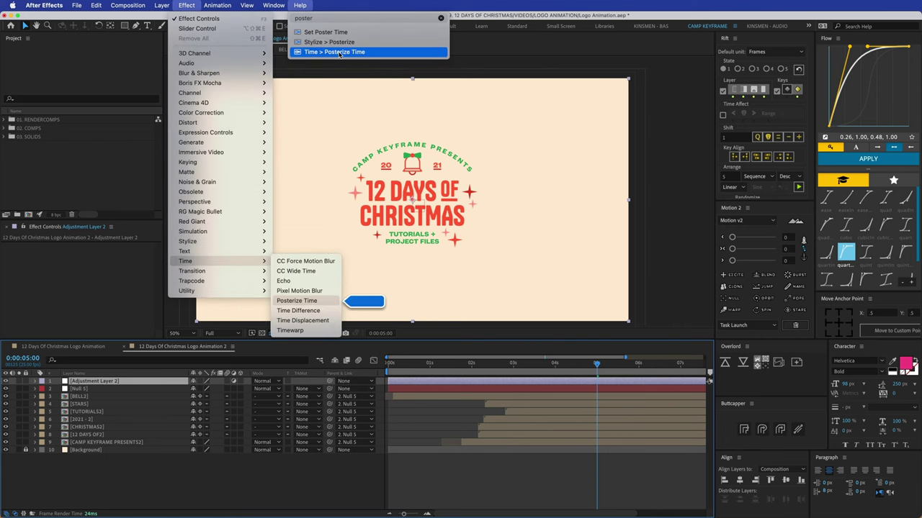
{"action": "left_click", "coordinate": [338, 52]}
{"action": "left_click", "coordinate": [95, 254]}
{"action": "type", "text": "12"}
{"action": "key", "text": "Return"}
{"action": "left_click", "coordinate": [412, 430]}
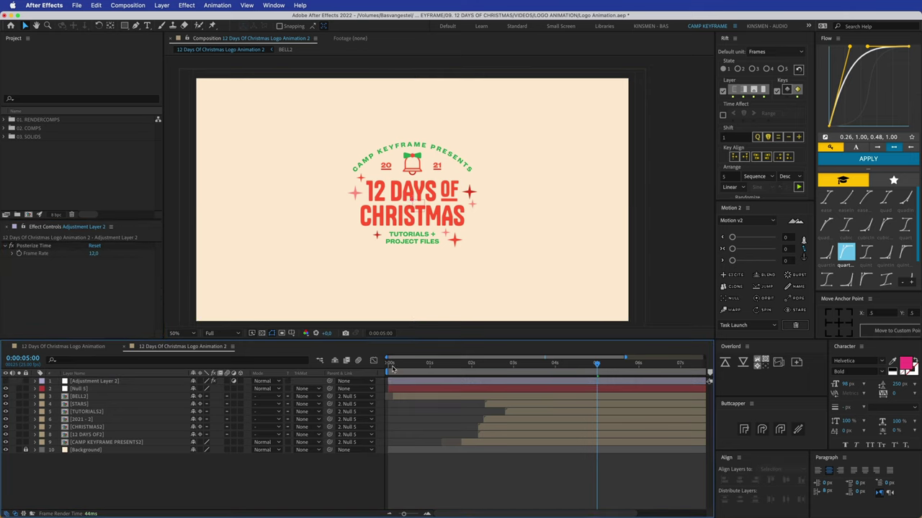
Preview the 12 Days Of Christmas Logo Animation 2 composition from its start to check the posterized motion
{"action": "key", "text": "Home"}
{"action": "key", "text": "space"}
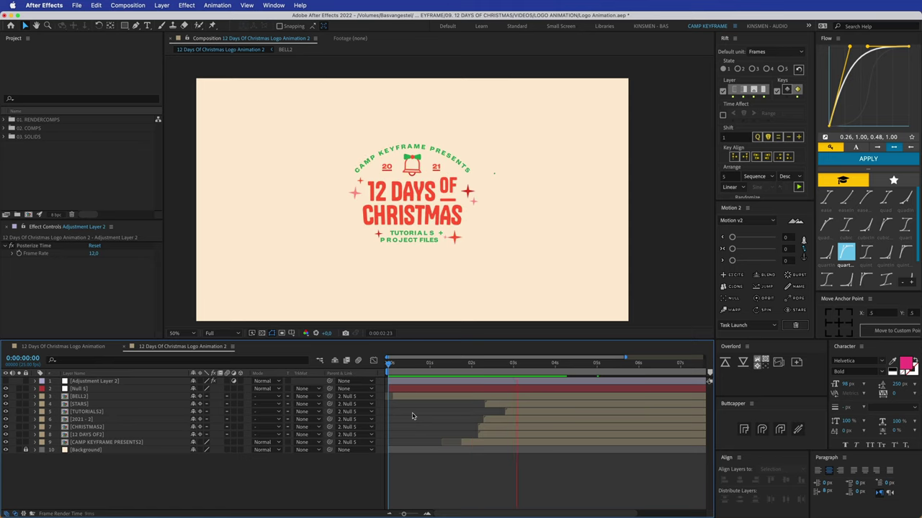
{"action": "key", "text": "space"}
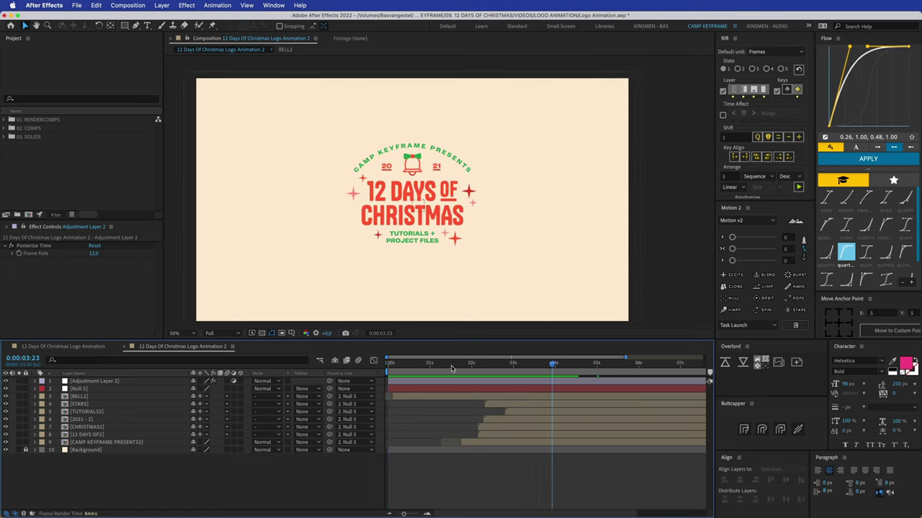
{"action": "key", "text": "Home"}
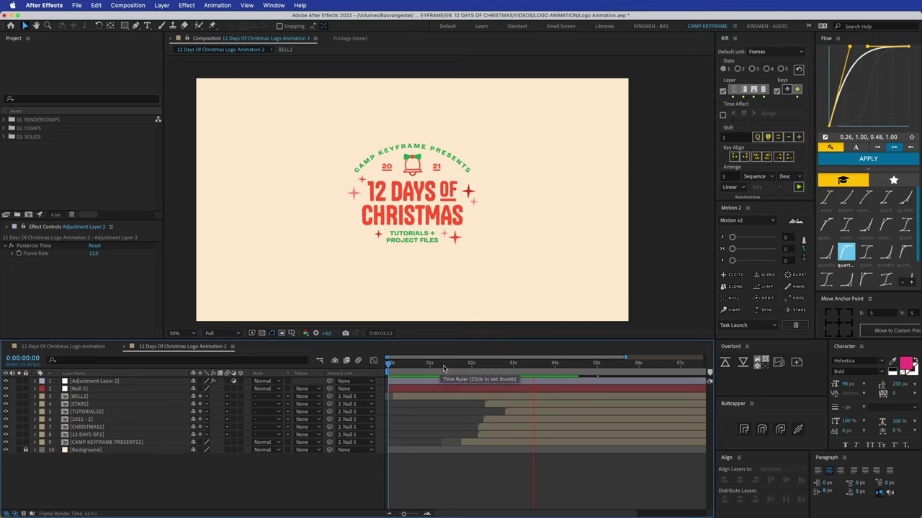
{"action": "left_click_drag", "start_coordinate": [440, 366], "coordinate": [365, 370]}
{"action": "key", "text": "space"}
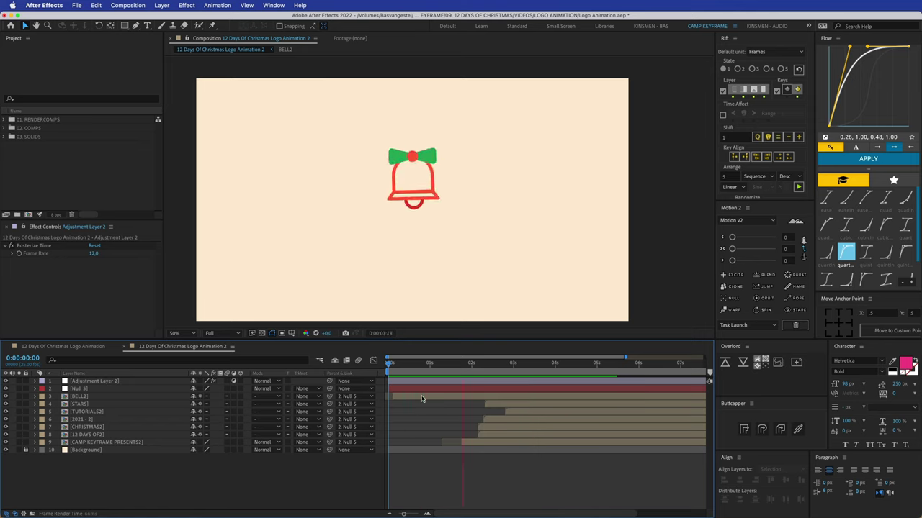
{"action": "key", "text": "space"}
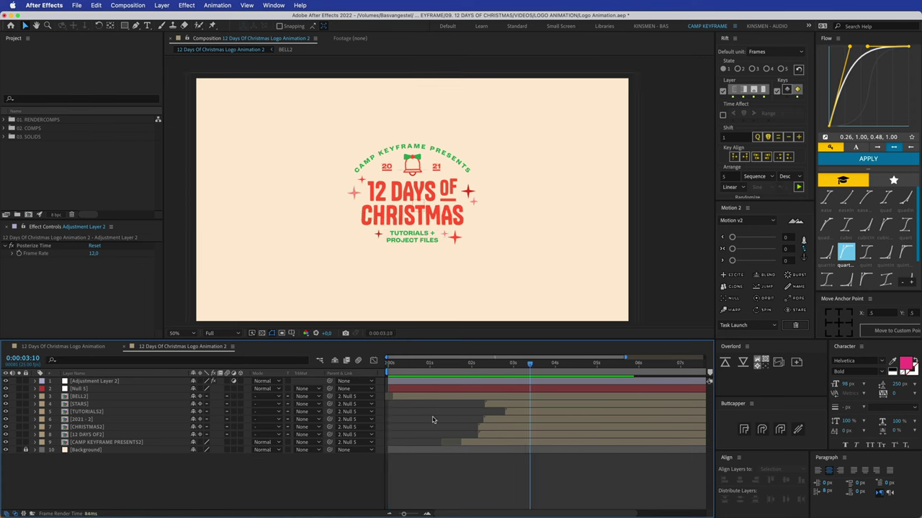
Add another adjustment layer at the top of the composition and name it noise
{"action": "left_click", "coordinate": [162, 6]}
{"action": "mouse_move", "coordinate": [188, 18]}
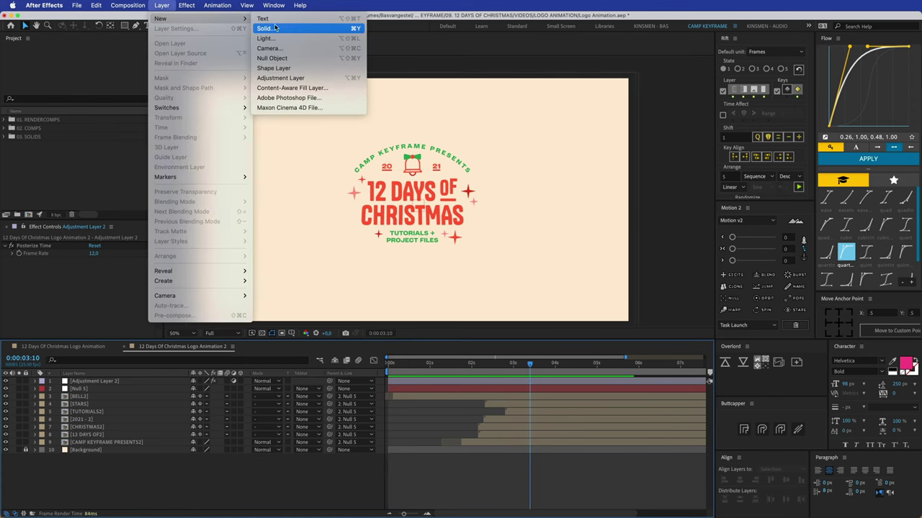
{"action": "left_click", "coordinate": [283, 77]}
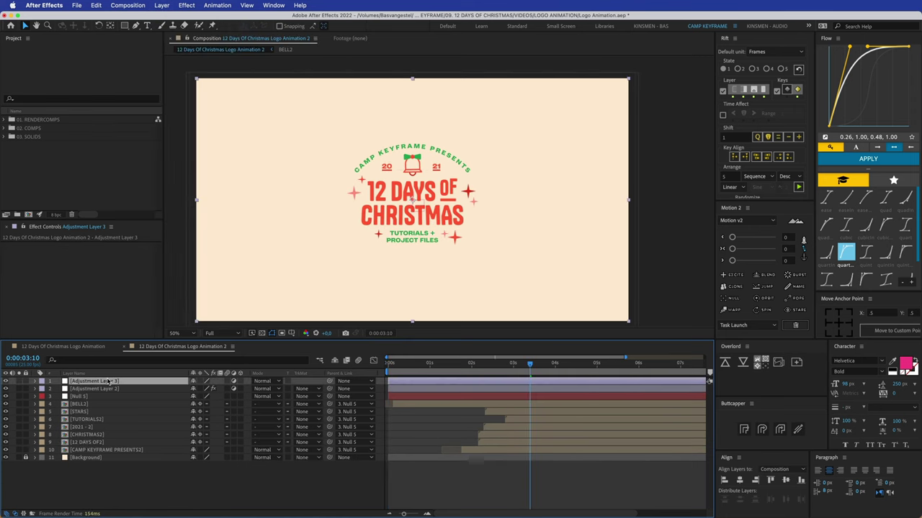
{"action": "key", "text": "Return"}
{"action": "type", "text": "noise"}
{"action": "key", "text": "Return"}
Rename the adjustment layer holding the Posterize Time effect as posterize time, and select the noise layer
{"action": "left_click", "coordinate": [106, 389]}
{"action": "key", "text": "Return"}
{"action": "type", "text": "posterize"}
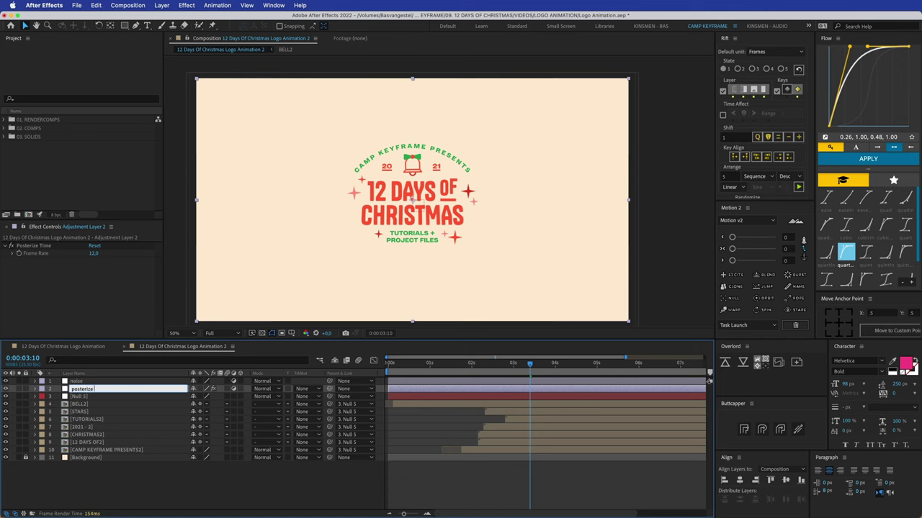
{"action": "type", "text": " time"}
{"action": "key", "text": "Return"}
{"action": "left_click", "coordinate": [108, 379]}
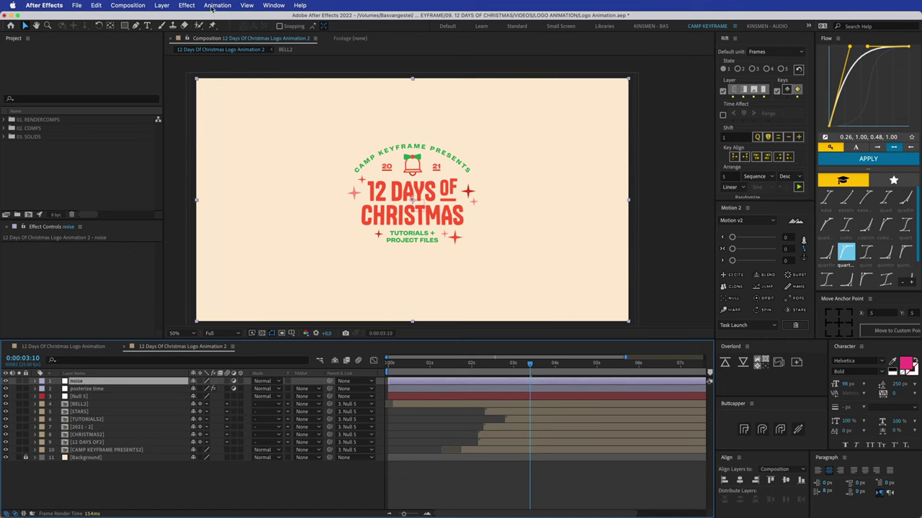
Try the Add Grain effect on the noise adjustment layer
{"action": "left_click", "coordinate": [163, 5]}
{"action": "mouse_move", "coordinate": [187, 5]}
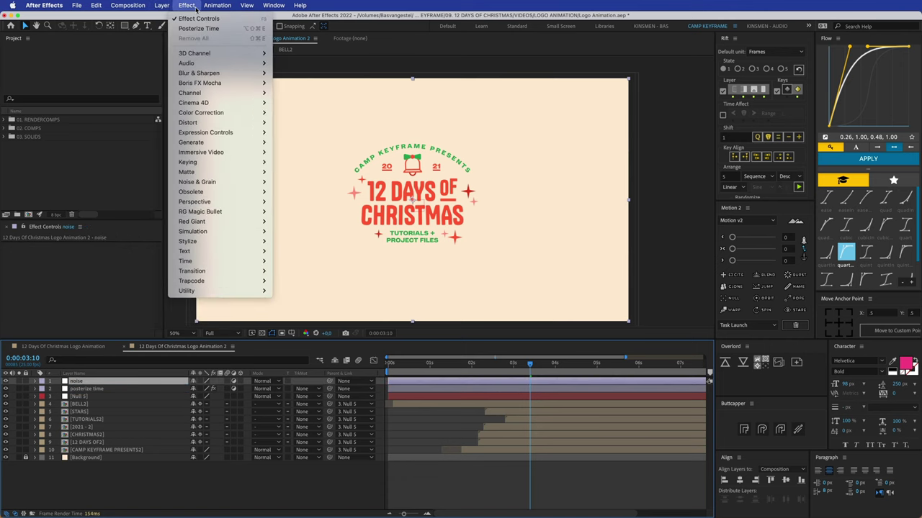
{"action": "mouse_move", "coordinate": [211, 182]}
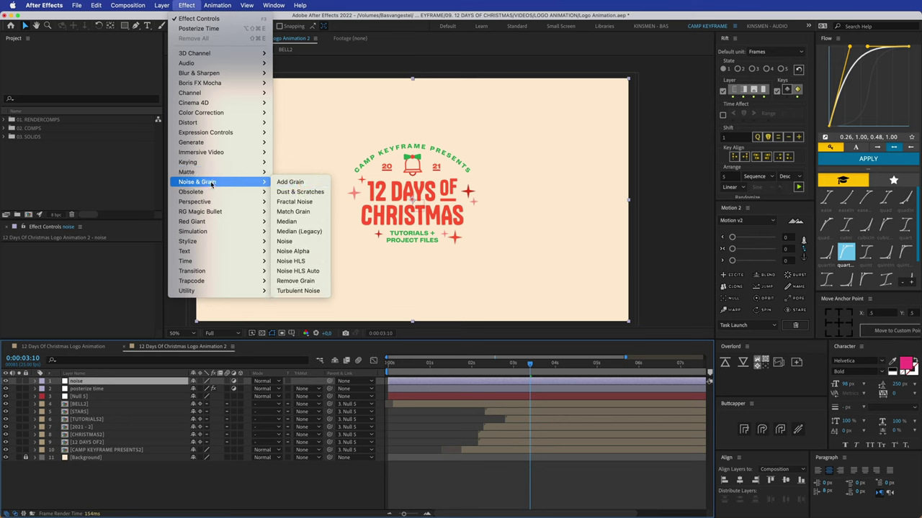
{"action": "left_click", "coordinate": [300, 183]}
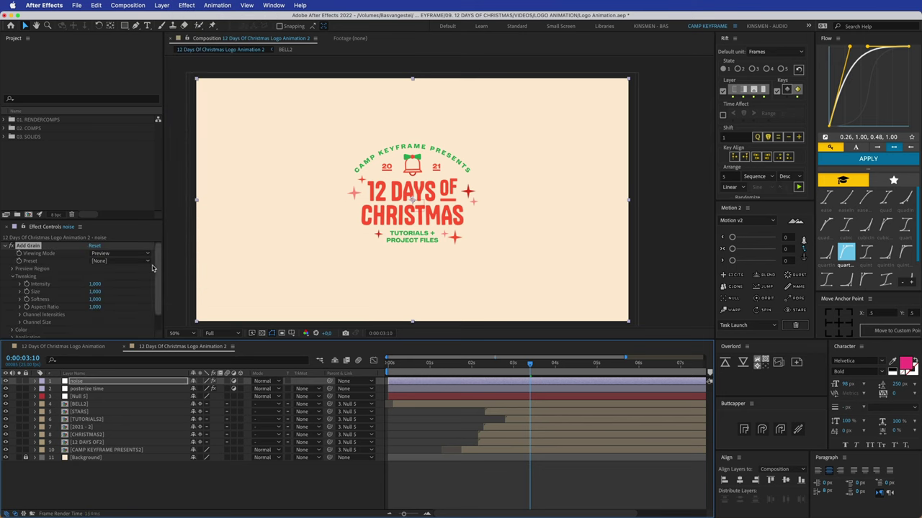
Apply the Noise effect to the noise layer with colour noise disabled and the amount of noise set to 7%
{"action": "left_click", "coordinate": [162, 5]}
{"action": "mouse_move", "coordinate": [186, 5]}
{"action": "mouse_move", "coordinate": [223, 182]}
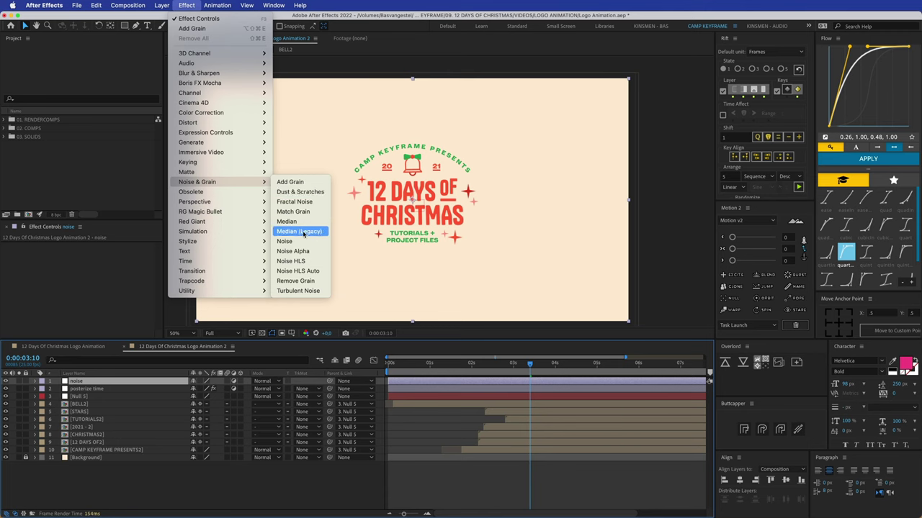
{"action": "left_click", "coordinate": [286, 241]}
{"action": "left_click", "coordinate": [92, 262]}
{"action": "left_click", "coordinate": [93, 254]}
{"action": "type", "text": "7"}
{"action": "key", "text": "Return"}
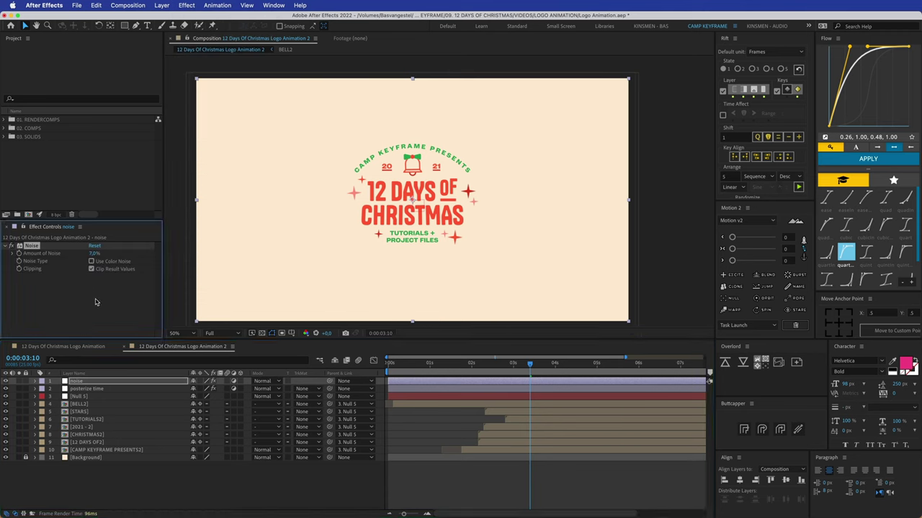
{"action": "left_click", "coordinate": [95, 302]}
Inspect the noise on the enlarged logo and compare its settings with the Noise layer in the original composition
{"action": "left_click", "coordinate": [352, 234]}
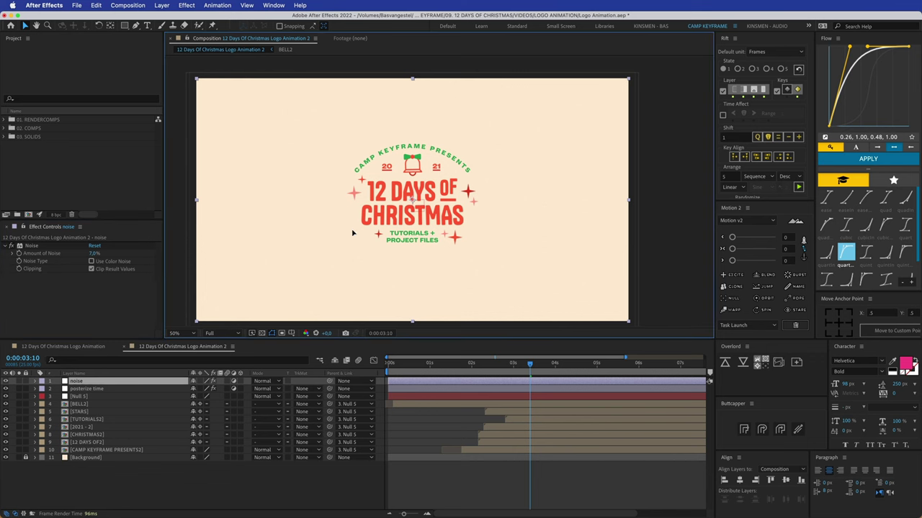
{"action": "key", "text": "period"}
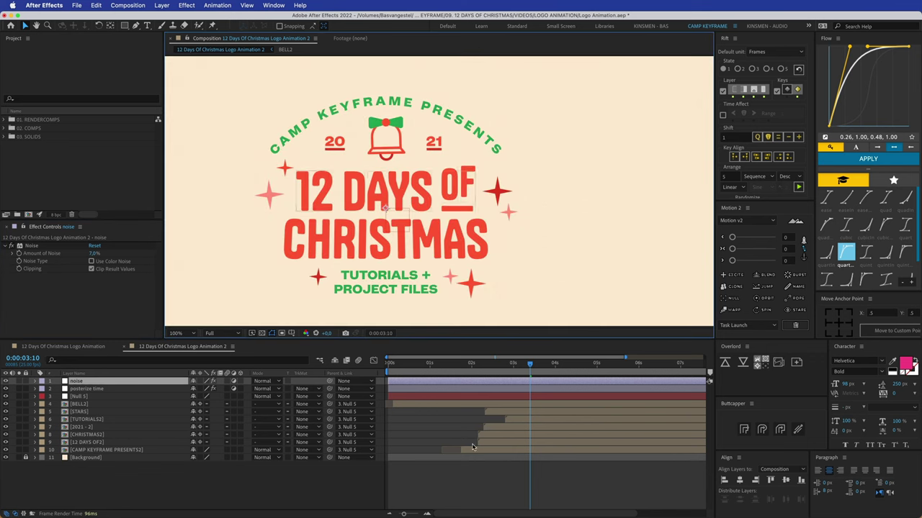
{"action": "left_click", "coordinate": [63, 346]}
{"action": "left_click", "coordinate": [83, 397]}
{"action": "left_click", "coordinate": [67, 389]}
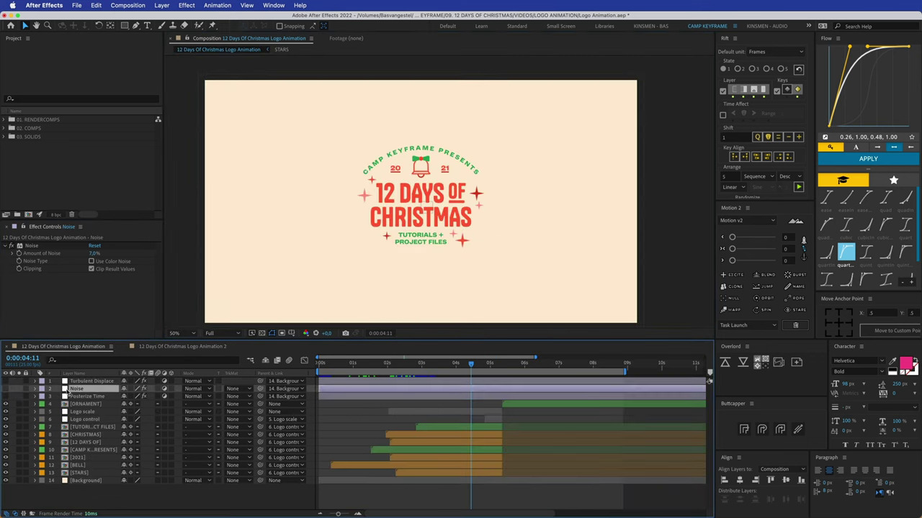
{"action": "left_click", "coordinate": [172, 348]}
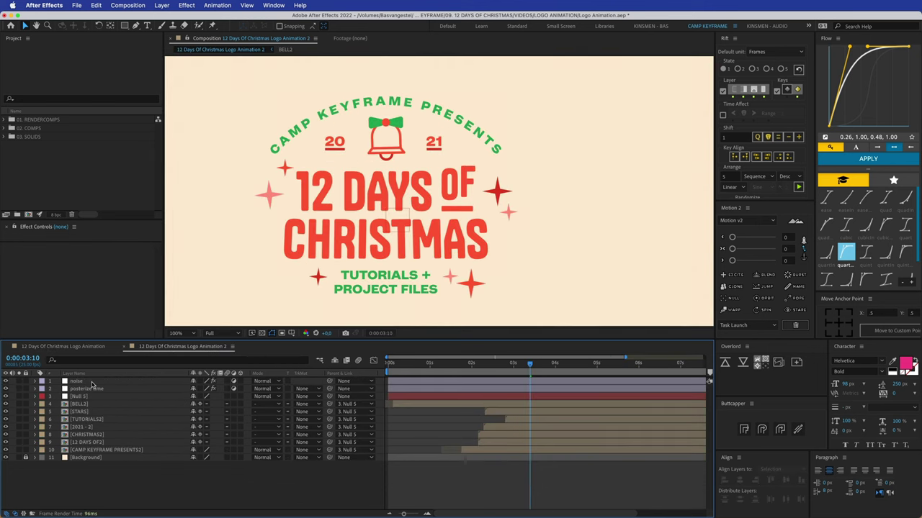
Show the Turbulent Displace layer in the original composition and examine the logo's edges up close at different frames
{"action": "left_click", "coordinate": [90, 347]}
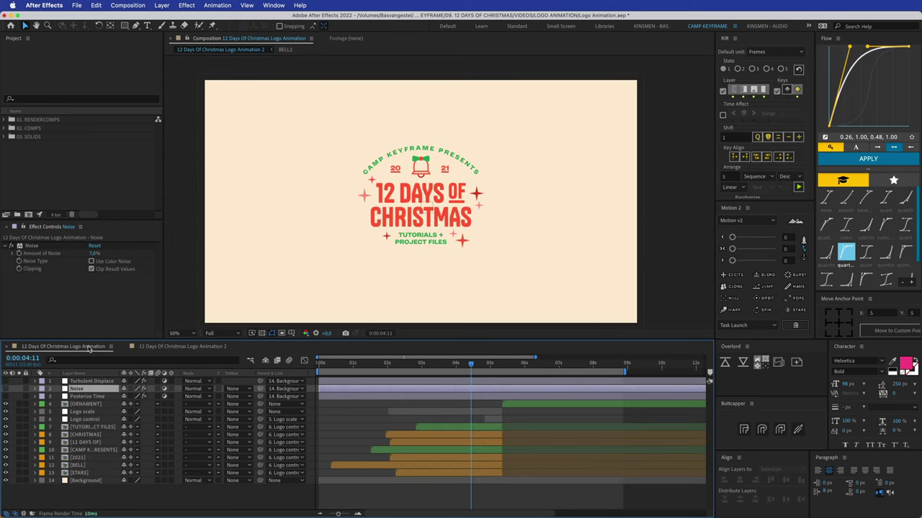
{"action": "left_click", "coordinate": [87, 381]}
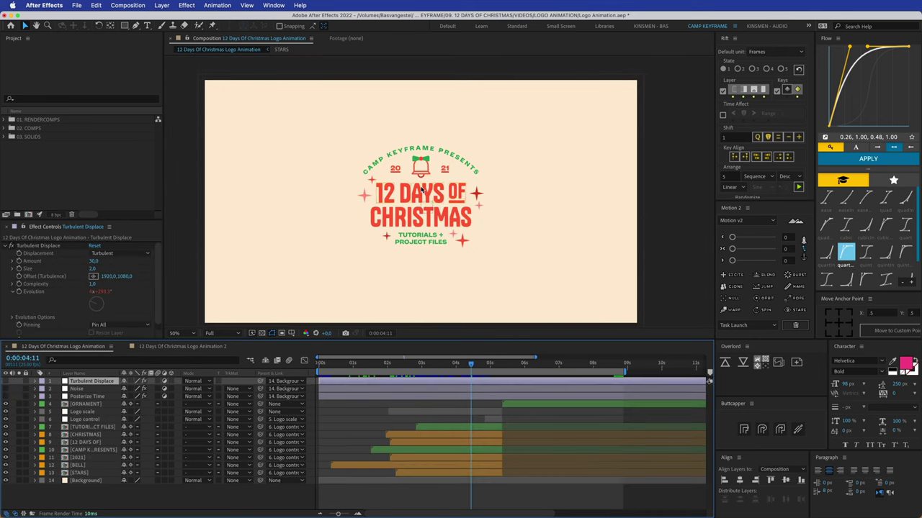
{"action": "key", "text": "period"}
{"action": "key", "text": "period"}
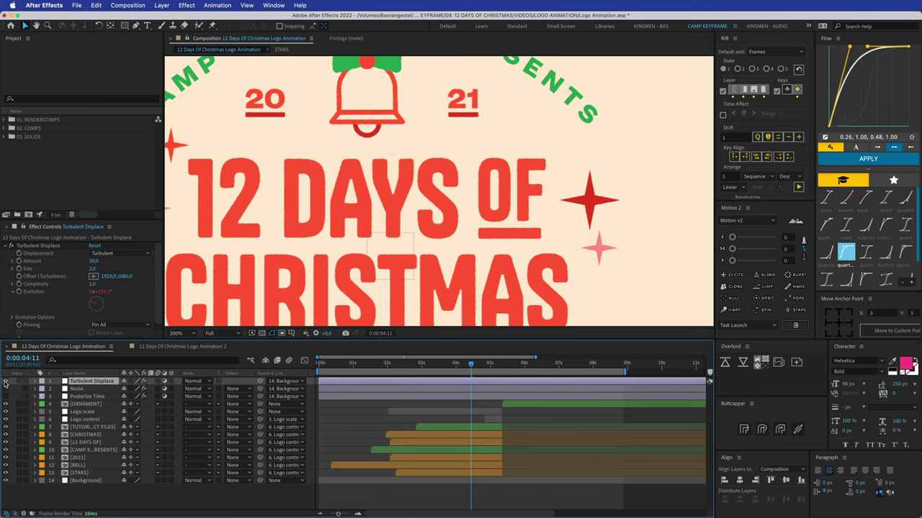
{"action": "left_click_drag", "start_coordinate": [463, 367], "coordinate": [479, 369]}
Reveal the Evolution expression on the original Turbulent Displace layer and examine it along with the effect's settings
{"action": "key", "text": "e"}
{"action": "key", "text": "e"}
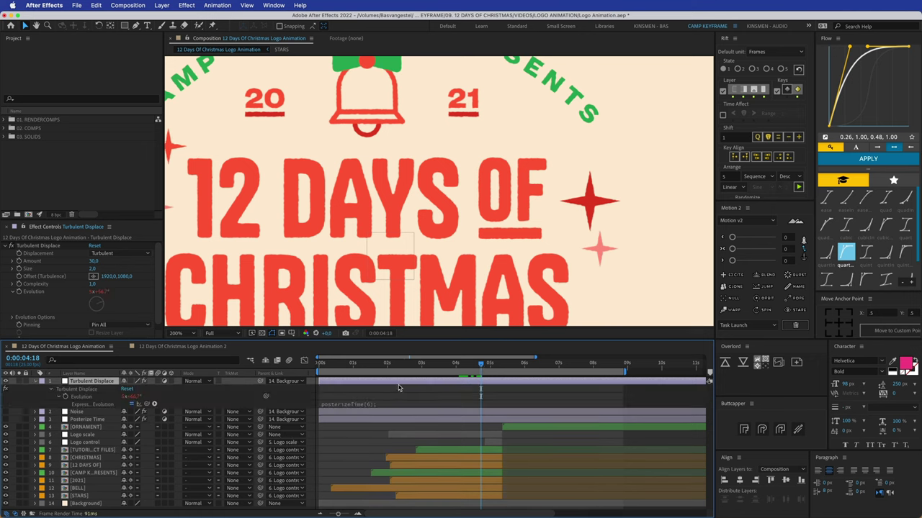
{"action": "left_click", "coordinate": [346, 407]}
{"action": "left_click", "coordinate": [348, 398]}
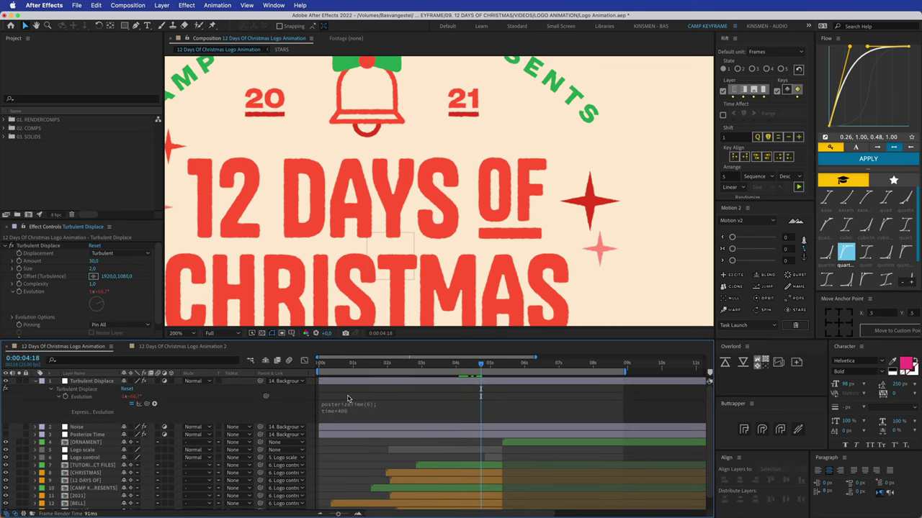
{"action": "left_click", "coordinate": [179, 349]}
{"action": "left_click", "coordinate": [79, 347]}
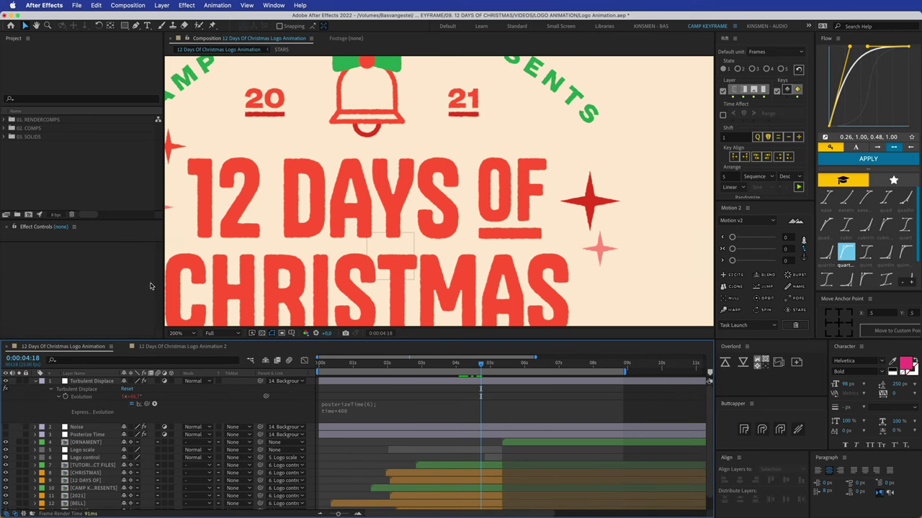
{"action": "left_click", "coordinate": [108, 382]}
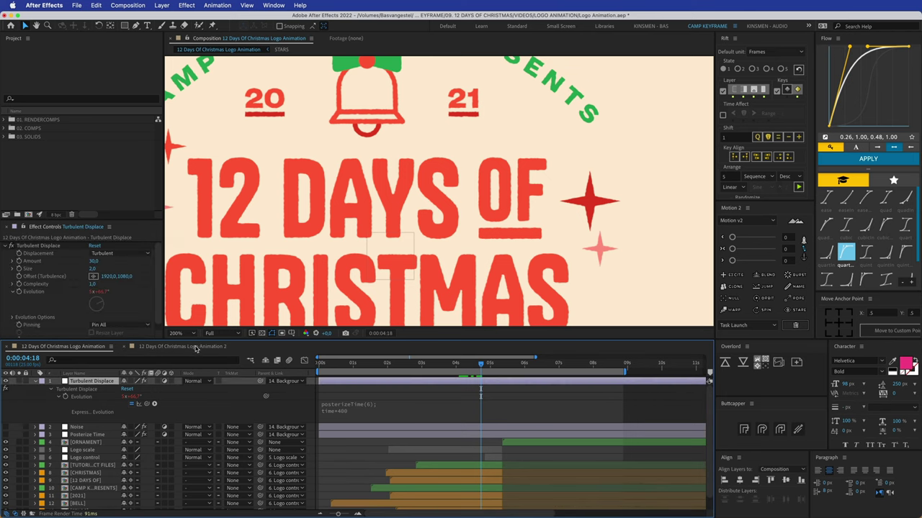
Add an adjustment layer at the top of the 12 Days Of Christmas Logo Animation 2 composition and name it displace
{"action": "left_click", "coordinate": [187, 346]}
{"action": "left_click", "coordinate": [162, 5]}
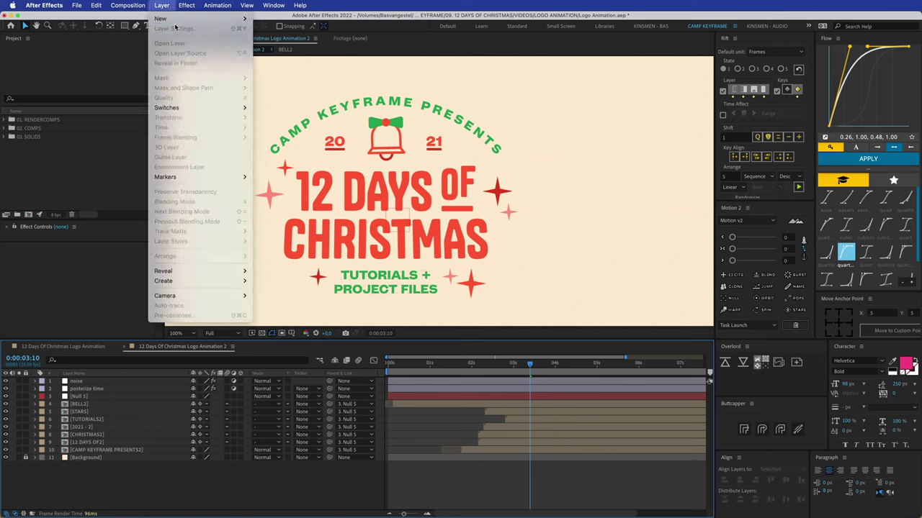
{"action": "mouse_move", "coordinate": [166, 19]}
{"action": "left_click", "coordinate": [283, 77]}
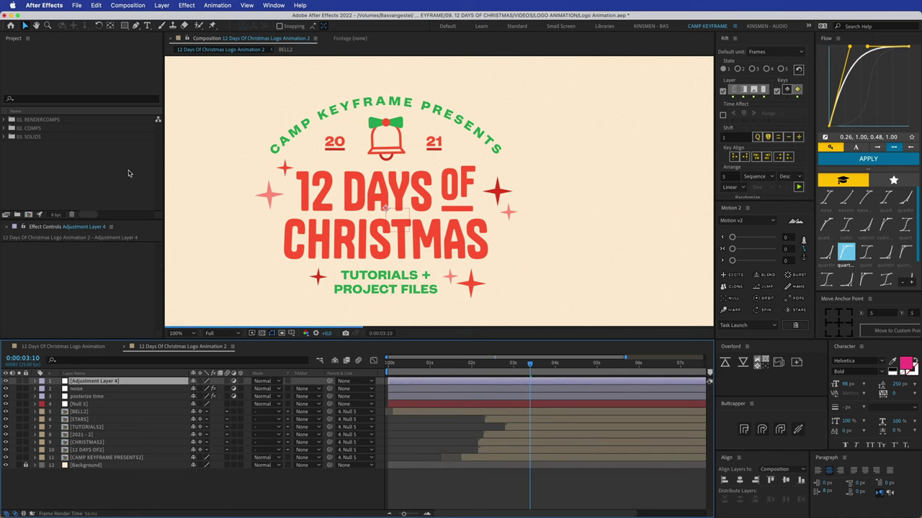
{"action": "key", "text": "Return"}
{"action": "type", "text": "t"}
{"action": "type", "text": "isplace"}
{"action": "key", "text": "Return"}
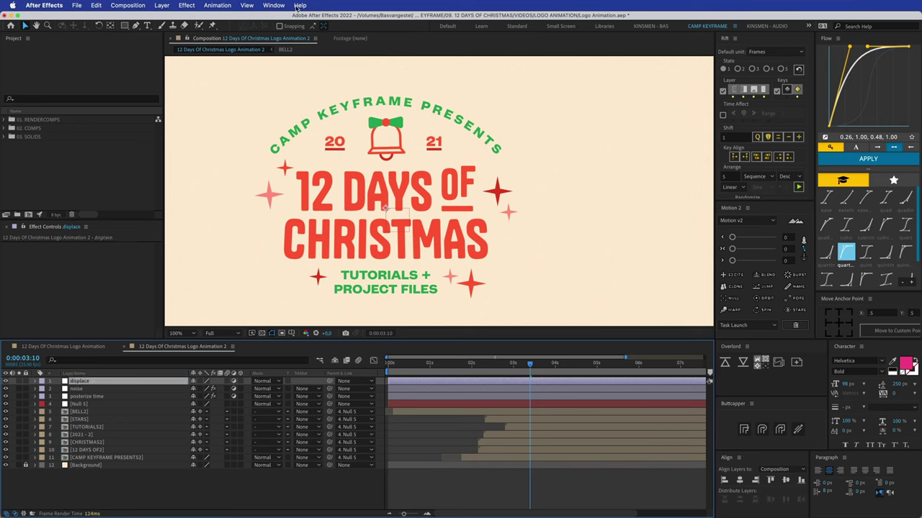
Apply the Turbulent Displace effect to the displace layer with its amount set to 30 and size to 2
{"action": "left_click", "coordinate": [298, 6]}
{"action": "type", "text": "turbulent"}
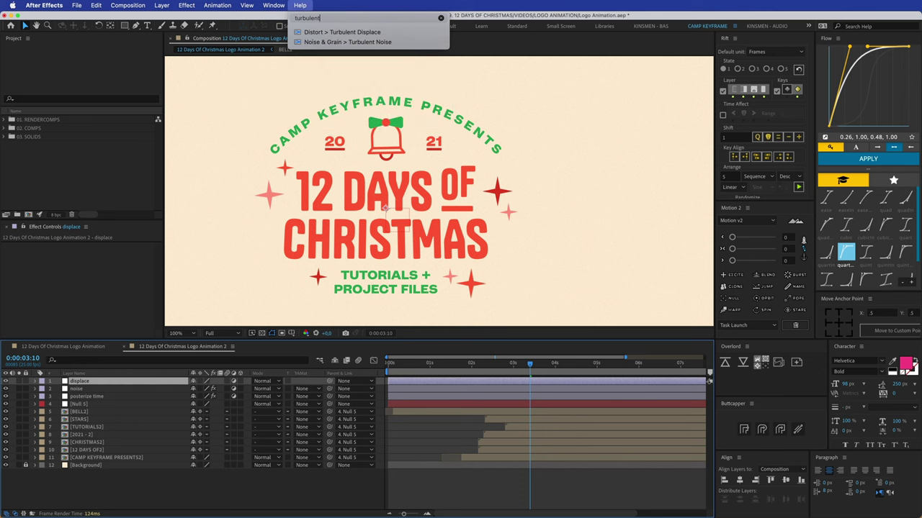
{"action": "left_click", "coordinate": [317, 32]}
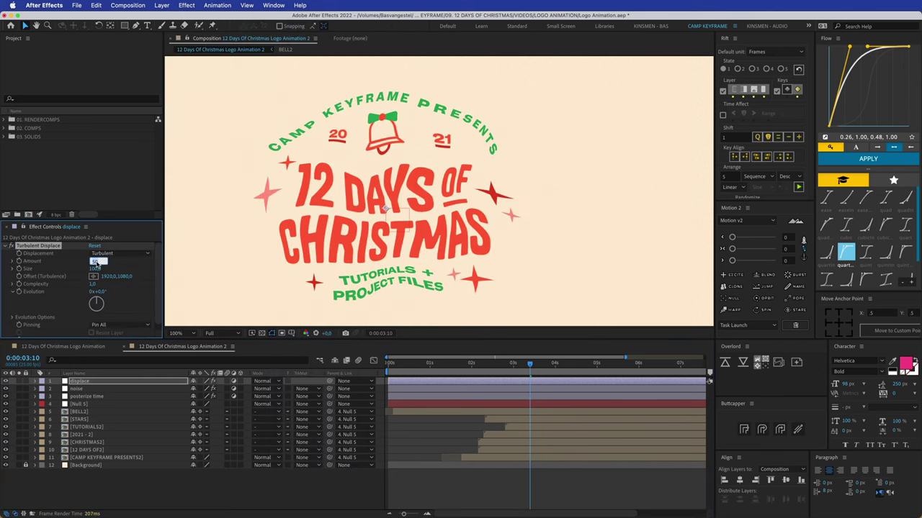
{"action": "type", "text": "30"}
{"action": "key", "text": "Tab"}
{"action": "type", "text": "2"}
{"action": "key", "text": "Return"}
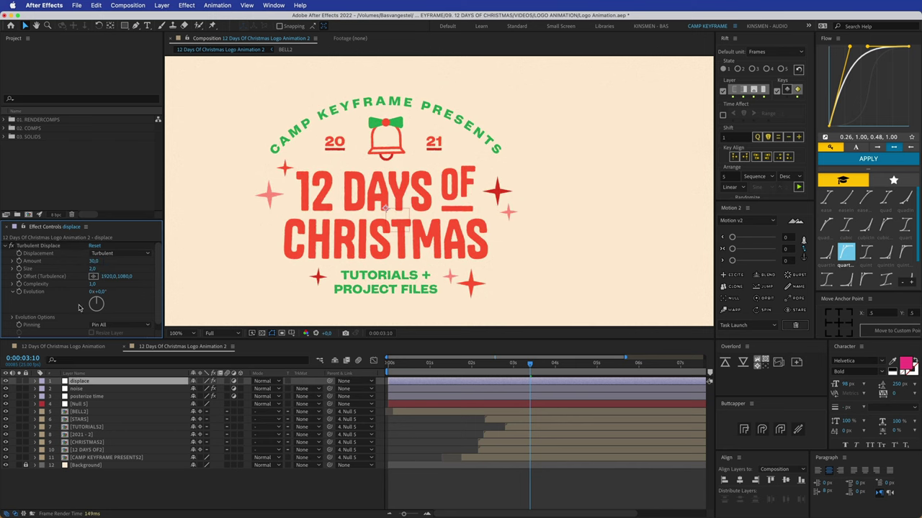
Compare the displace layer's settings with the original Turbulent Displace layer and inspect the rebuilt logo's edges up close
{"action": "left_click", "coordinate": [72, 347]}
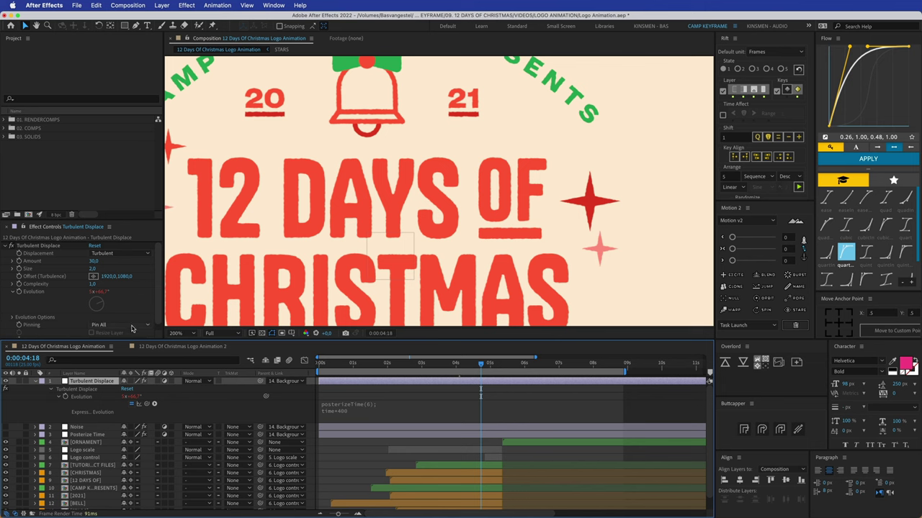
{"action": "left_click", "coordinate": [156, 349]}
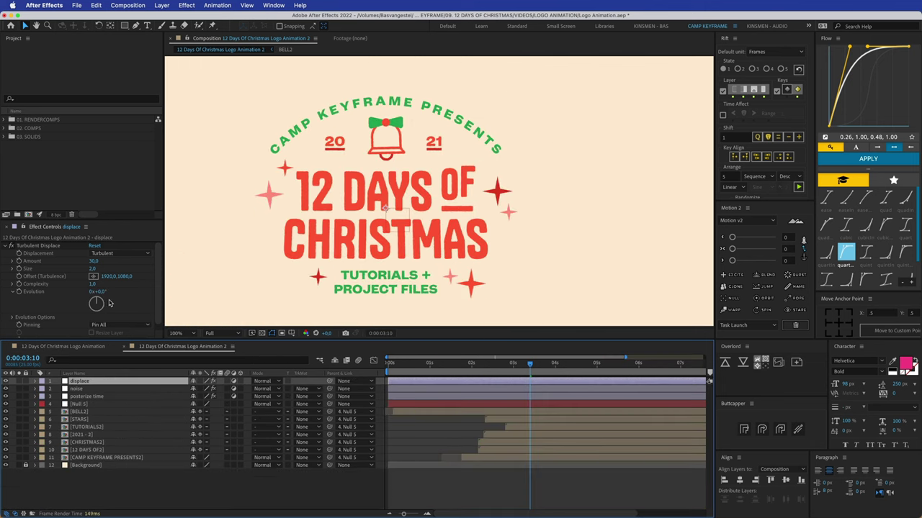
{"action": "left_click", "coordinate": [416, 420]}
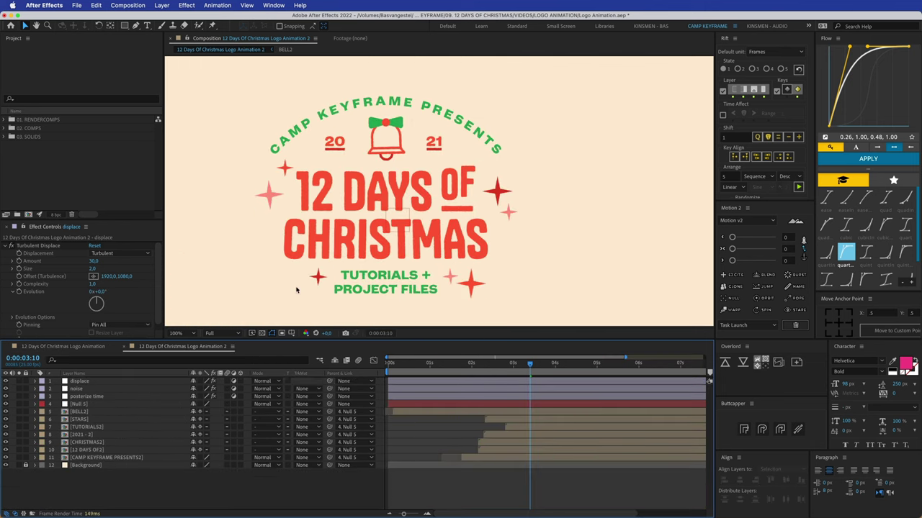
{"action": "key", "text": "period"}
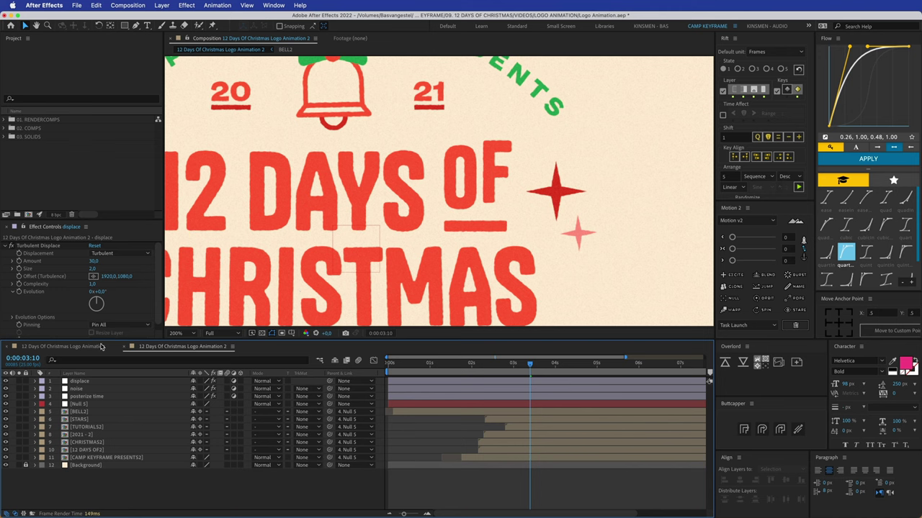
Try a Turbulent Displace size of 35 on the displace layer, and undo it
{"action": "left_click_drag", "start_coordinate": [93, 269], "coordinate": [107, 269]}
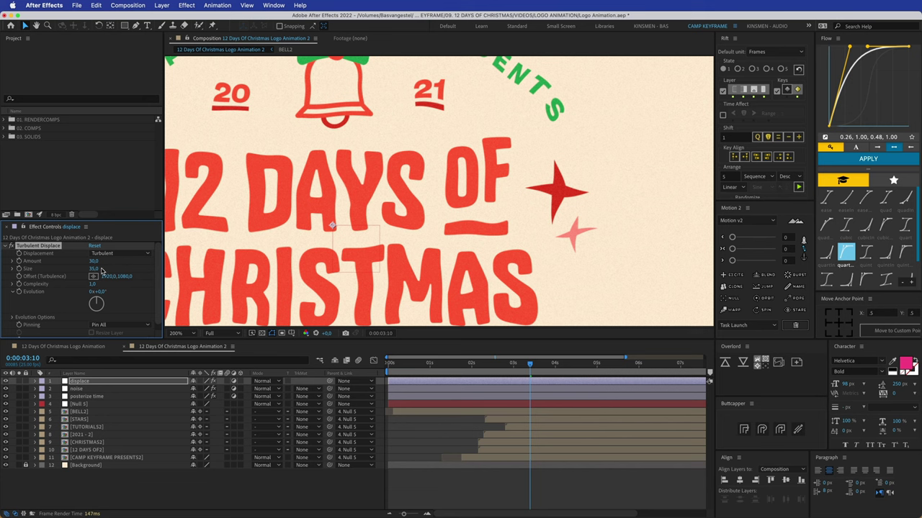
{"action": "key", "text": "super+z"}
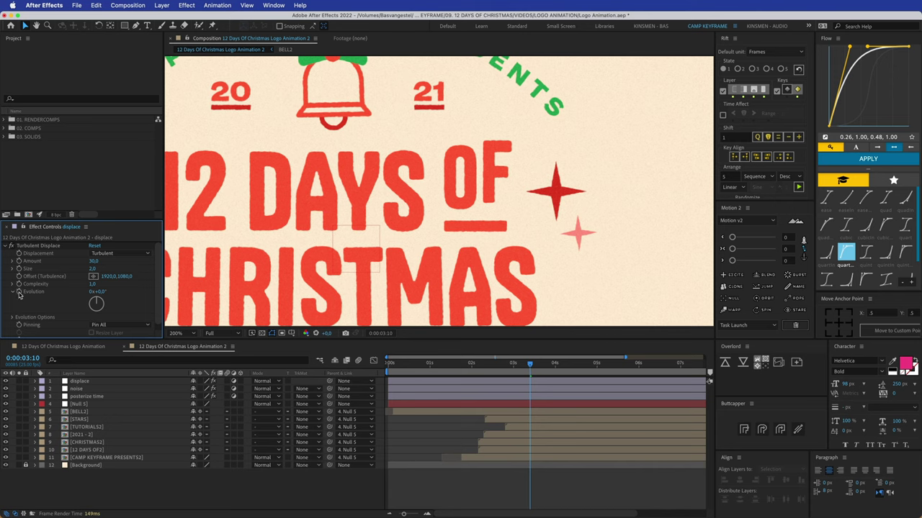
Add the expression posterizeTime(6); time*400 to the Evolution of the displace layer's Turbulent Displace effect, and collapse the layer
{"action": "left_click", "coordinate": [19, 293], "text": "alt"}
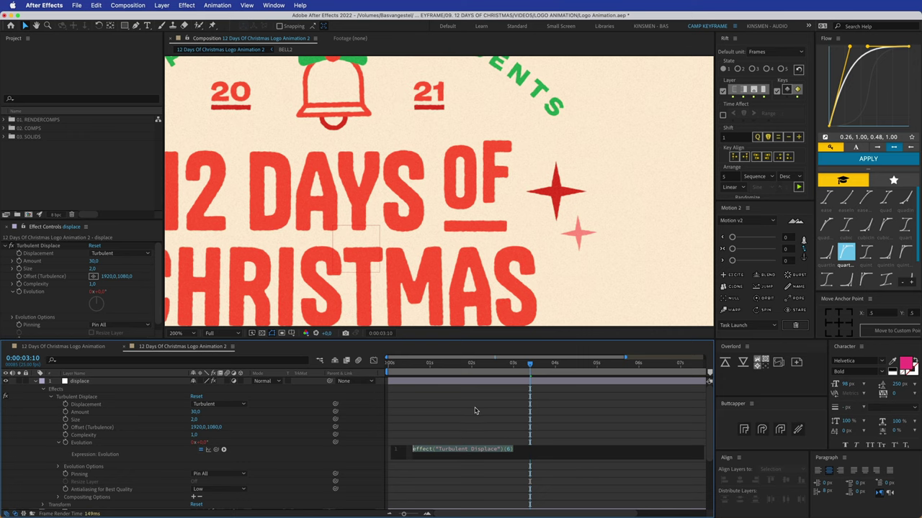
{"action": "type", "text": "posterizeTime()"}
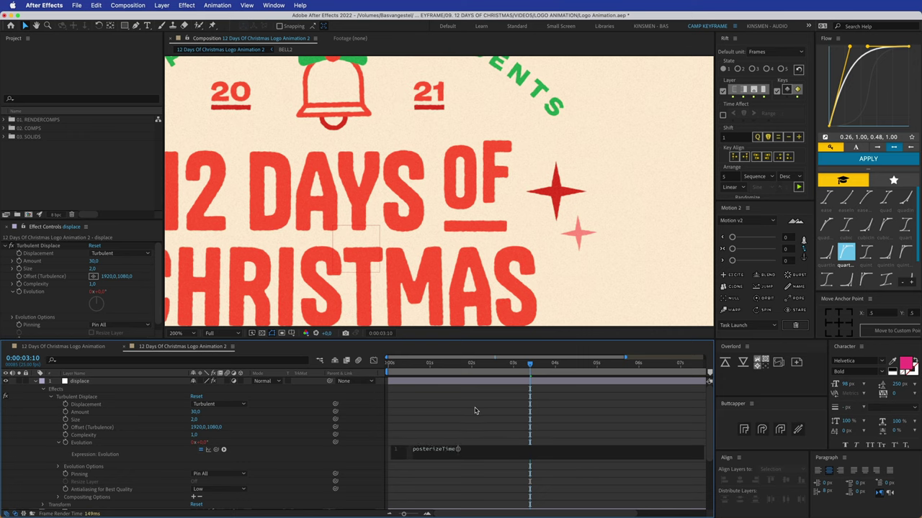
{"action": "type", "text": "6"}
{"action": "type", "text": "time"}
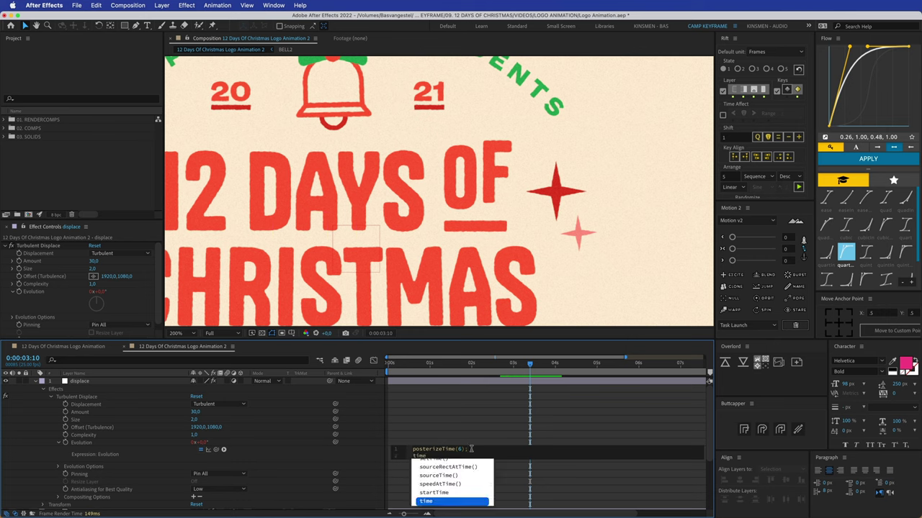
{"action": "type", "text": "*400"}
{"action": "left_click", "coordinate": [452, 404]}
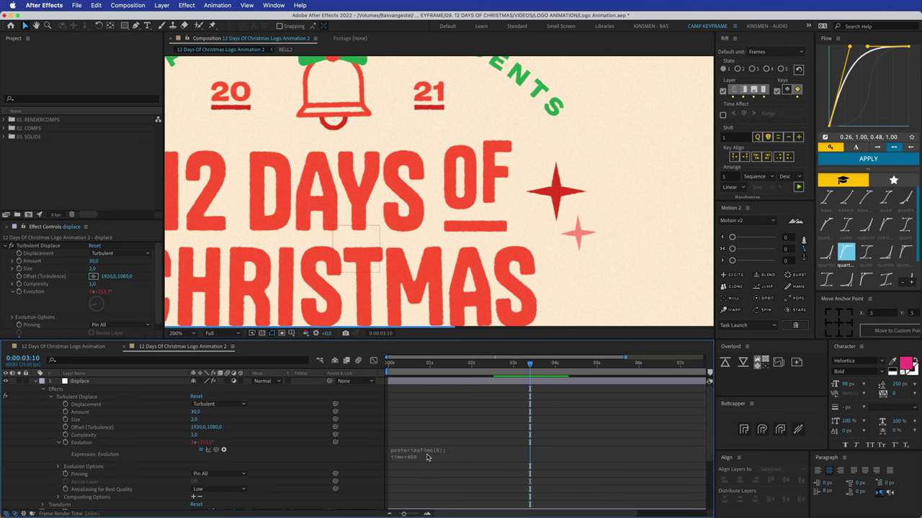
{"action": "left_click", "coordinate": [38, 382]}
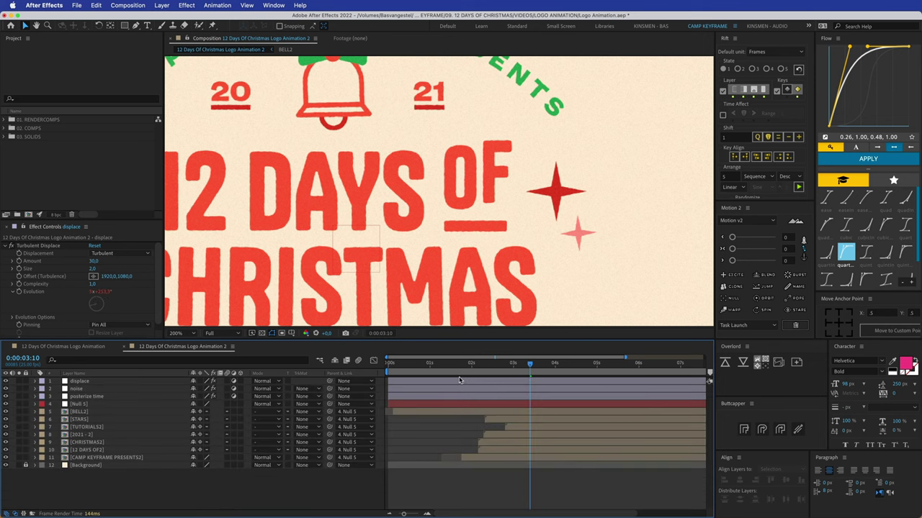
Preview the rebuilt logo animation with its displace, noise and posterize time layers, replaying it from the beginning
{"action": "left_click", "coordinate": [440, 365]}
{"action": "scroll", "coordinate": [444, 295], "scroll_direction": "down", "scroll_amount": 4}
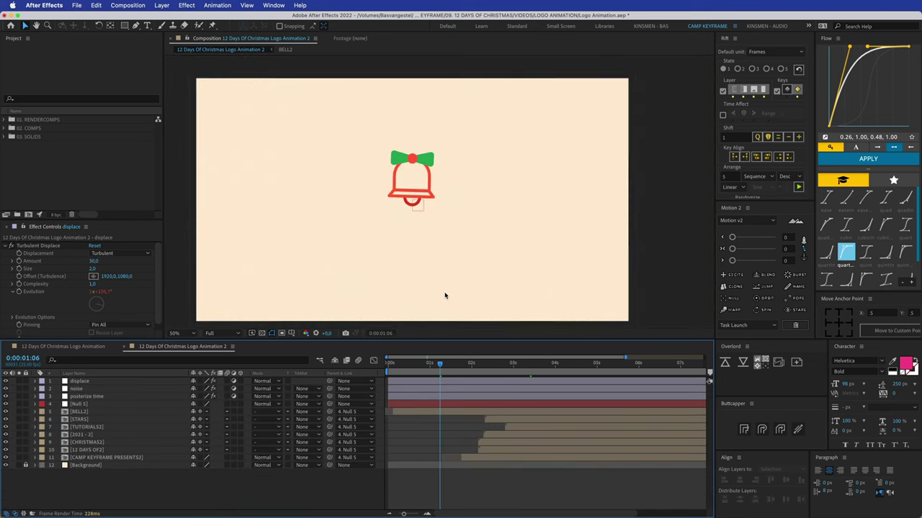
{"action": "key", "text": "space"}
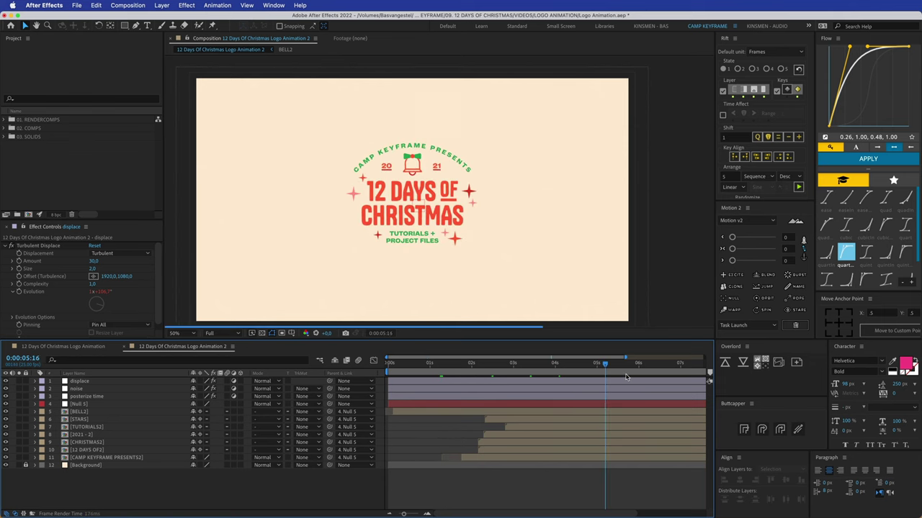
{"action": "left_click", "coordinate": [79, 381]}
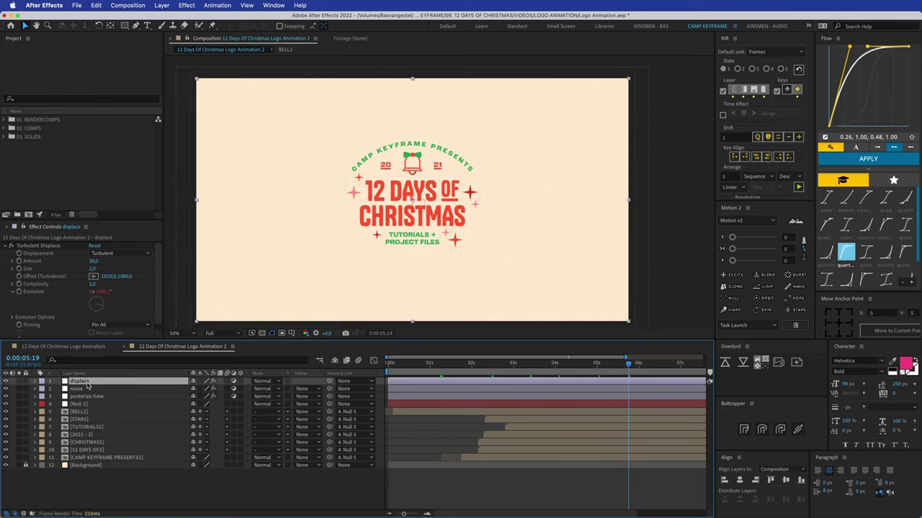
{"action": "left_click", "coordinate": [83, 389], "text": "shift"}
{"action": "key", "text": "super+shift+a"}
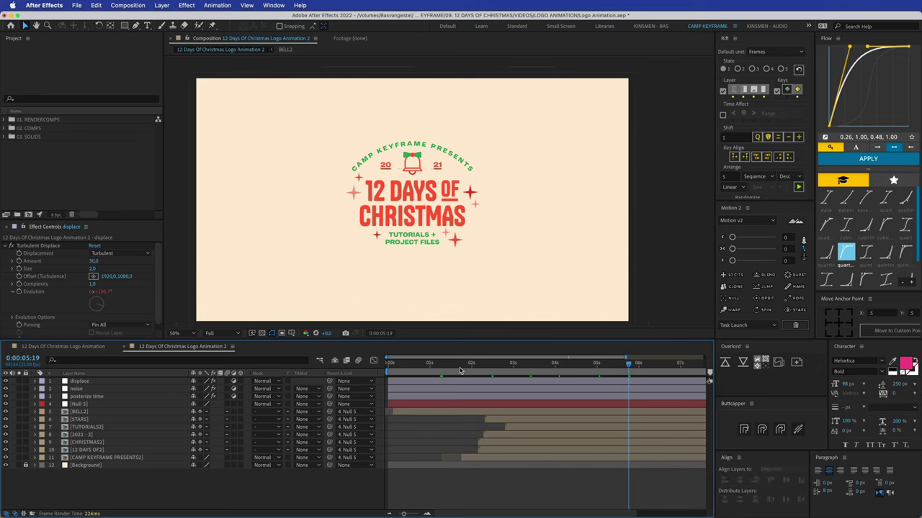
{"action": "key", "text": "Home"}
{"action": "key", "text": "space"}
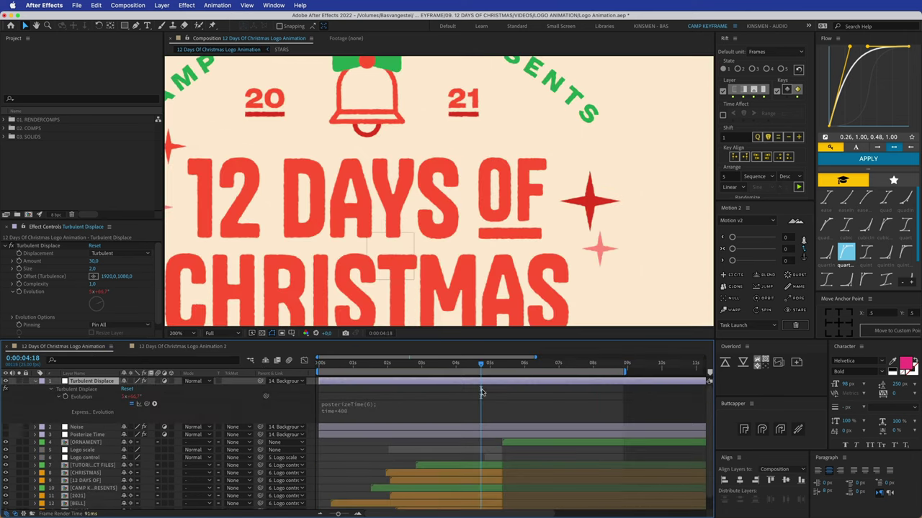
Collapse the original Turbulent Displace layer, scrub from the start to the ornament's entrance, and open the ORNAMENT precomposition
{"action": "key", "text": "Home"}
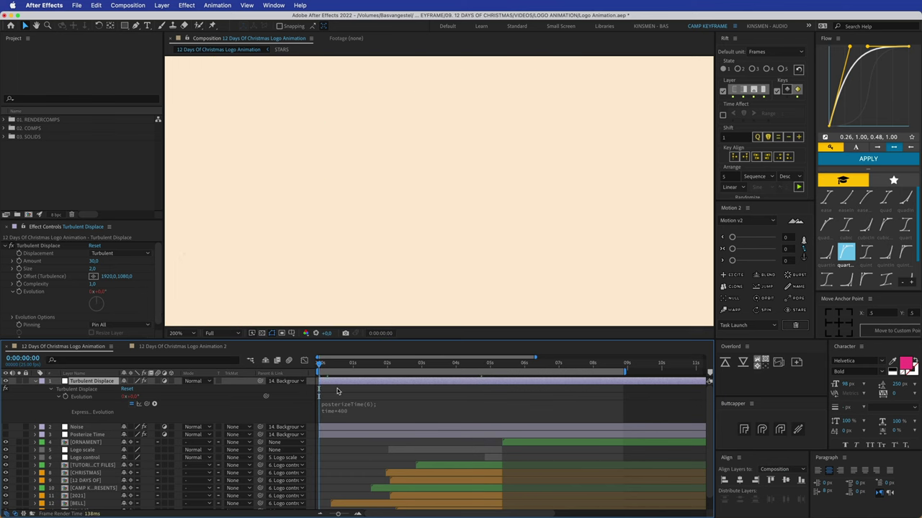
{"action": "key", "text": "u"}
{"action": "key", "text": "u"}
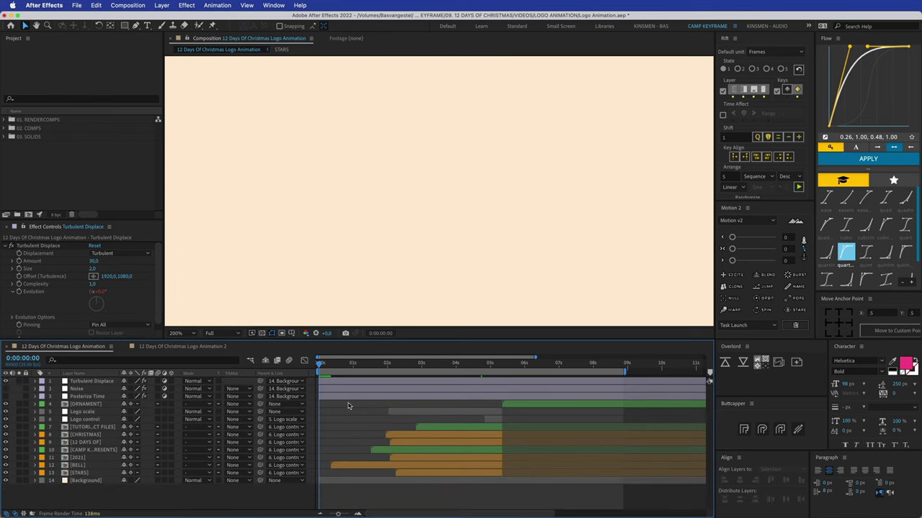
{"action": "left_click", "coordinate": [347, 233]}
{"action": "scroll", "coordinate": [347, 232], "scroll_direction": "down", "scroll_amount": 3}
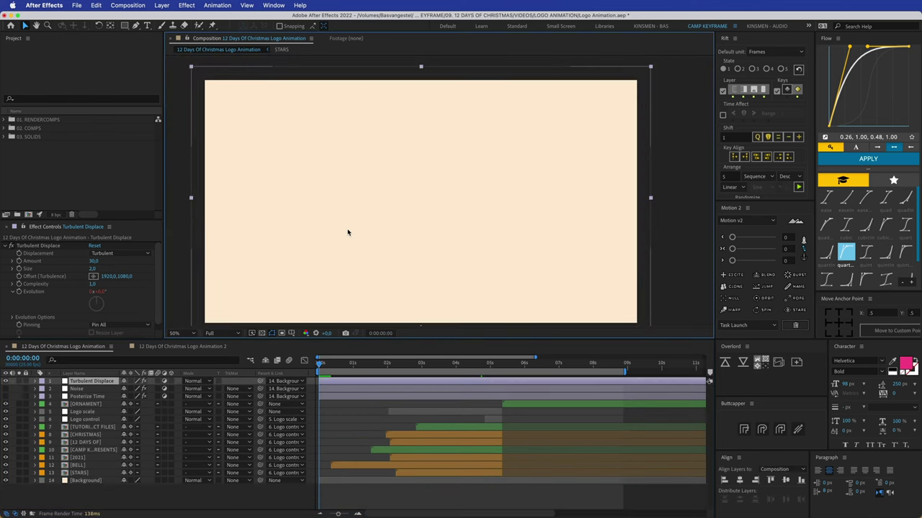
{"action": "mouse_move", "coordinate": [322, 367]}
{"action": "left_mouse_down"}
{"action": "mouse_move", "coordinate": [524, 372]}
{"action": "mouse_move", "coordinate": [506, 365]}
{"action": "left_mouse_up"}
{"action": "left_click", "coordinate": [364, 424]}
{"action": "double_click", "coordinate": [516, 405]}
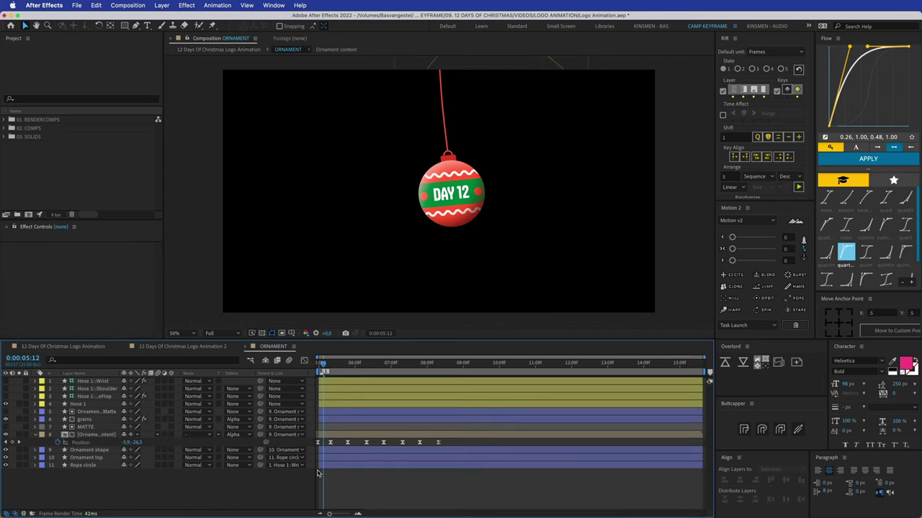
Collapse the keyframed properties in ORNAMENT and examine the grains, Ornament shape, Ornament top and Rope circle layers
{"action": "key", "text": "u"}
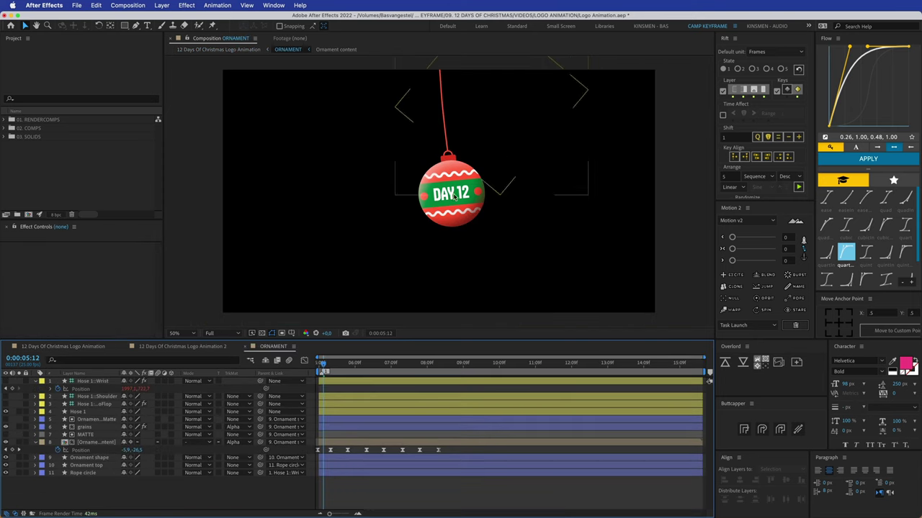
{"action": "key", "text": "u"}
{"action": "left_click", "coordinate": [458, 198]}
{"action": "left_click", "coordinate": [330, 481]}
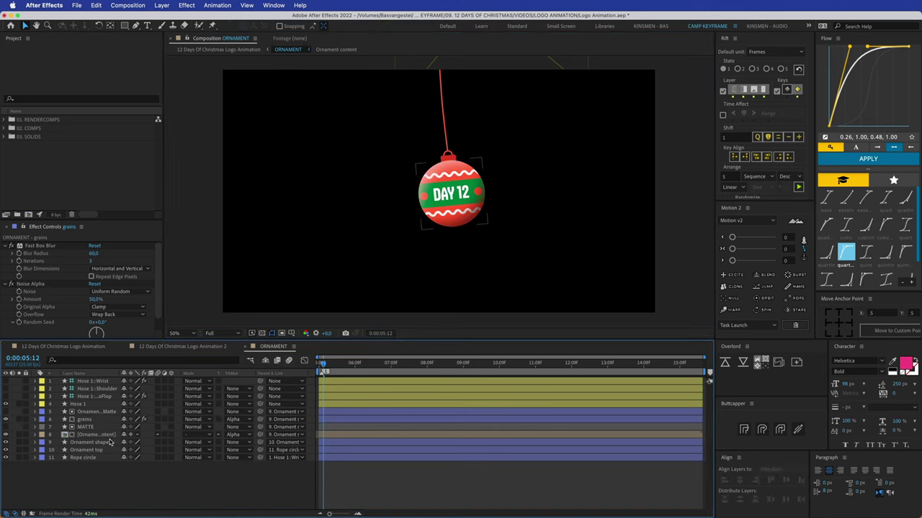
{"action": "left_click", "coordinate": [90, 442]}
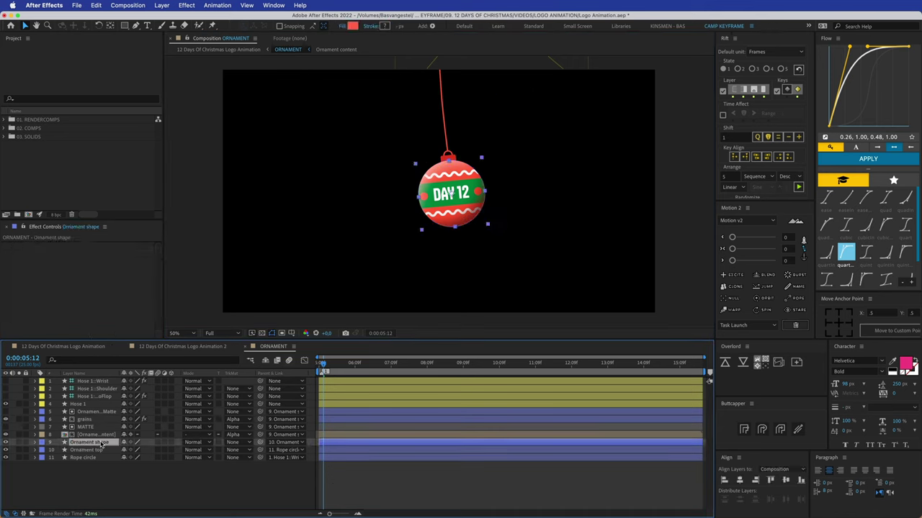
{"action": "left_click", "coordinate": [106, 450]}
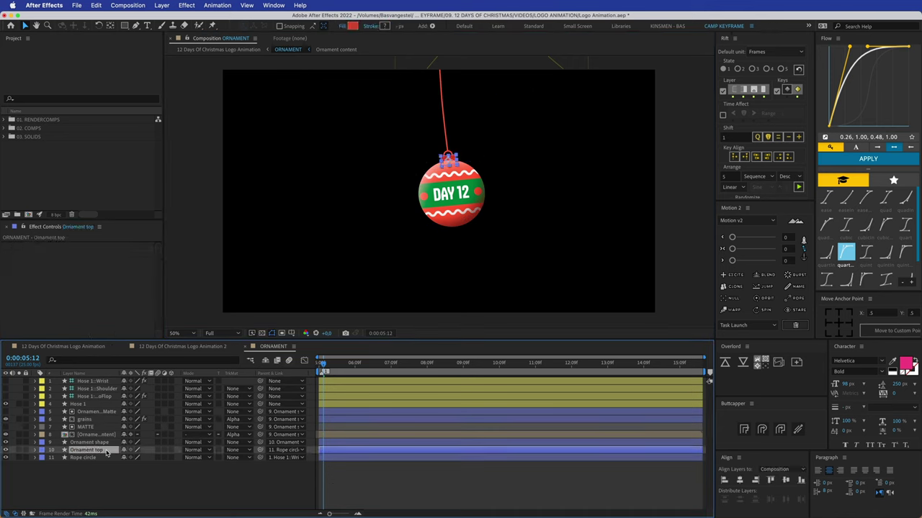
{"action": "left_click", "coordinate": [100, 459]}
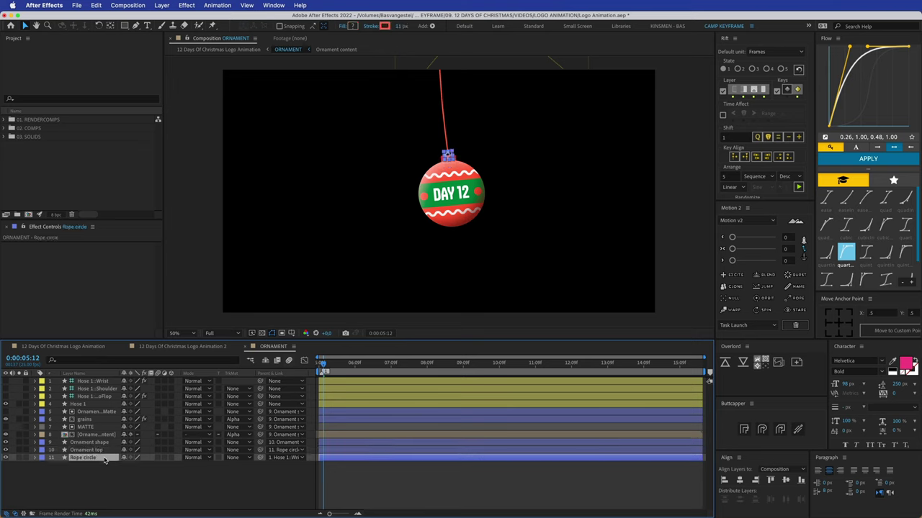
{"action": "left_click", "coordinate": [340, 477]}
Examine the MATTE layer and the Hose 1 rope with its control layers, scrubbing through the ornament's swing
{"action": "left_click", "coordinate": [89, 427]}
{"action": "left_click", "coordinate": [96, 381]}
{"action": "left_click", "coordinate": [96, 389]}
{"action": "left_click", "coordinate": [96, 397]}
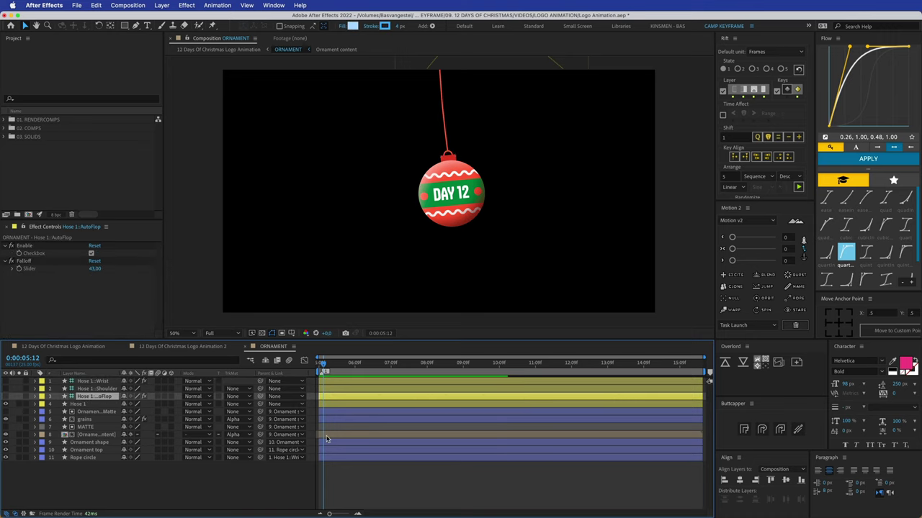
{"action": "left_click", "coordinate": [329, 384], "text": "shift"}
{"action": "left_click", "coordinate": [357, 475]}
{"action": "left_click_drag", "start_coordinate": [325, 366], "coordinate": [396, 365]}
{"action": "left_click", "coordinate": [430, 88]}
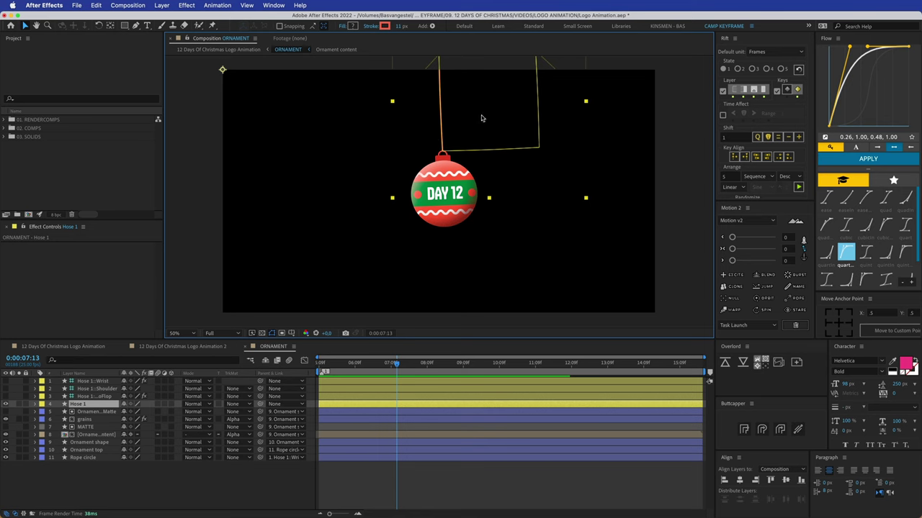
{"action": "left_click", "coordinate": [434, 478]}
{"action": "left_click_drag", "start_coordinate": [396, 363], "coordinate": [353, 366]}
Open the Ornament content precomposition, scrub through its artwork, and close it to return to ORNAMENT
{"action": "left_click", "coordinate": [128, 435]}
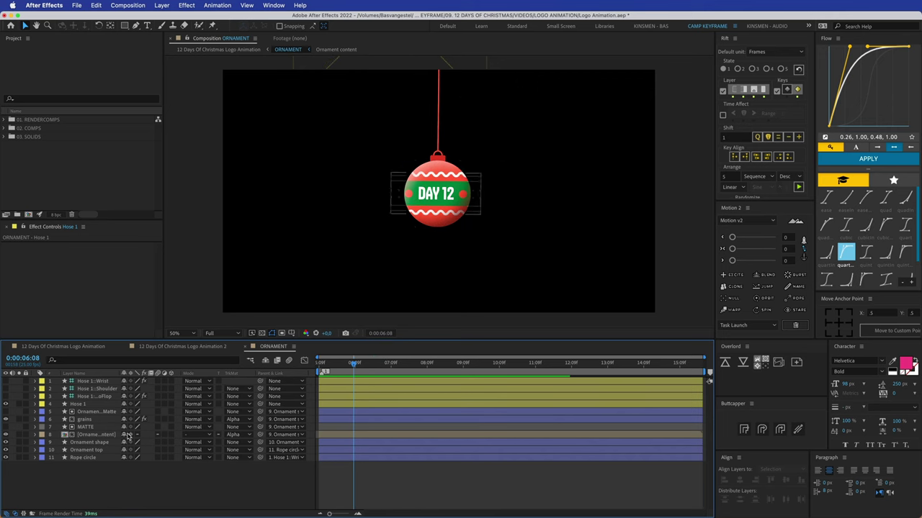
{"action": "double_click", "coordinate": [101, 437]}
{"action": "left_click_drag", "start_coordinate": [462, 366], "coordinate": [418, 365]}
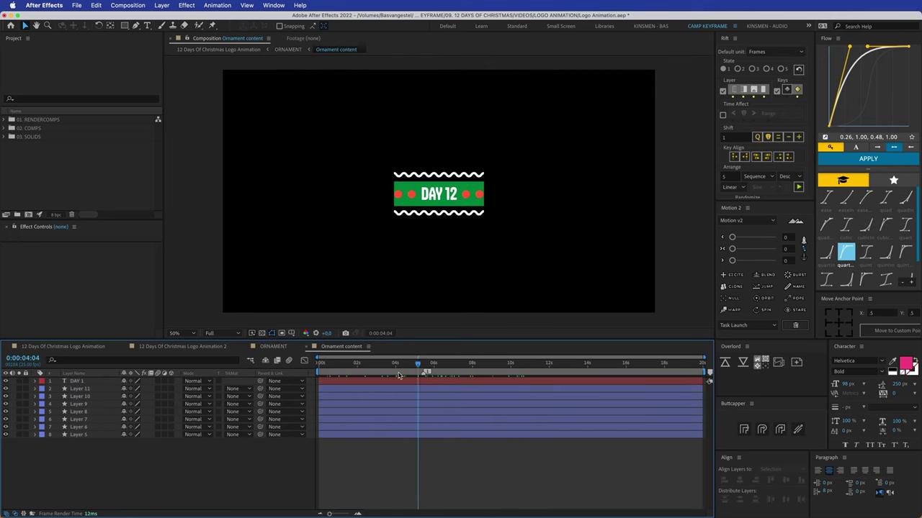
{"action": "key", "text": "super+w"}
{"action": "left_click", "coordinate": [354, 365]}
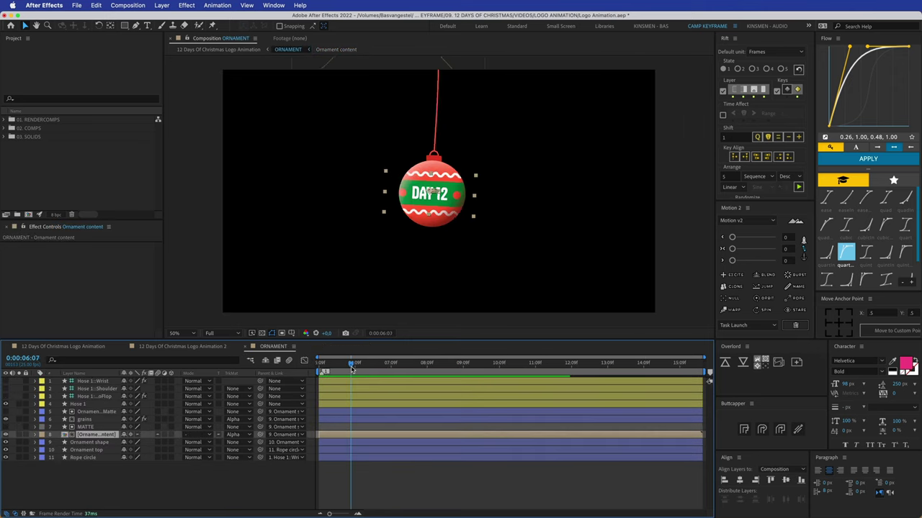
Reveal the Ornament content layer's Position keyframes and scrub through the swing to inspect how the pattern shifts inside the ball
{"action": "left_click", "coordinate": [97, 427]}
{"action": "left_click", "coordinate": [101, 435]}
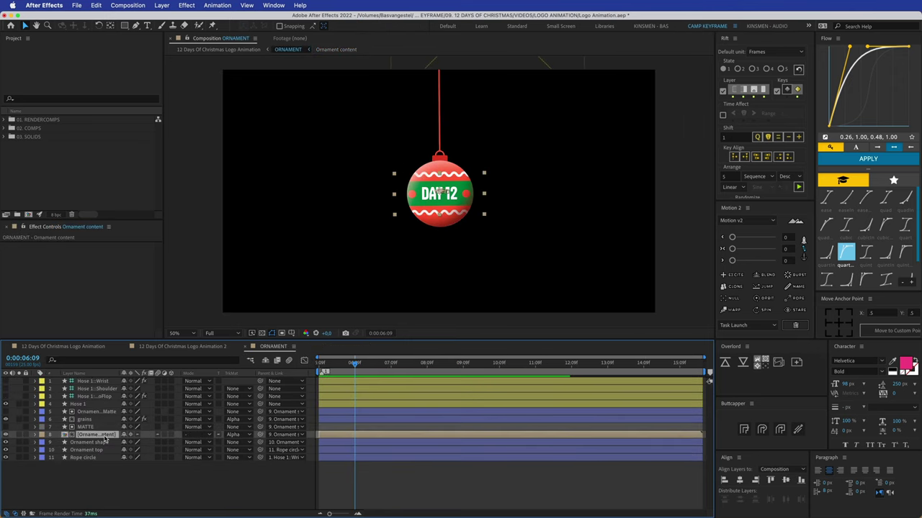
{"action": "key", "text": "p"}
{"action": "left_click_drag", "start_coordinate": [348, 368], "coordinate": [406, 371]}
{"action": "left_click", "coordinate": [430, 485]}
{"action": "scroll", "coordinate": [455, 252], "scroll_direction": "up", "scroll_amount": 1}
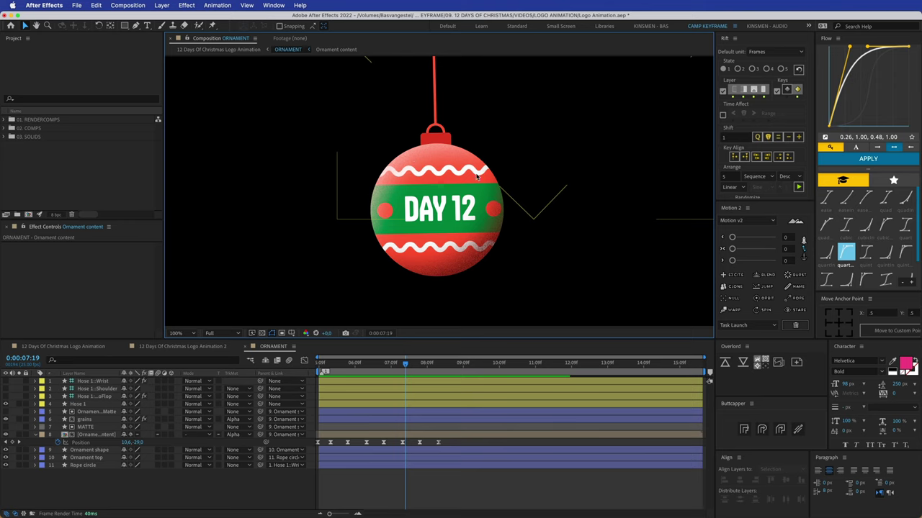
{"action": "key", "text": "comma"}
{"action": "left_click", "coordinate": [406, 501]}
Close ORNAMENT, preview the logo-to-ornament transition in the original composition, and return to 12 Days Of Christmas Logo Animation 2
{"action": "key", "text": "super+w"}
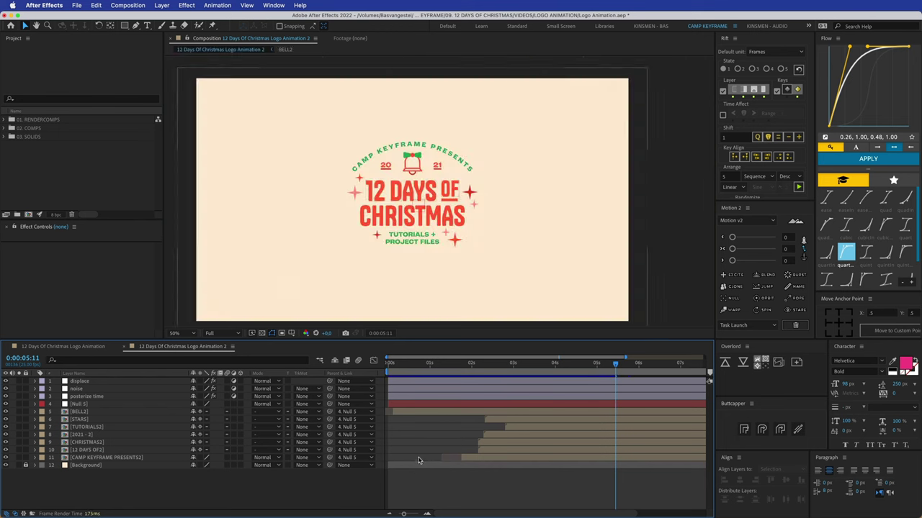
{"action": "left_click", "coordinate": [91, 347]}
{"action": "left_click_drag", "start_coordinate": [513, 367], "coordinate": [492, 370]}
{"action": "key", "text": "space"}
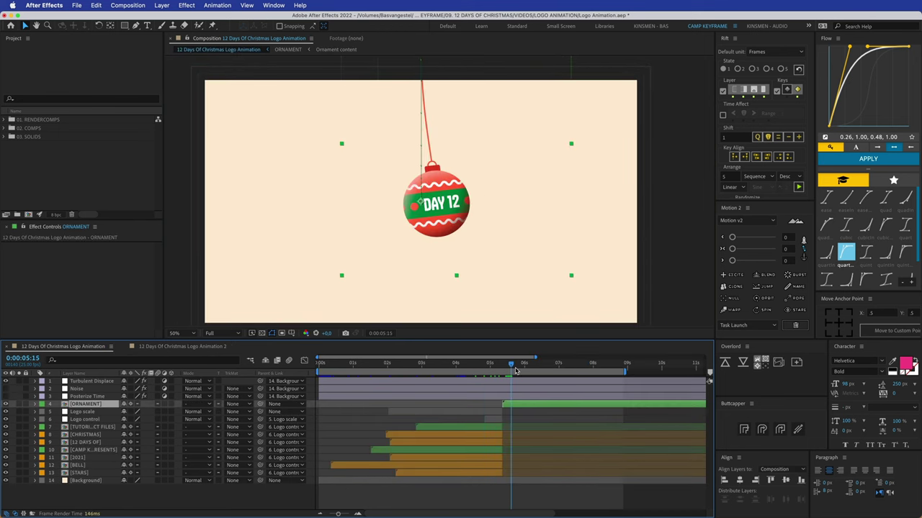
{"action": "left_click", "coordinate": [202, 348]}
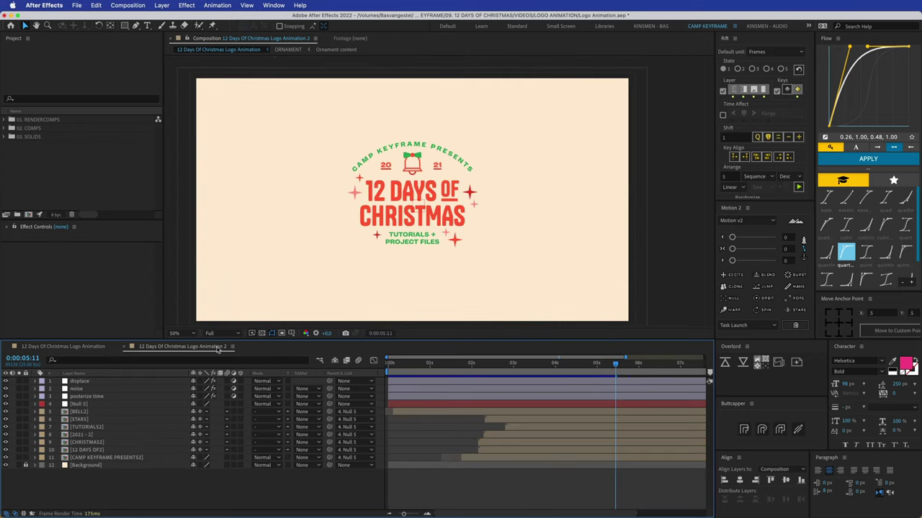
{"action": "left_click", "coordinate": [448, 364]}
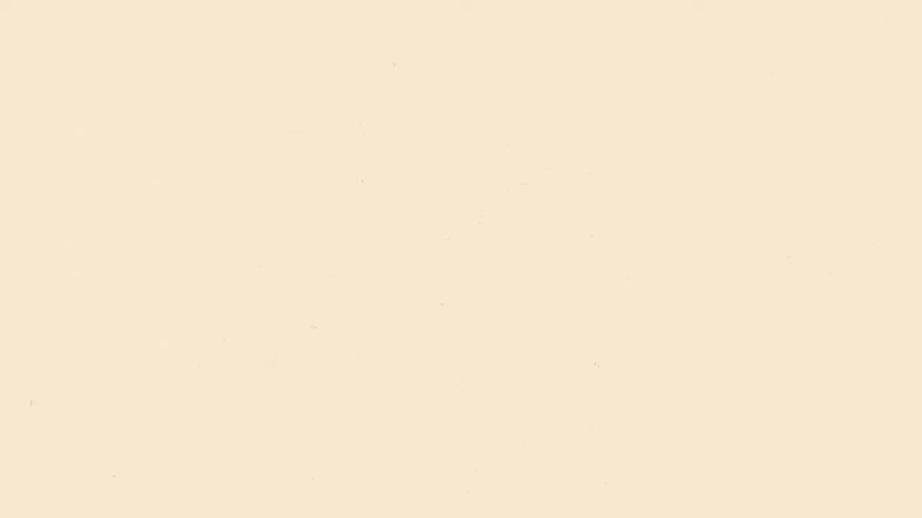